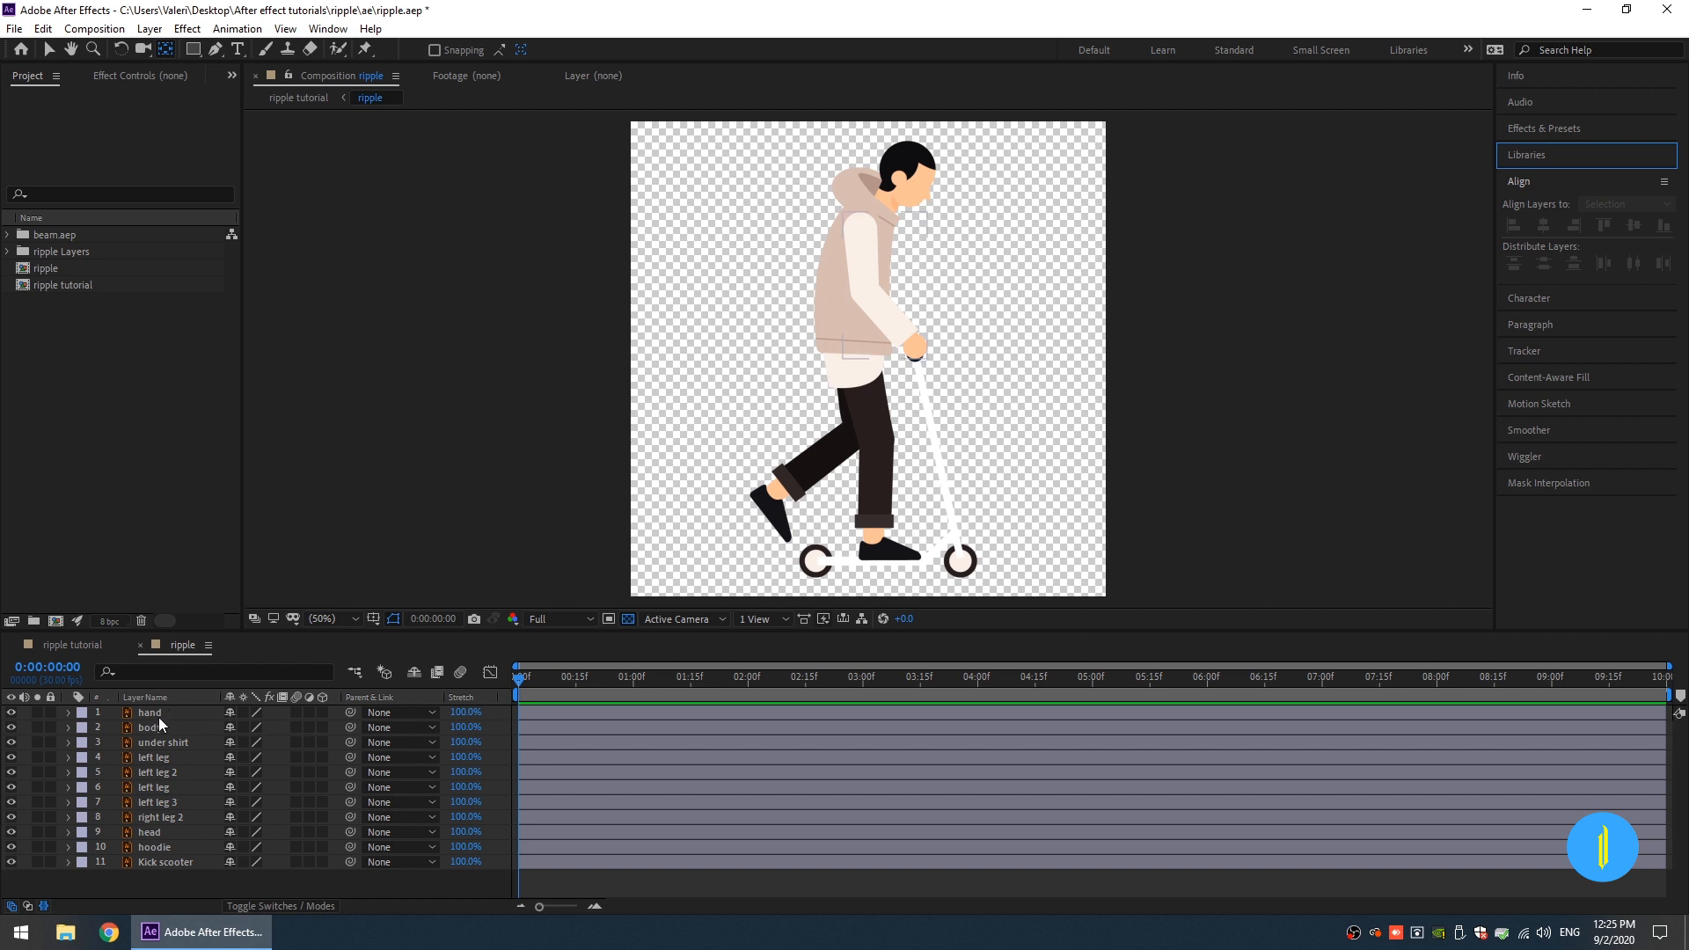
Step: Isolate the hand layer and move its anchor point to the shoulder, then show all layers again
{"action": "left_click", "coordinate": [155, 713]}
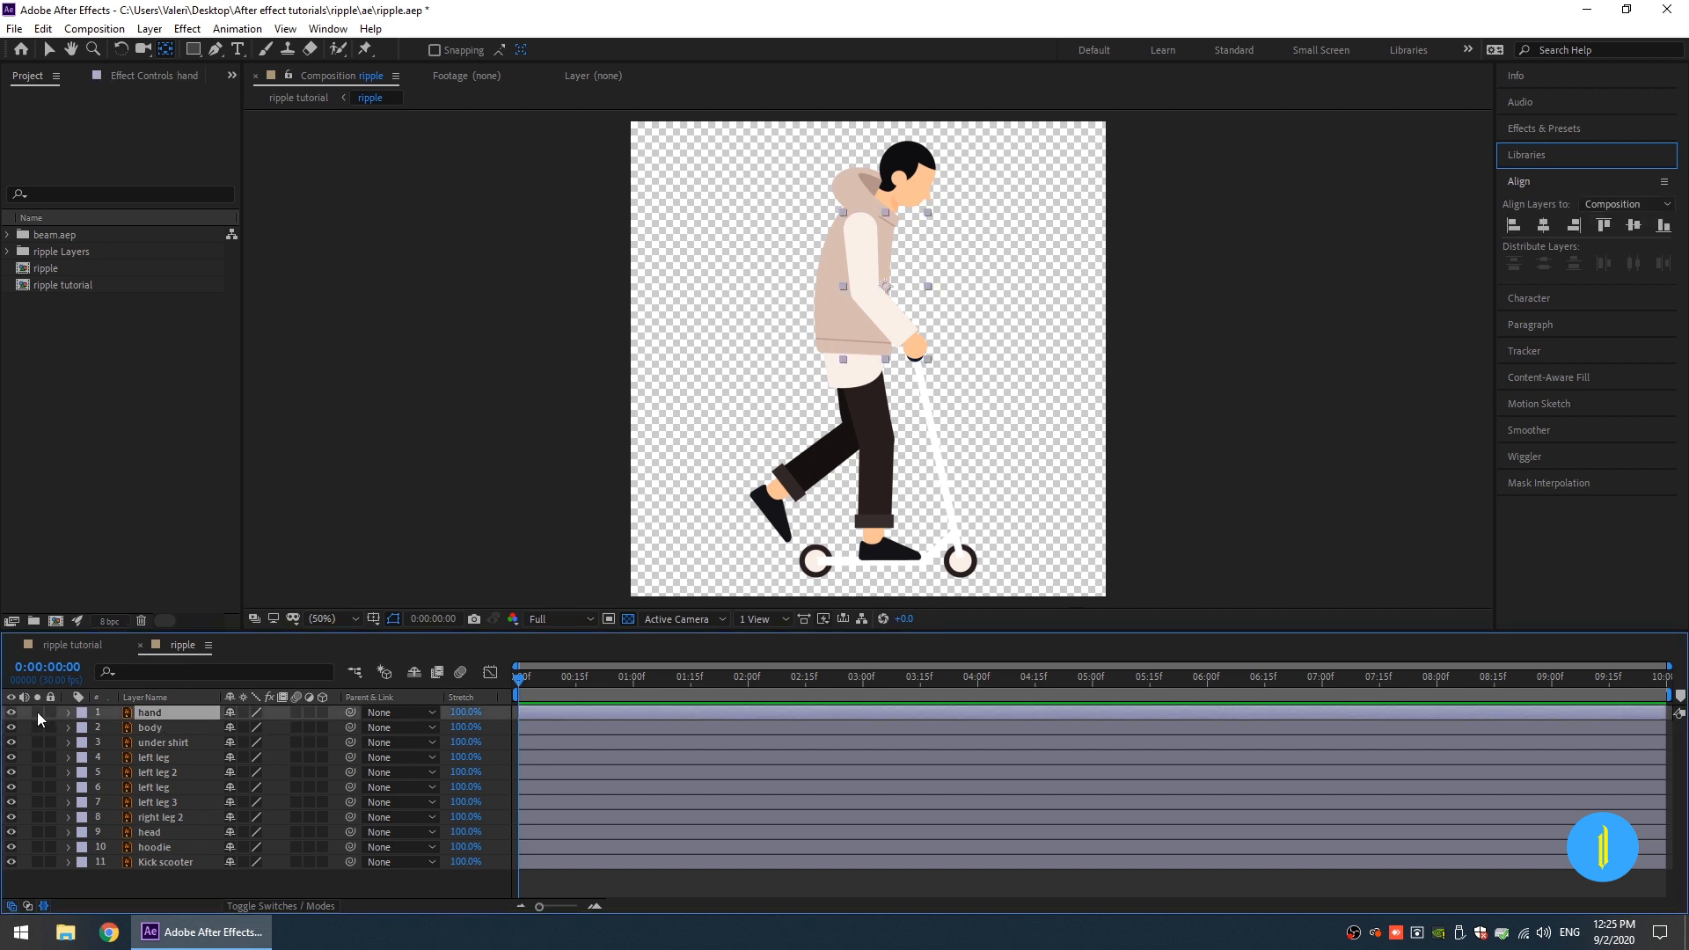
{"action": "left_click", "coordinate": [37, 713]}
{"action": "left_click_drag", "start_coordinate": [884, 285], "coordinate": [859, 230]}
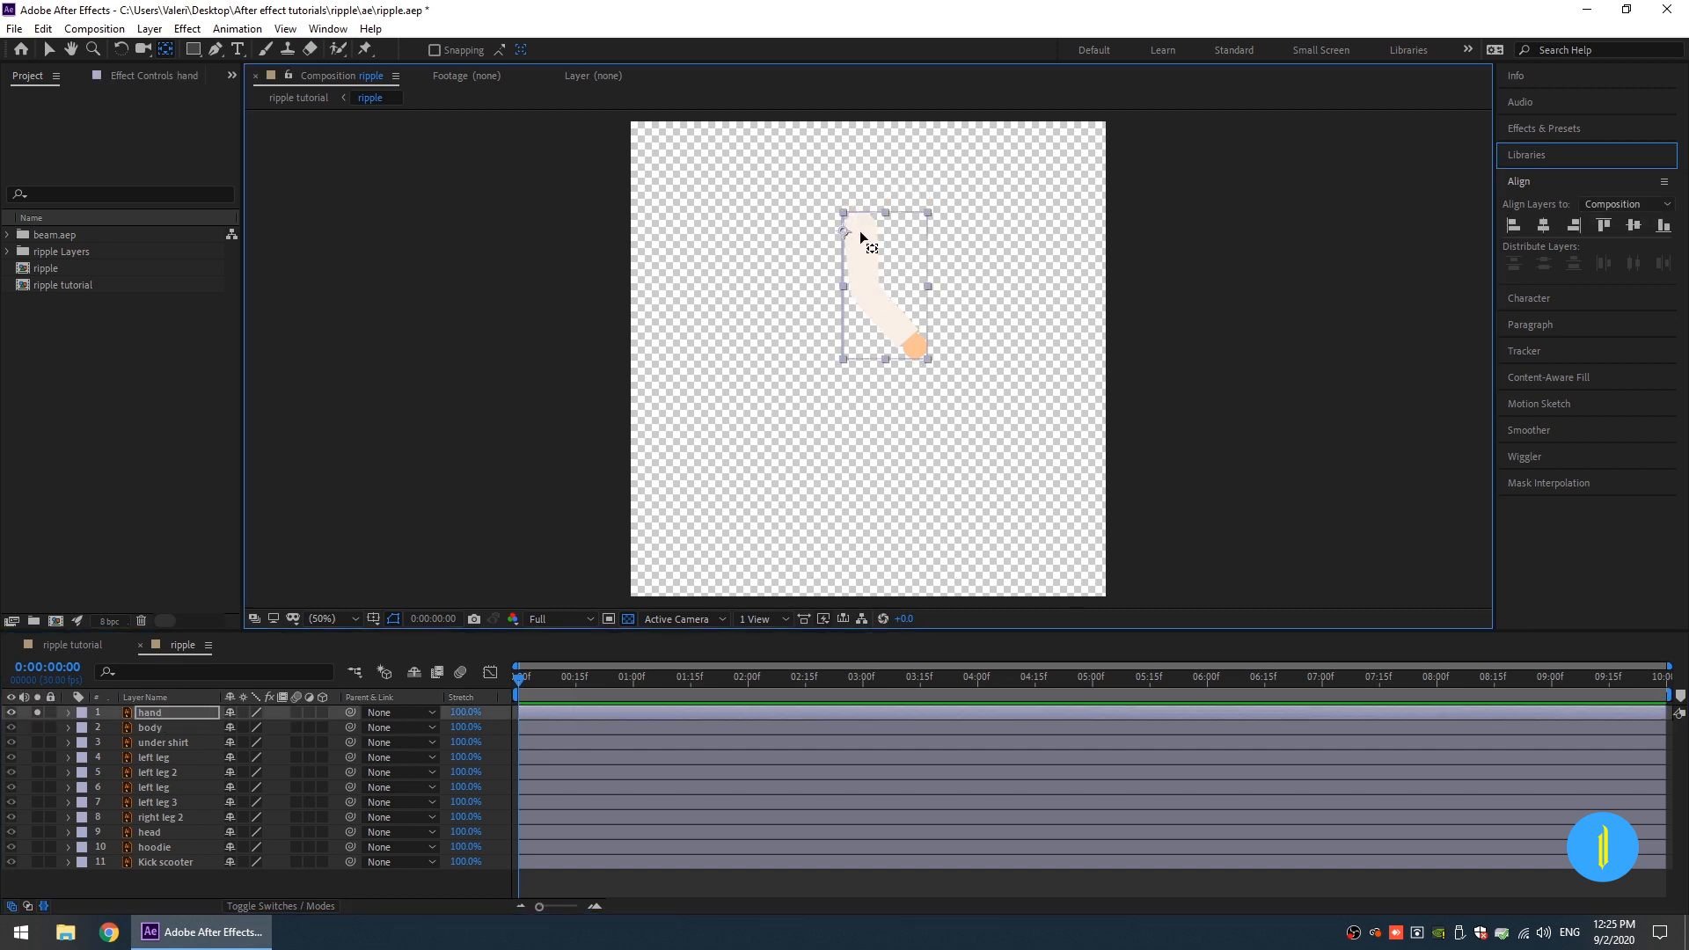
{"action": "left_click", "coordinate": [36, 712]}
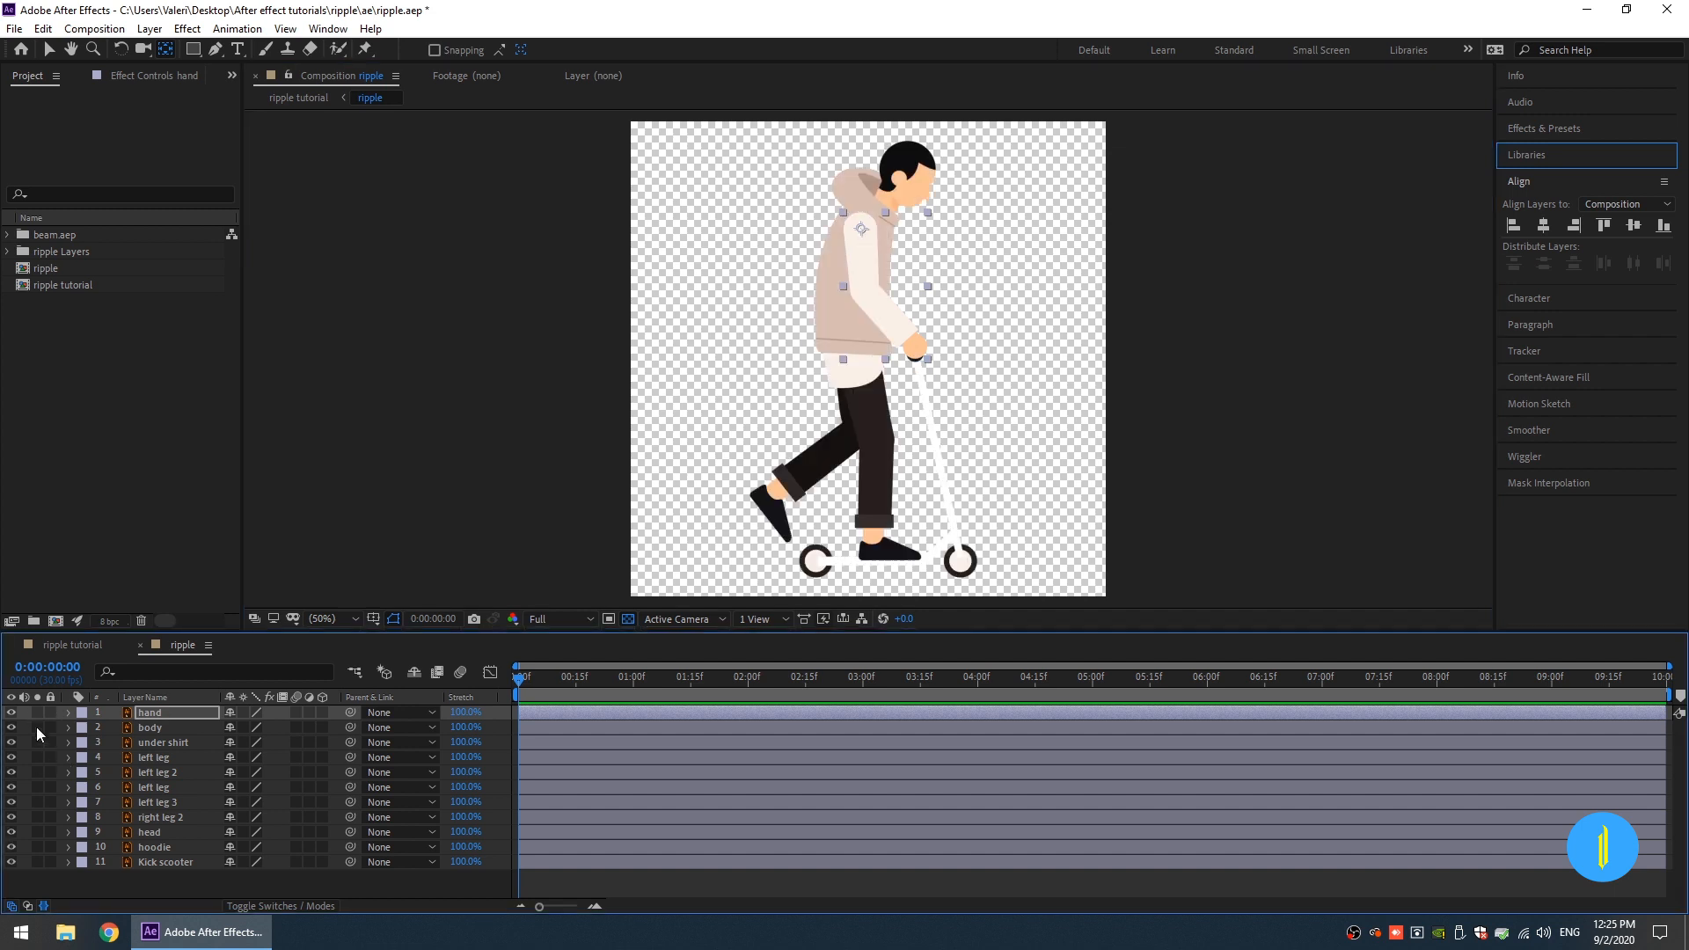
Step: Isolate the body and under shirt layers one after the other to check their anchor points
{"action": "left_click", "coordinate": [36, 726]}
{"action": "left_click", "coordinate": [821, 299]}
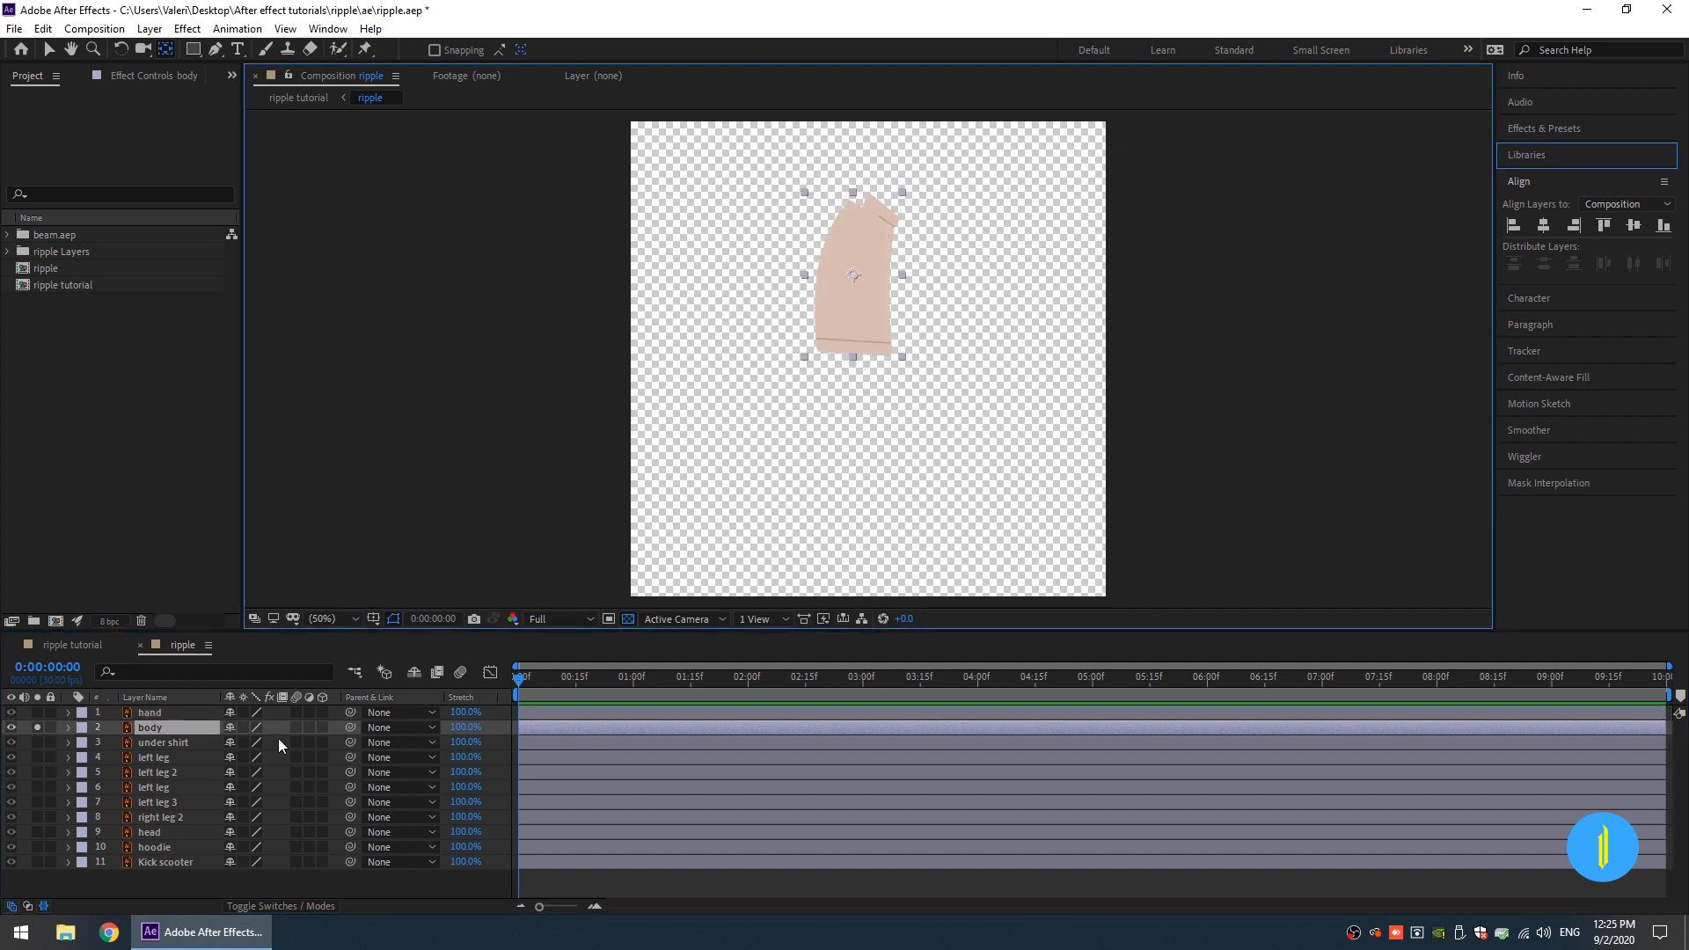
{"action": "left_click", "coordinate": [37, 727]}
{"action": "left_click", "coordinate": [36, 742]}
{"action": "left_click", "coordinate": [862, 388]}
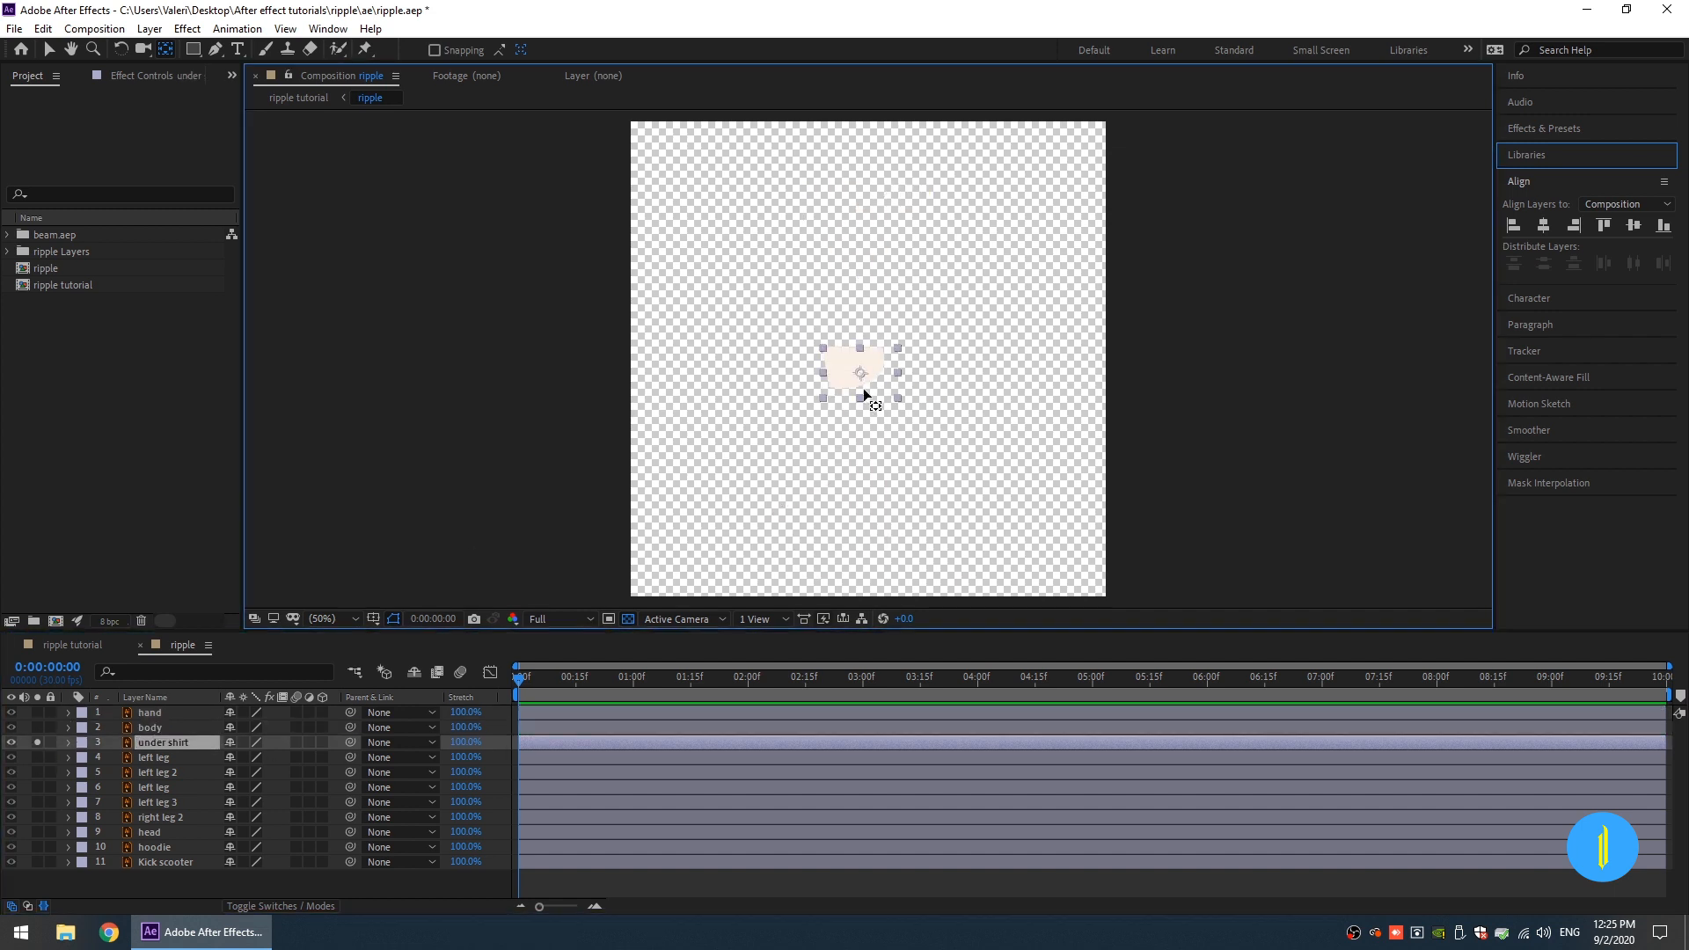
{"action": "left_click", "coordinate": [37, 742]}
Step: Move the anchor point of the layer 4 left leg to the hip and that of left leg 2 to the knee, isolating each
{"action": "left_click", "coordinate": [37, 756]}
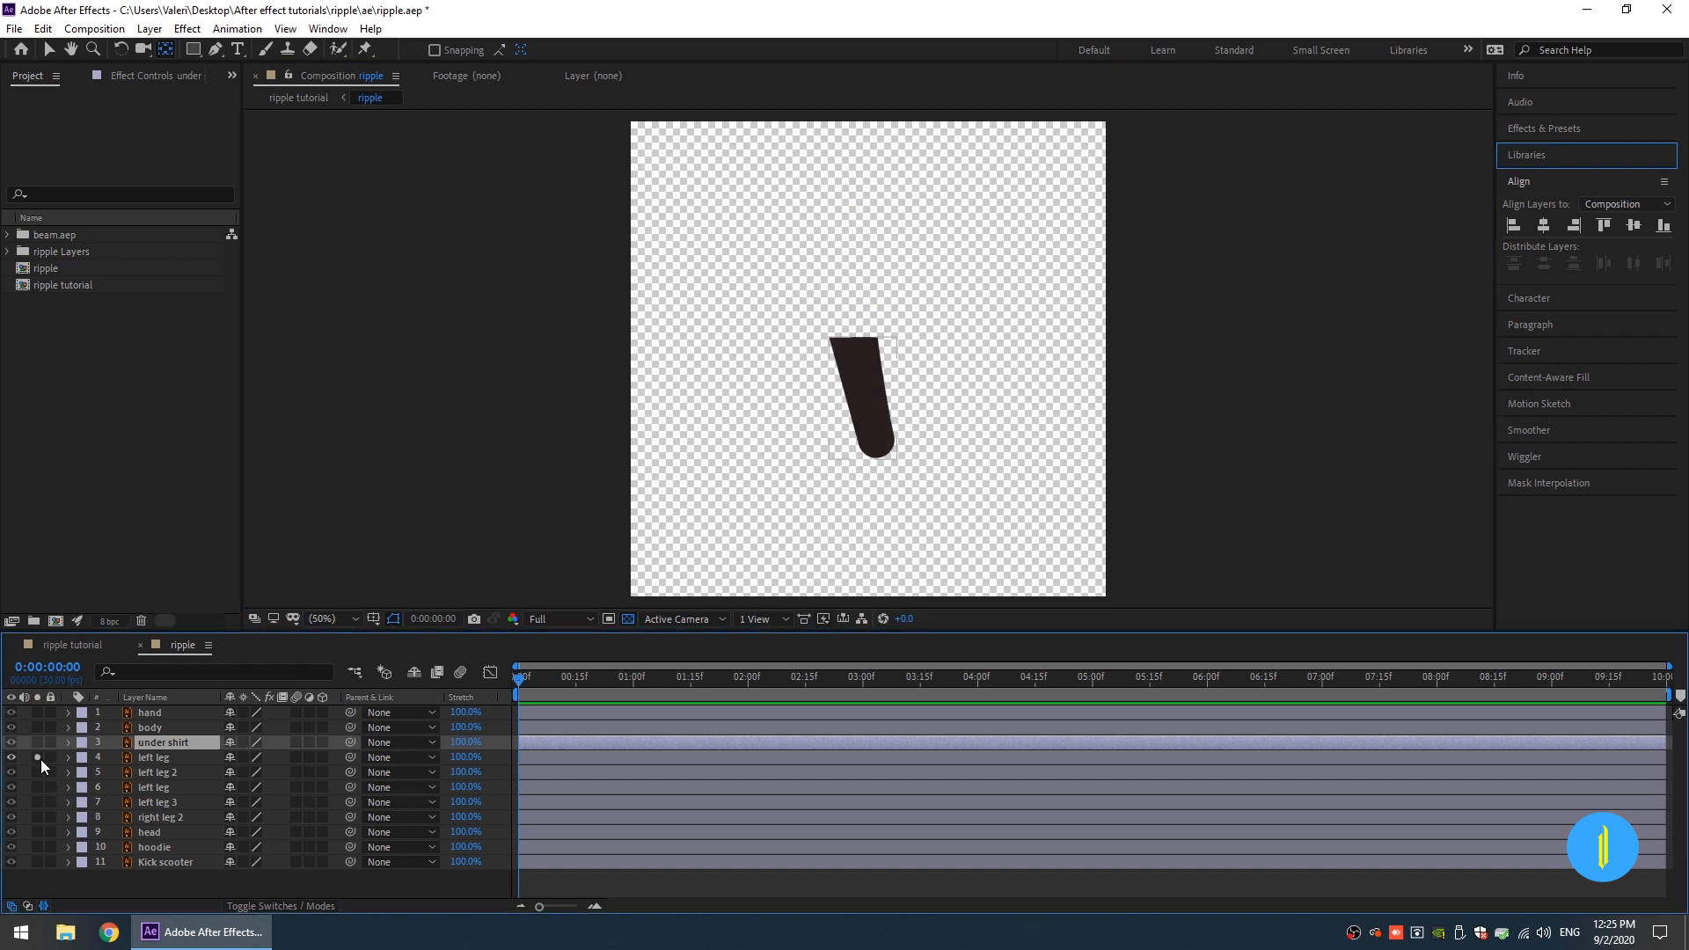
{"action": "left_click", "coordinate": [887, 444]}
{"action": "left_click_drag", "start_coordinate": [863, 400], "coordinate": [856, 355]}
{"action": "left_click", "coordinate": [37, 756]}
{"action": "left_click", "coordinate": [37, 772]}
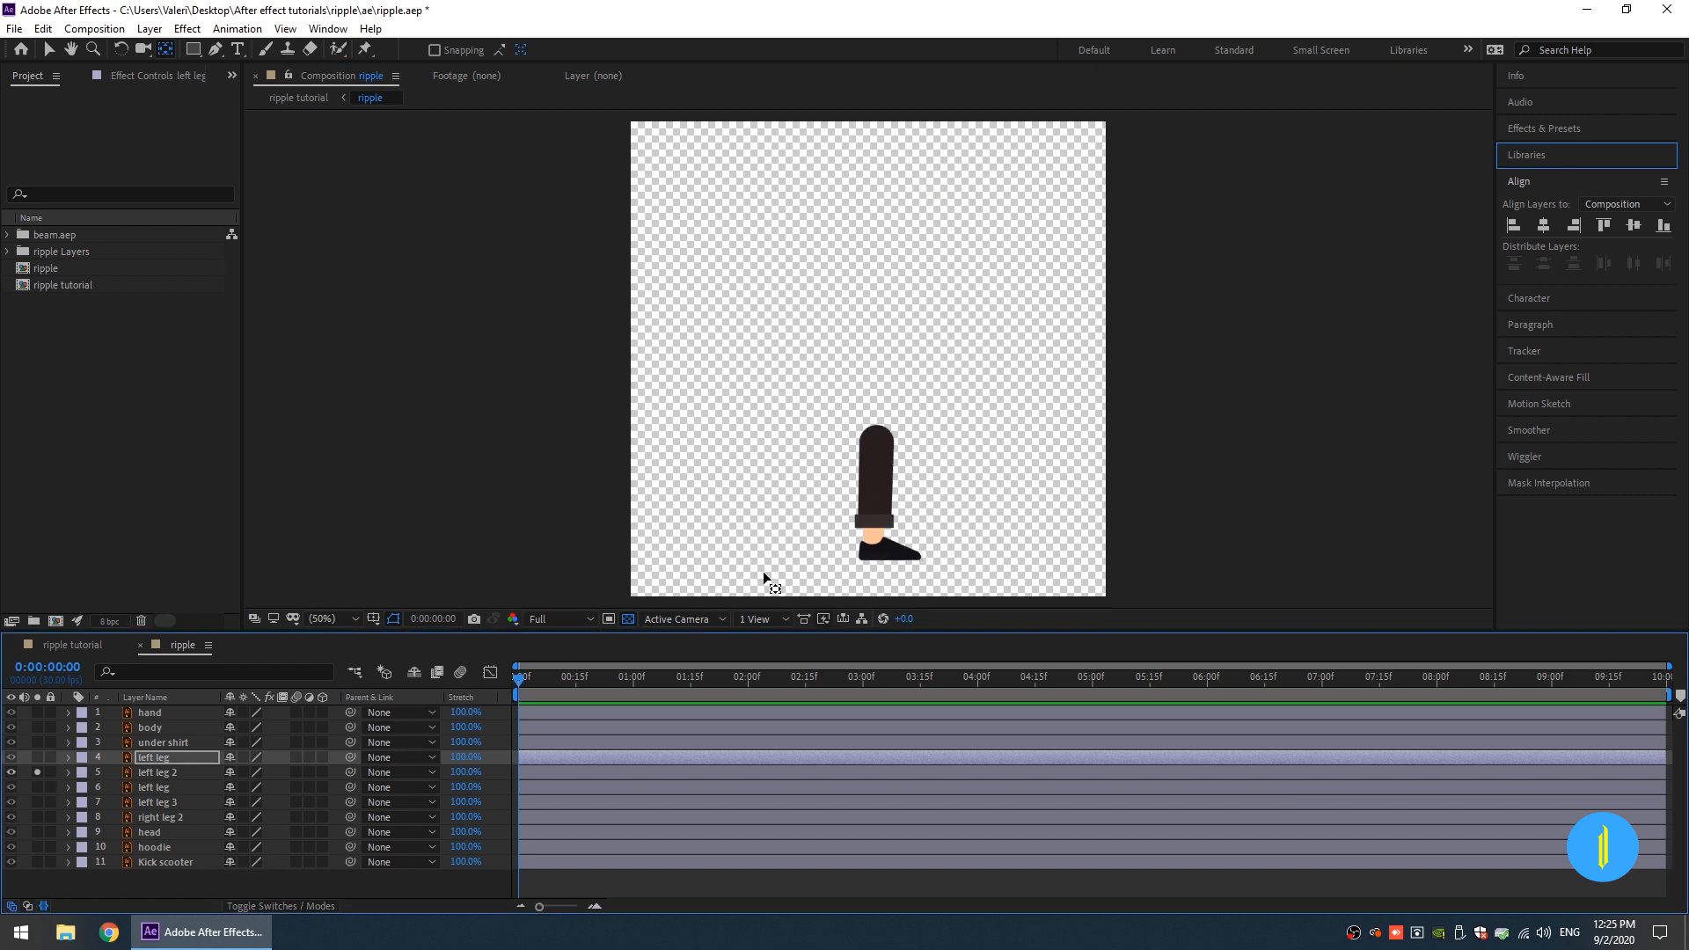
{"action": "left_click", "coordinate": [880, 449]}
{"action": "left_click", "coordinate": [37, 771]}
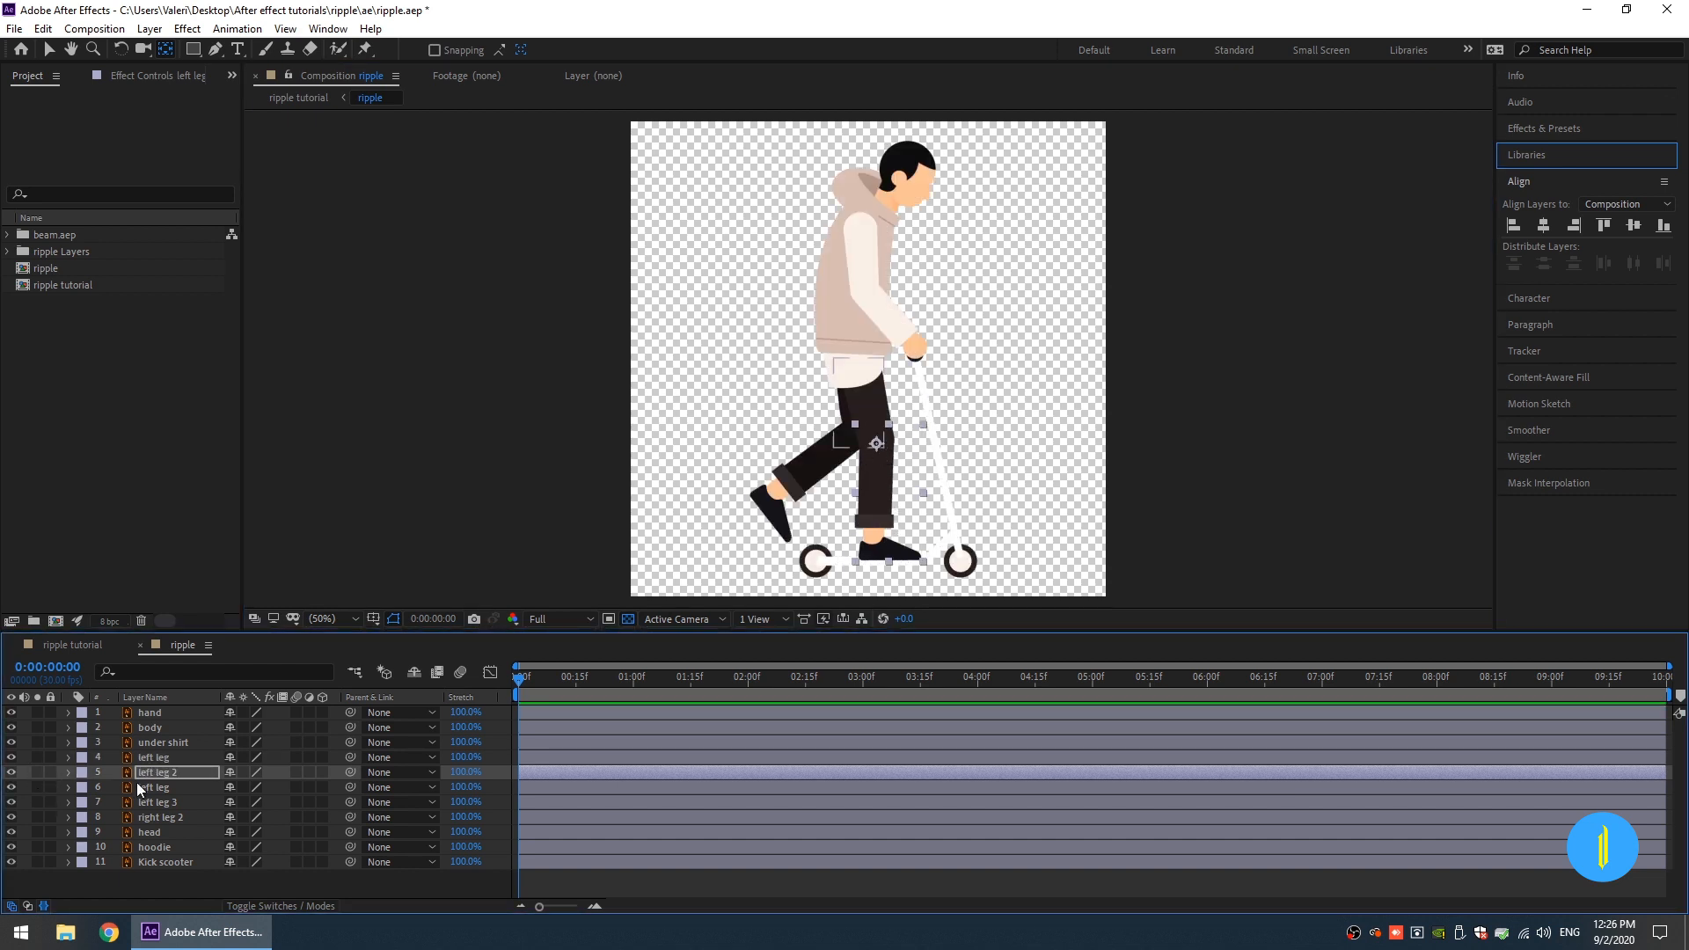
Step: Move the anchor point of the layer 6 left leg to the hip and that of the left leg 3 shoe to the ankle, isolating each
{"action": "left_click", "coordinate": [37, 786]}
{"action": "left_click", "coordinate": [164, 787]}
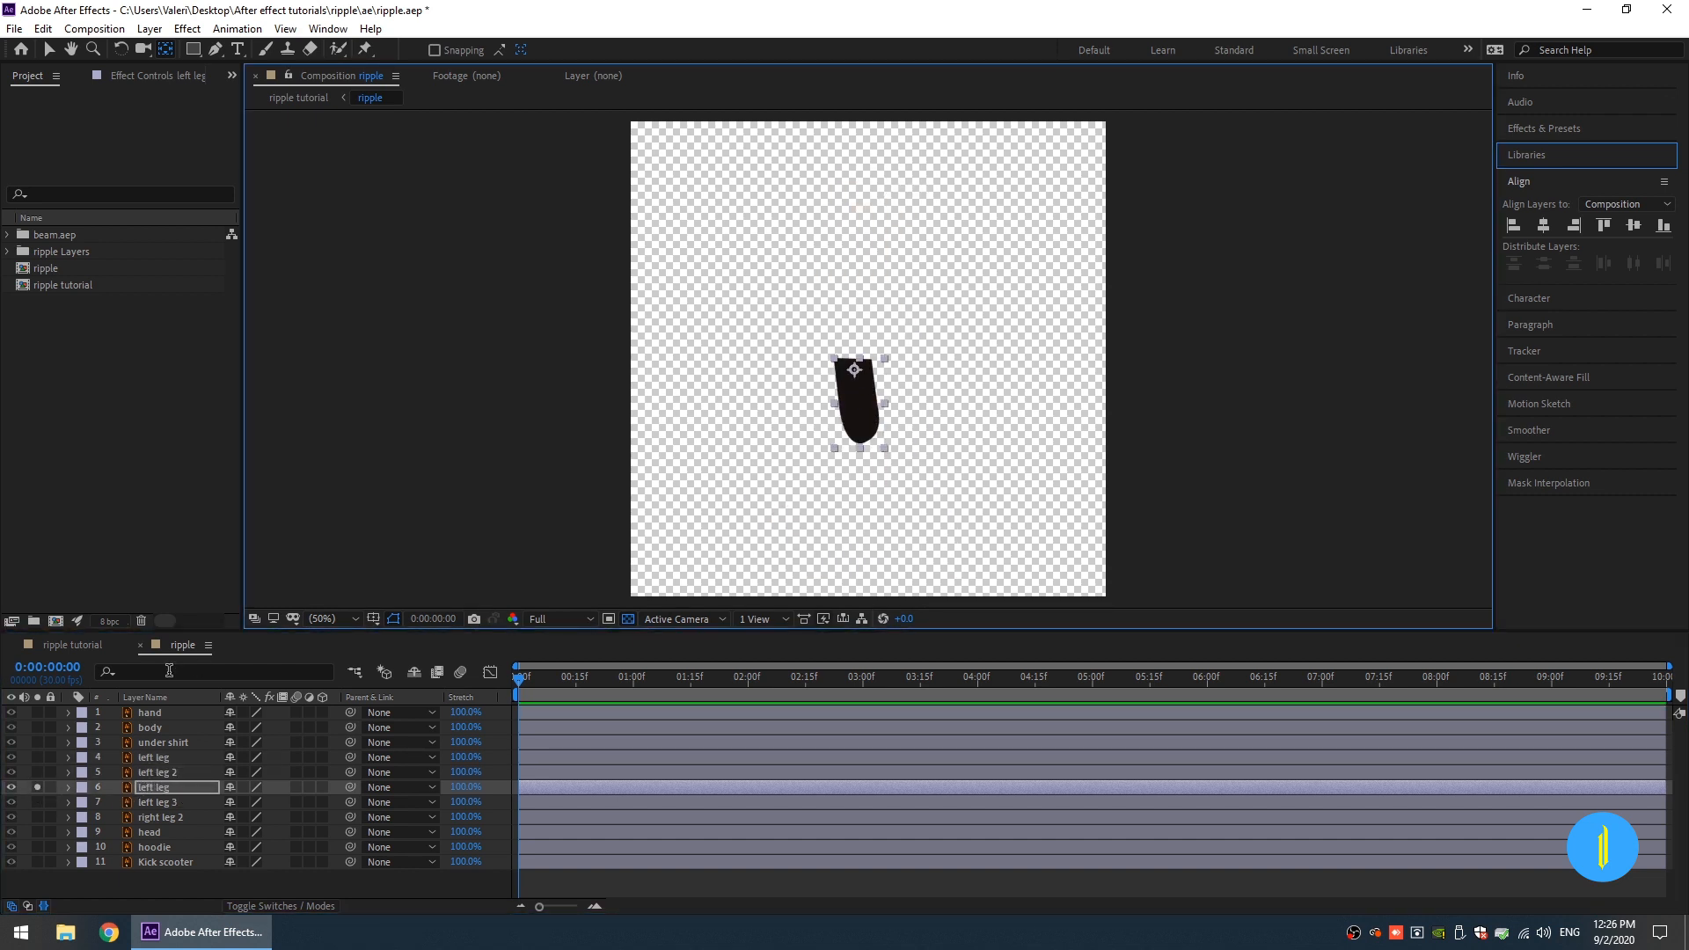
{"action": "left_click", "coordinate": [37, 787]}
{"action": "left_click", "coordinate": [37, 802]}
{"action": "left_click", "coordinate": [772, 506]}
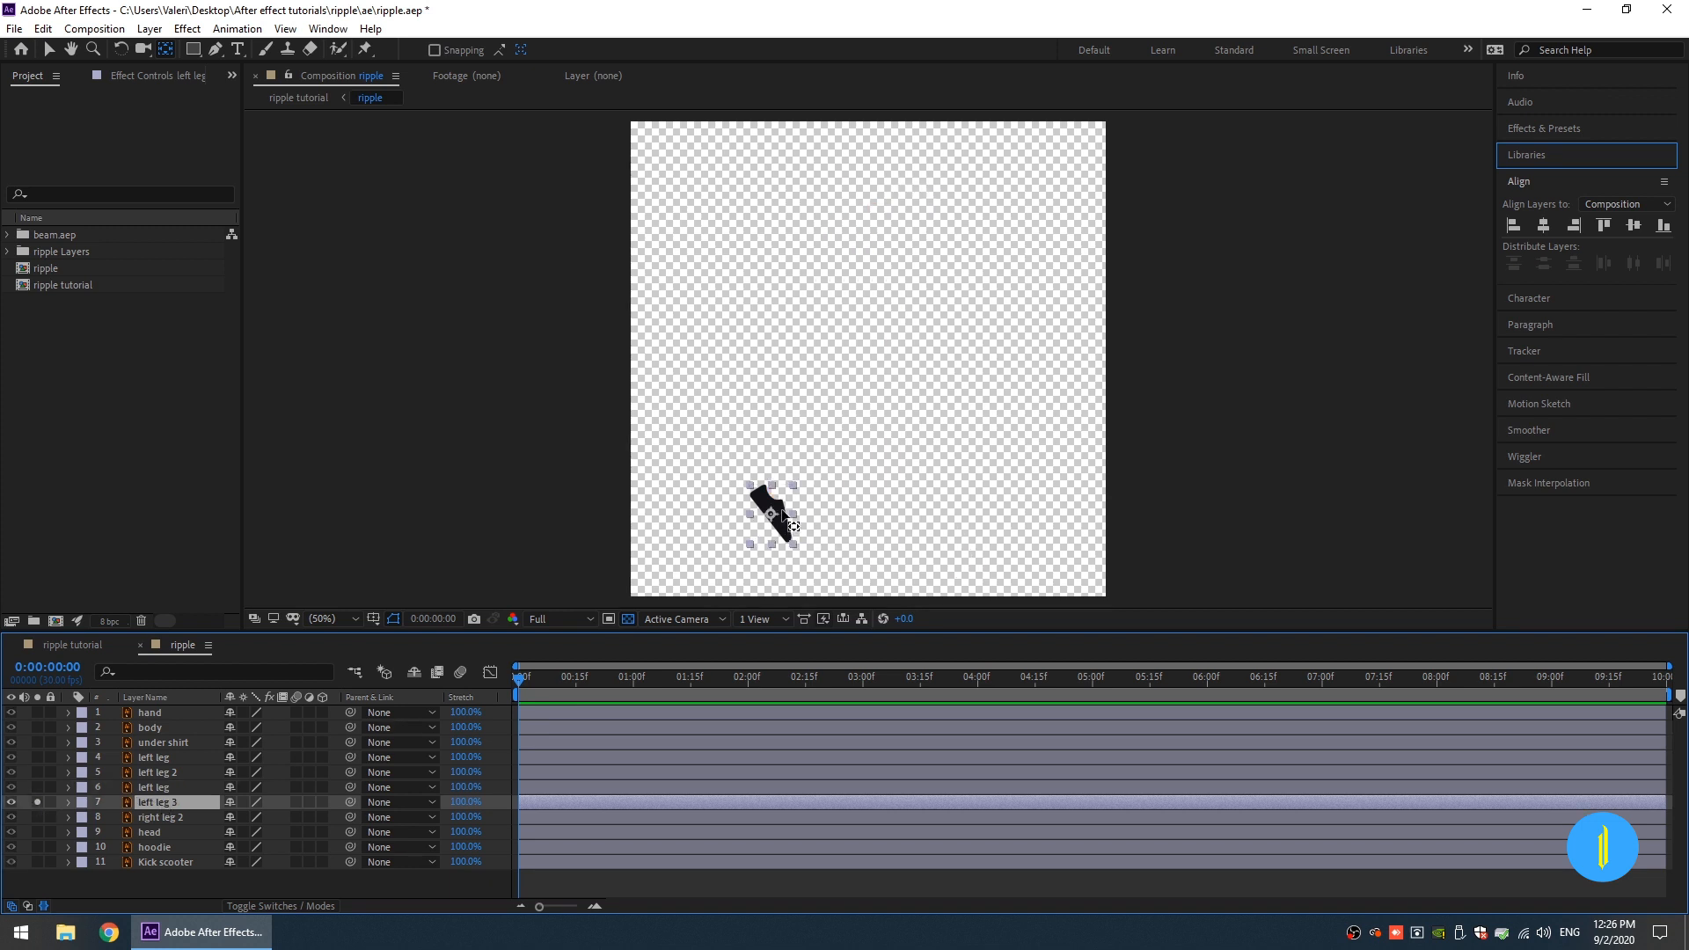
{"action": "left_click", "coordinate": [37, 801]}
Step: Move the anchor point of right leg 2 to the knee and that of the head to the neck, isolating each layer
{"action": "left_click", "coordinate": [37, 816]}
{"action": "left_click", "coordinate": [818, 475]}
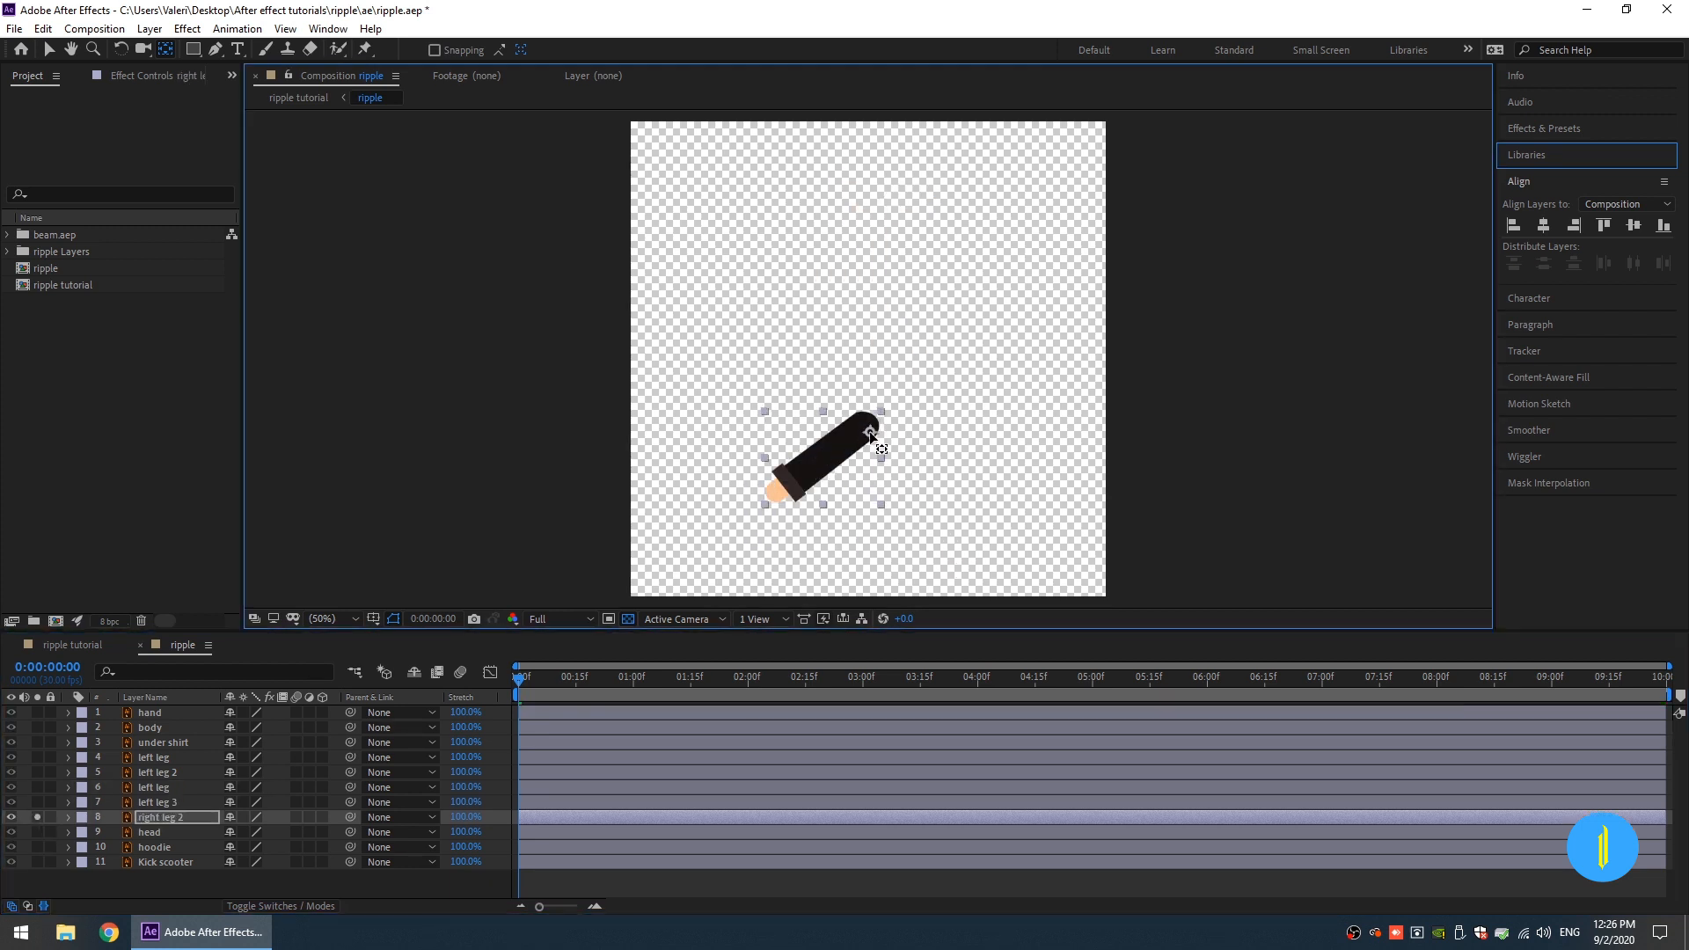
{"action": "left_click", "coordinate": [36, 816]}
{"action": "left_click", "coordinate": [37, 831]}
{"action": "left_click", "coordinate": [882, 207]}
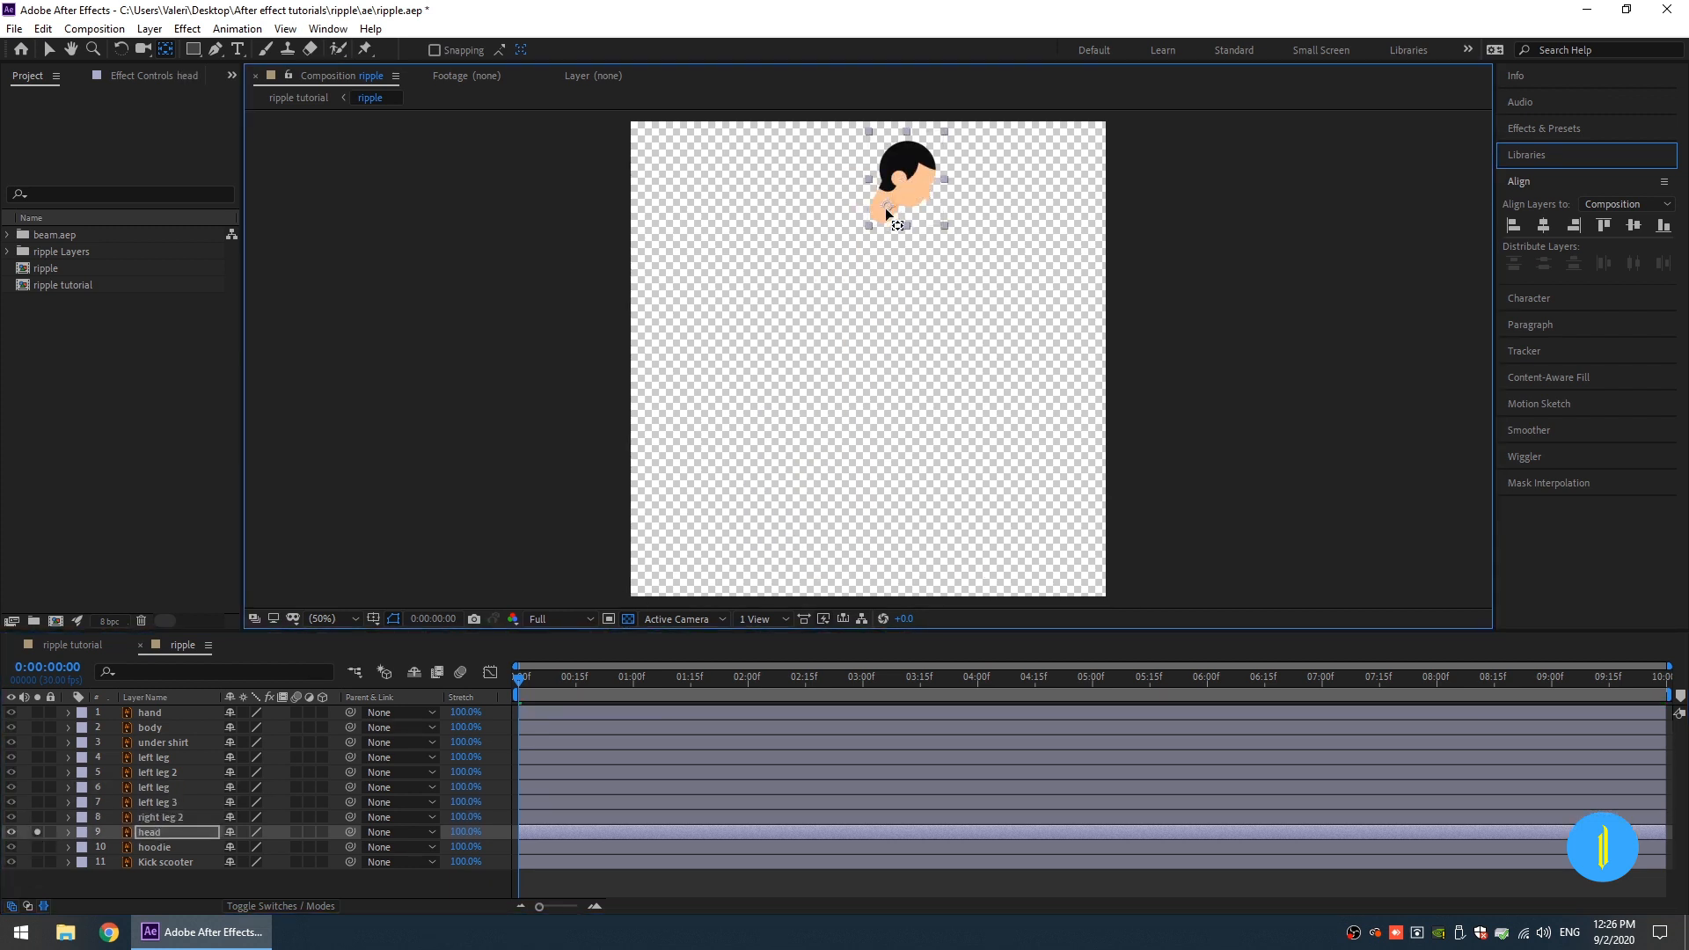
{"action": "left_click", "coordinate": [37, 831]}
Step: Check the isolated hoodie layer and move the Kick scooter's anchor point to the base of its steering column above the front wheel
{"action": "left_click", "coordinate": [37, 846]}
{"action": "left_click", "coordinate": [155, 847]}
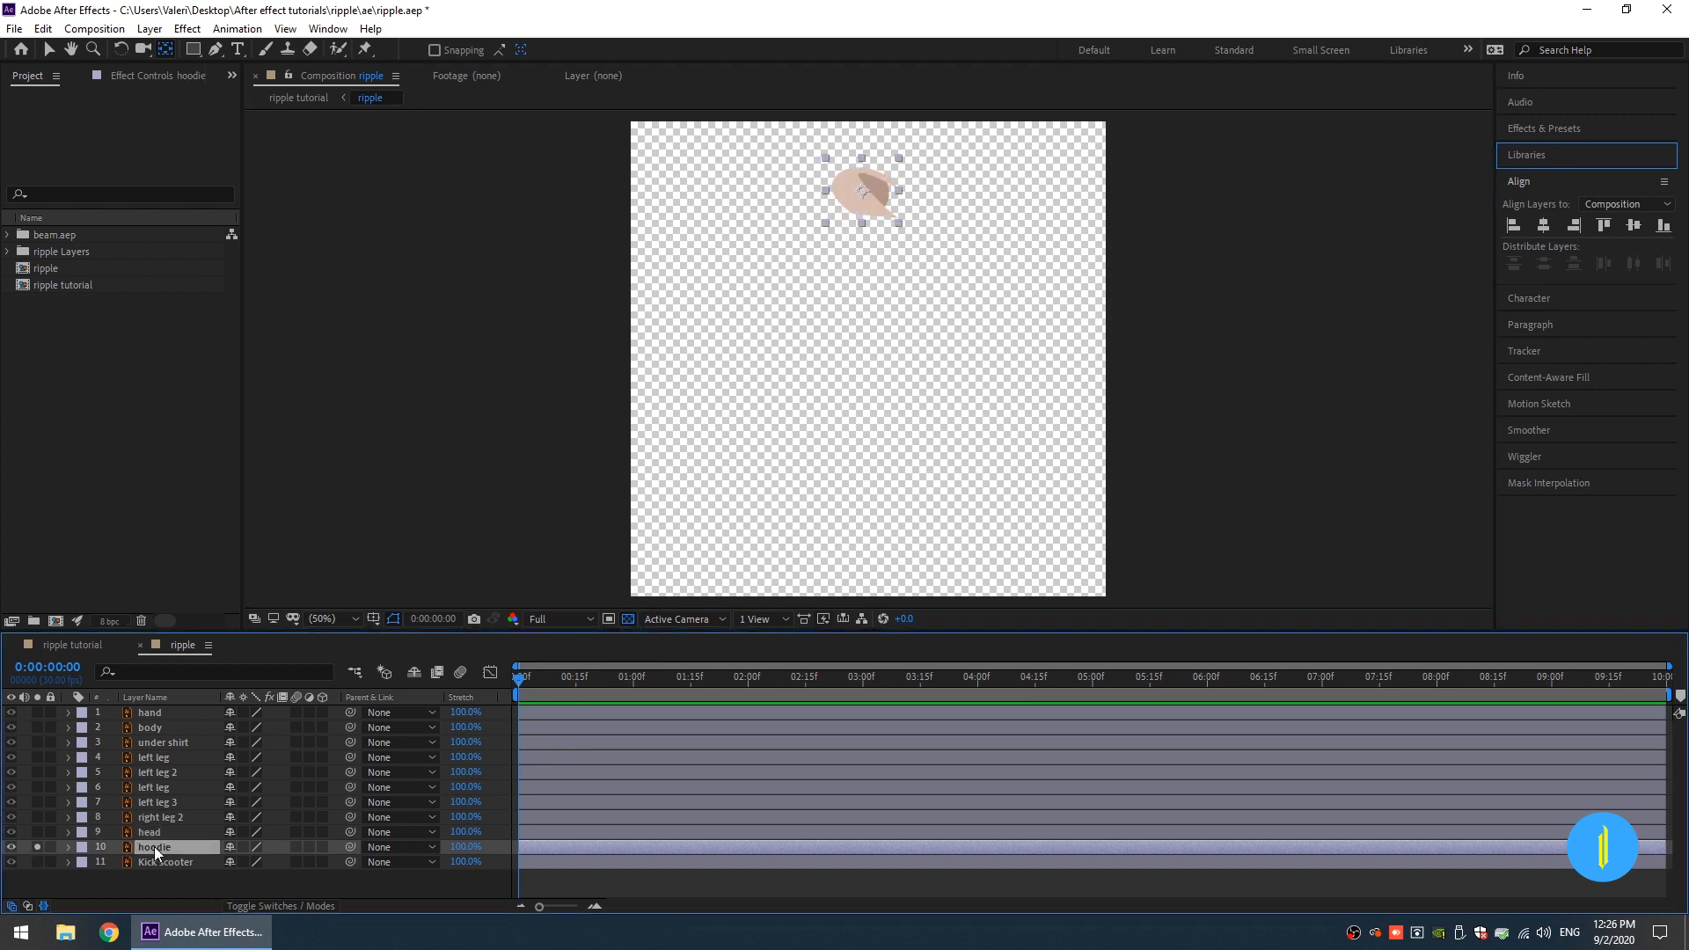
{"action": "left_click", "coordinate": [37, 846]}
{"action": "left_click", "coordinate": [37, 862]}
{"action": "left_click", "coordinate": [932, 457]}
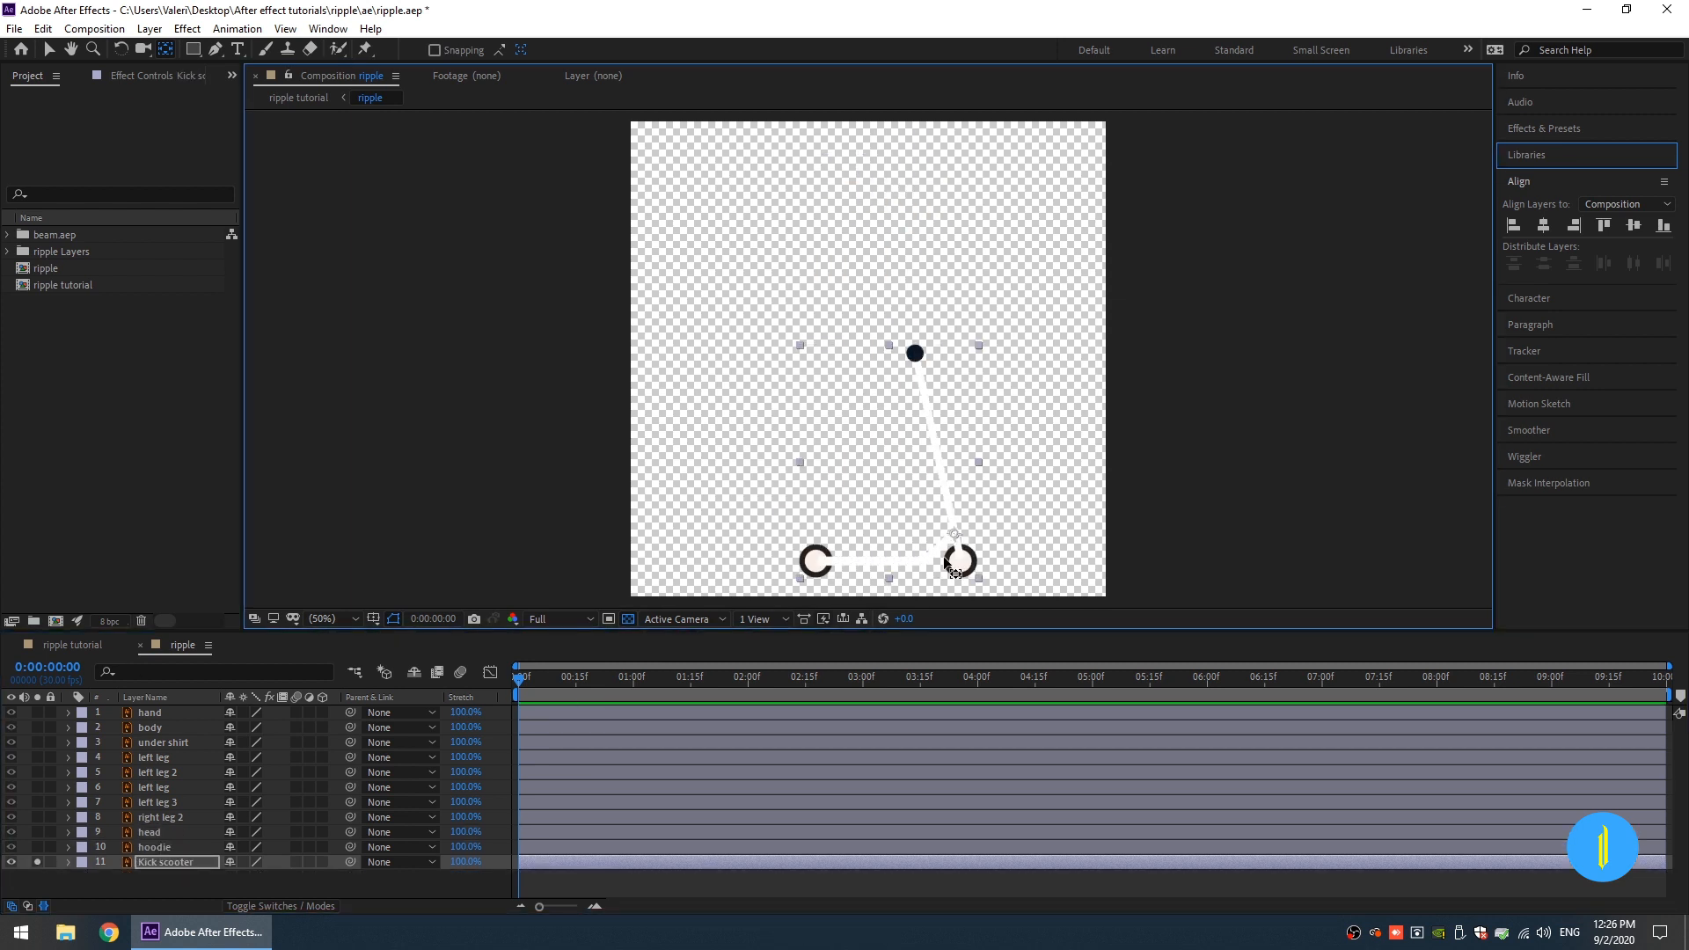
{"action": "left_click", "coordinate": [37, 861]}
{"action": "left_click", "coordinate": [55, 883]}
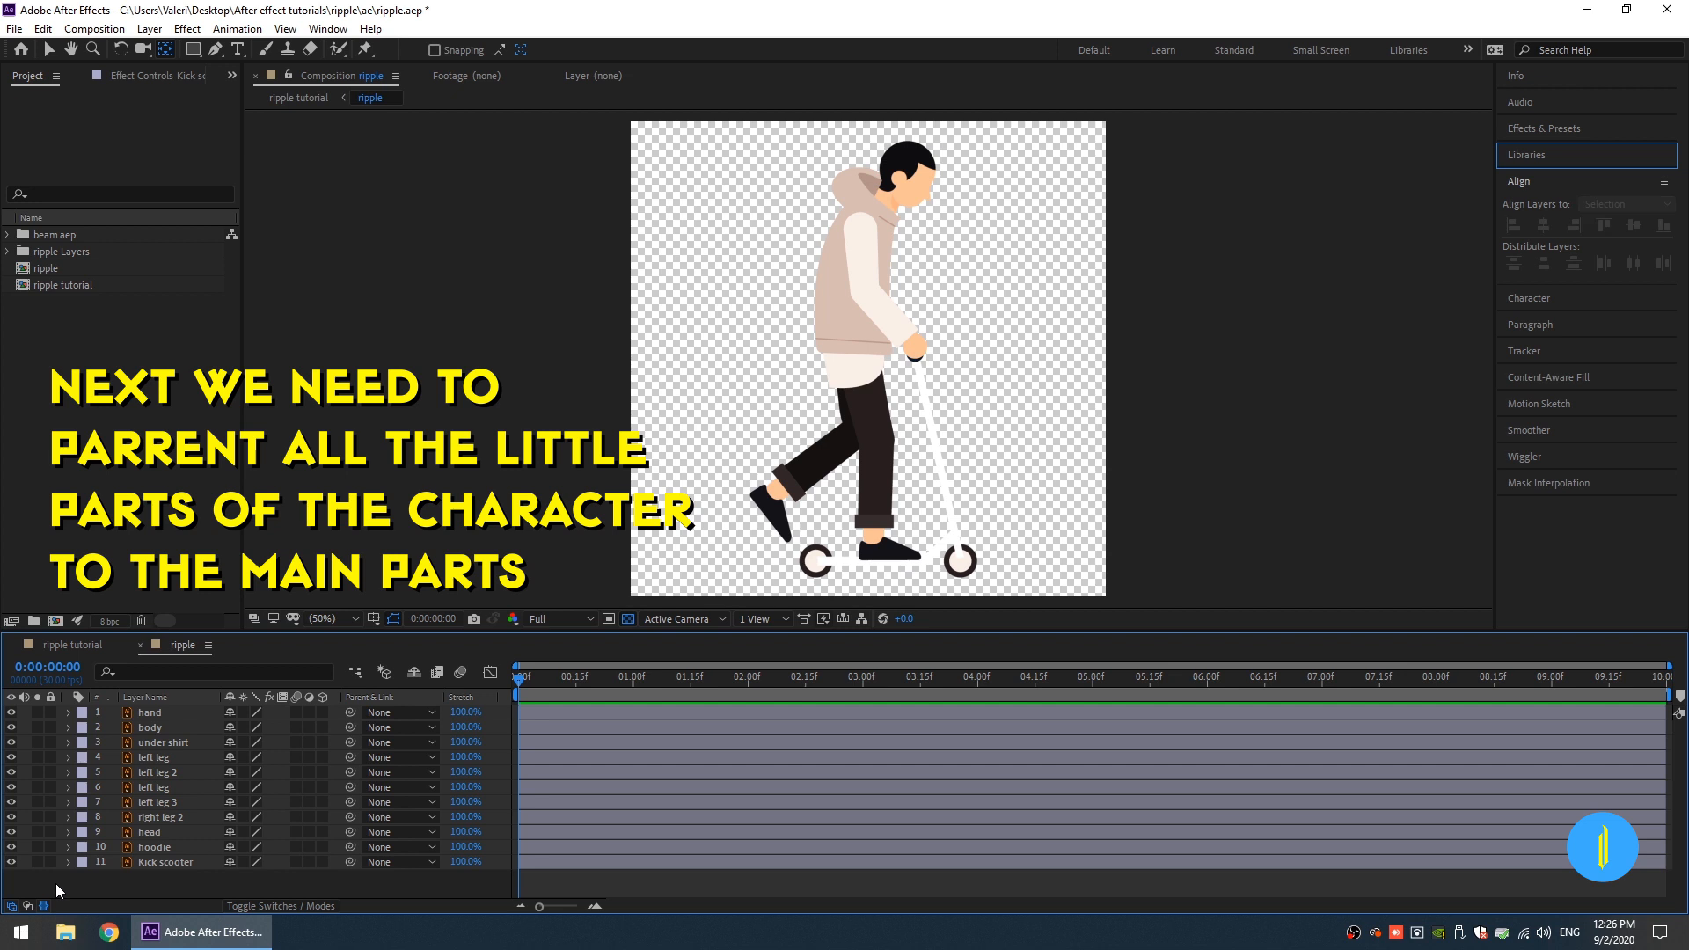
Step: Parent the hand and under shirt layers to the body layer
{"action": "left_click", "coordinate": [151, 714]}
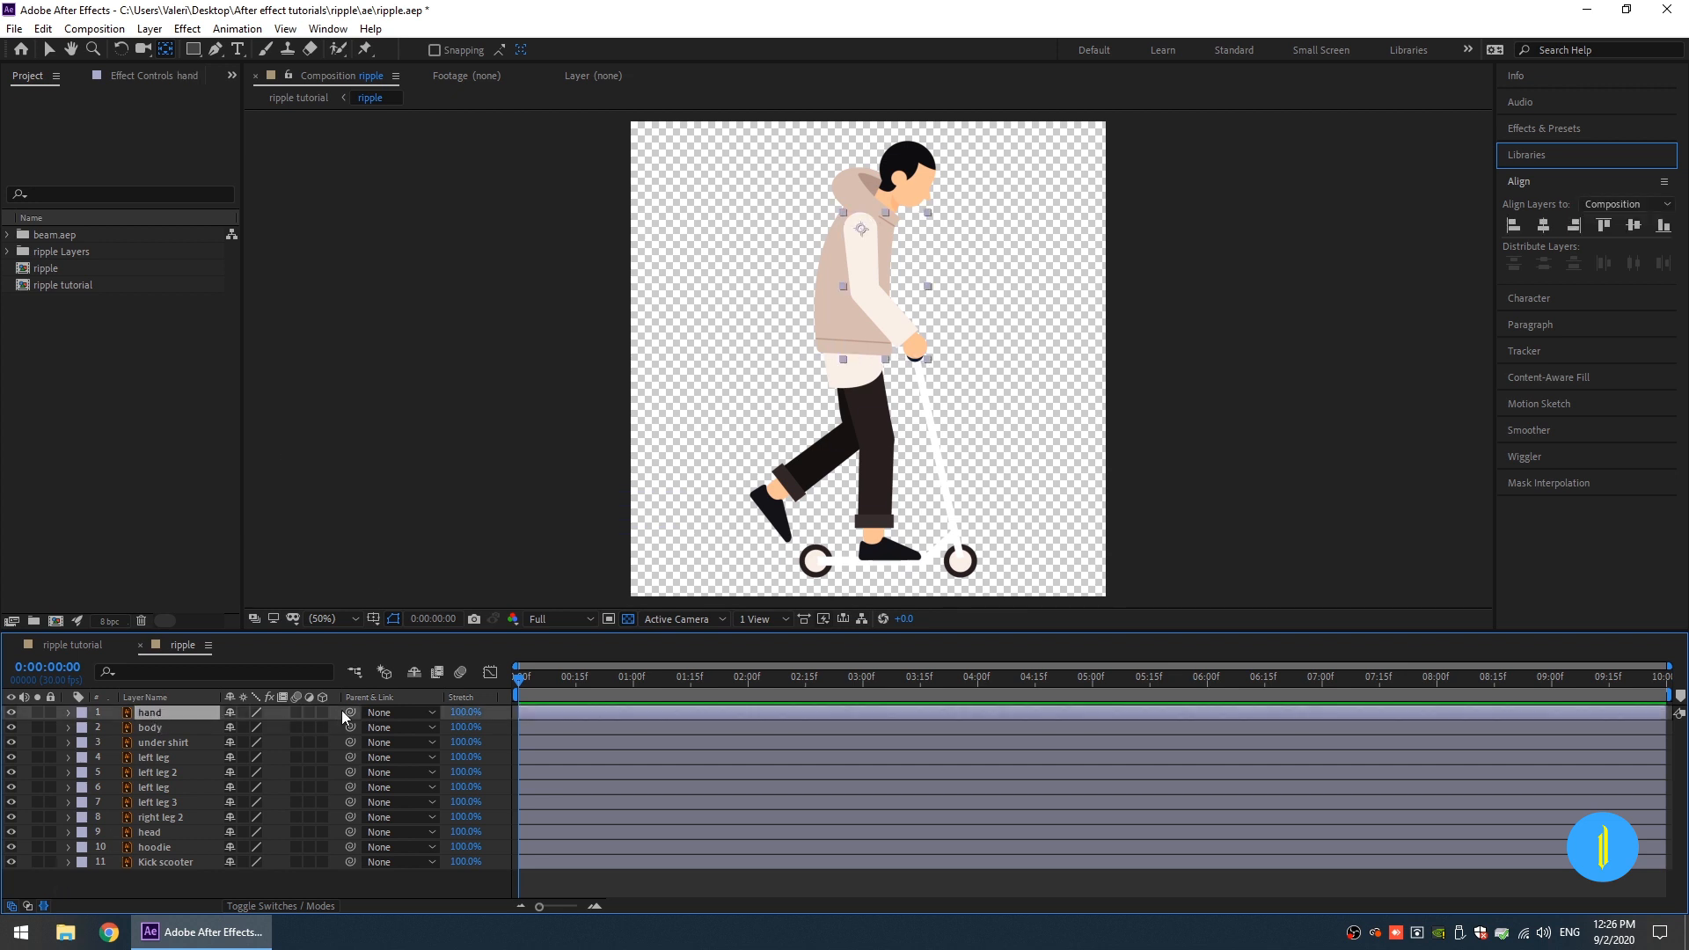
{"action": "left_click_drag", "start_coordinate": [349, 712], "coordinate": [155, 731]}
{"action": "left_click", "coordinate": [169, 746]}
{"action": "left_click_drag", "start_coordinate": [349, 742], "coordinate": [156, 730]}
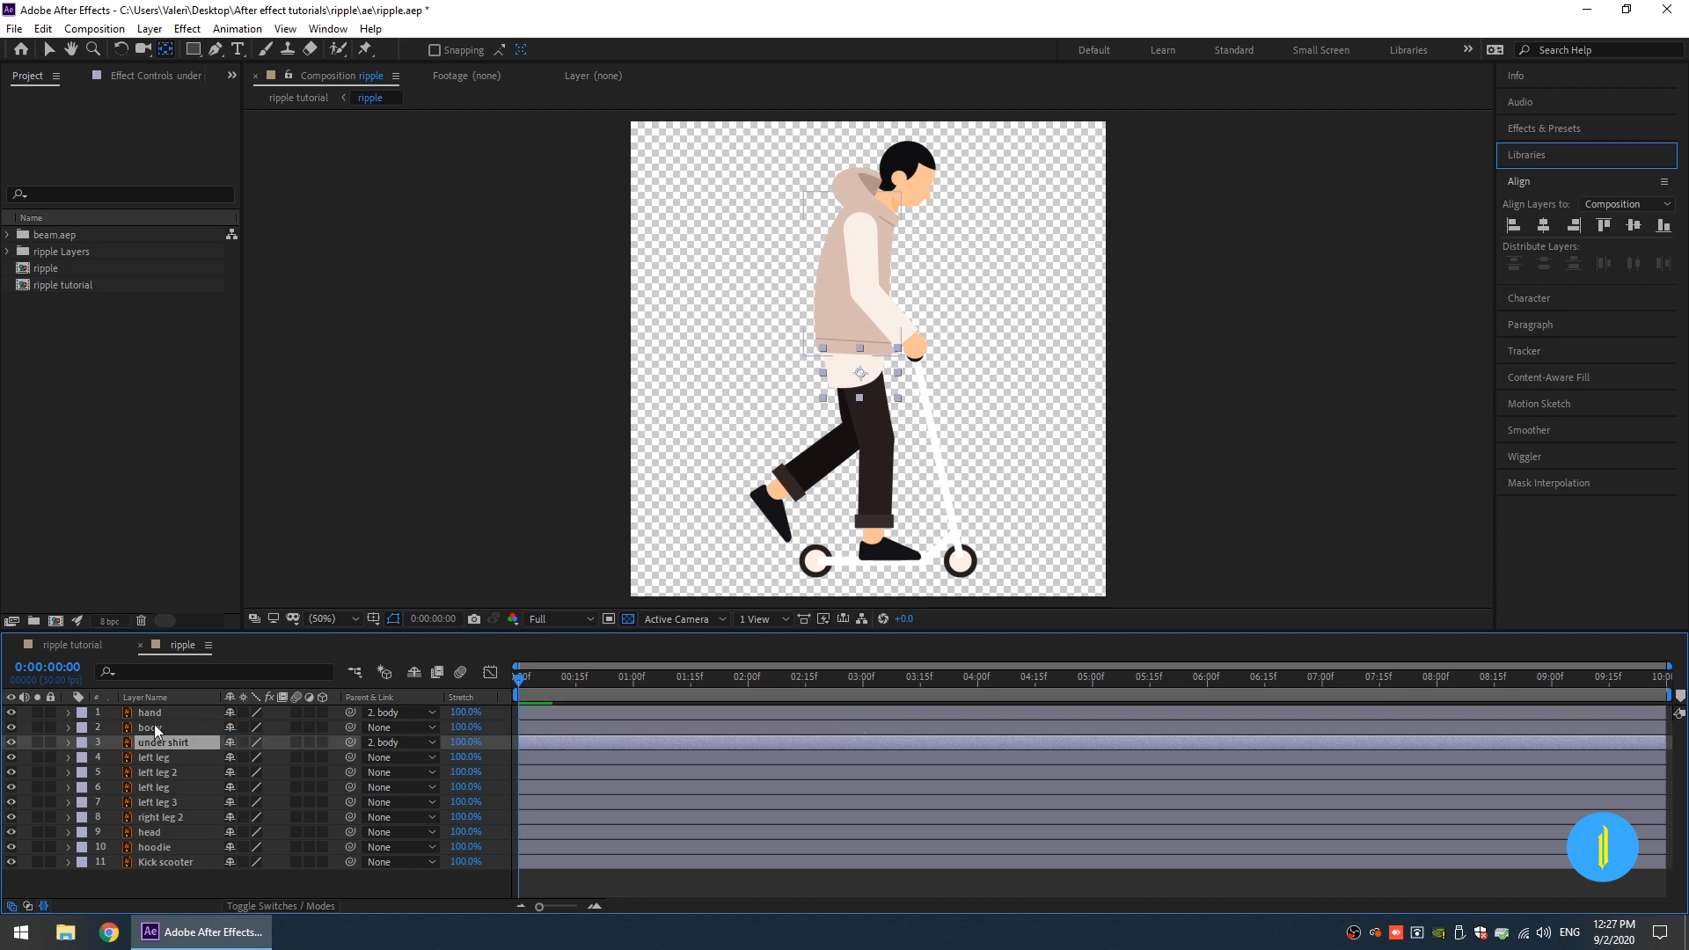
Step: Parent both left leg layers (4 and 6) to the body, and left leg 2 to the layer 4 left leg
{"action": "left_click", "coordinate": [156, 759]}
{"action": "left_click_drag", "start_coordinate": [349, 758], "coordinate": [150, 728]}
{"action": "left_click", "coordinate": [166, 774]}
{"action": "left_click_drag", "start_coordinate": [240, 771], "coordinate": [176, 752]}
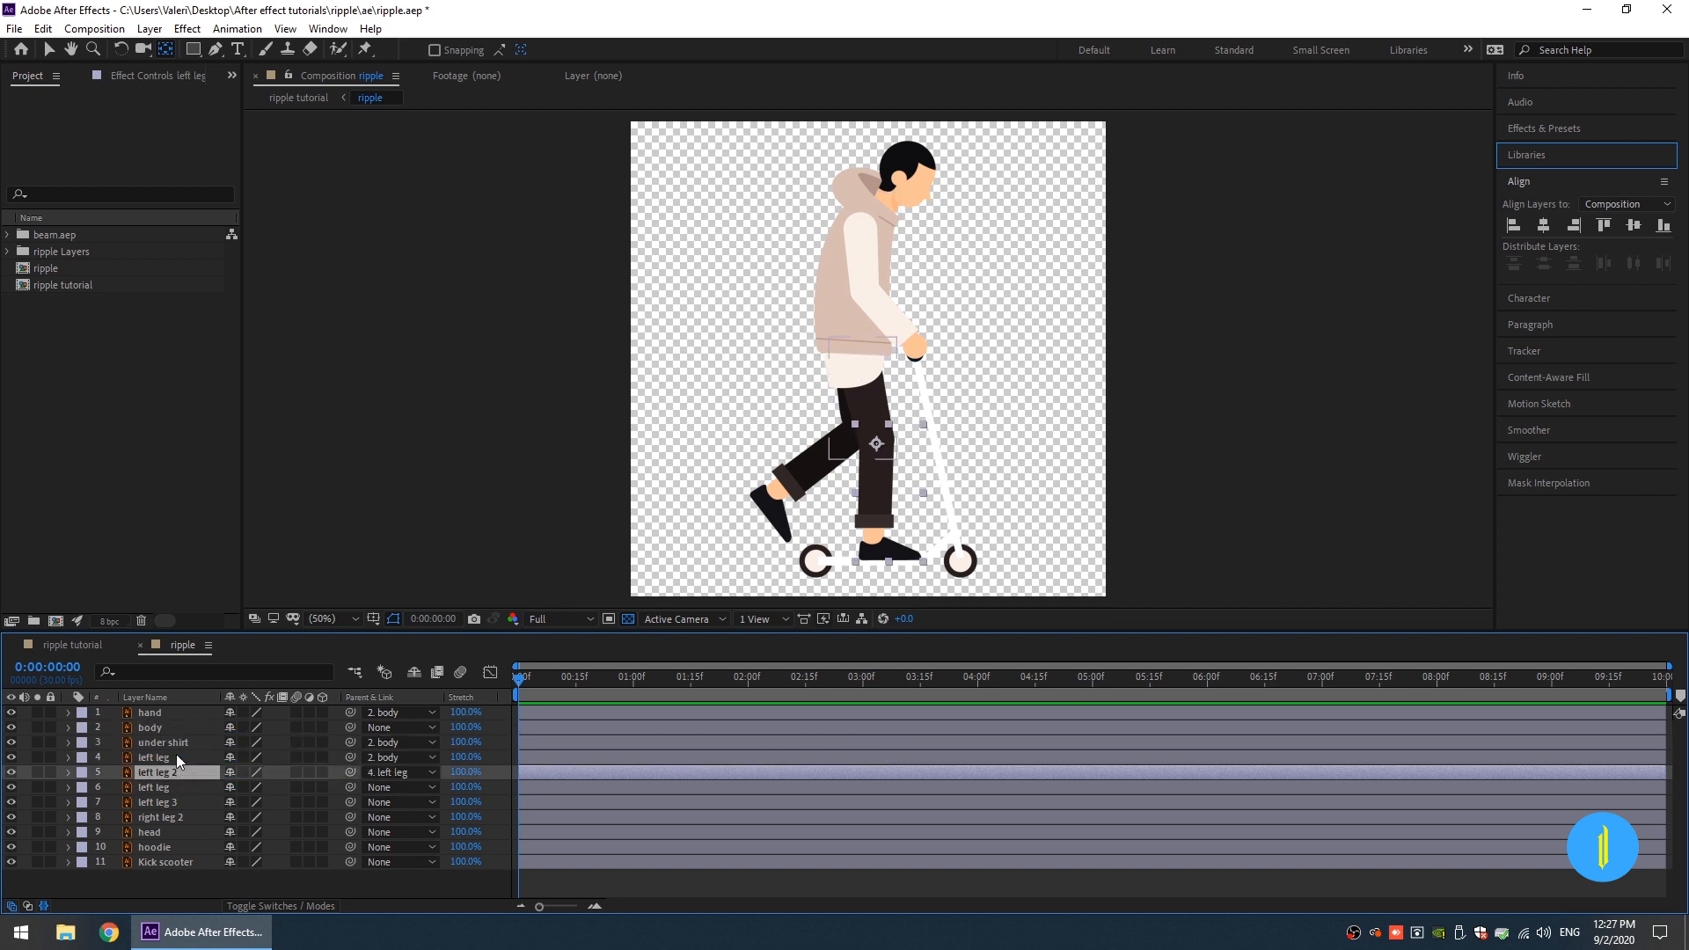
{"action": "left_click", "coordinate": [162, 786]}
{"action": "left_click_drag", "start_coordinate": [348, 785], "coordinate": [158, 728]}
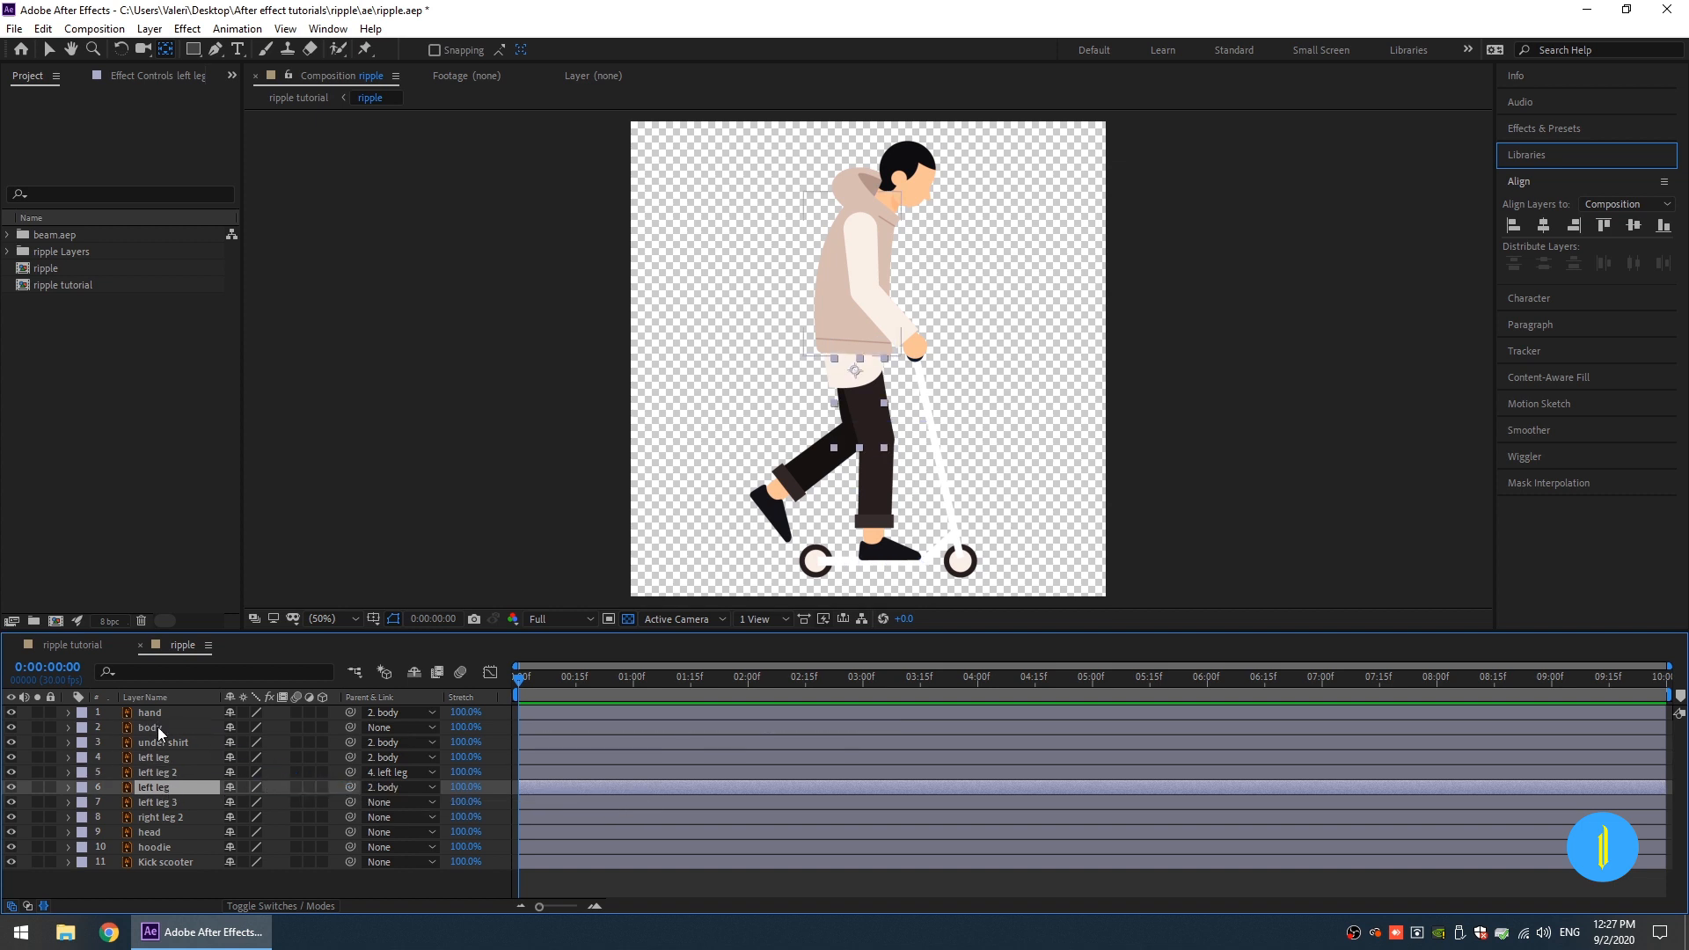
Step: Identify the rear leg's layers and move right leg 2 above left leg 3 in the layer stack
{"action": "left_click", "coordinate": [156, 803]}
{"action": "left_click", "coordinate": [155, 790]}
{"action": "left_click", "coordinate": [153, 802]}
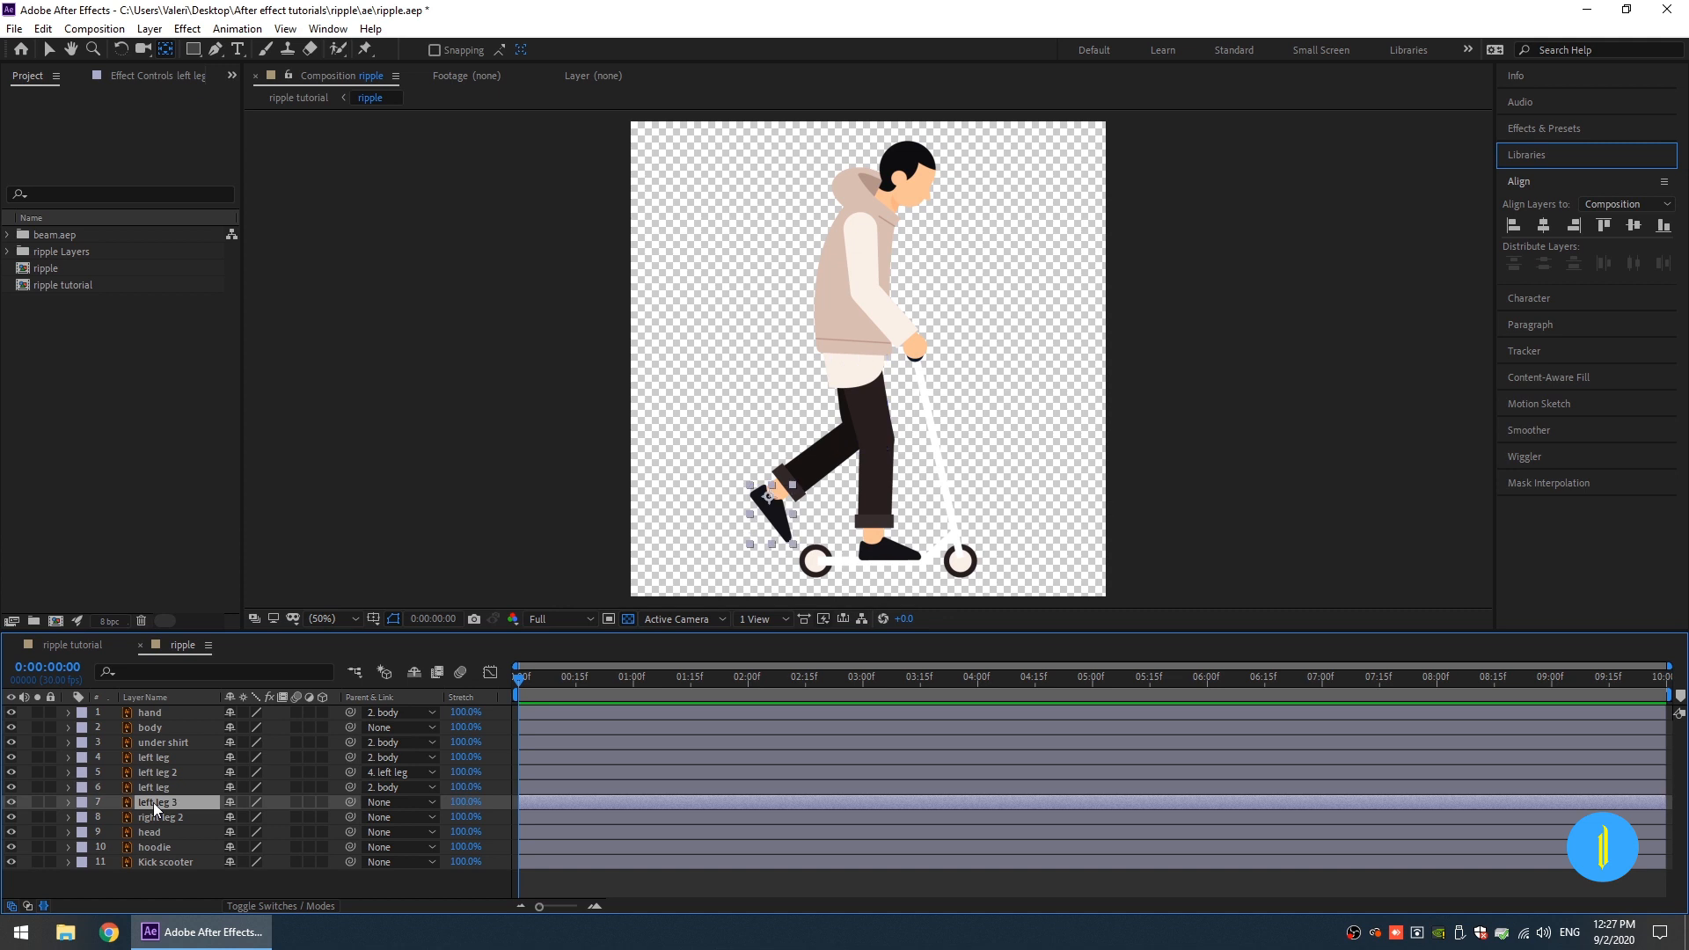
{"action": "left_click", "coordinate": [176, 783]}
{"action": "left_click", "coordinate": [166, 769]}
{"action": "left_click", "coordinate": [158, 788]}
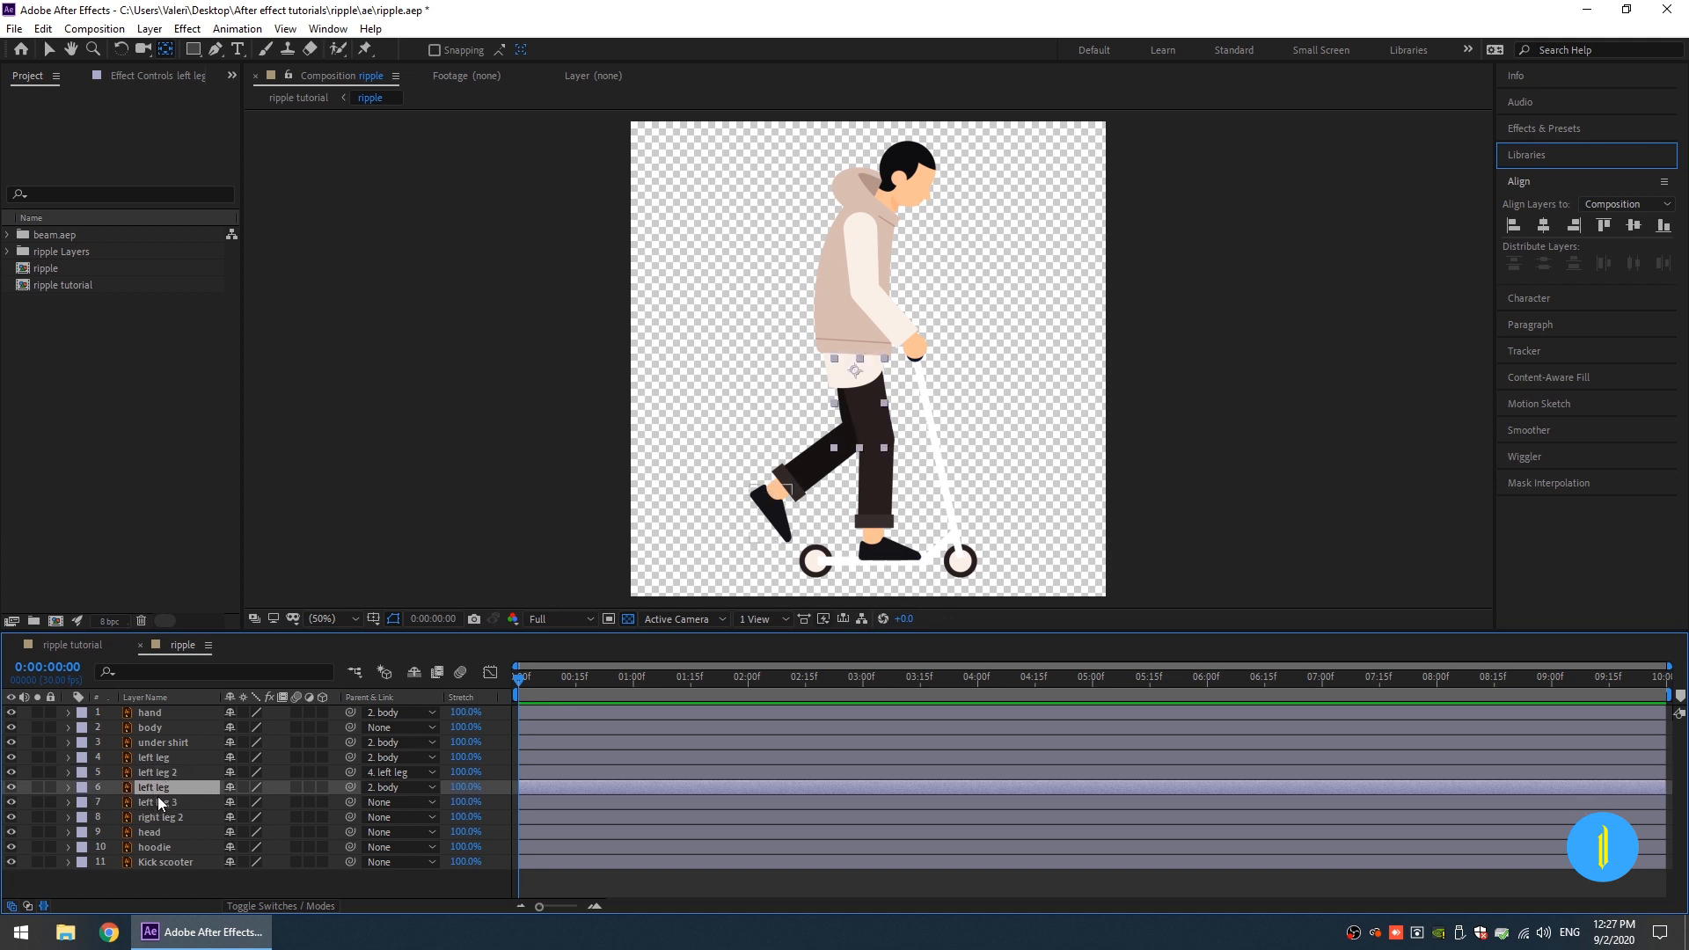
{"action": "left_click", "coordinate": [160, 801]}
{"action": "left_click", "coordinate": [165, 815]}
{"action": "left_click_drag", "start_coordinate": [165, 815], "coordinate": [161, 795]}
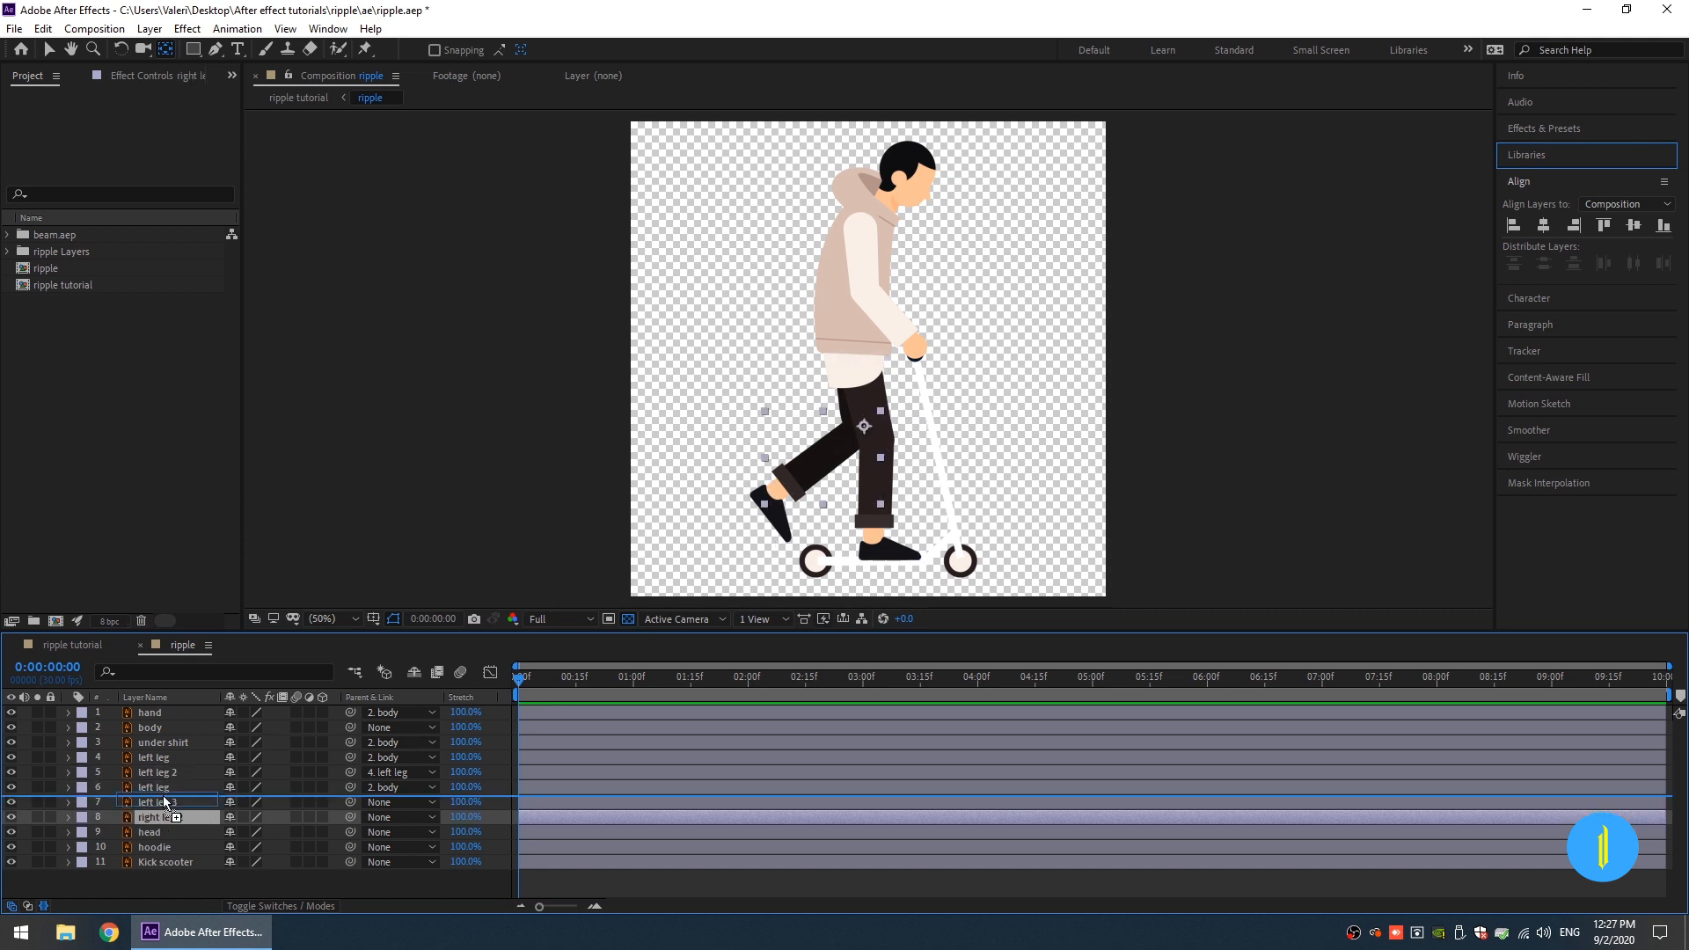
Step: Parent right leg 2 to the layer 6 left leg, and left leg 3 to right leg 2
{"action": "left_click_drag", "start_coordinate": [348, 801], "coordinate": [171, 788]}
{"action": "left_click", "coordinate": [336, 818]}
{"action": "left_click_drag", "start_coordinate": [345, 820], "coordinate": [171, 800]}
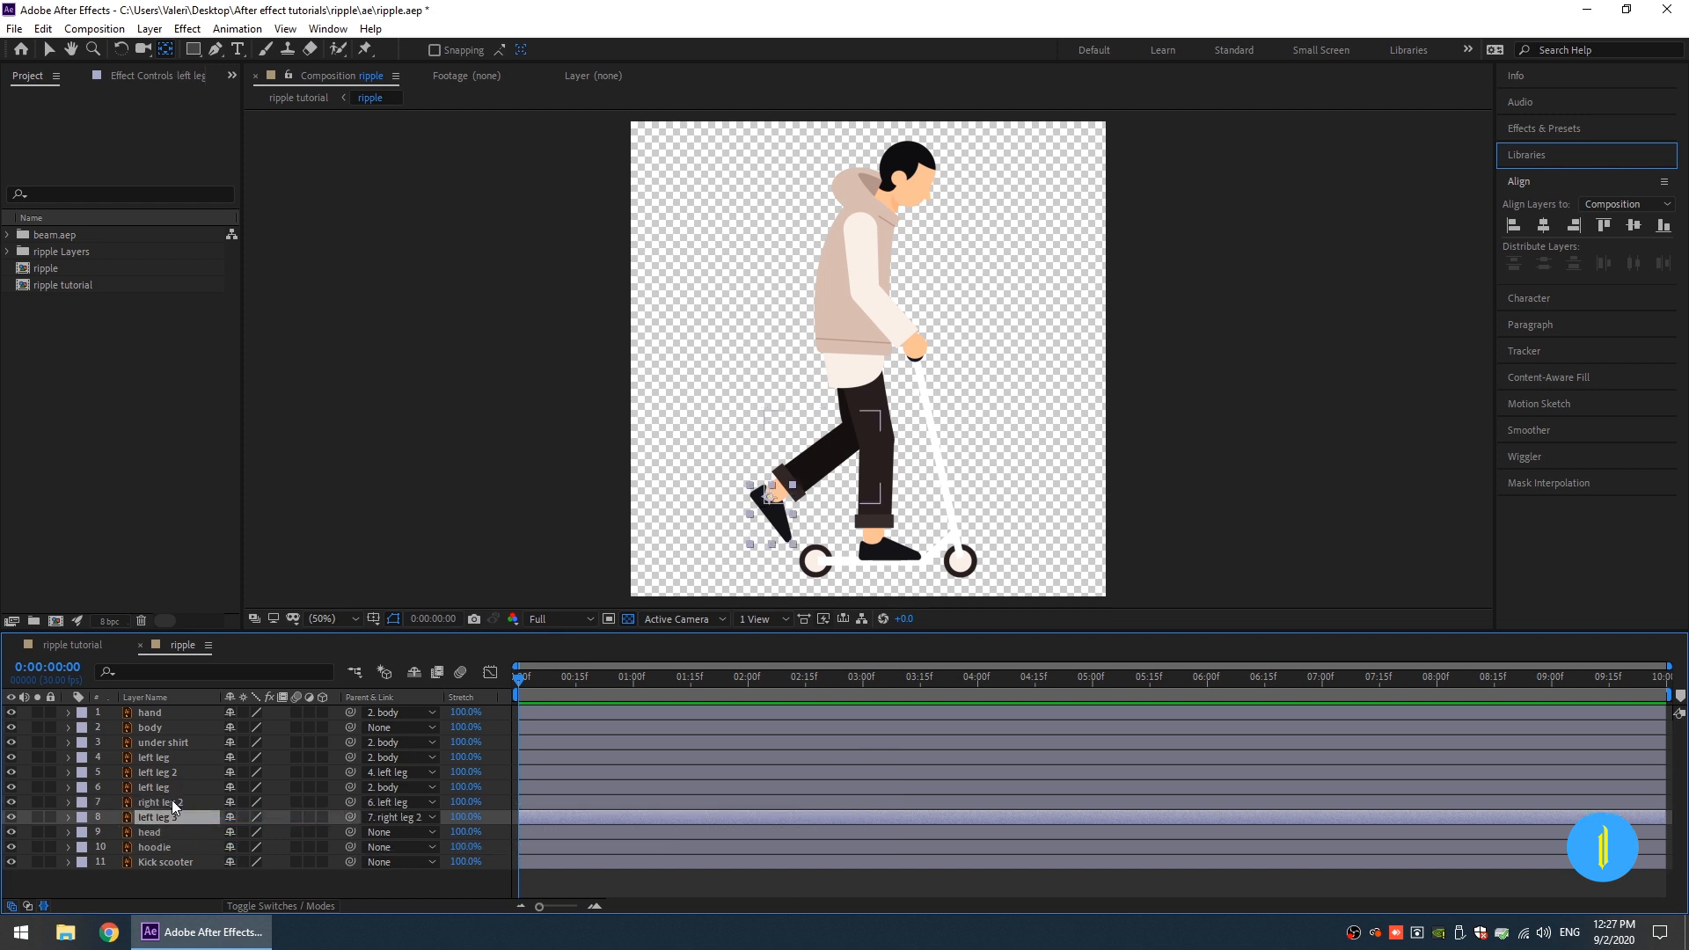
Step: Parent the head and hoodie layers to the body, and the body layer to the Kick scooter
{"action": "left_click", "coordinate": [149, 840]}
{"action": "left_click_drag", "start_coordinate": [351, 836], "coordinate": [150, 727]}
{"action": "left_click", "coordinate": [158, 848]}
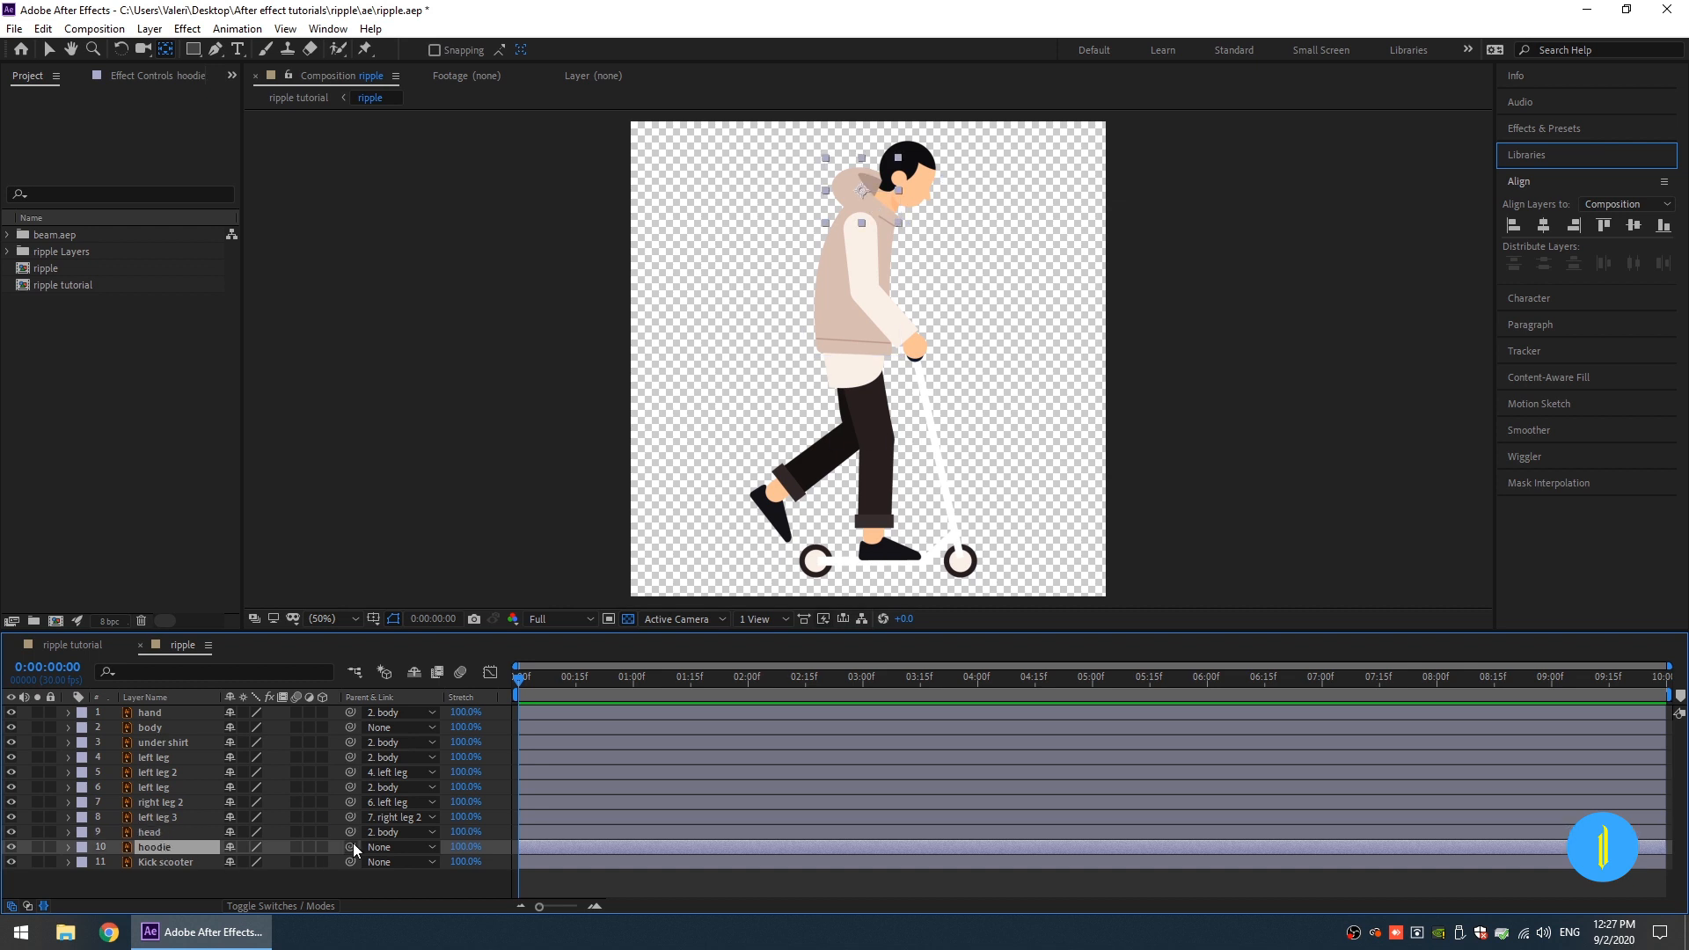
{"action": "left_click_drag", "start_coordinate": [352, 847], "coordinate": [149, 732]}
{"action": "left_click", "coordinate": [174, 864]}
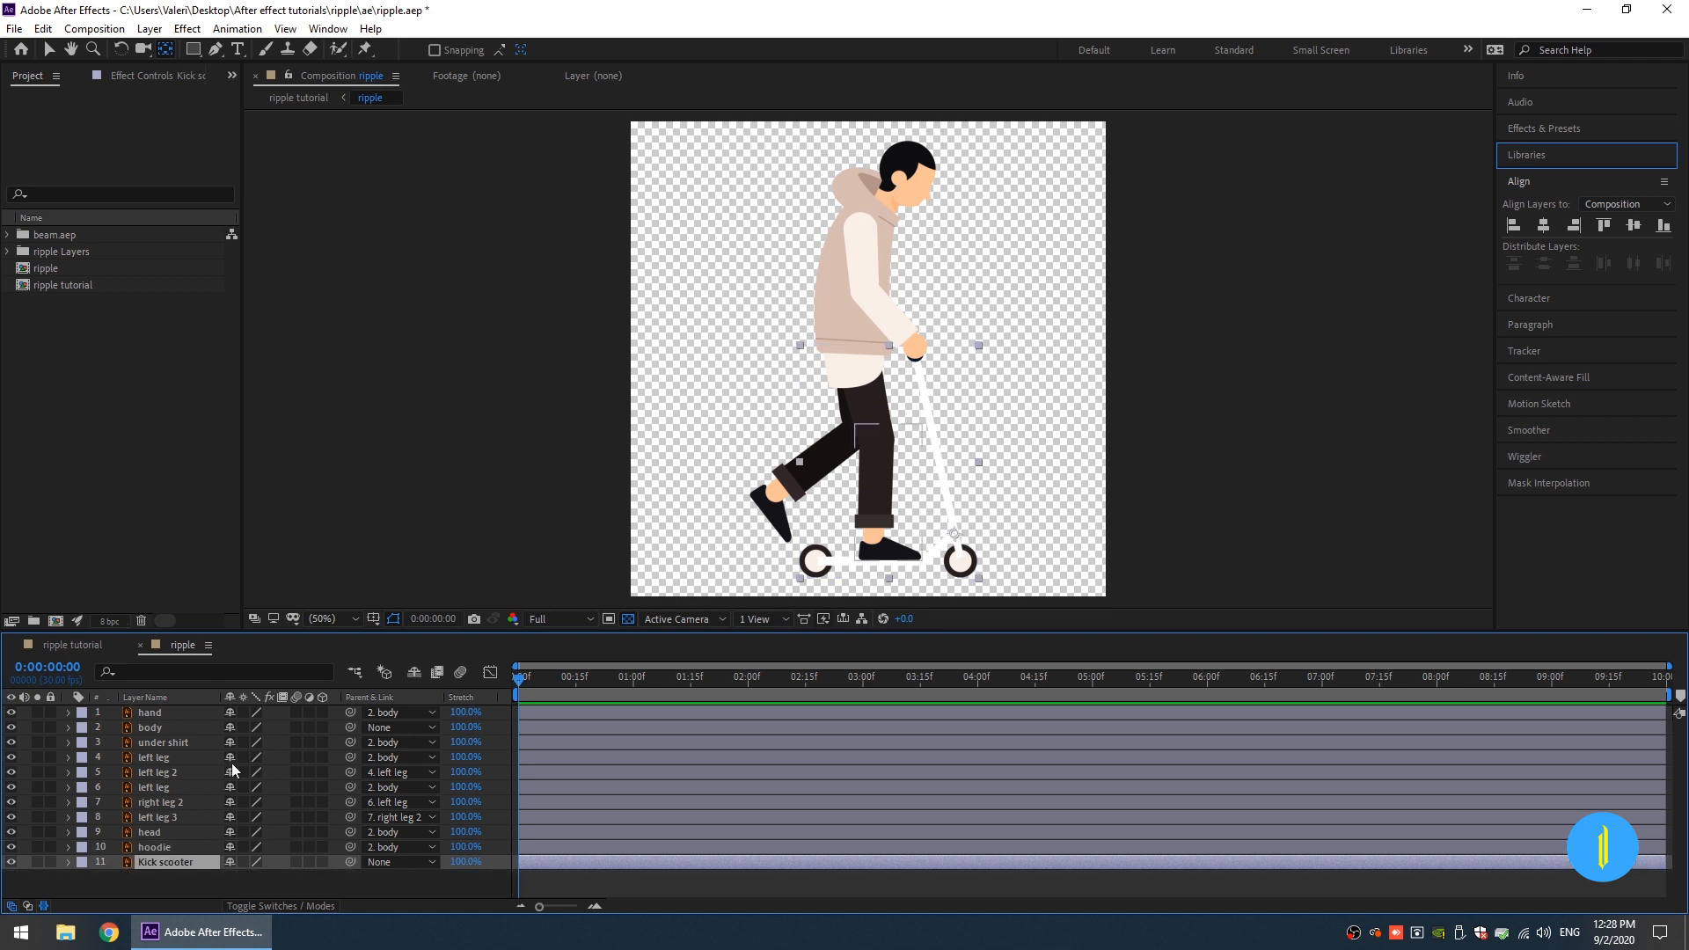
{"action": "left_click_drag", "start_coordinate": [350, 727], "coordinate": [175, 866]}
Step: Test the parenting by moving the Kick scooter with the Selection tool, return it to its place and deselect it
{"action": "key", "text": "v"}
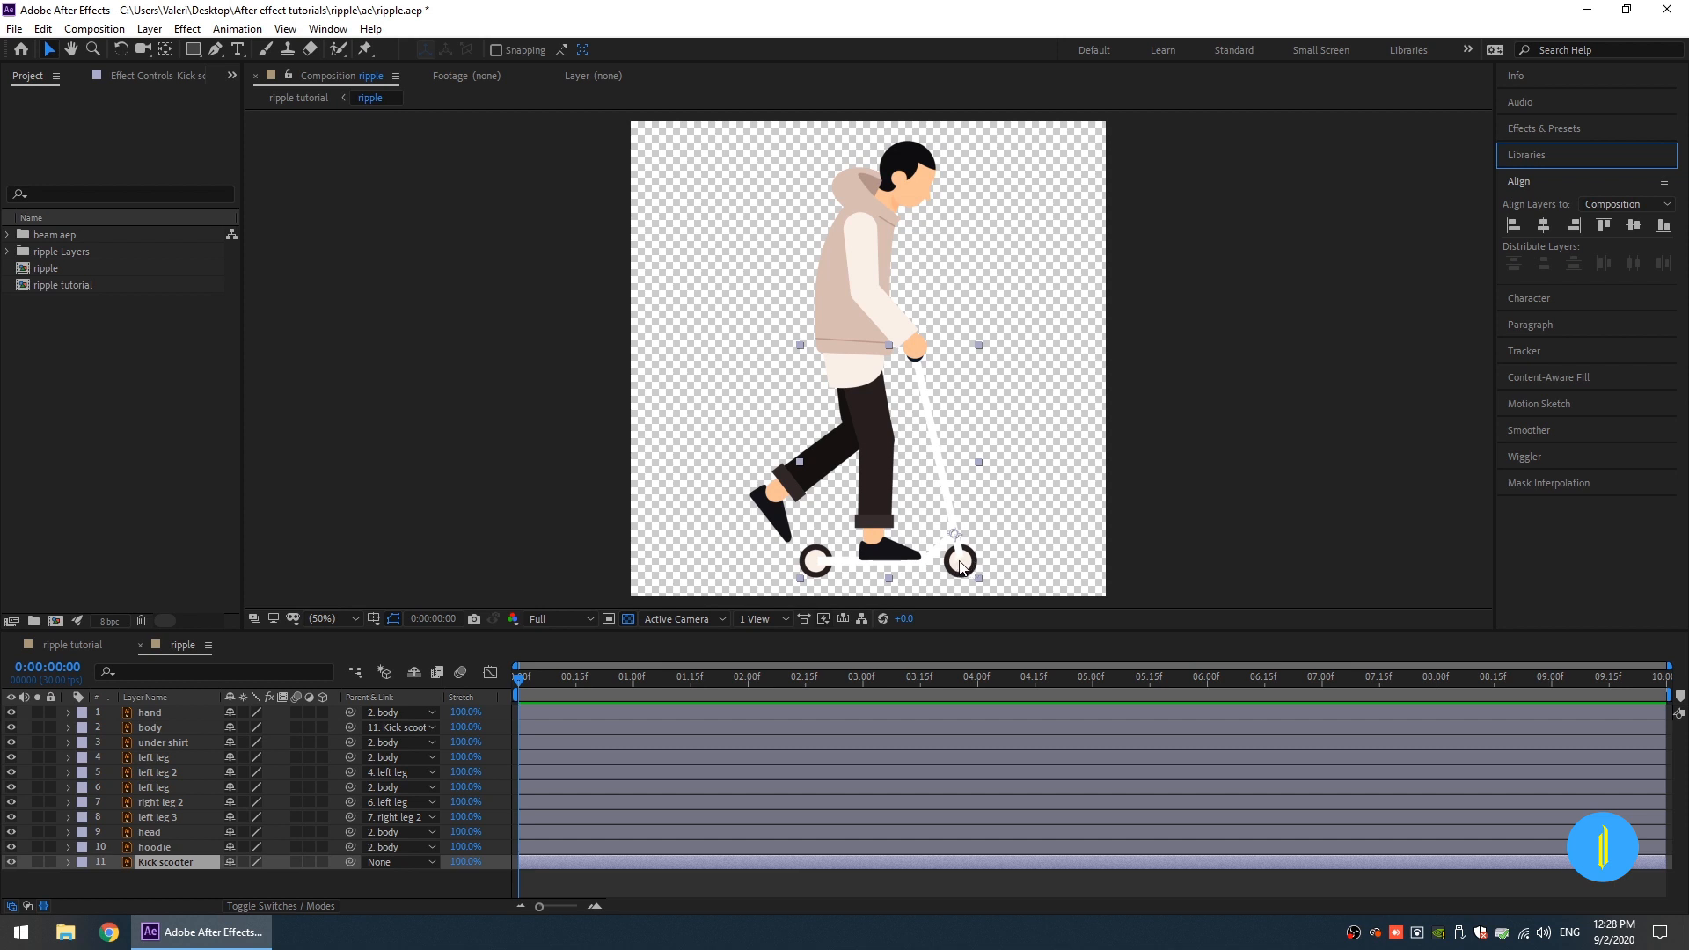
{"action": "mouse_move", "coordinate": [961, 567]}
{"action": "left_mouse_down"}
{"action": "mouse_move", "coordinate": [888, 497]}
{"action": "mouse_move", "coordinate": [907, 572]}
{"action": "mouse_move", "coordinate": [963, 583]}
{"action": "mouse_move", "coordinate": [940, 581]}
{"action": "mouse_move", "coordinate": [950, 556]}
{"action": "left_mouse_up"}
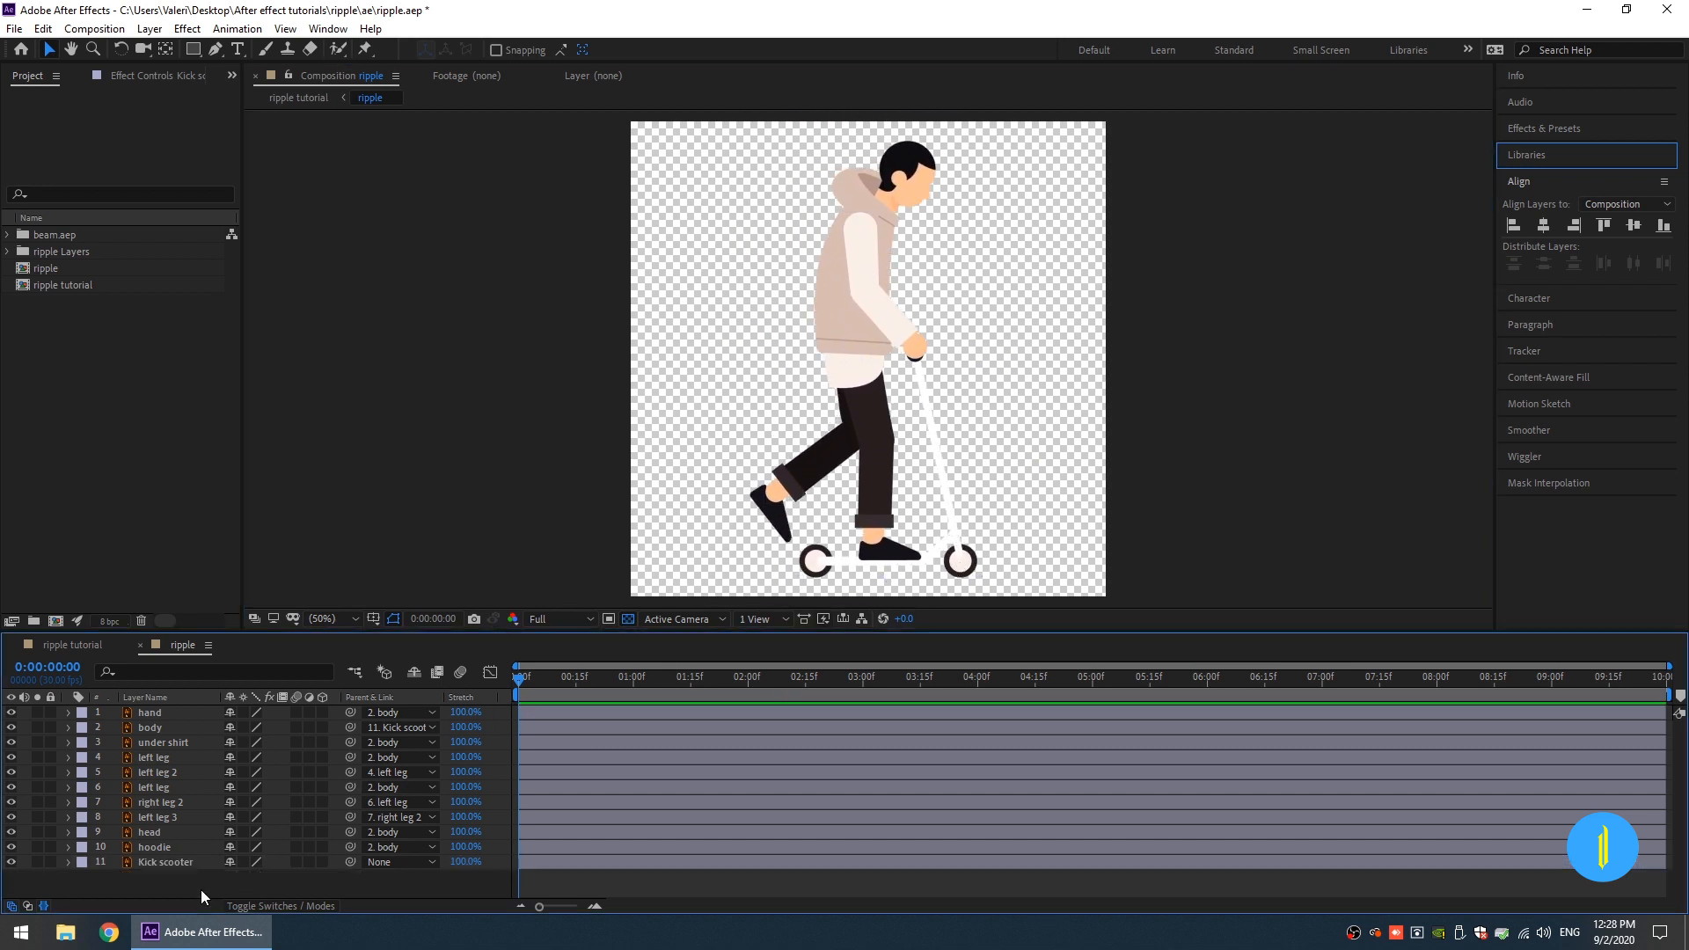
{"action": "left_click", "coordinate": [162, 887]}
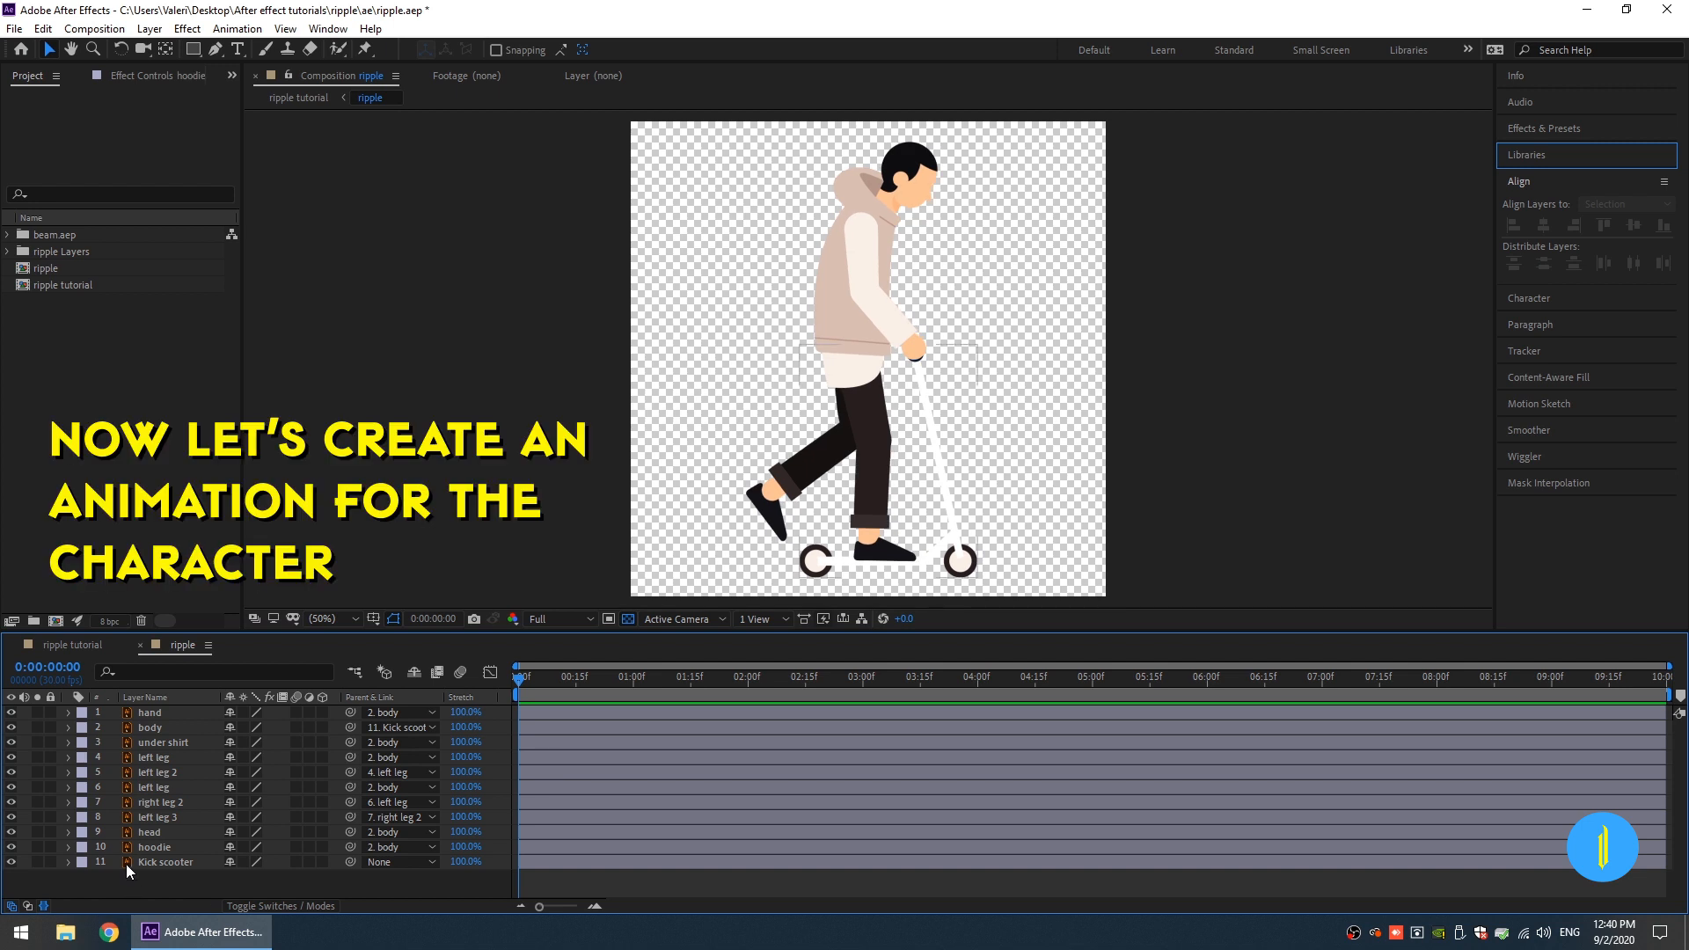
Step: Keyframe the layer 6 left leg's rotation at about -68° on 0:00:00:00 and 20° on 0:00:01:00
{"action": "left_click", "coordinate": [157, 788]}
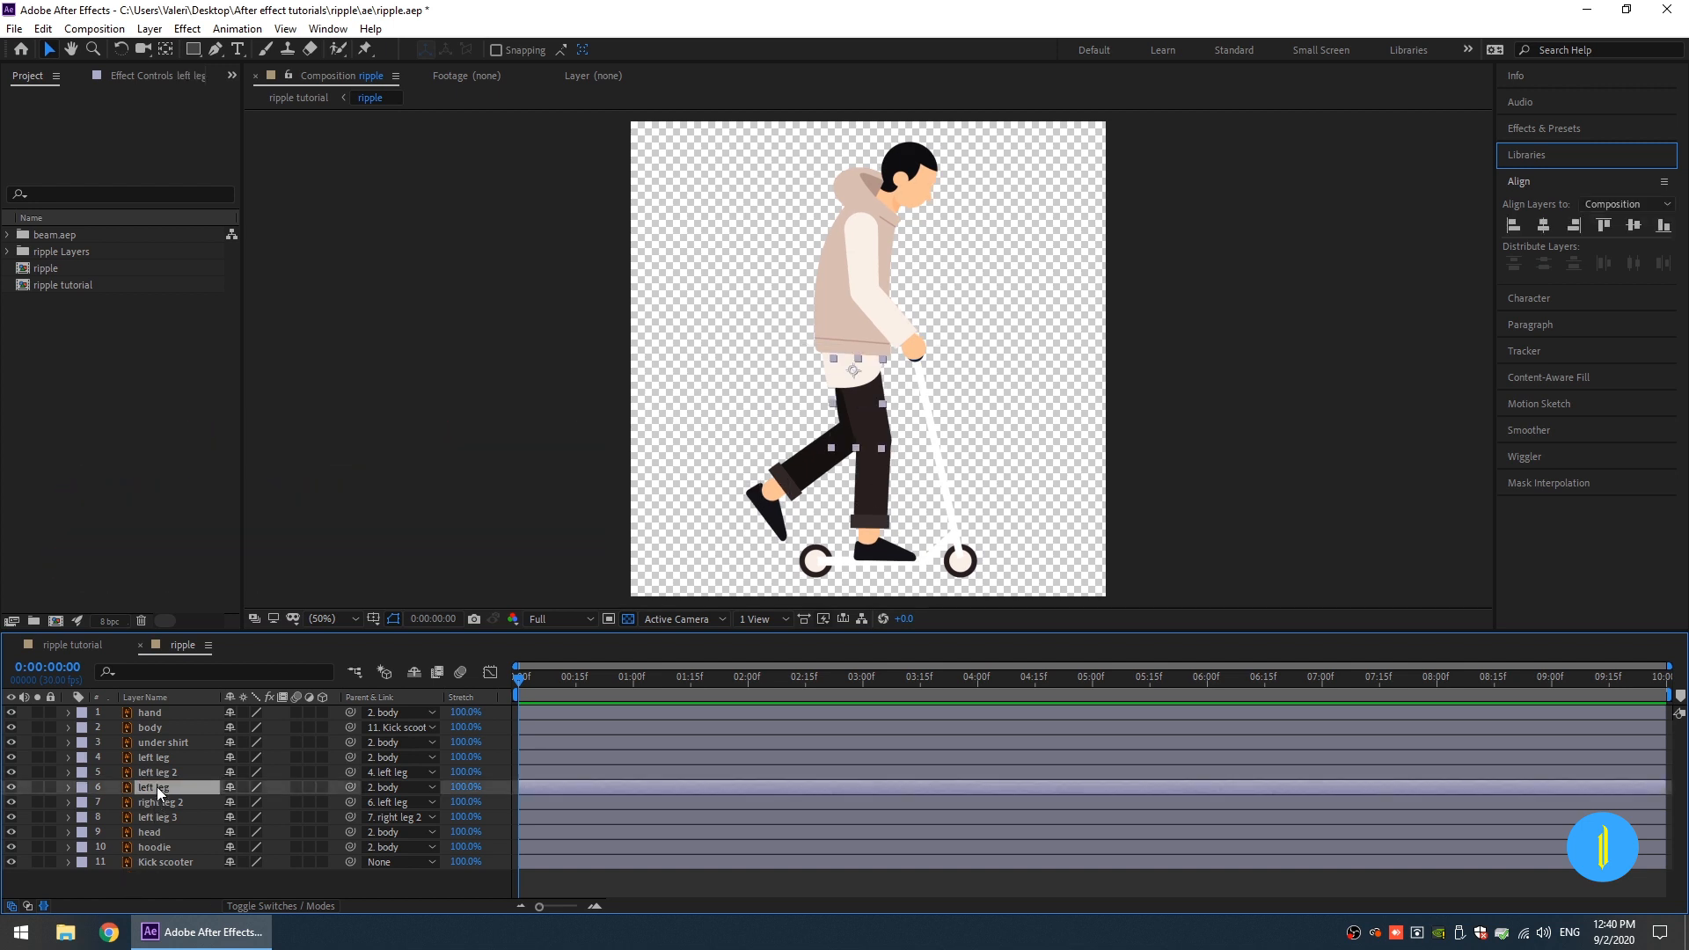
{"action": "key", "text": "r"}
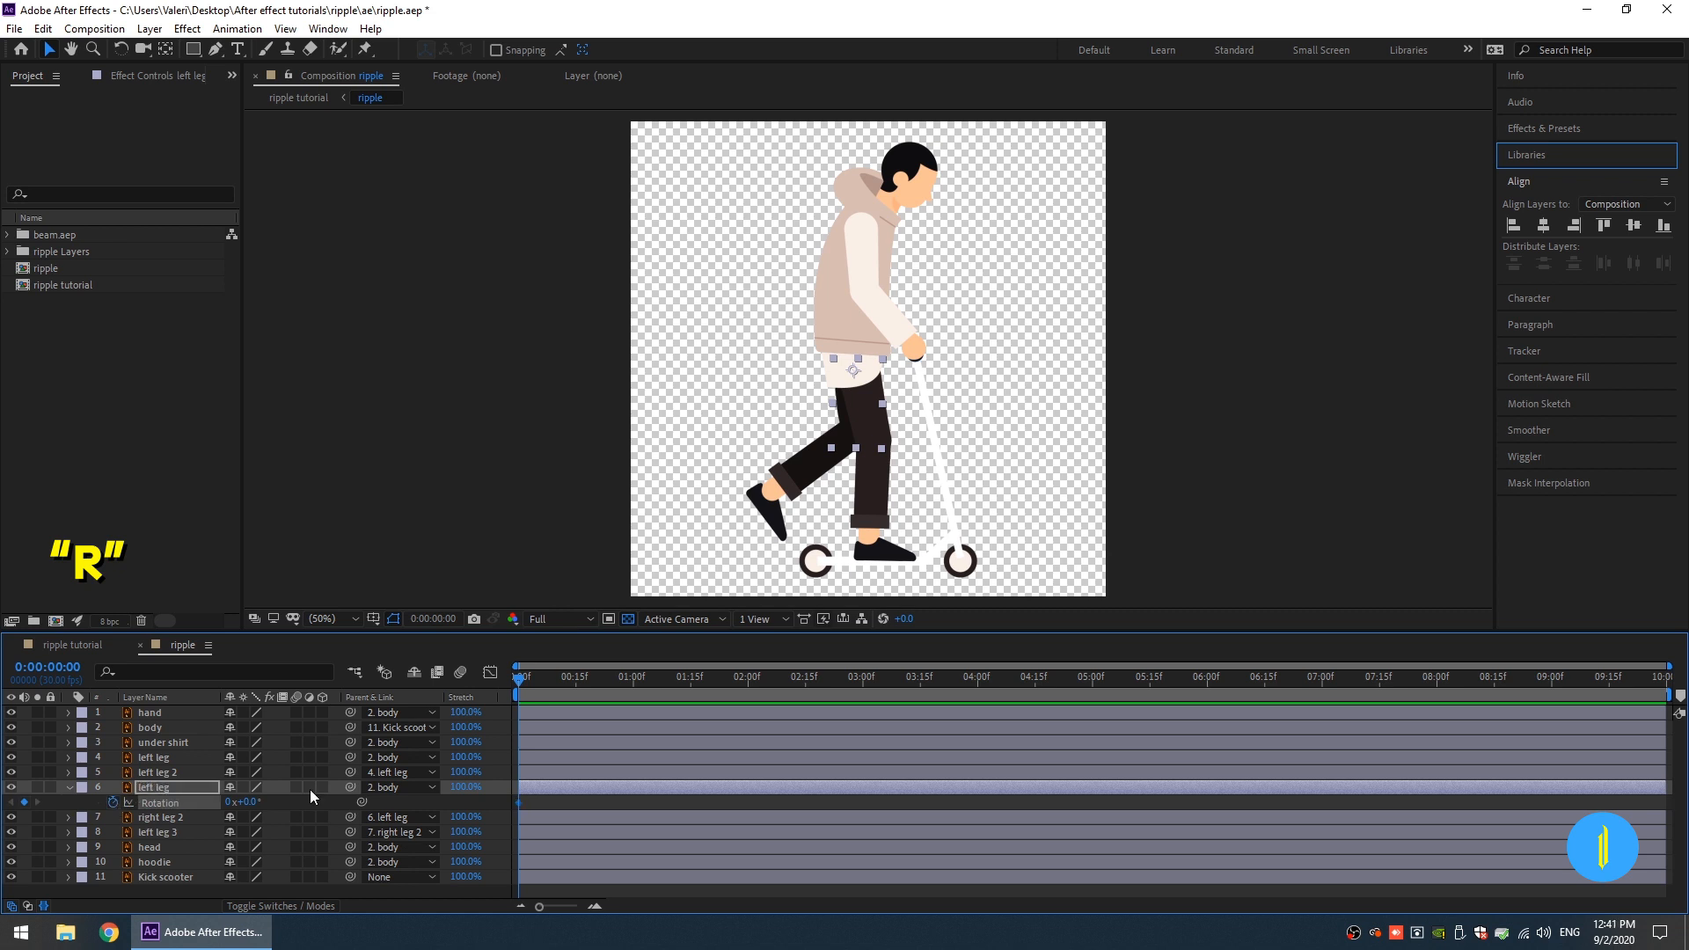
{"action": "left_click_drag", "start_coordinate": [253, 803], "coordinate": [208, 813]}
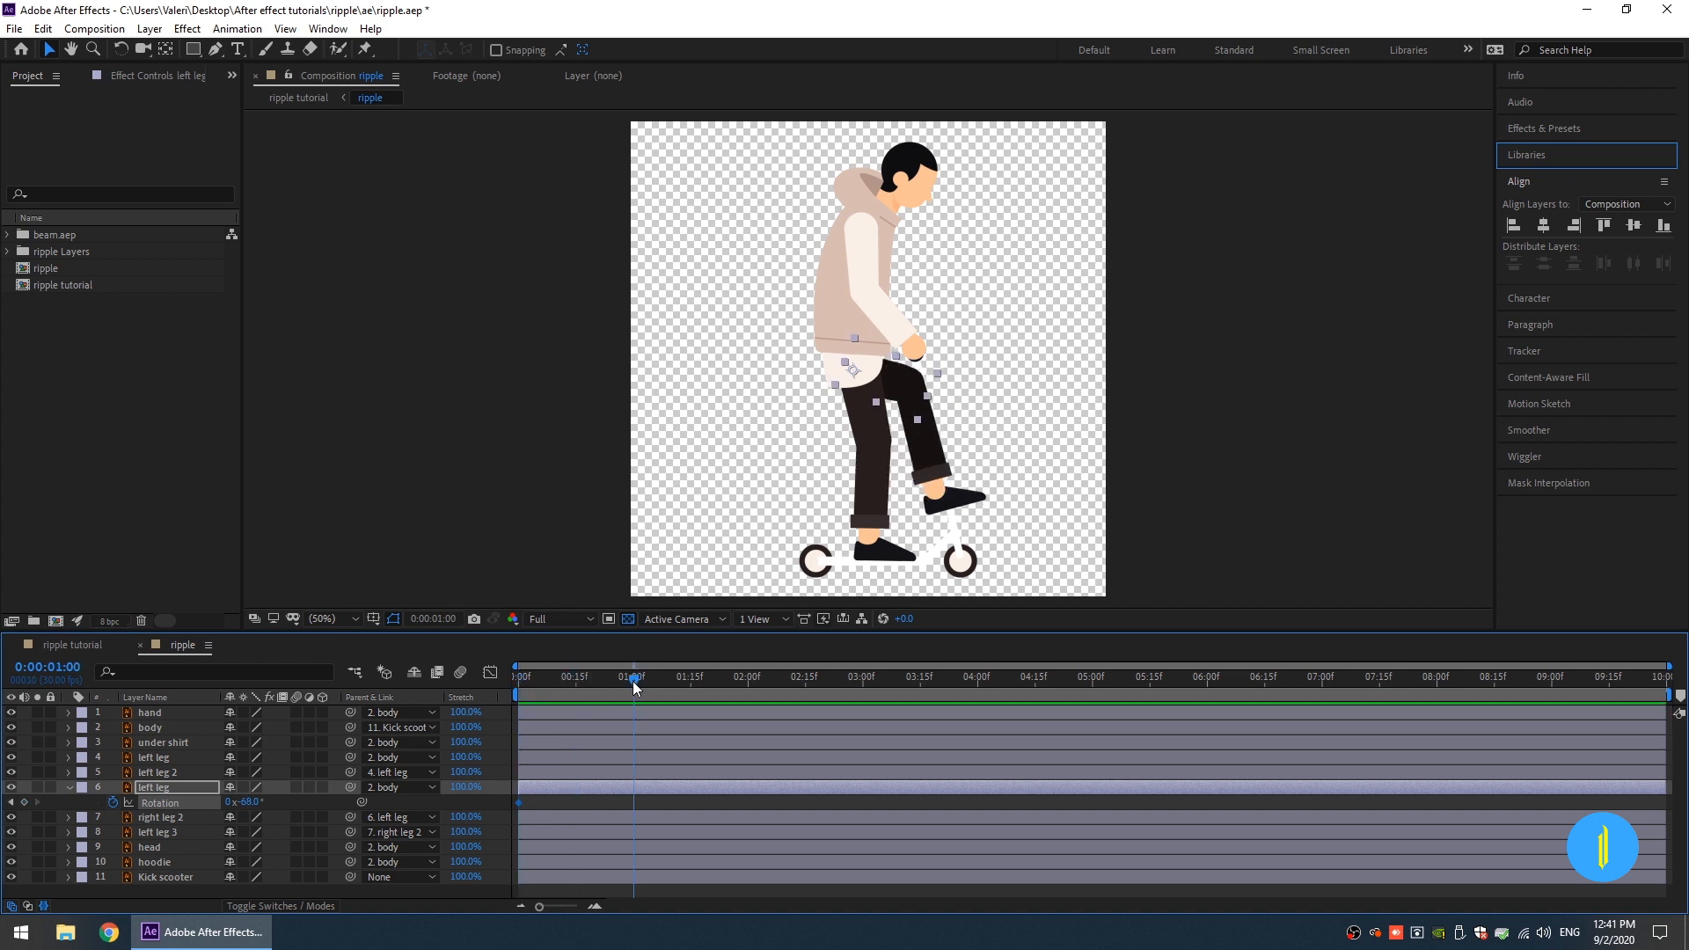
{"action": "left_click_drag", "start_coordinate": [249, 803], "coordinate": [327, 806]}
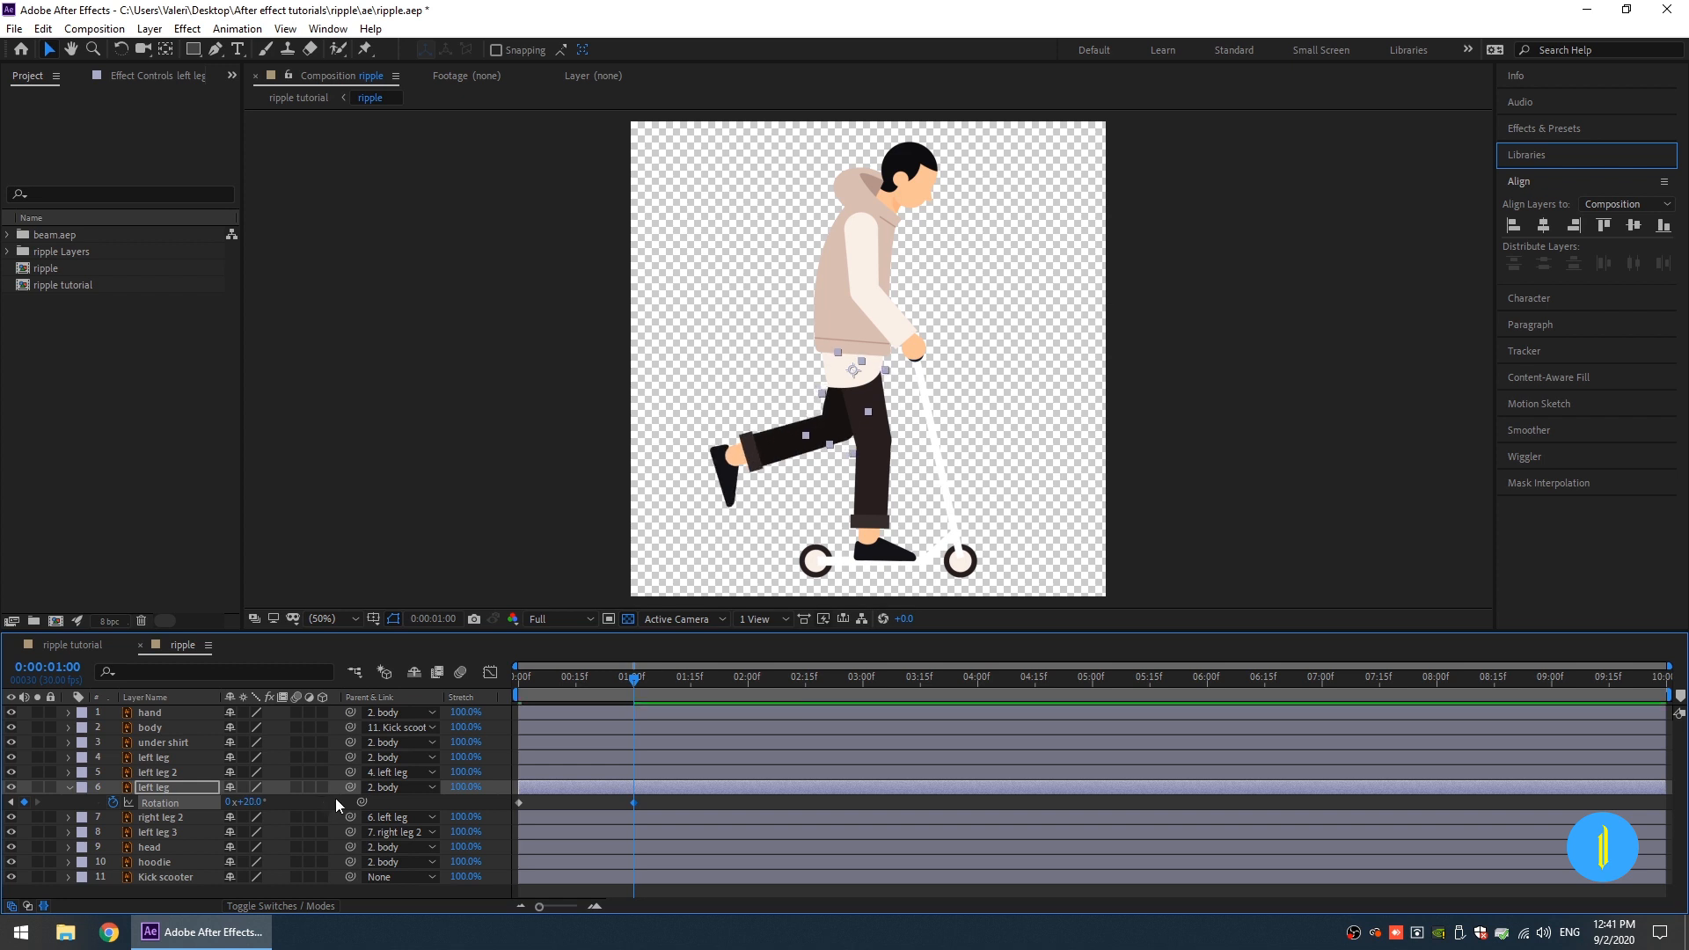
Step: Copy the left leg's first rotation keyframe to 0:00:02:00, select all three keyframes and preview the leg swing
{"action": "left_click", "coordinate": [749, 695]}
{"action": "left_click", "coordinate": [519, 802]}
{"action": "key", "text": "ctrl+v"}
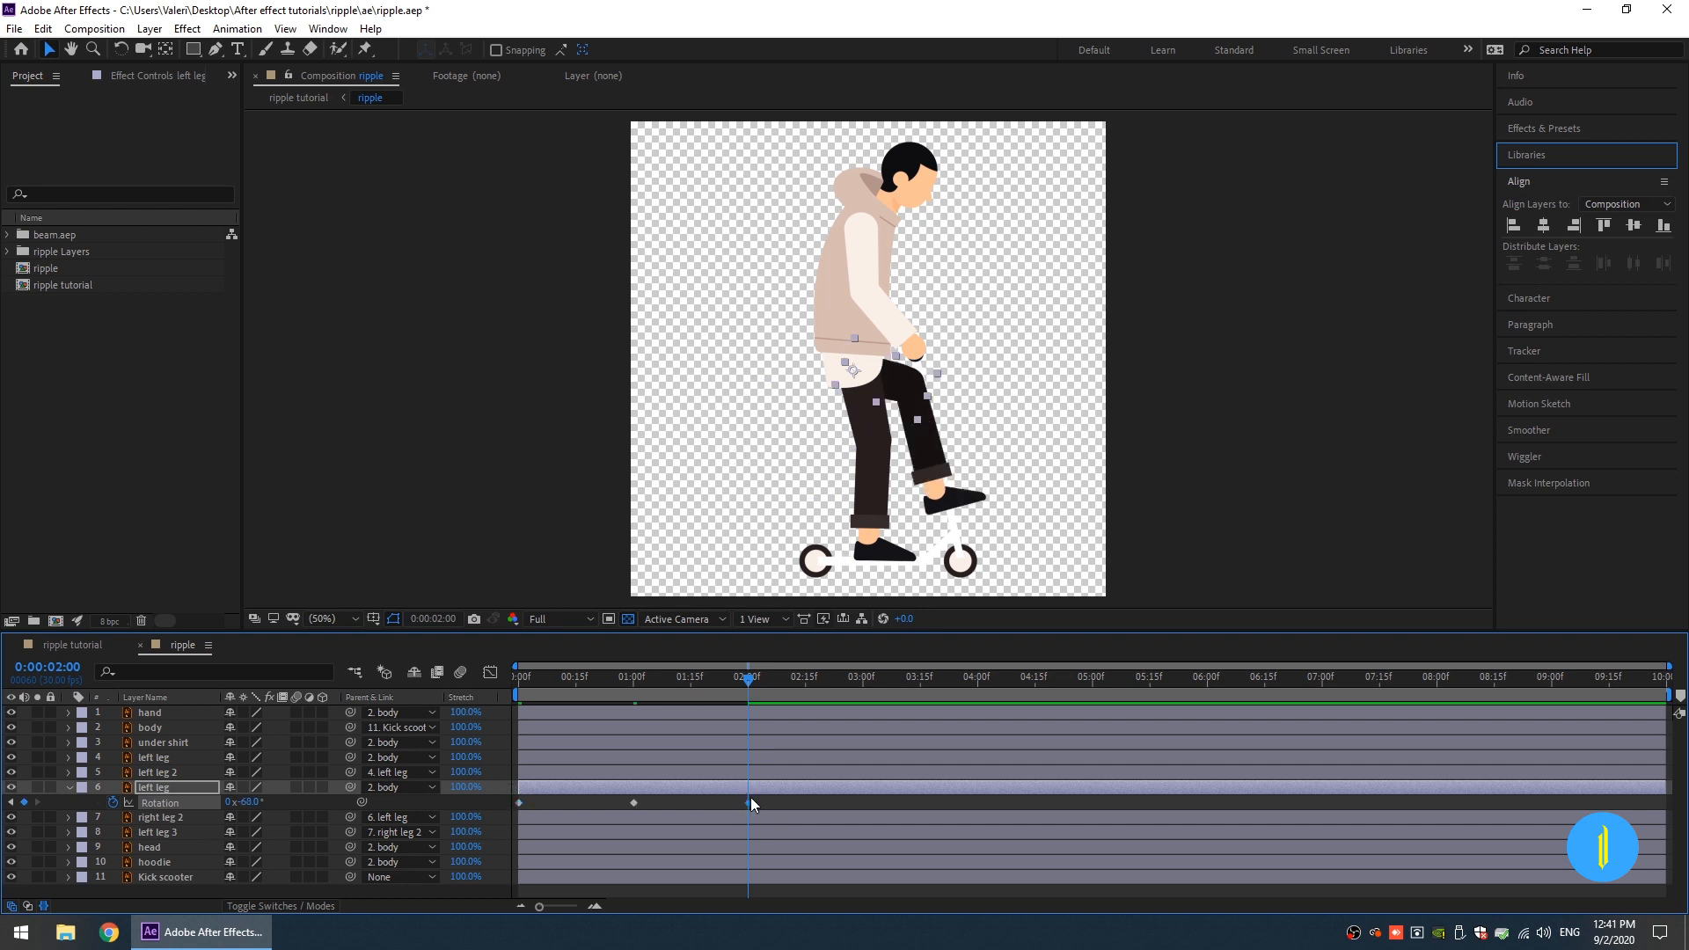
{"action": "left_click_drag", "start_coordinate": [765, 803], "coordinate": [499, 840]}
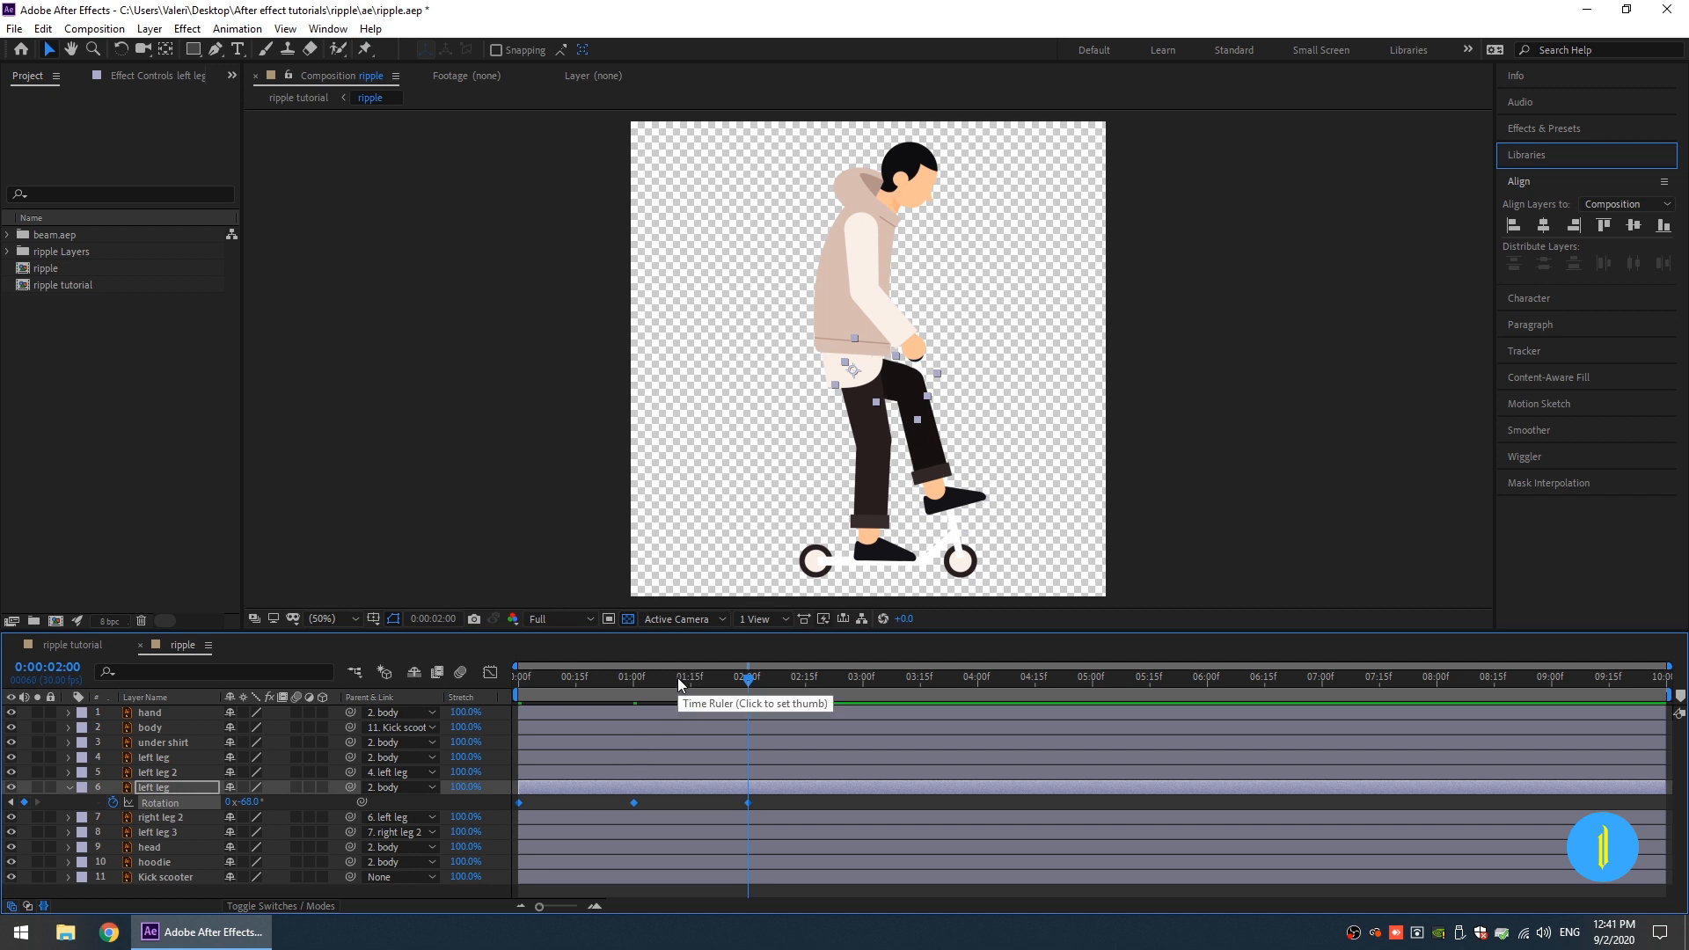
{"action": "key", "text": "space"}
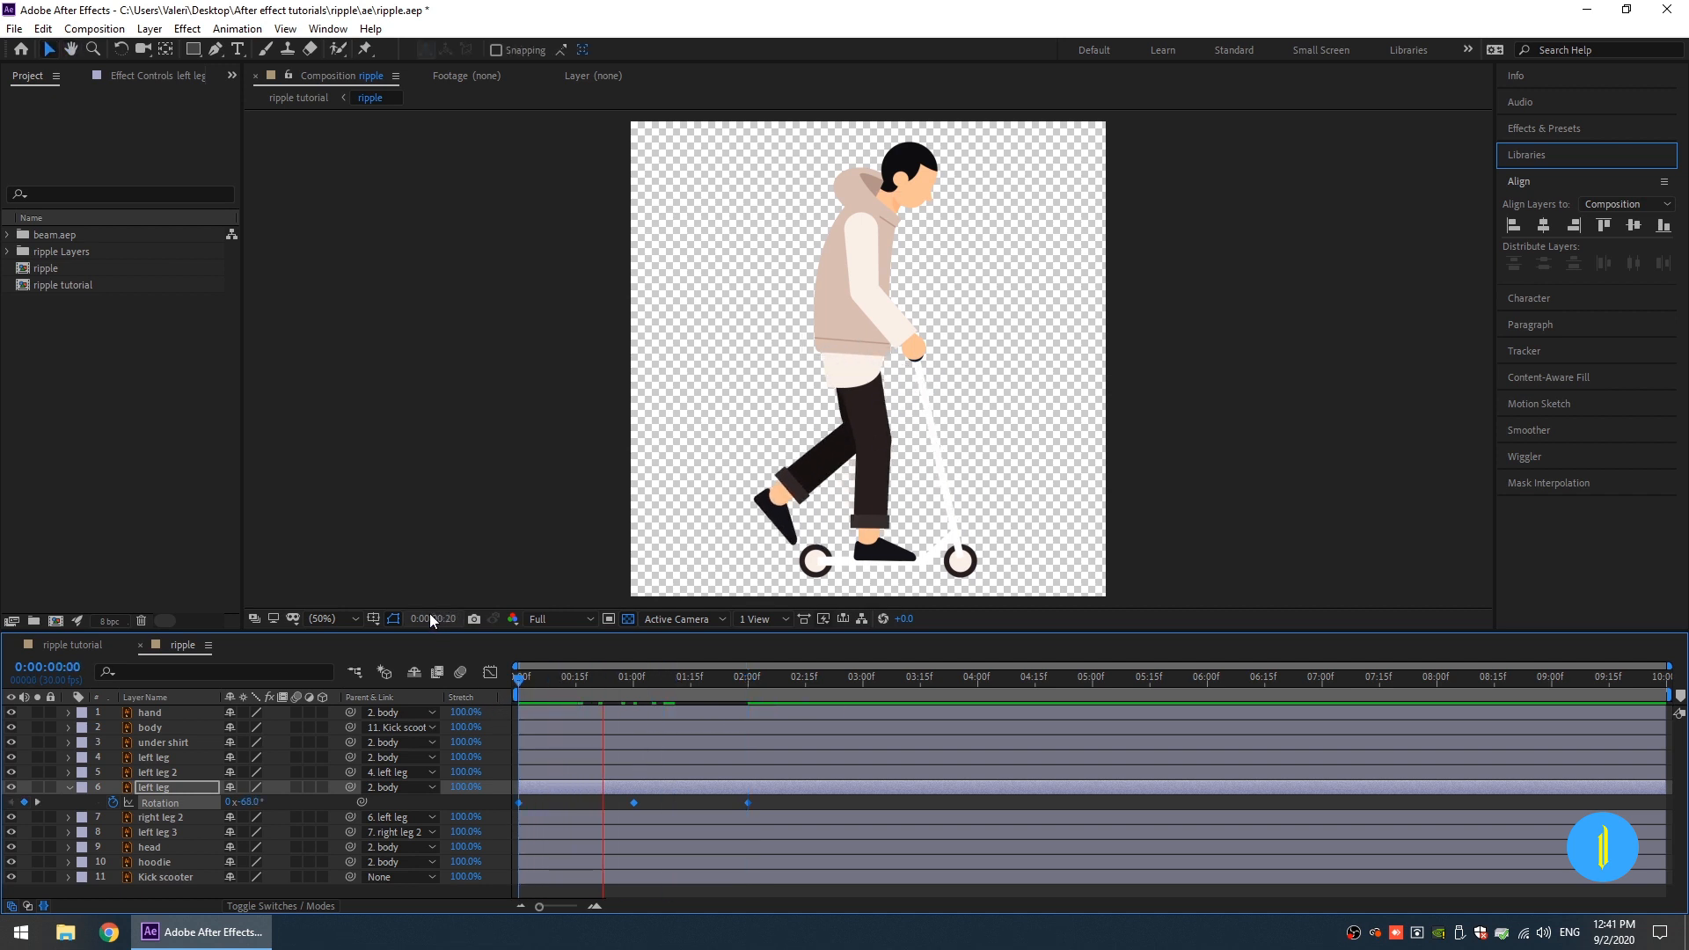
Step: Move the Kick scooter layer directly below the hand layer in the stack and preview the animation
{"action": "key", "text": "space"}
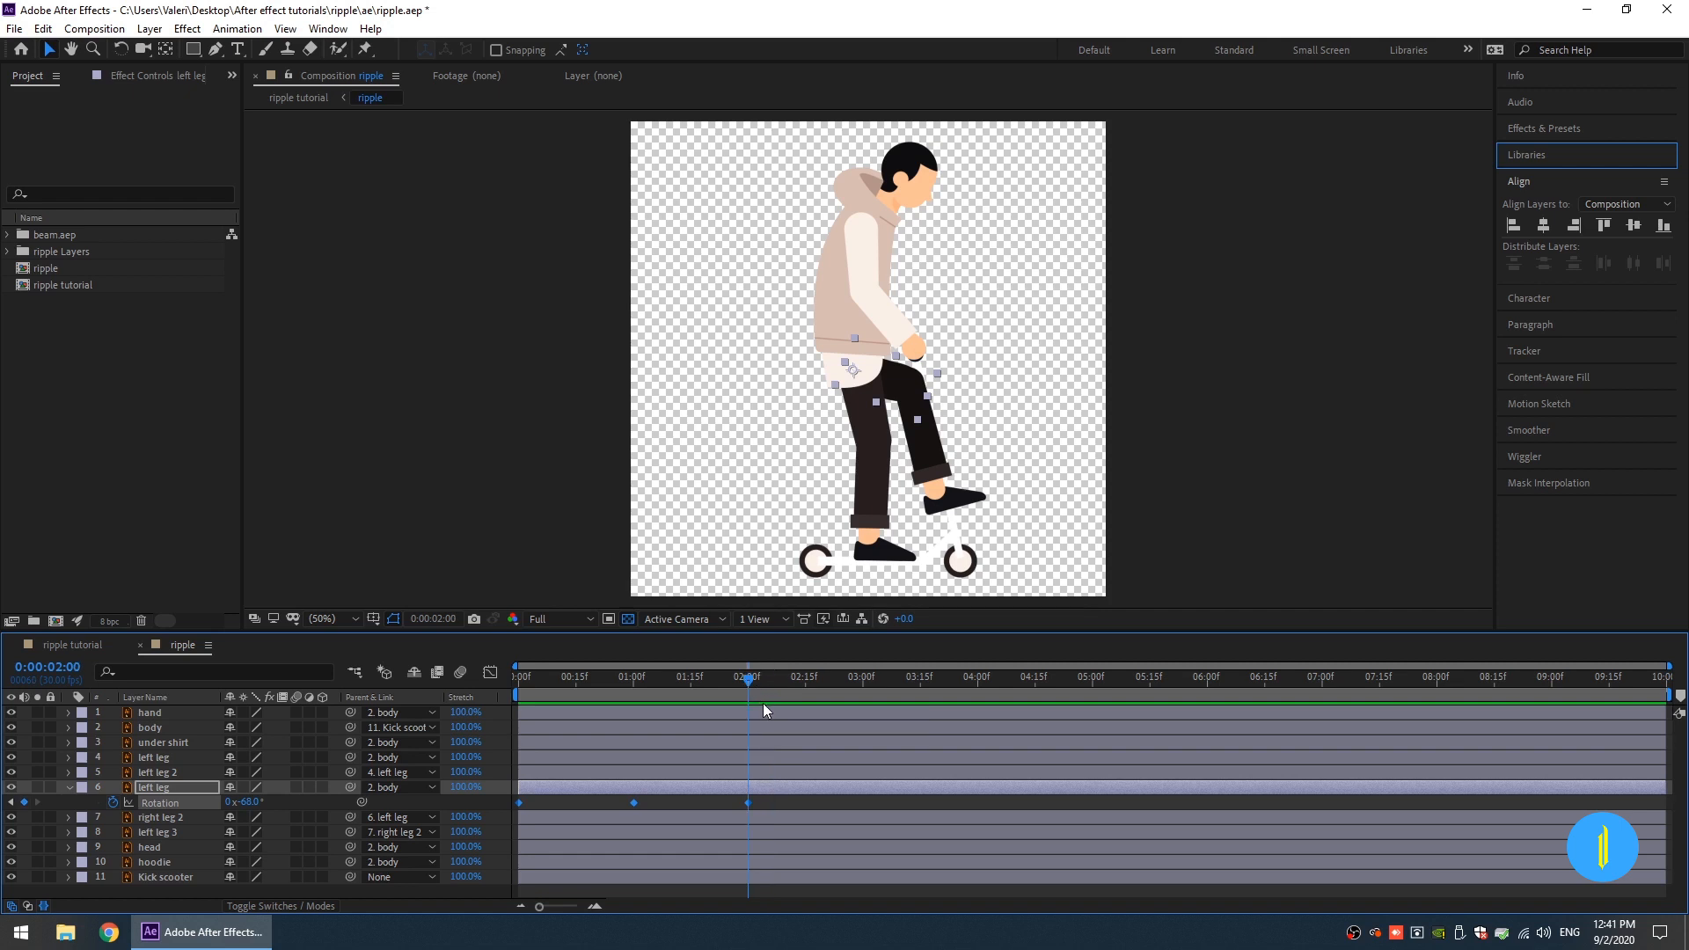
{"action": "scroll", "coordinate": [929, 487], "scroll_direction": "up", "scroll_amount": 2}
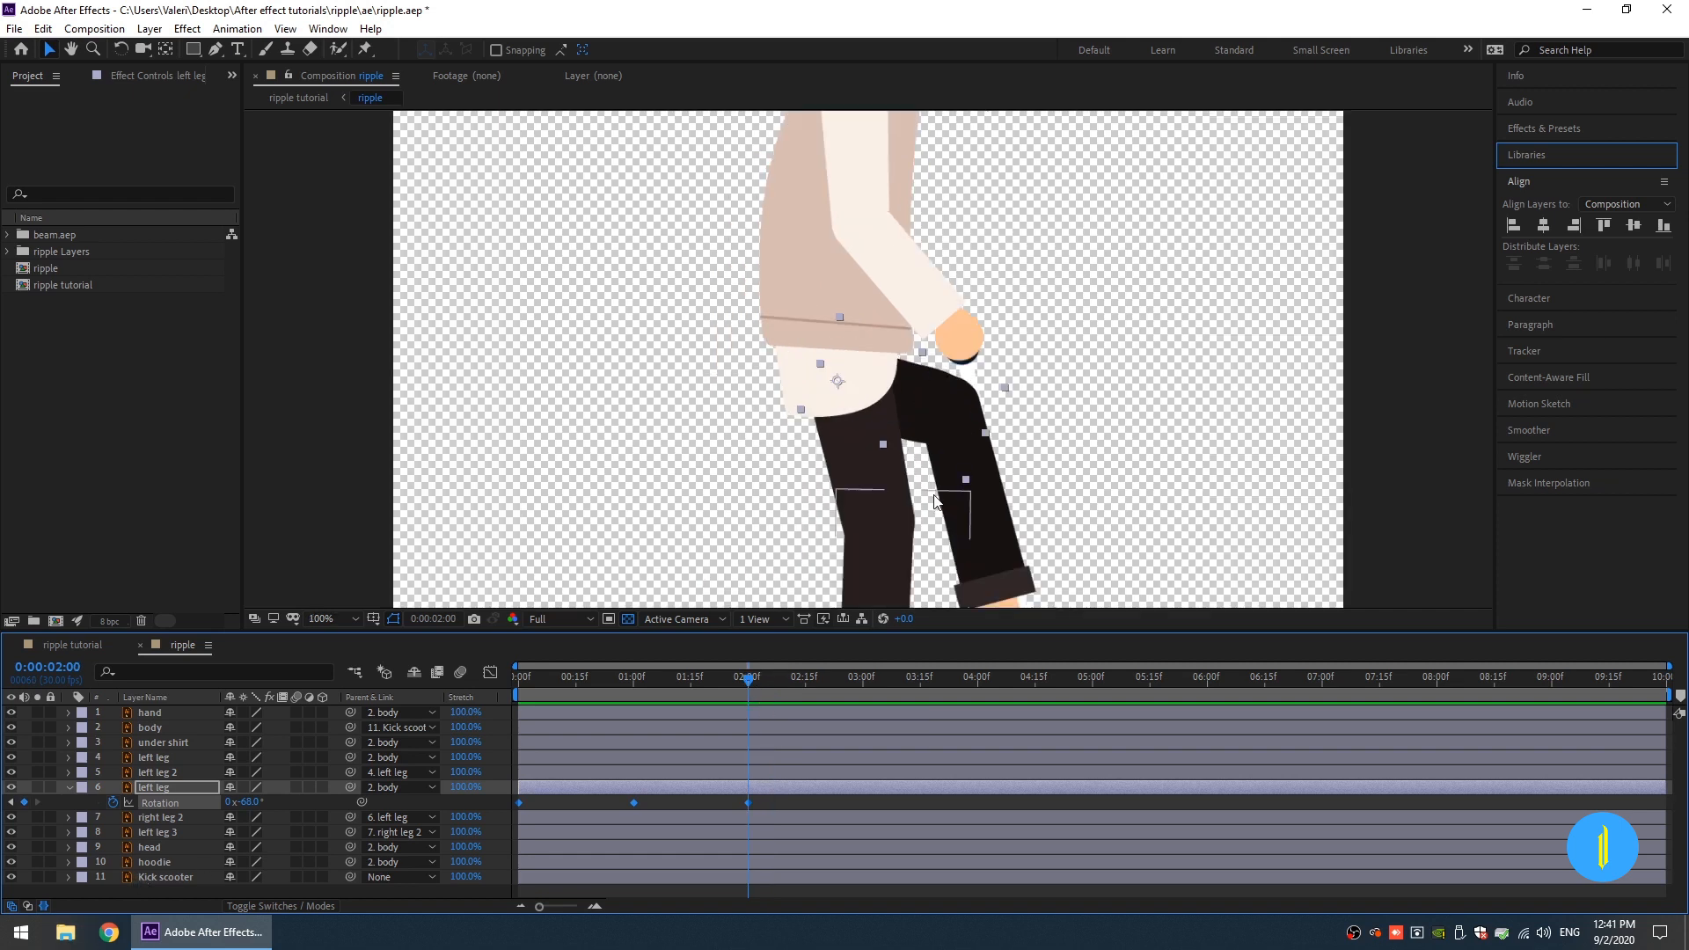
{"action": "left_click_drag", "start_coordinate": [929, 487], "coordinate": [712, 193]}
{"action": "key", "text": "v"}
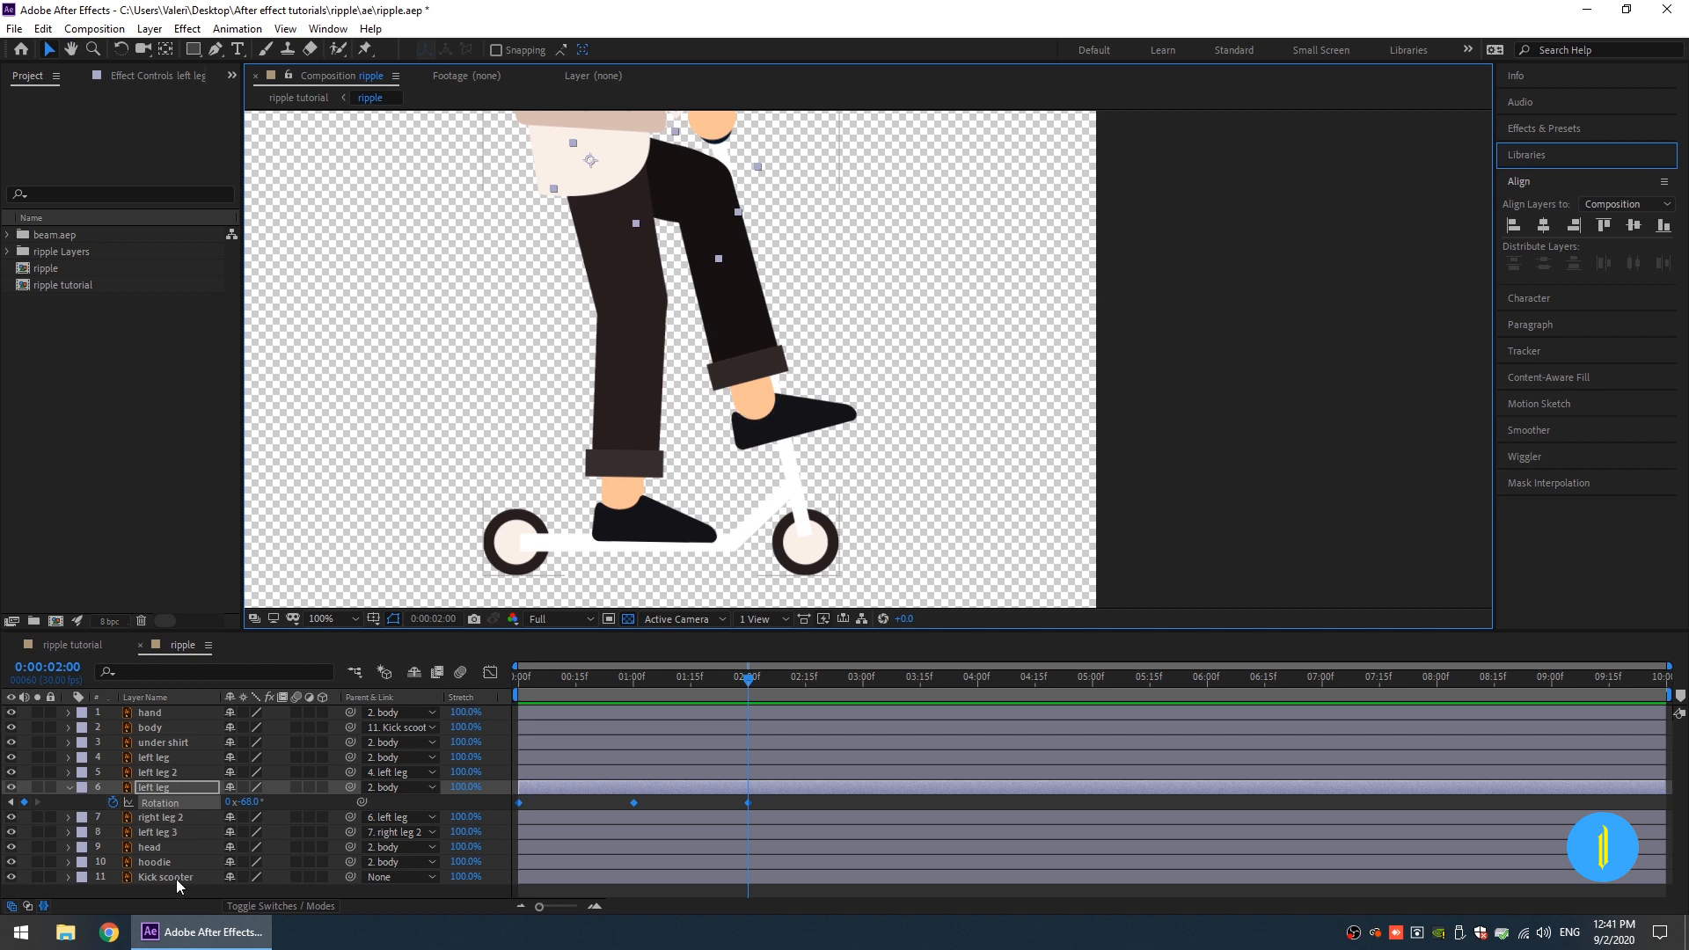
{"action": "left_click_drag", "start_coordinate": [176, 879], "coordinate": [162, 724]}
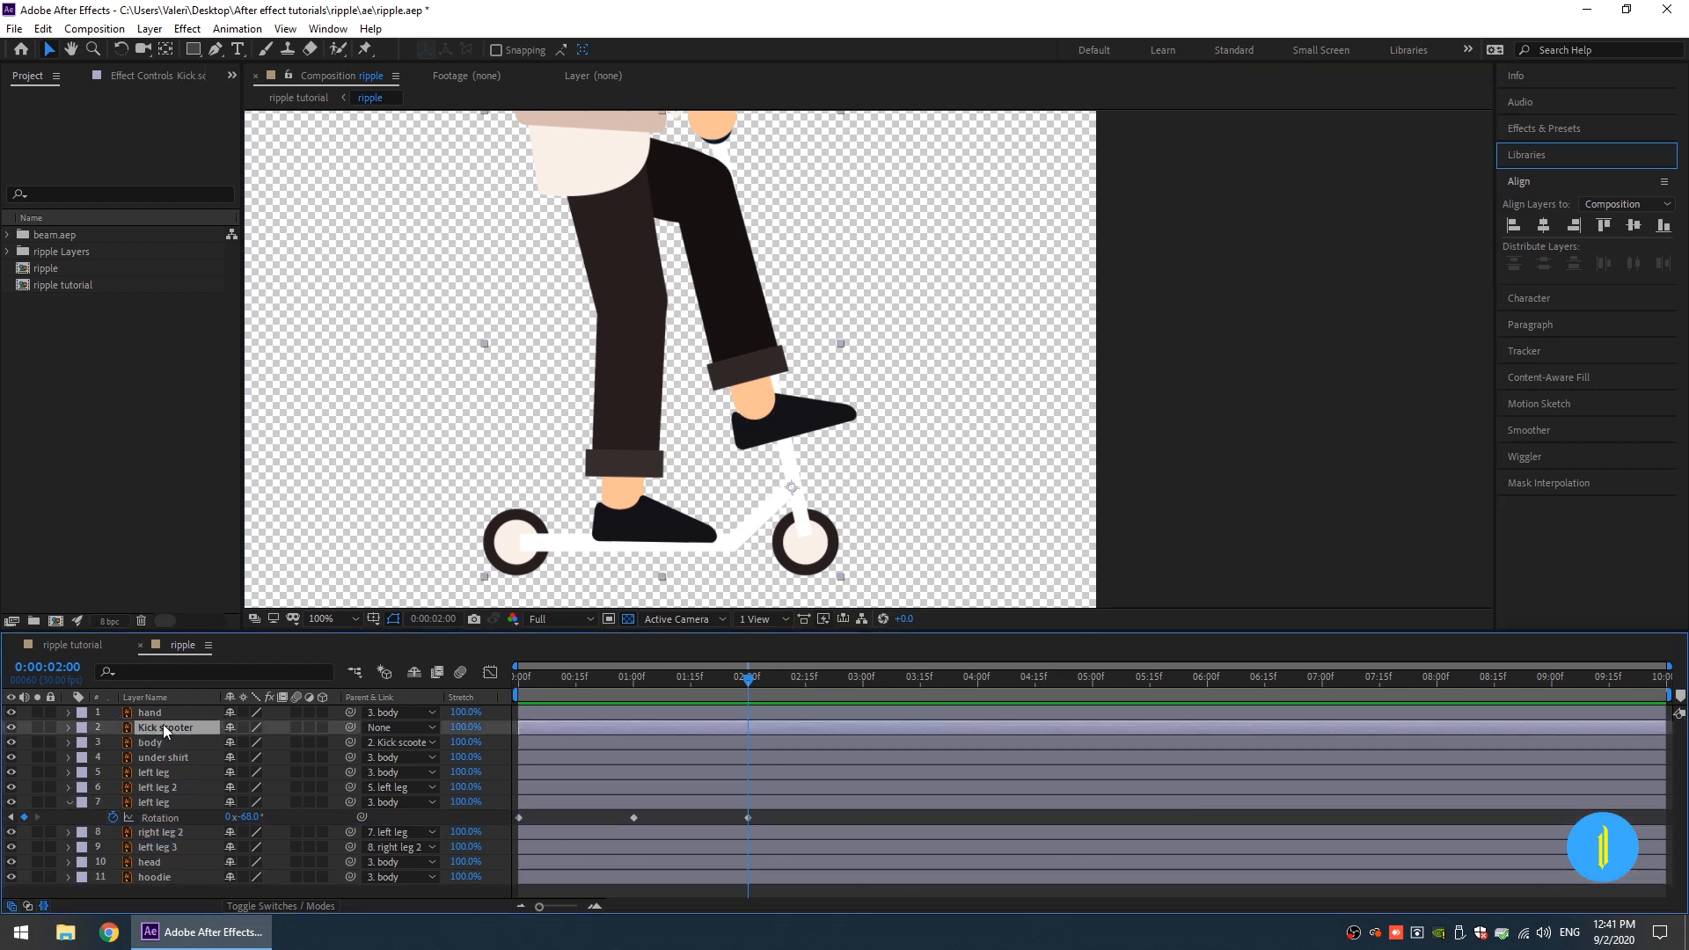
{"action": "key", "text": "space"}
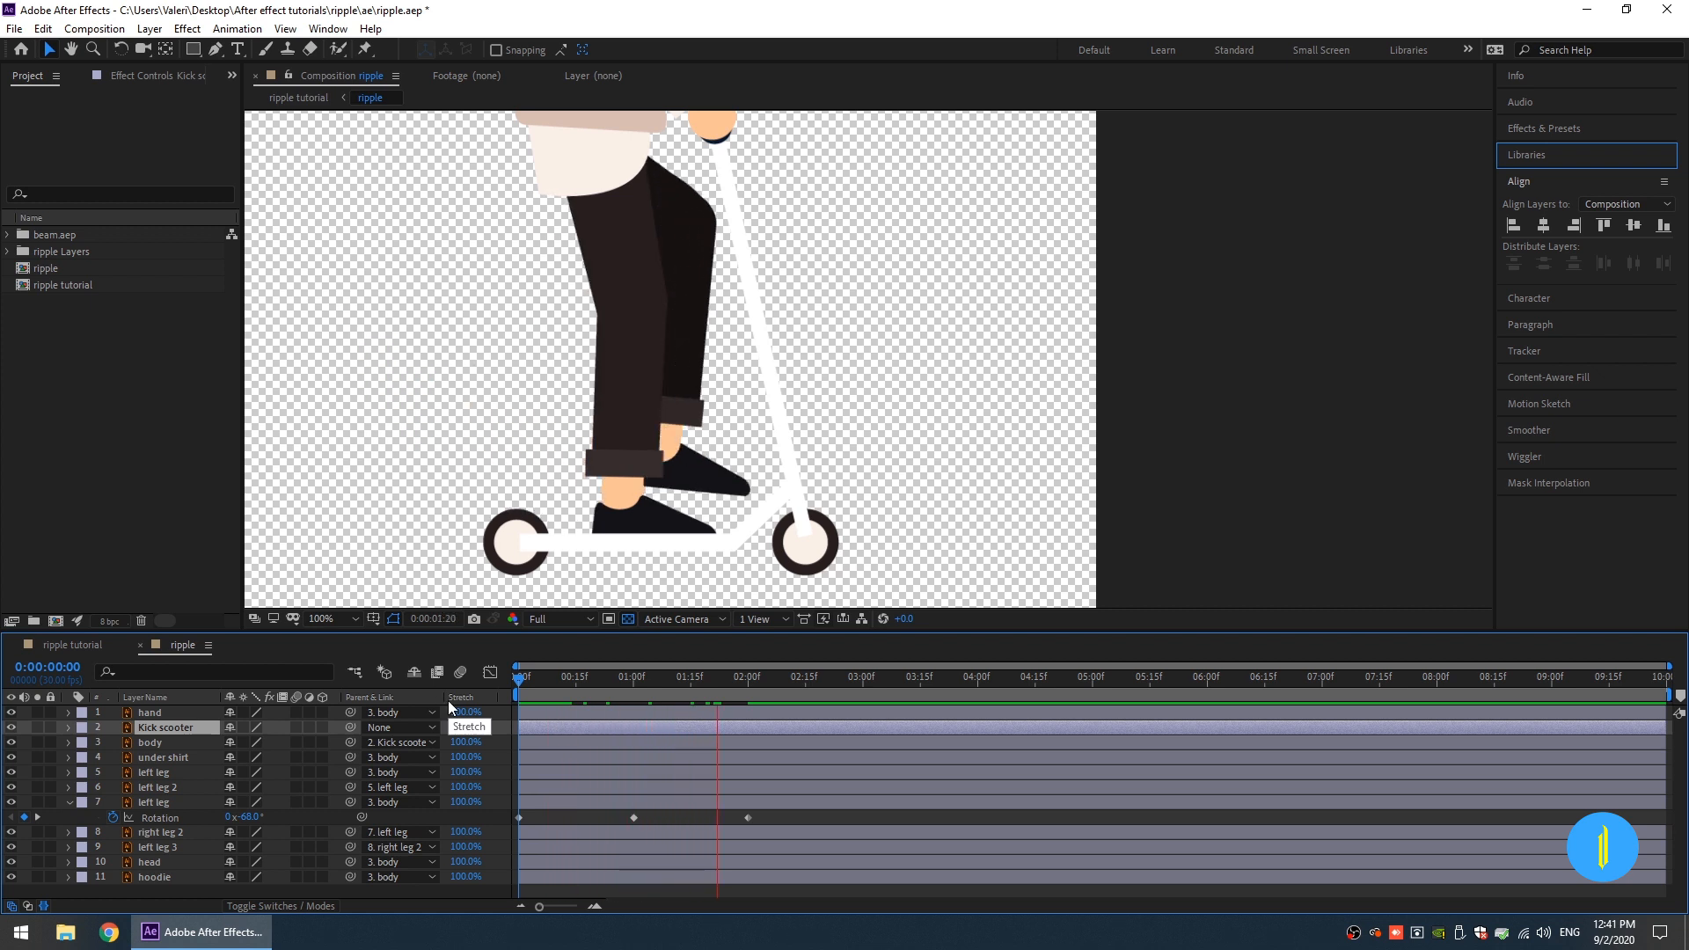
{"action": "key", "text": "space"}
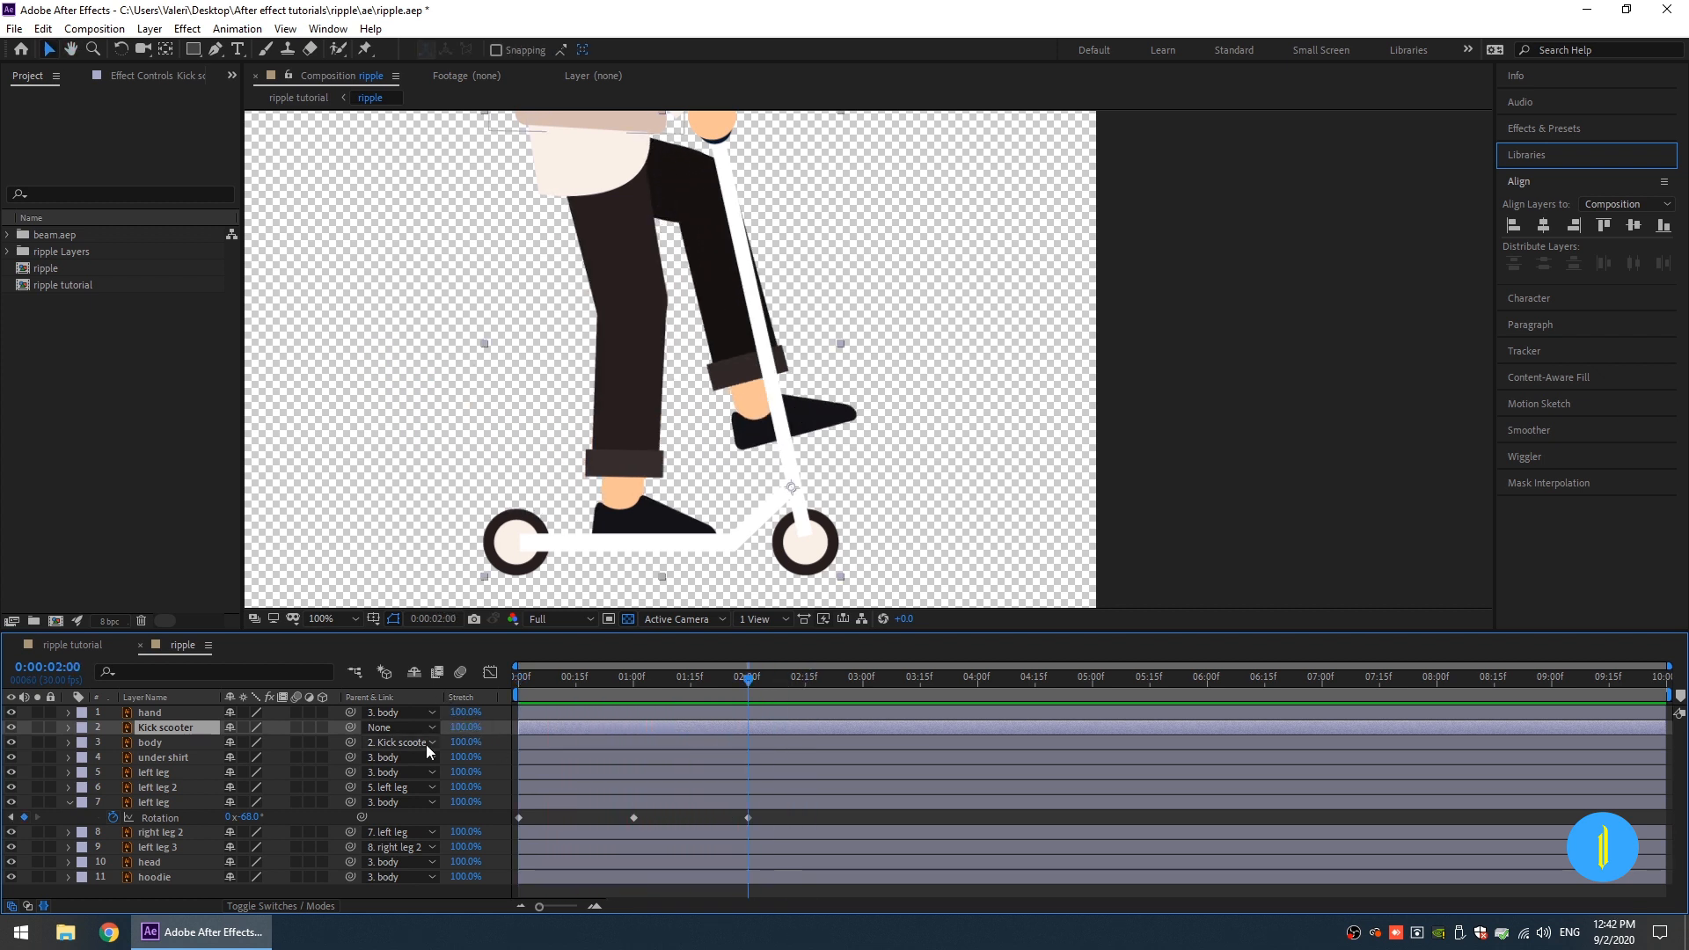
Step: Keyframe right leg 2's rotation at about -46° on 0:00:00:00 and about -4° on 0:00:01:00
{"action": "left_click", "coordinate": [160, 832]}
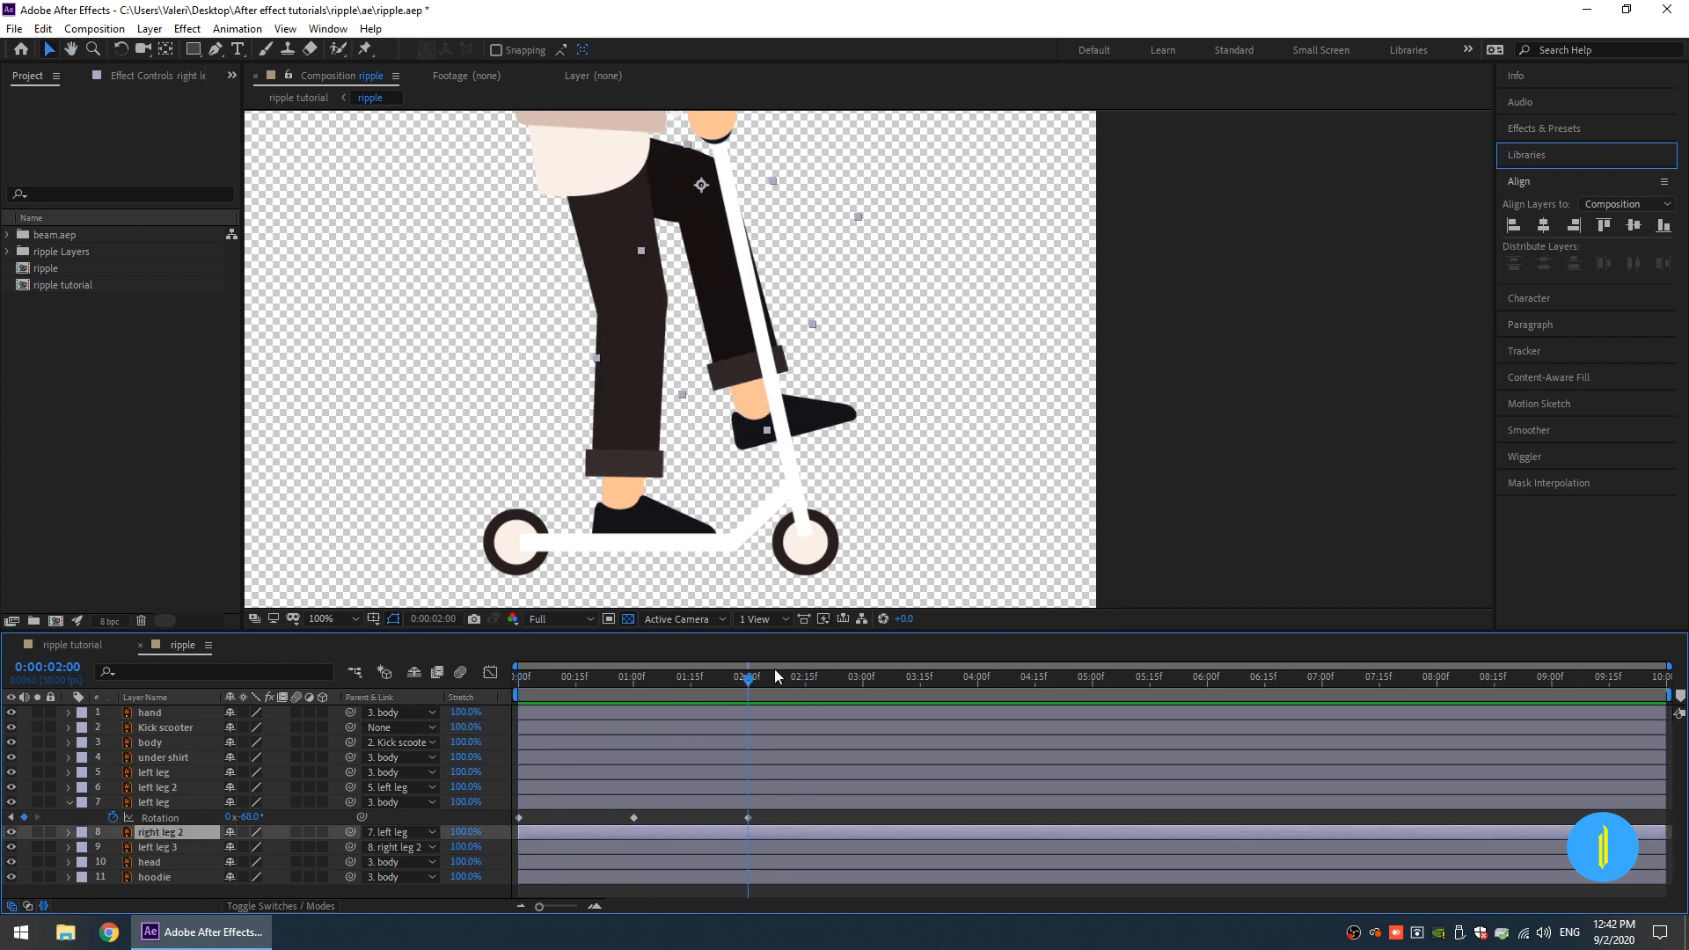
{"action": "left_click_drag", "start_coordinate": [742, 683], "coordinate": [512, 721]}
{"action": "key", "text": "r"}
{"action": "left_click_drag", "start_coordinate": [249, 847], "coordinate": [185, 848]}
{"action": "left_click", "coordinate": [112, 847]}
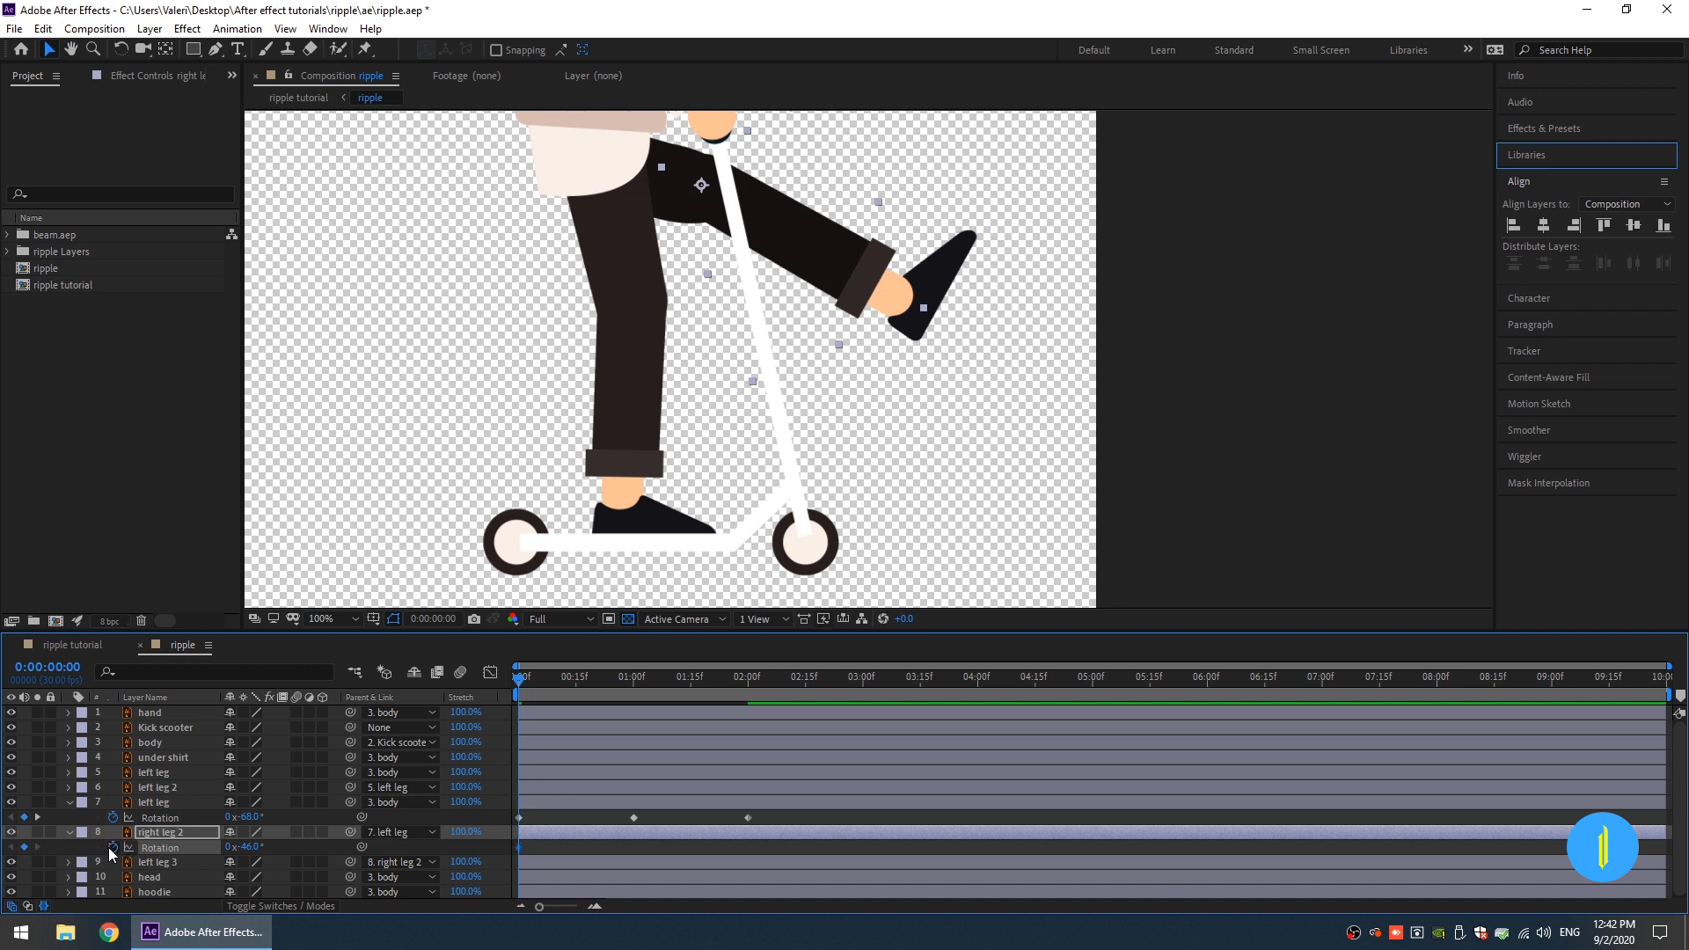
{"action": "left_click_drag", "start_coordinate": [530, 685], "coordinate": [621, 709]}
{"action": "left_click_drag", "start_coordinate": [250, 846], "coordinate": [287, 846]}
Step: Copy right leg 2's first rotation keyframe to 0:00:02:00 and preview the leg motion
{"action": "left_click_drag", "start_coordinate": [629, 688], "coordinate": [731, 720]}
{"action": "left_click", "coordinate": [519, 848]}
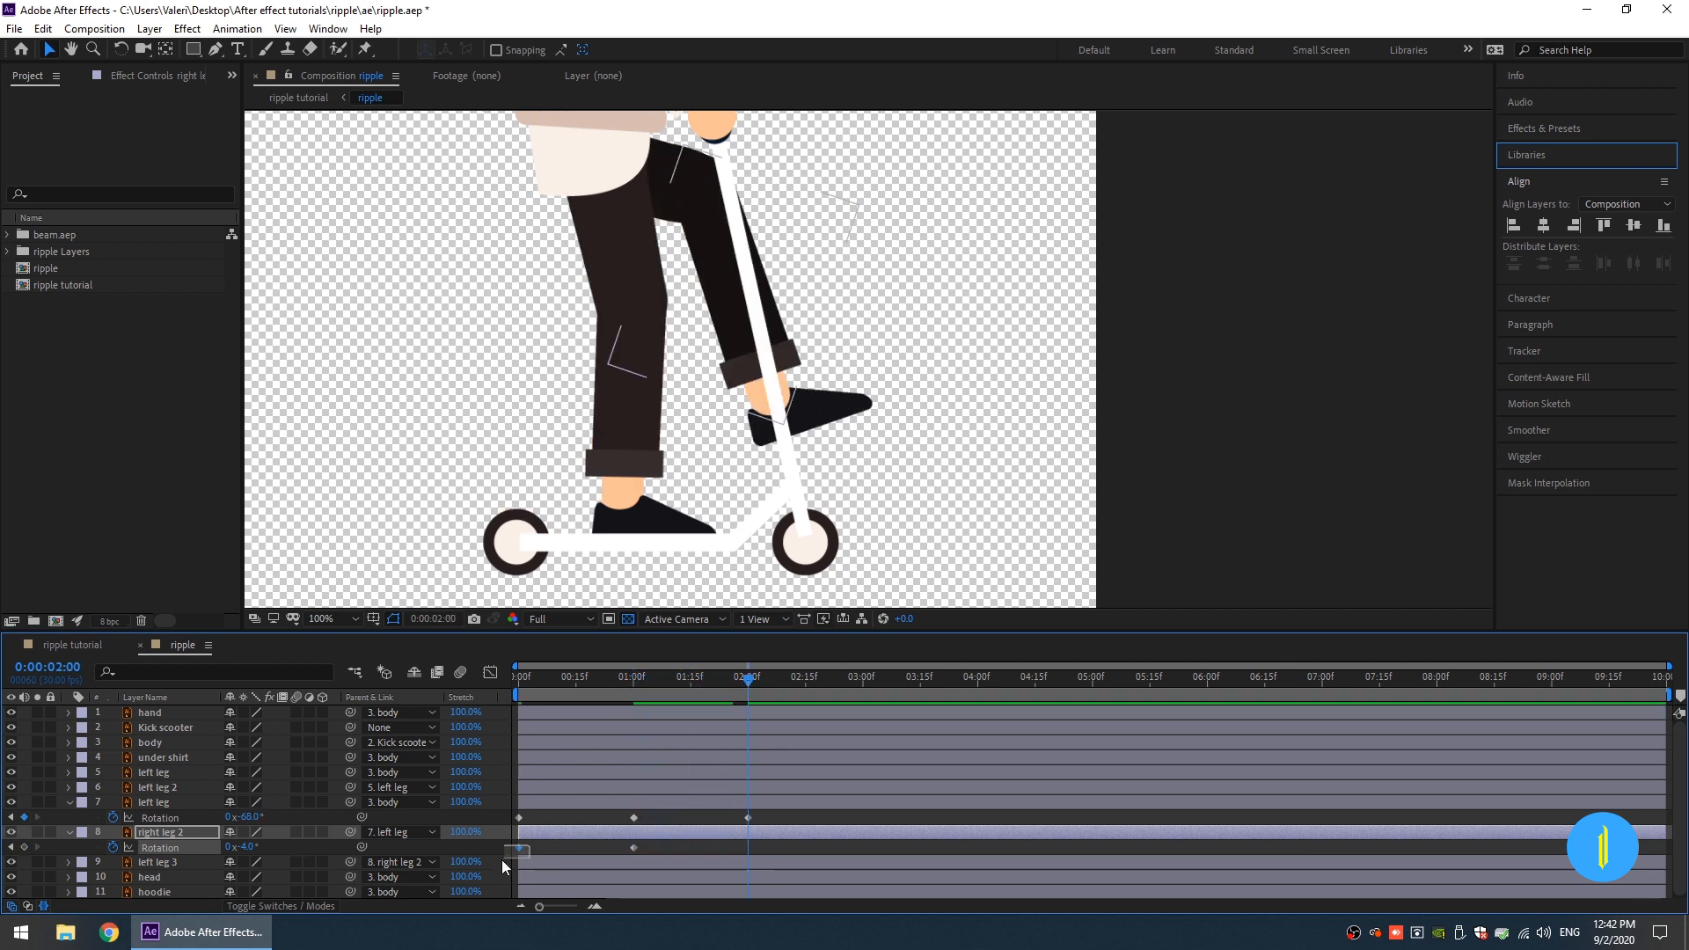
{"action": "key", "text": "ctrl+c"}
{"action": "key", "text": "ctrl+v"}
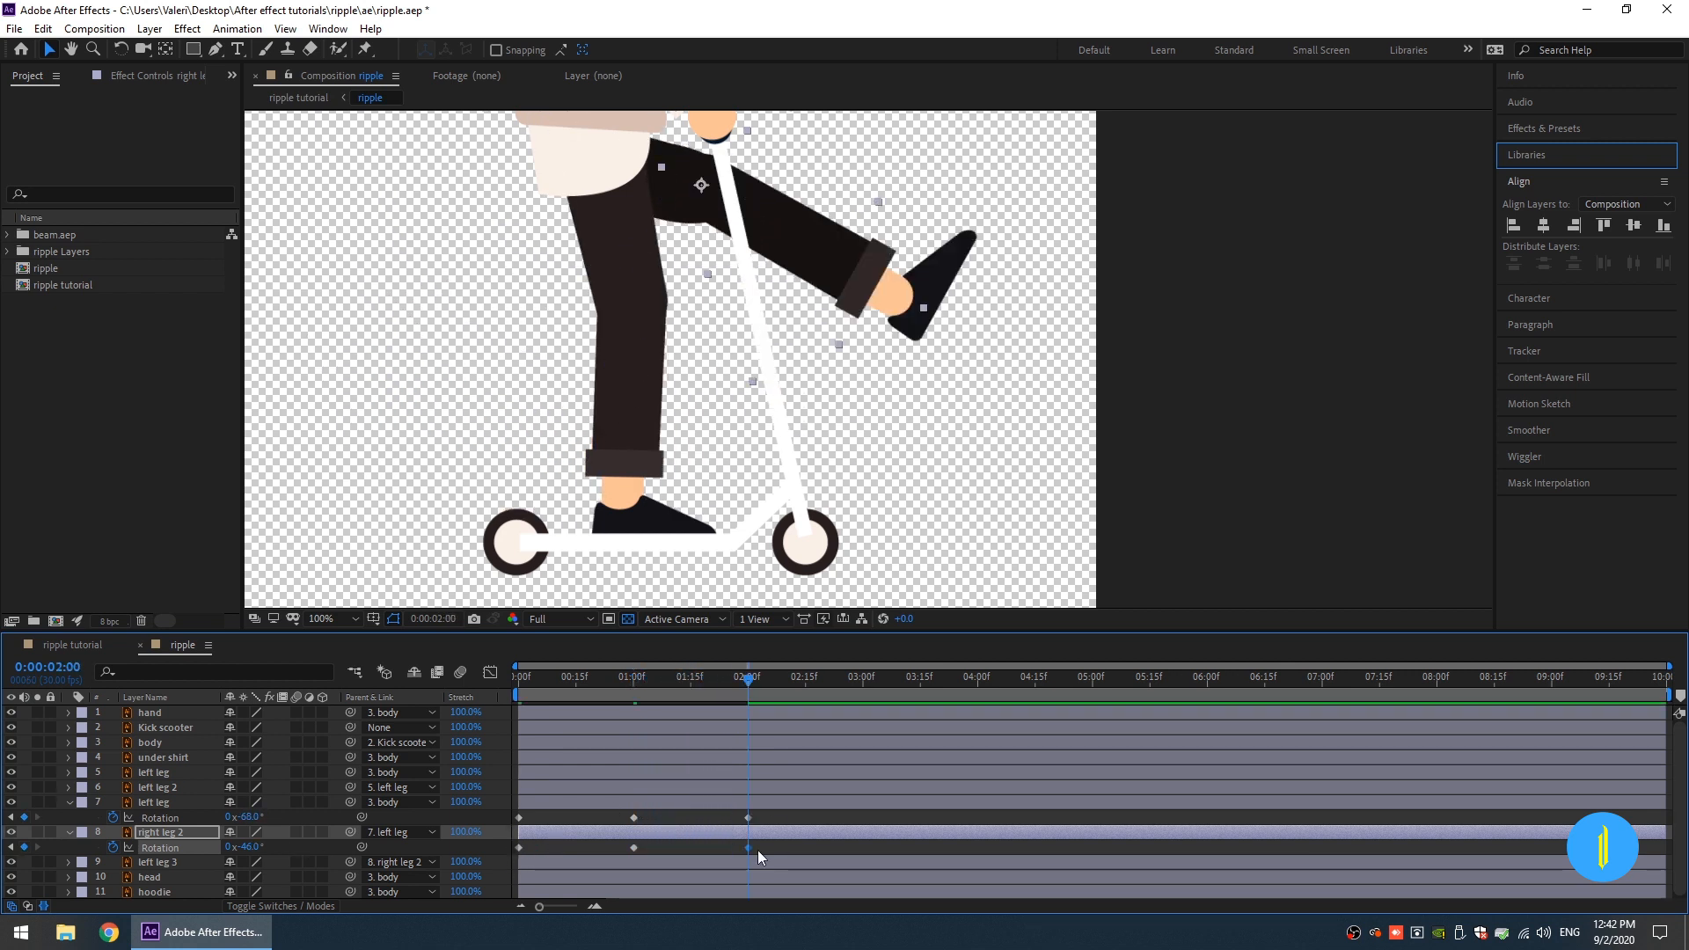
{"action": "left_click_drag", "start_coordinate": [732, 681], "coordinate": [477, 734]}
{"action": "key", "text": "space"}
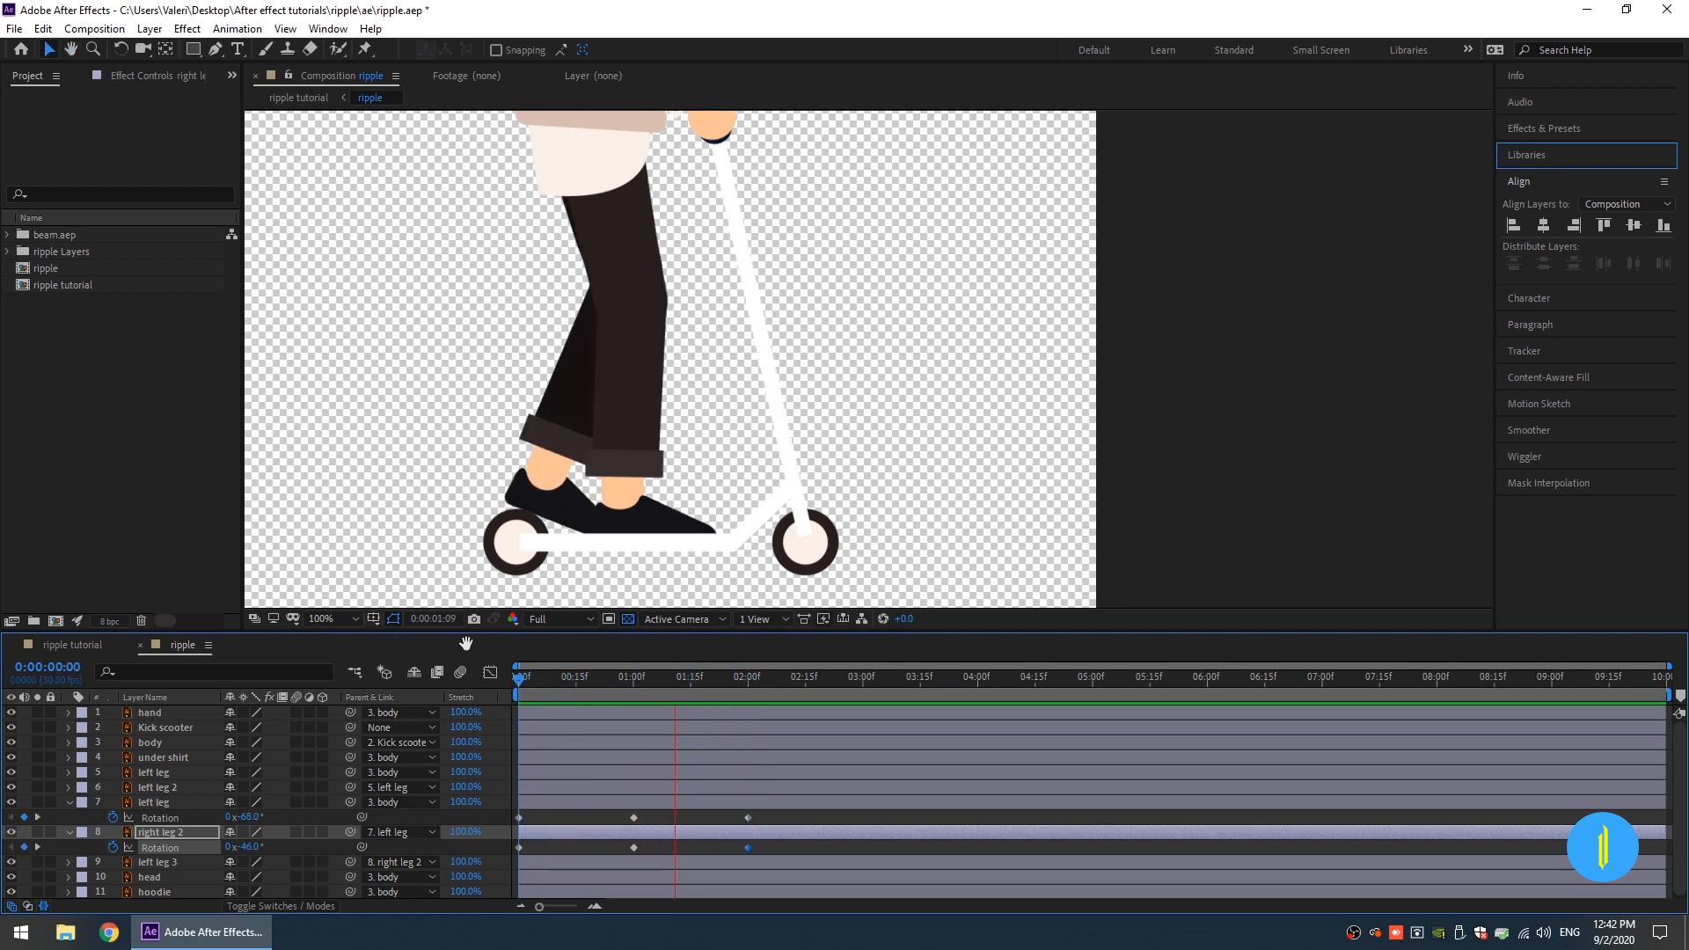
Step: Delay all three right leg 2 rotation keyframes by 9 frames and scrub to 0:00:02:09 to check the motion
{"action": "left_click_drag", "start_coordinate": [767, 846], "coordinate": [526, 848]}
{"action": "left_click_drag", "start_coordinate": [642, 847], "coordinate": [668, 848]}
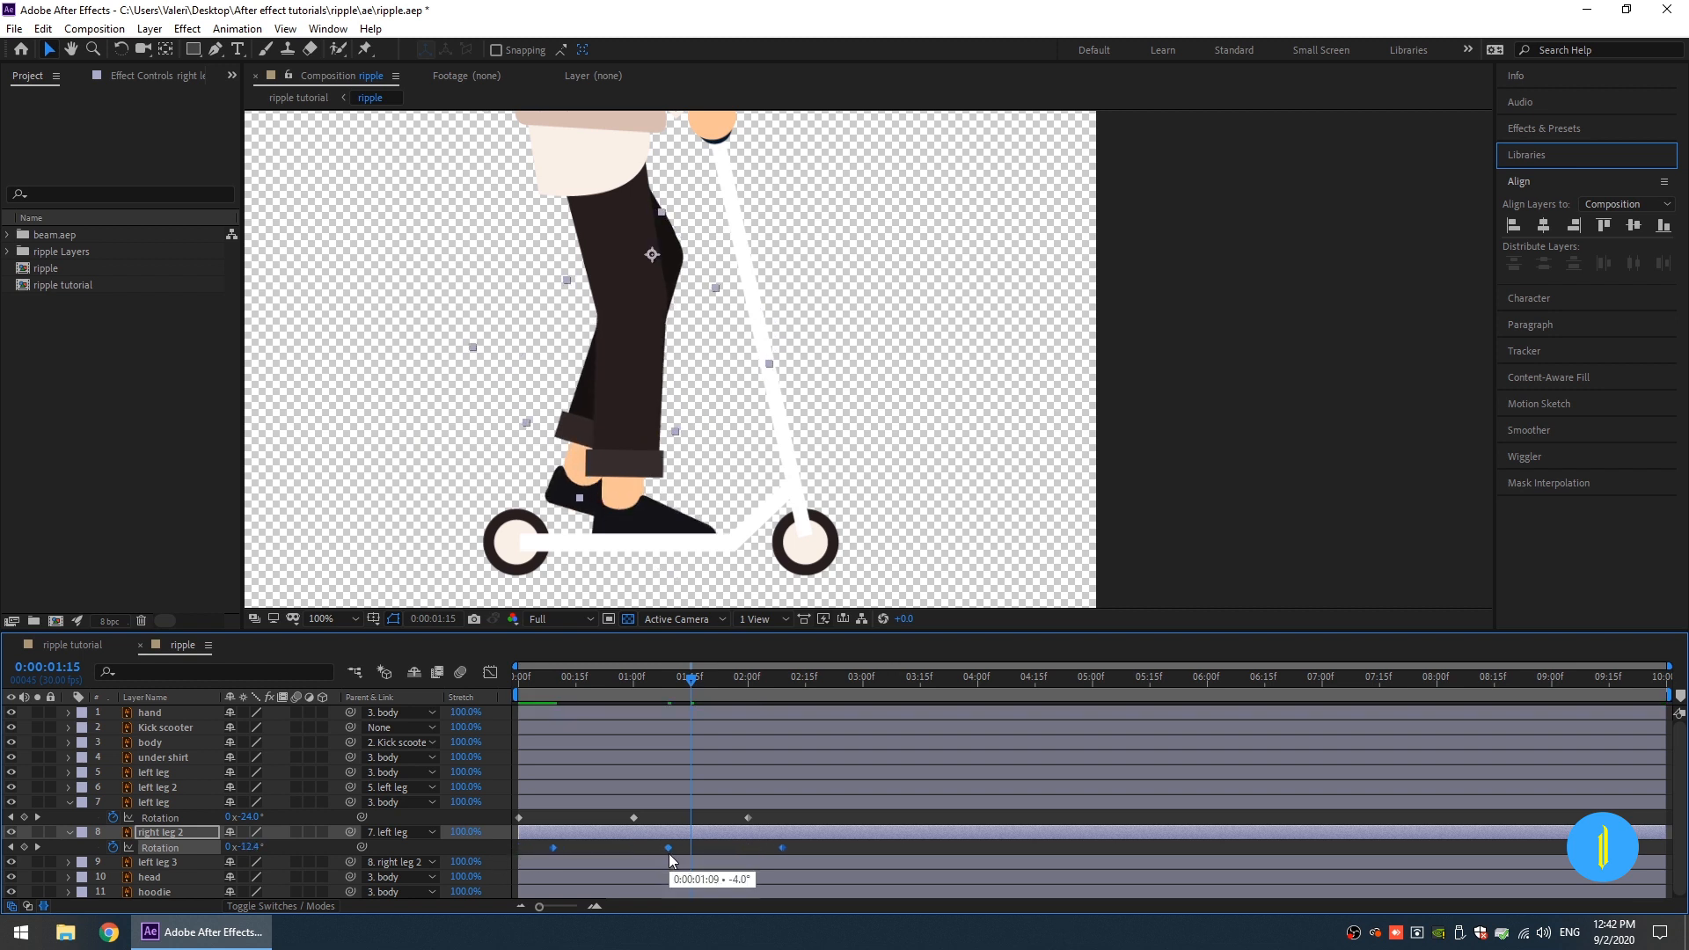
{"action": "left_click_drag", "start_coordinate": [671, 682], "coordinate": [781, 742]}
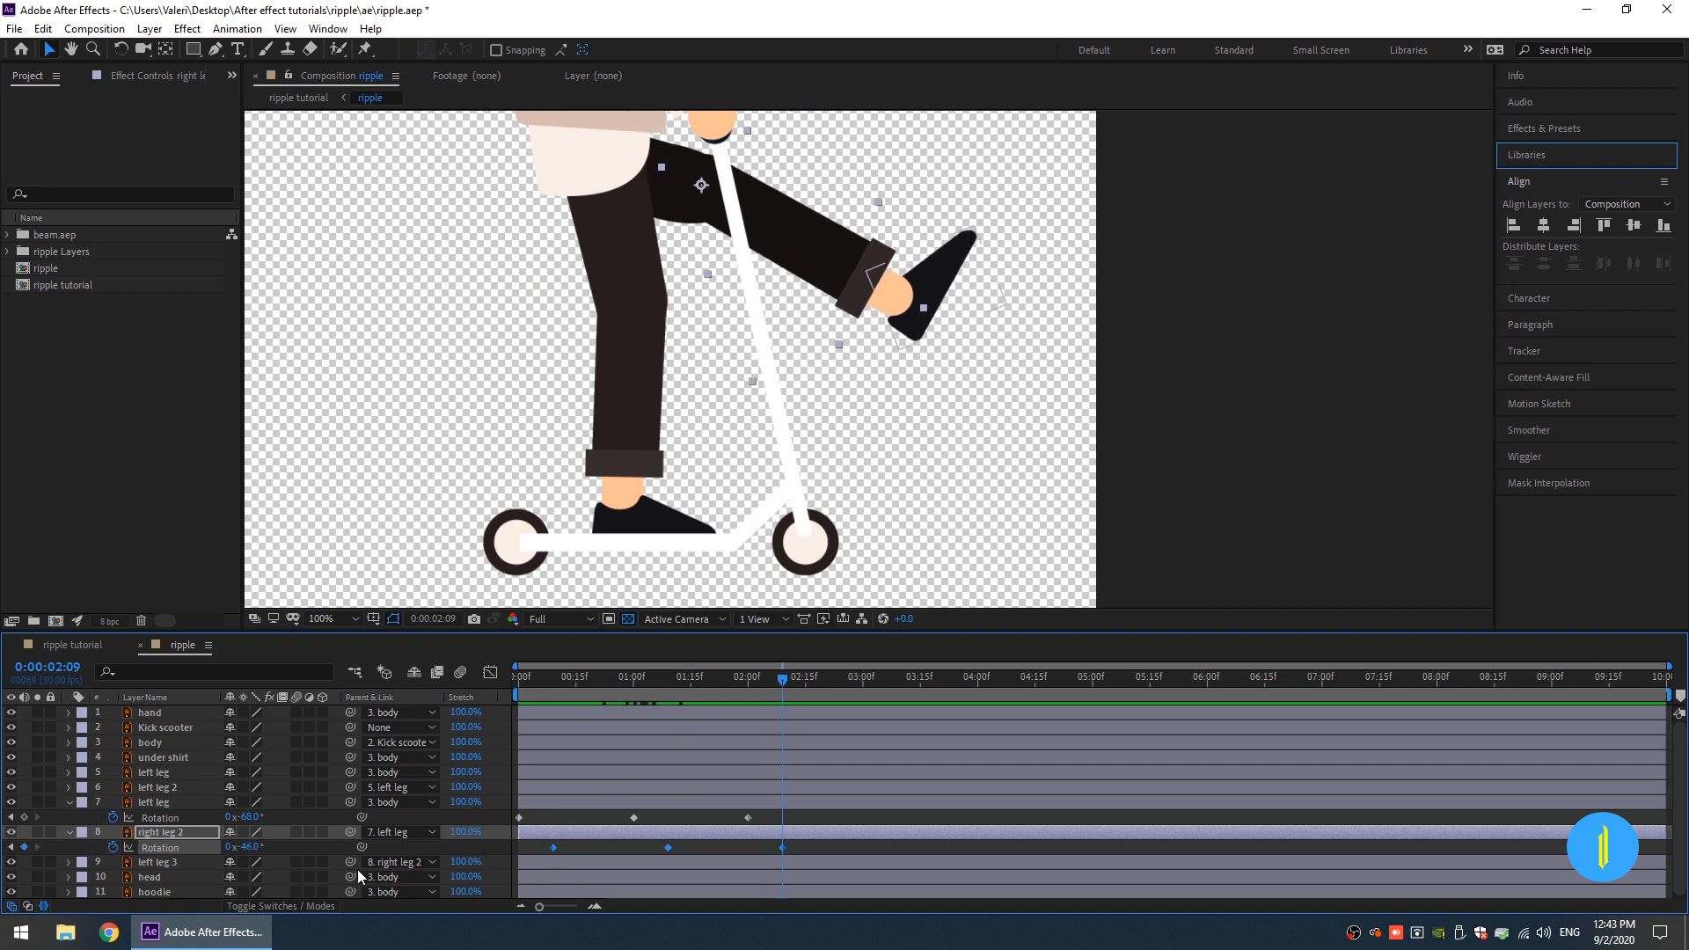
Step: Keyframe left leg 3's rotation at about 2° on 0:00:00:00 and 21° on 0:00:01:00
{"action": "left_click", "coordinate": [563, 866]}
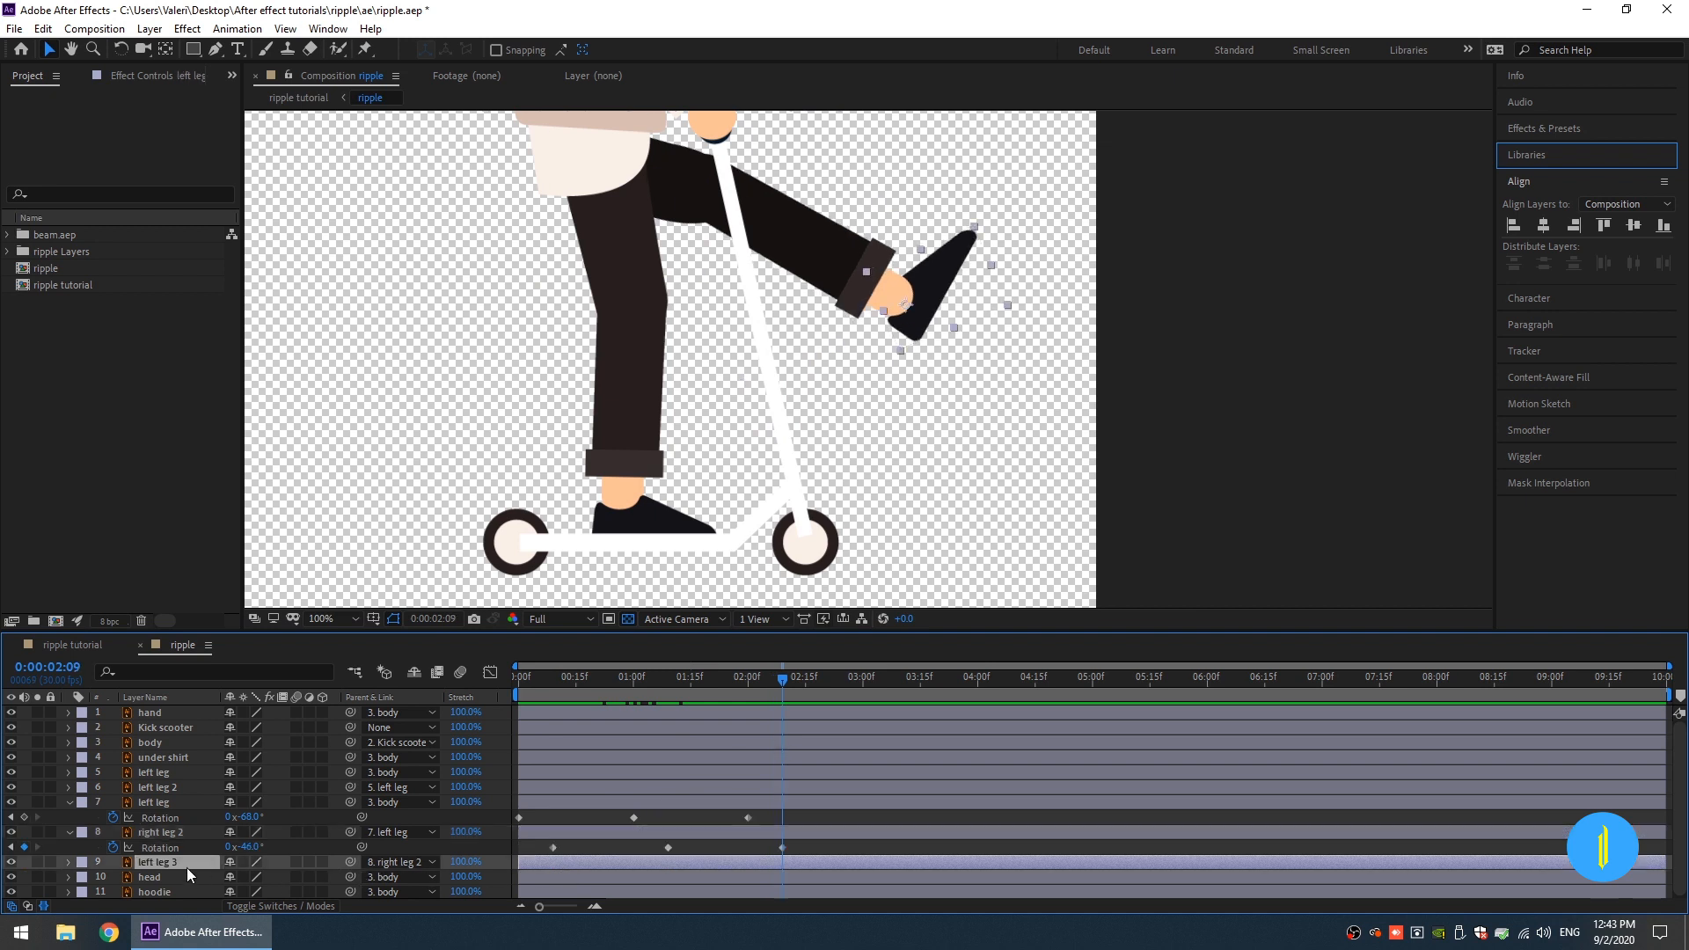
{"action": "key", "text": "r"}
{"action": "key", "text": "Home"}
{"action": "left_click_drag", "start_coordinate": [274, 857], "coordinate": [280, 866]}
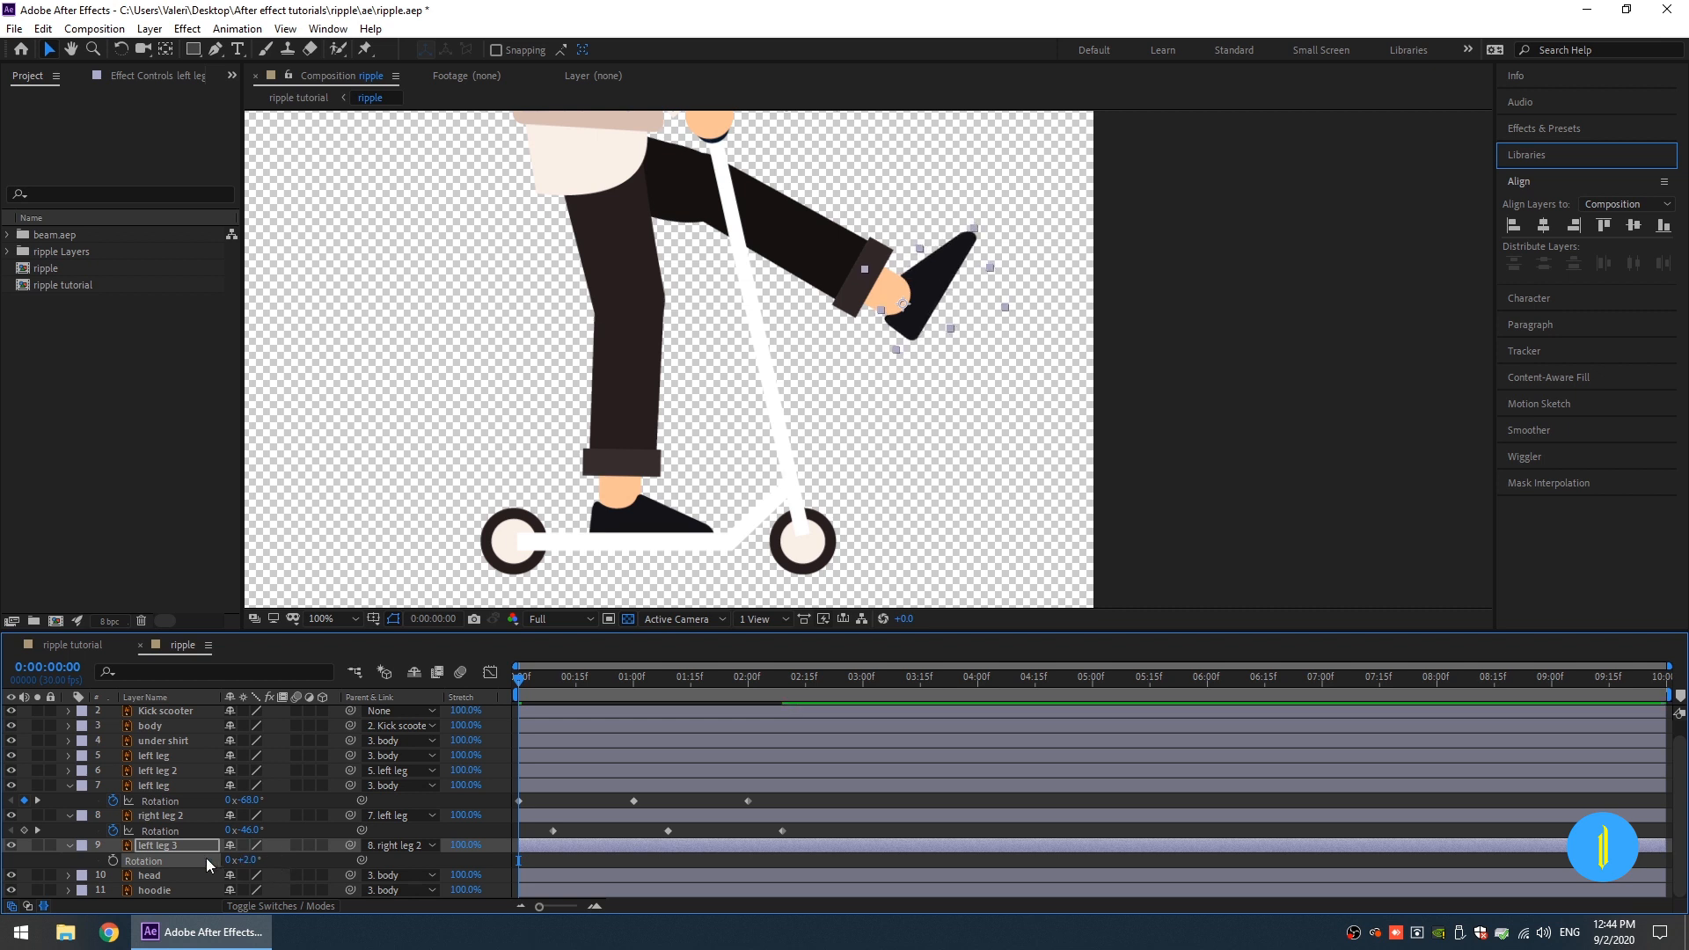
{"action": "left_click", "coordinate": [112, 860]}
{"action": "left_click_drag", "start_coordinate": [544, 677], "coordinate": [630, 711]}
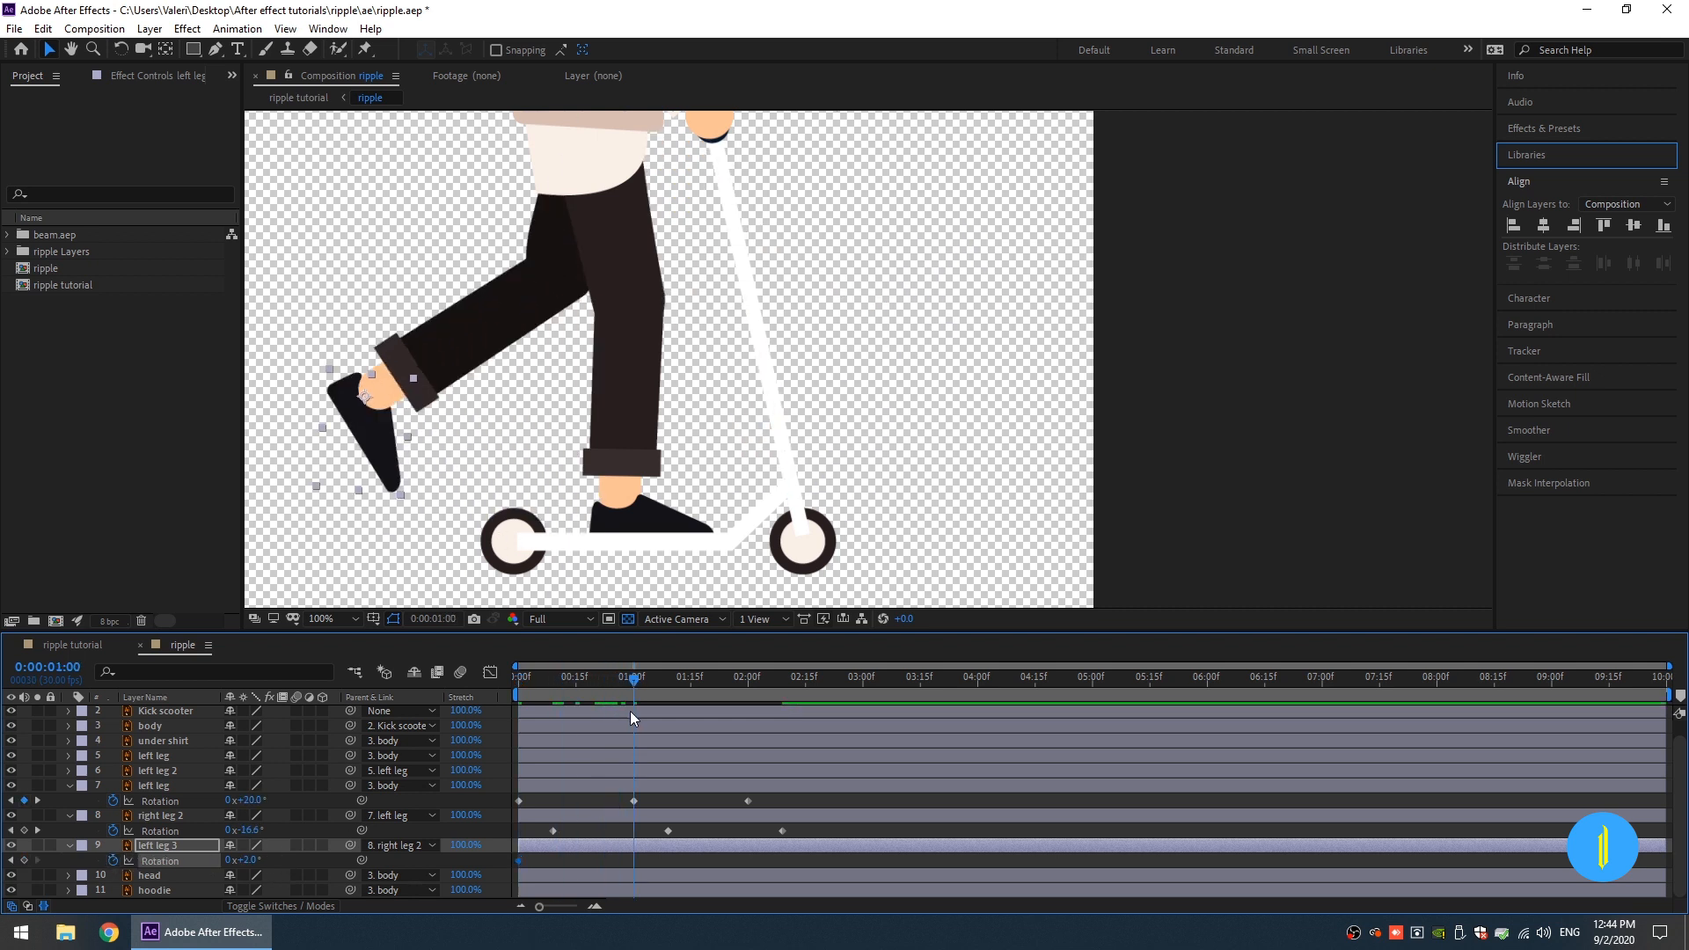
{"action": "left_click_drag", "start_coordinate": [249, 860], "coordinate": [266, 861]}
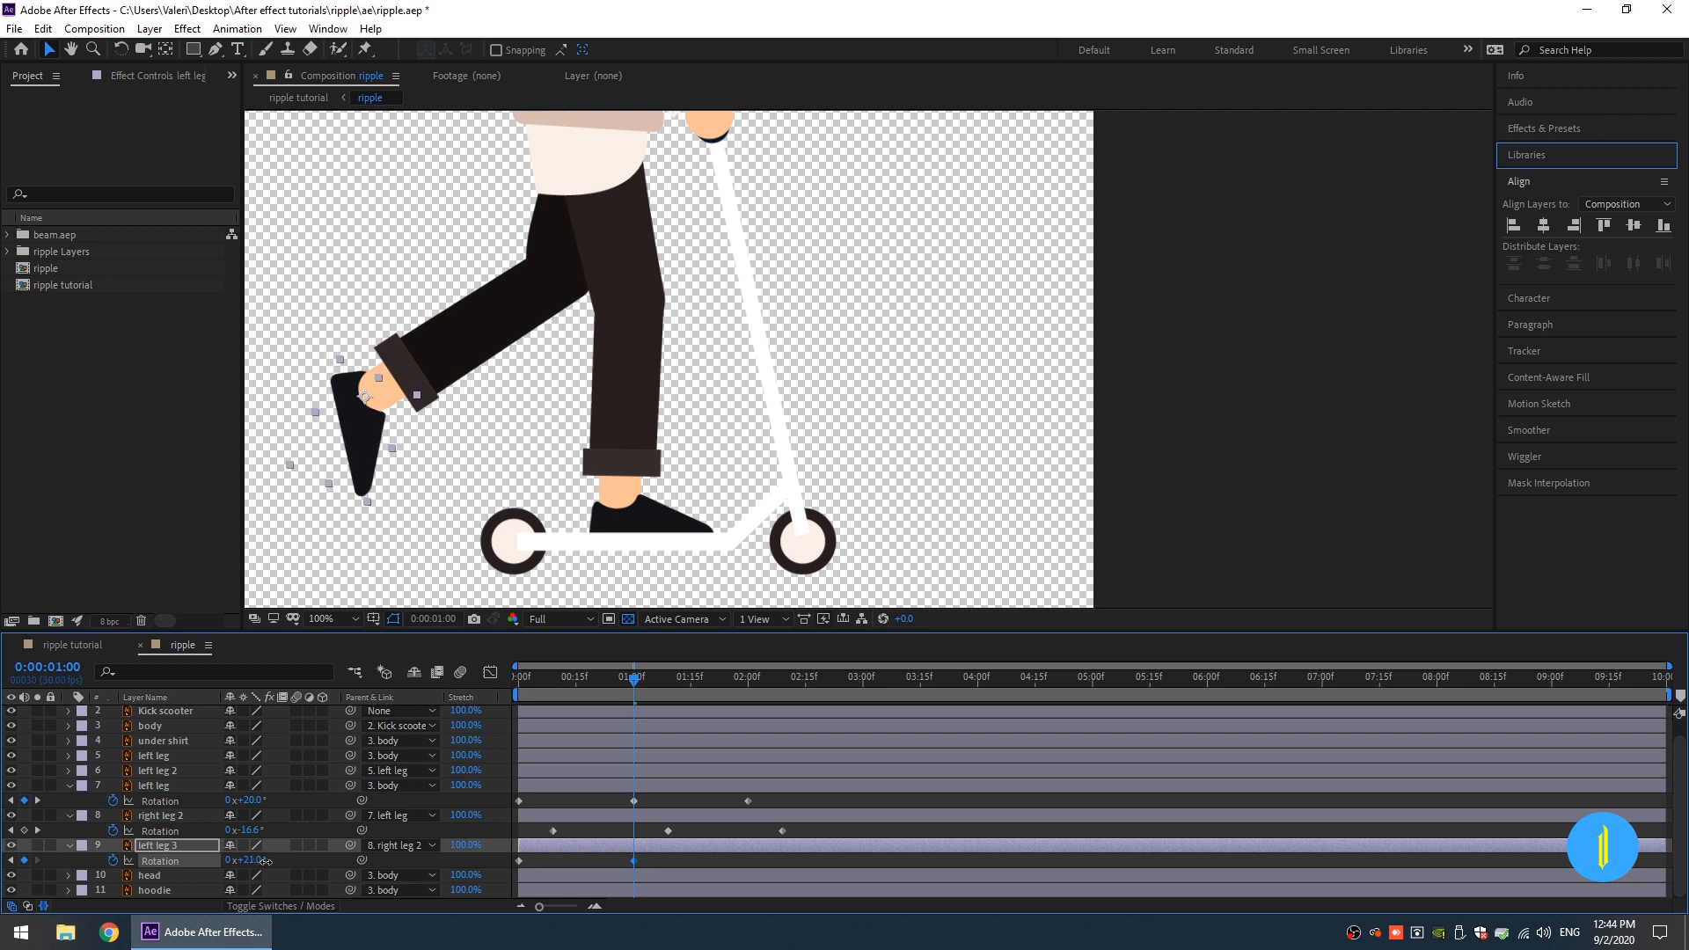
Step: Copy left leg 3's first rotation keyframe to 0:00:02:00 and delay all three of its keyframes by about 17 frames
{"action": "left_click_drag", "start_coordinate": [677, 683], "coordinate": [747, 679]}
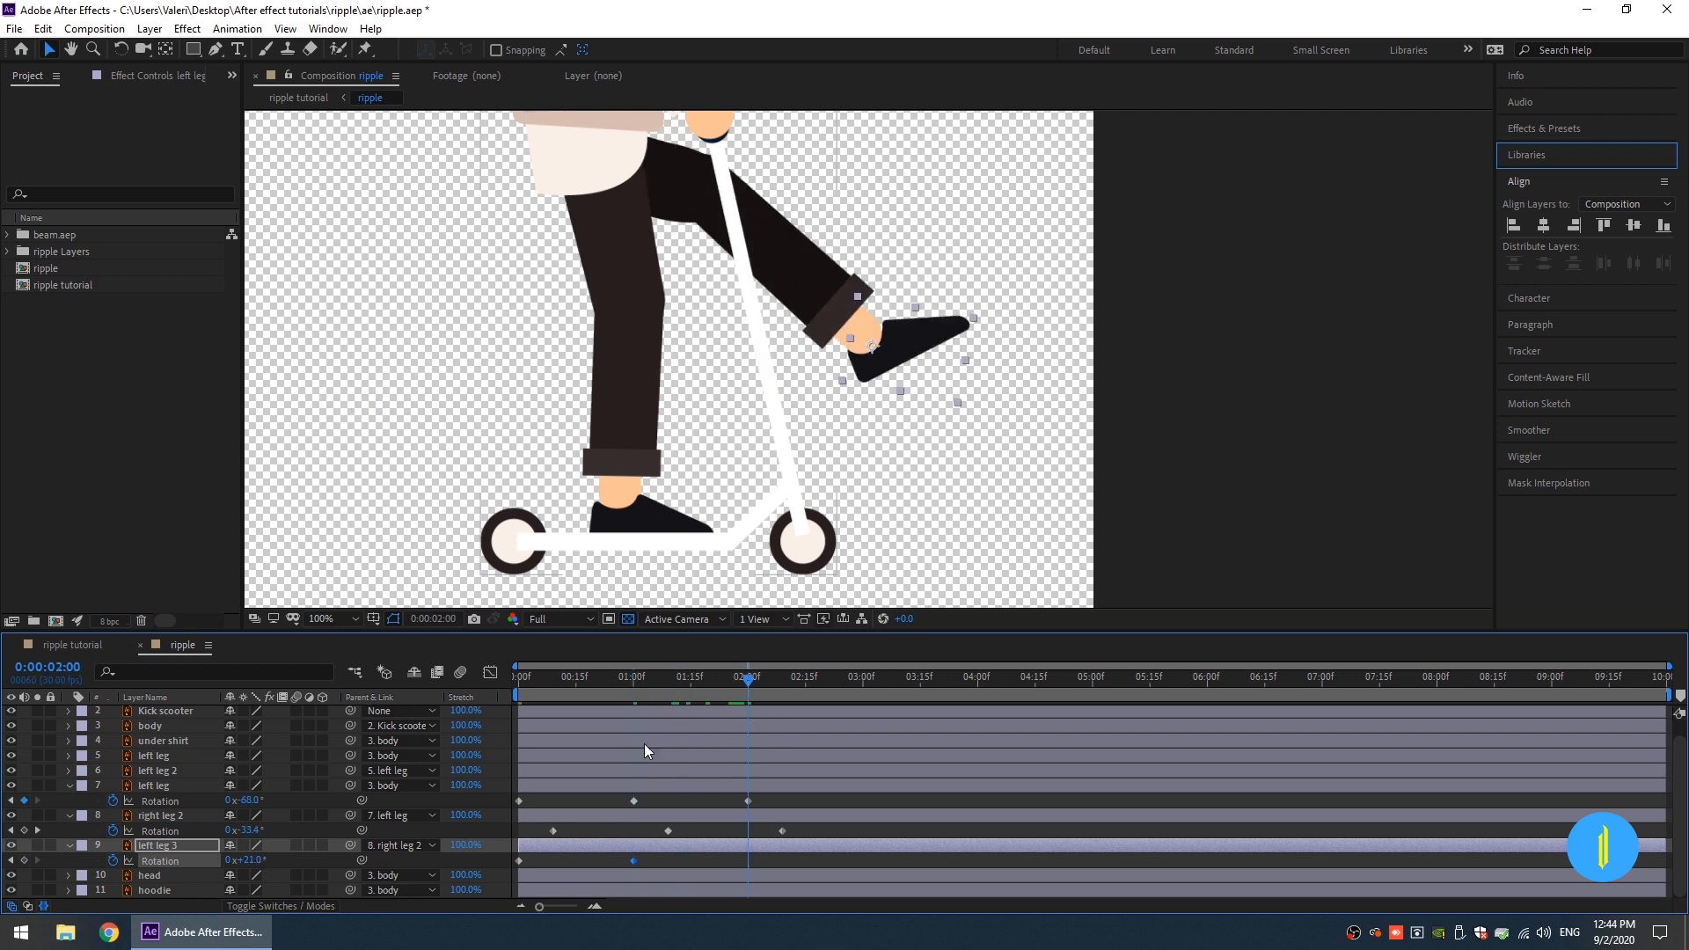
{"action": "left_click", "coordinate": [519, 861]}
{"action": "key", "text": "ctrl+v"}
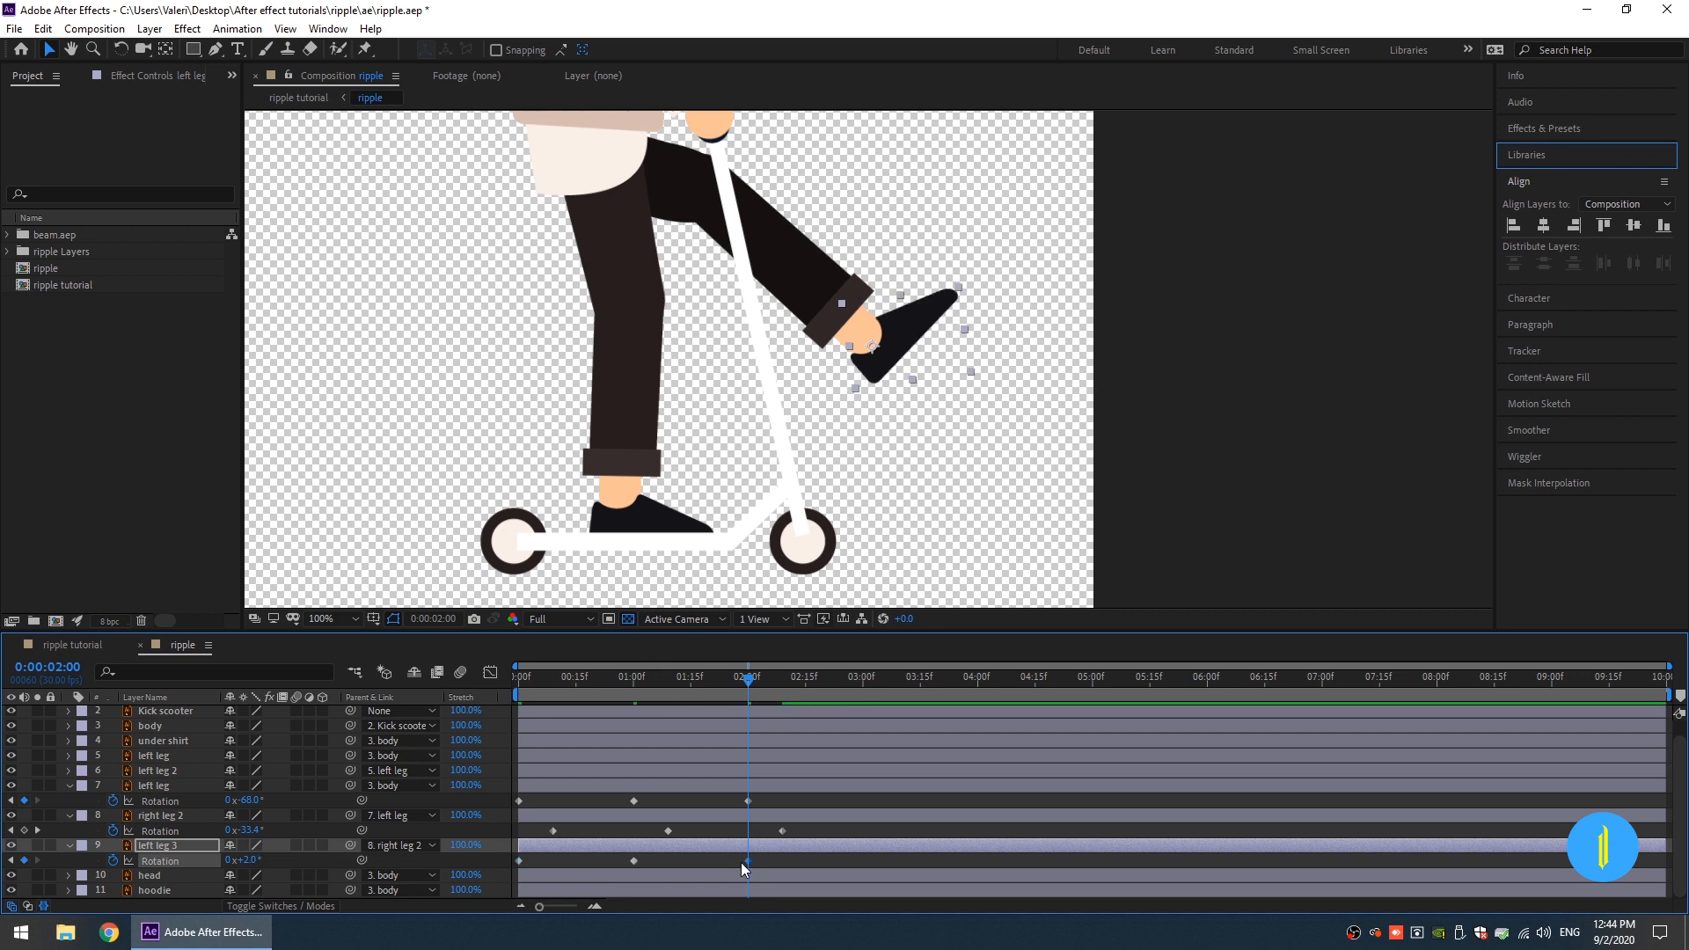
{"action": "left_click_drag", "start_coordinate": [771, 855], "coordinate": [582, 884]}
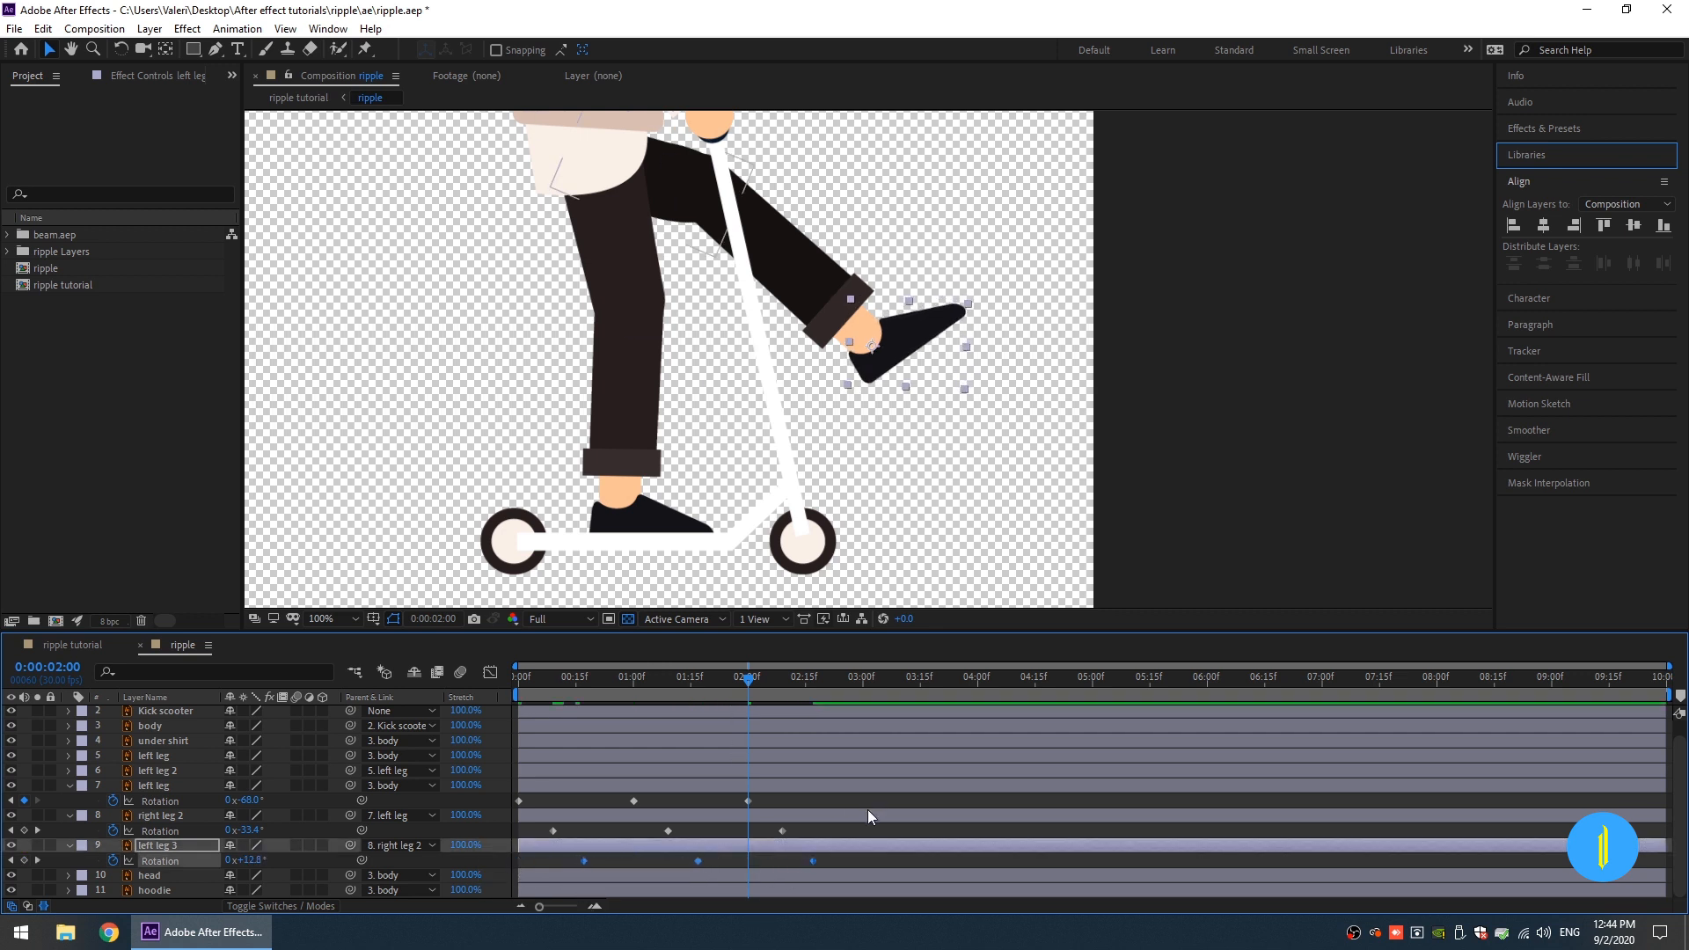
Step: Apply Easy Ease to all rotation keyframes of layers 7, 8 and 9 and adjust their curve handles in the graph editor
{"action": "left_click_drag", "start_coordinate": [867, 798], "coordinate": [485, 894]}
{"action": "key", "text": "F9"}
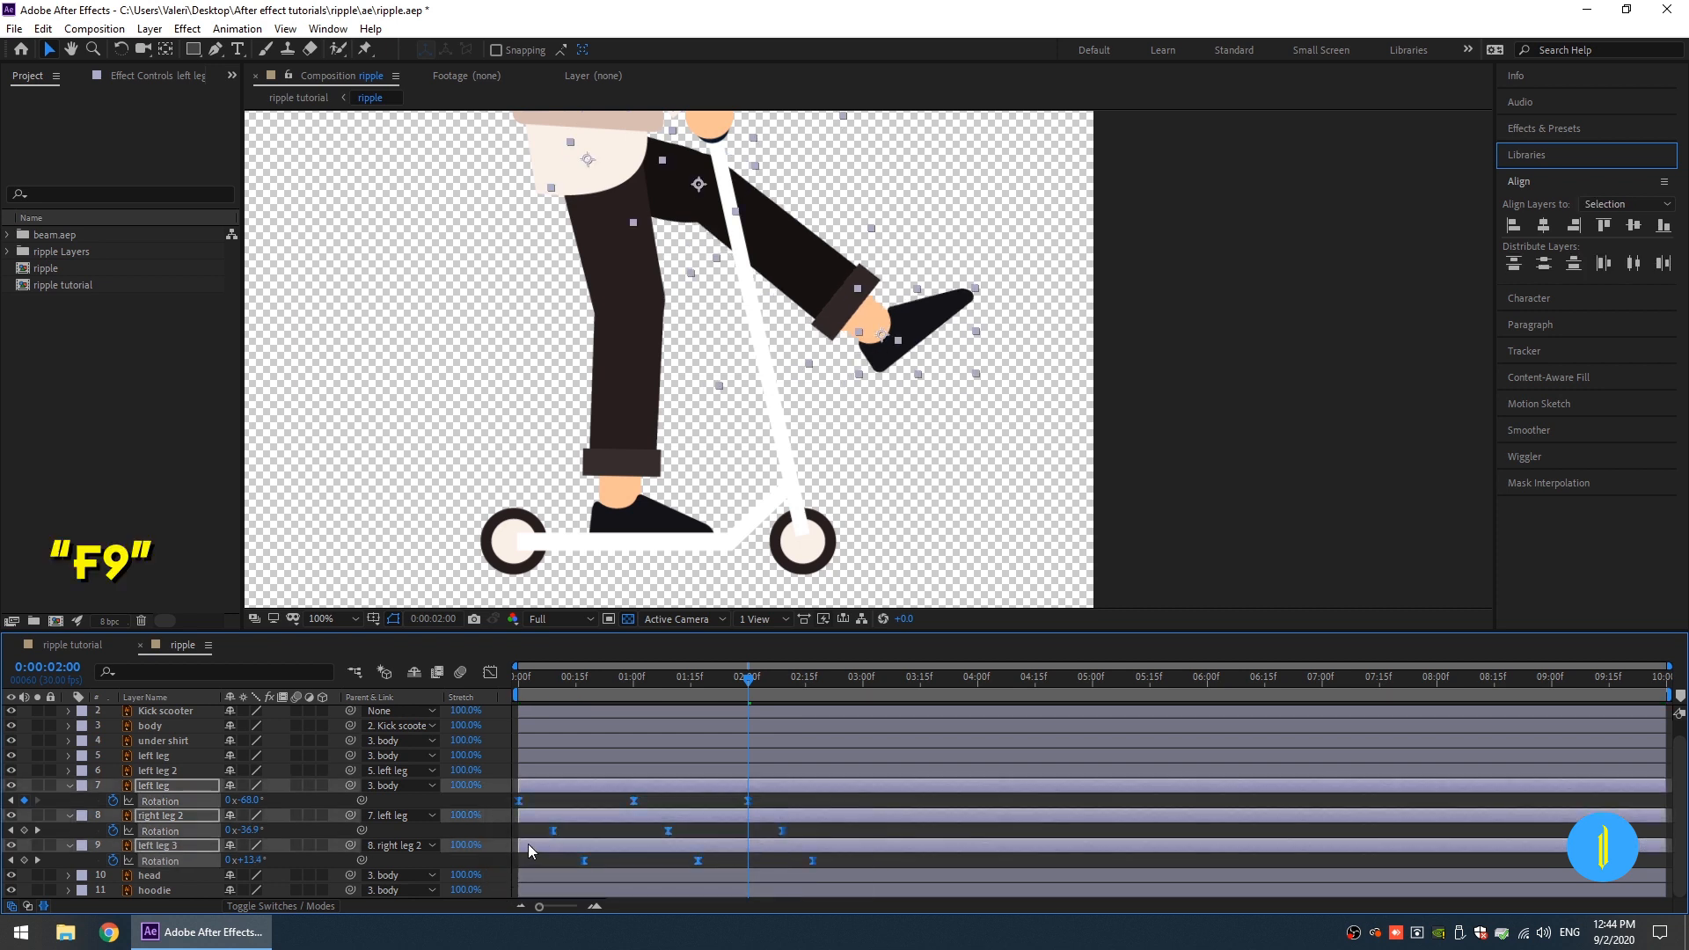
{"action": "left_click", "coordinate": [490, 672]}
{"action": "left_click_drag", "start_coordinate": [866, 765], "coordinate": [512, 836]}
{"action": "left_click_drag", "start_coordinate": [796, 811], "coordinate": [770, 808]}
Step: Preview the eased leg swing, close the graph editor, deselect the keyframes and return to 0:00:00:00
{"action": "left_click", "coordinate": [662, 677]}
{"action": "key", "text": "space"}
{"action": "left_click", "coordinate": [490, 672]}
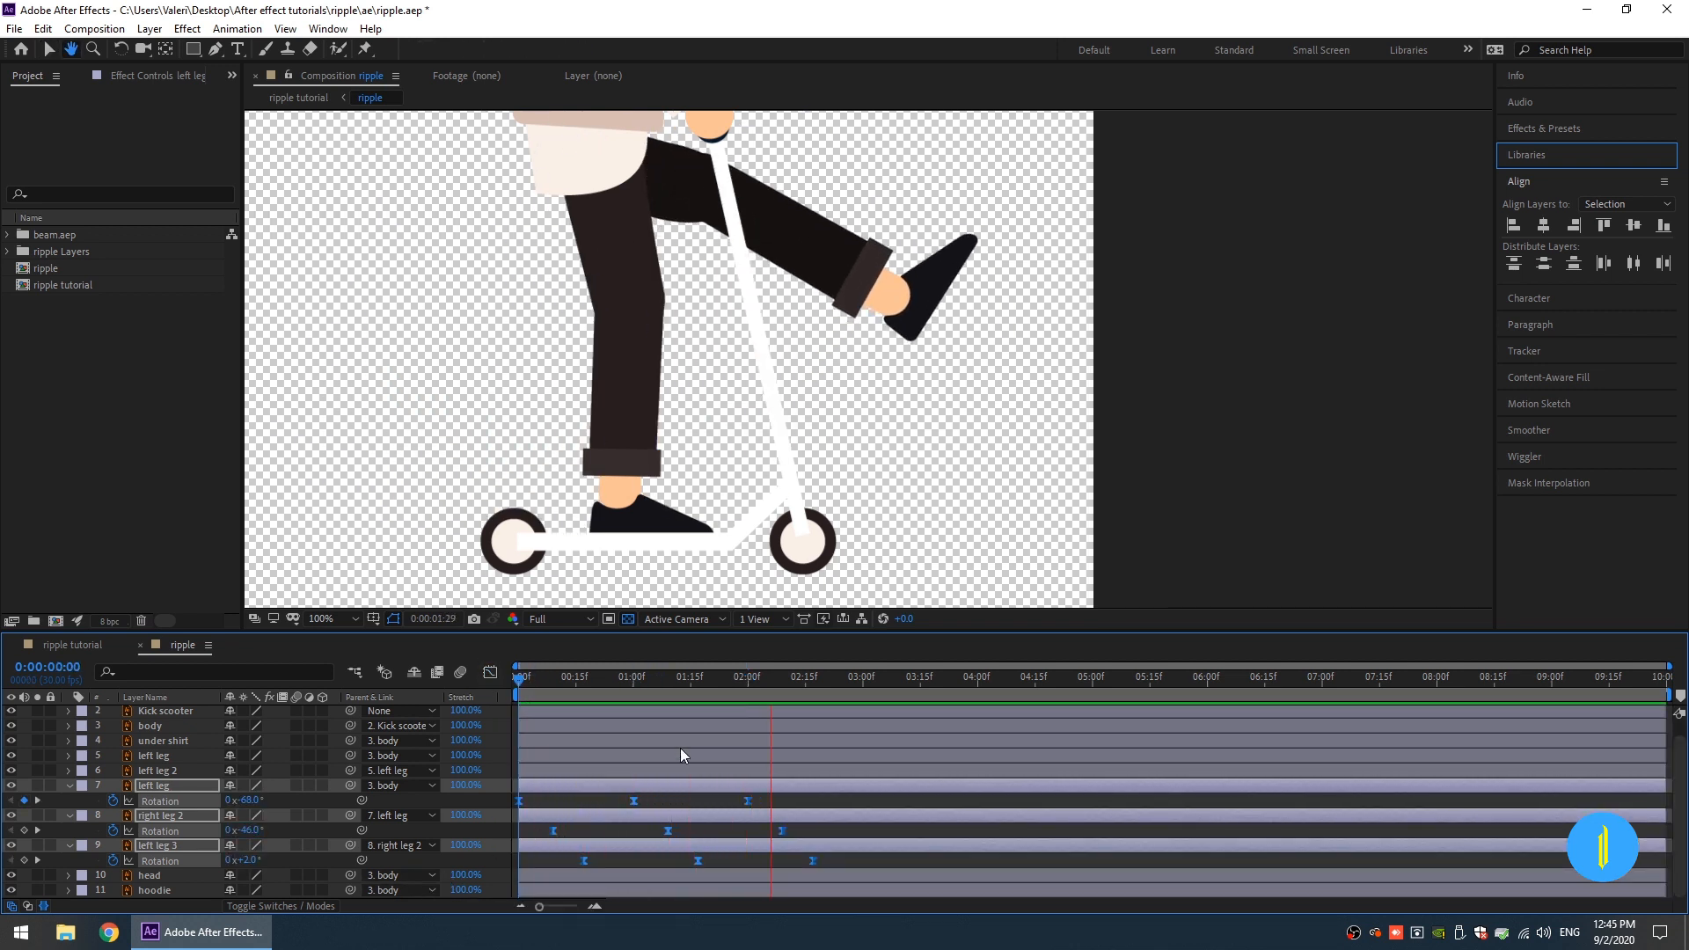
{"action": "key", "text": "space"}
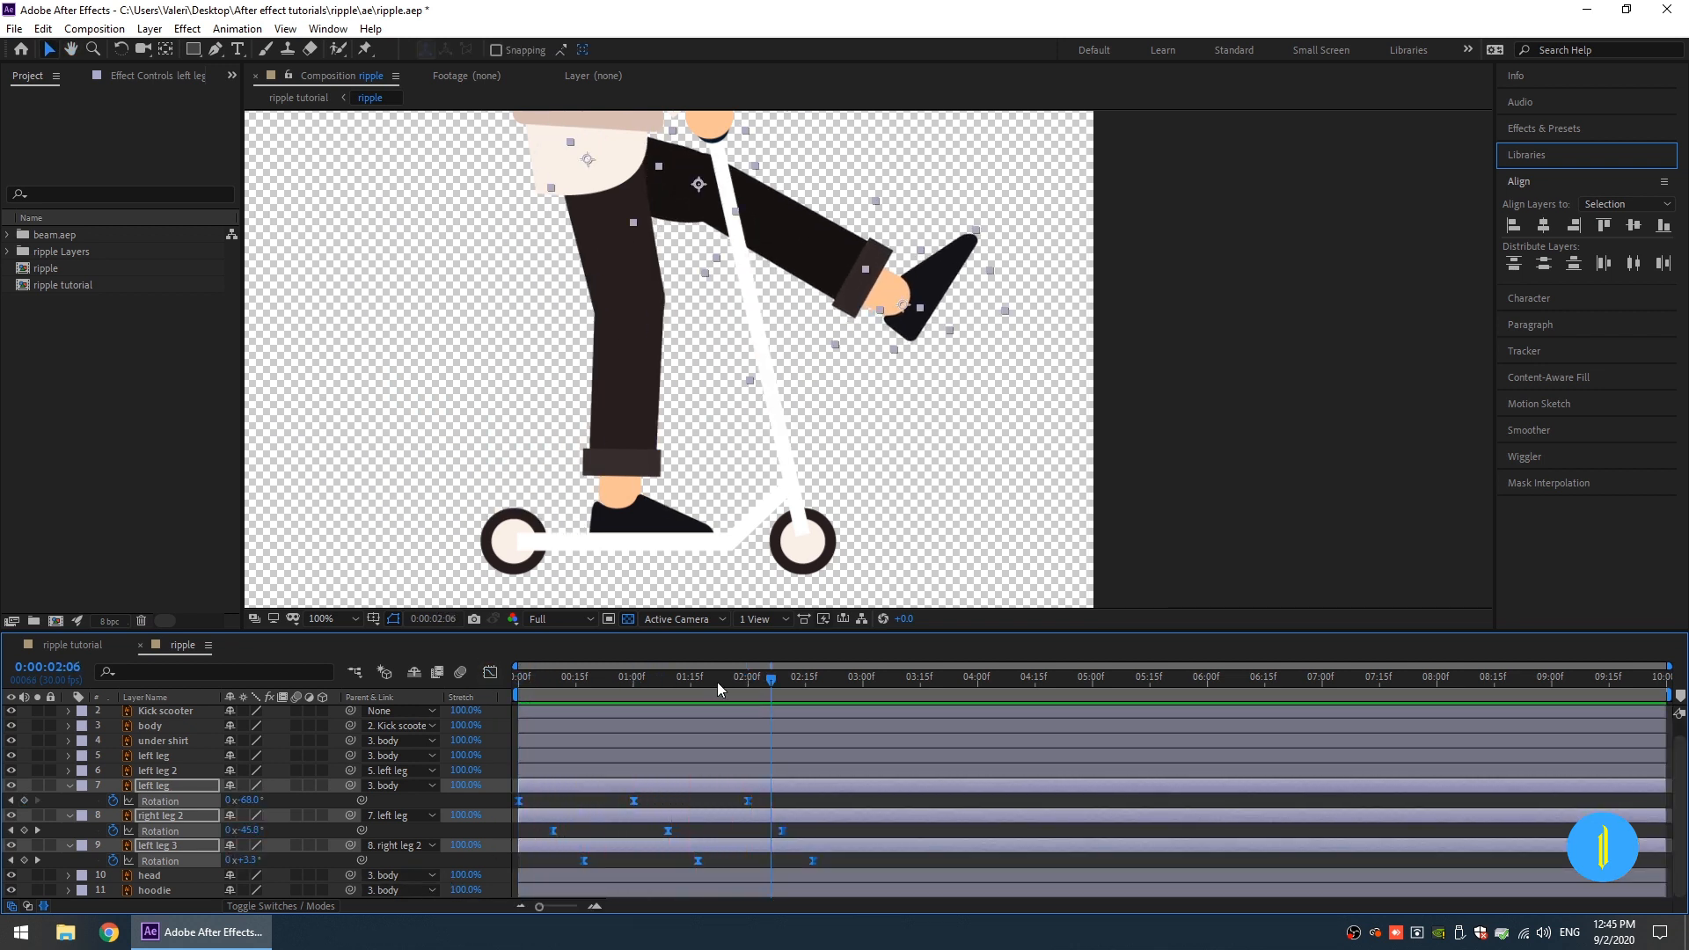
{"action": "left_click", "coordinate": [547, 795]}
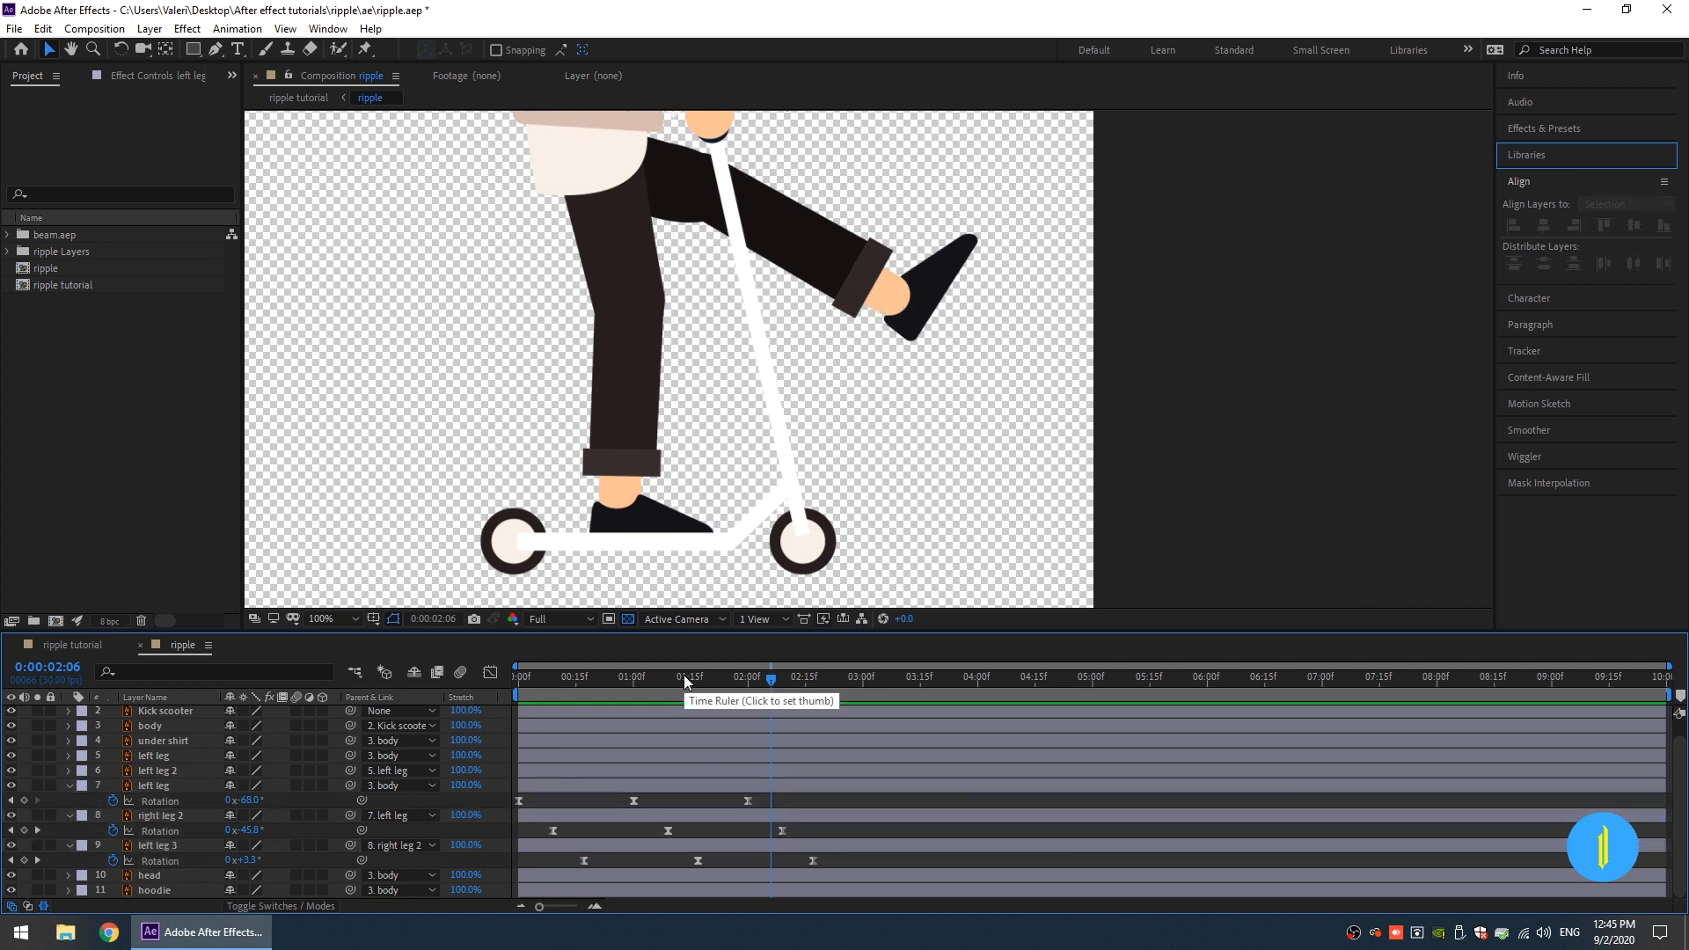
{"action": "left_click_drag", "start_coordinate": [683, 673], "coordinate": [467, 693]}
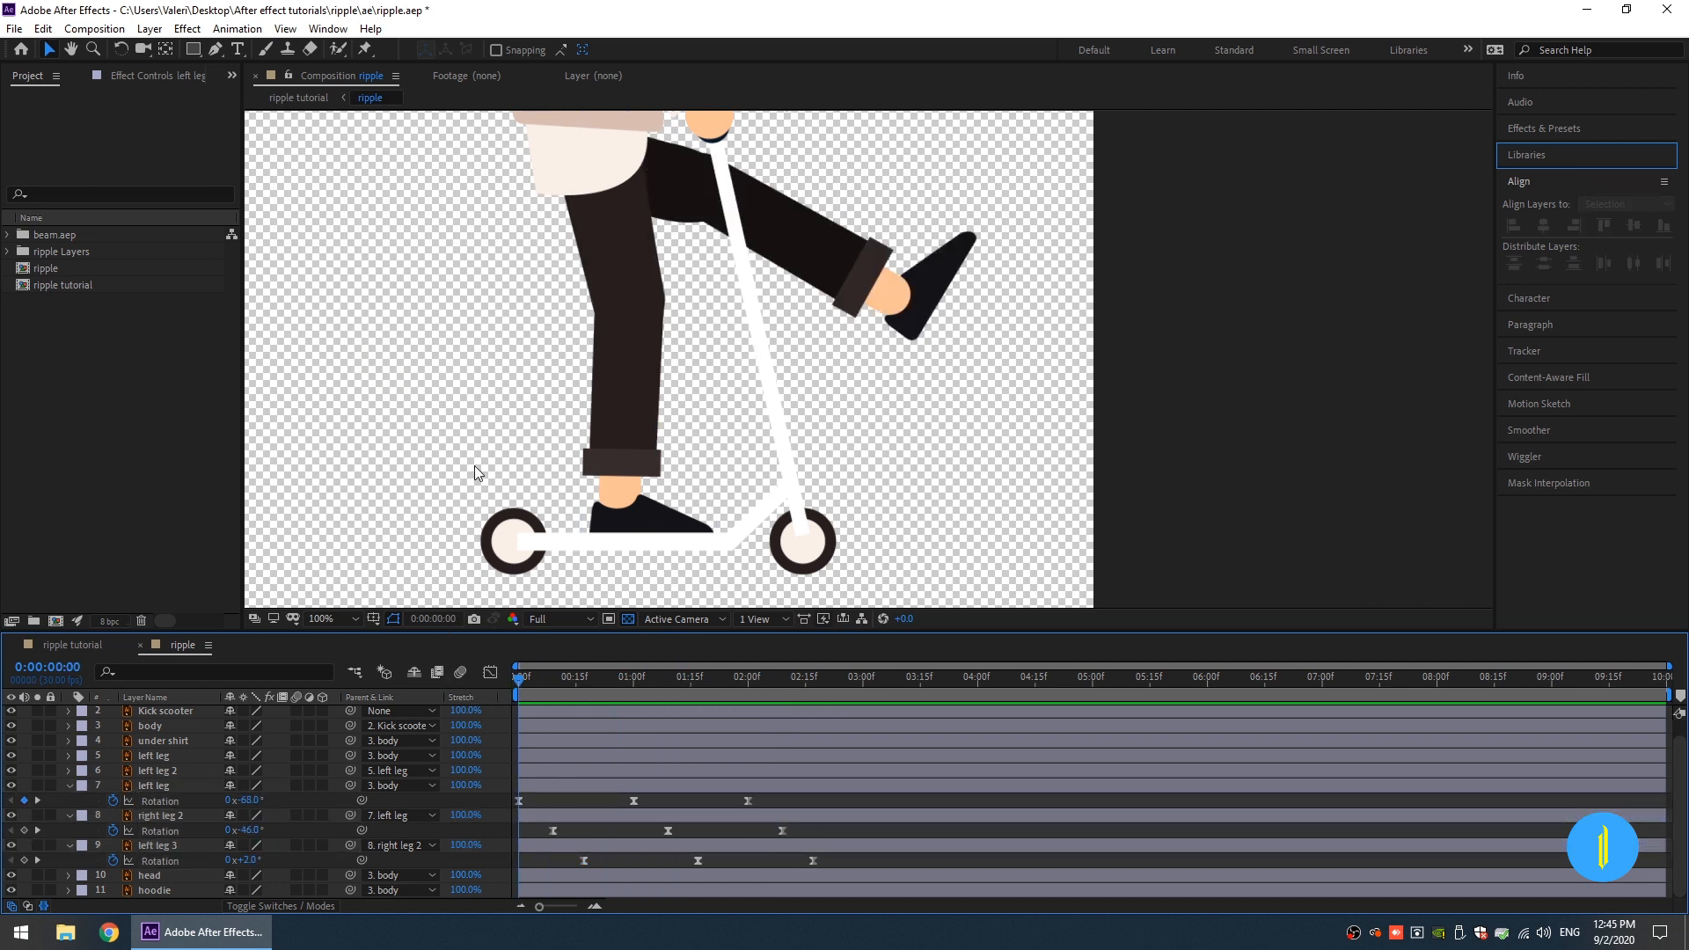
Step: Add the expression loopOut(type = "cycle", numKeyframes = 0) to the rotation of the layer 7 left leg
{"action": "scroll", "coordinate": [626, 385], "scroll_direction": "down", "scroll_amount": 2}
{"action": "left_click_drag", "start_coordinate": [626, 335], "coordinate": [644, 378]}
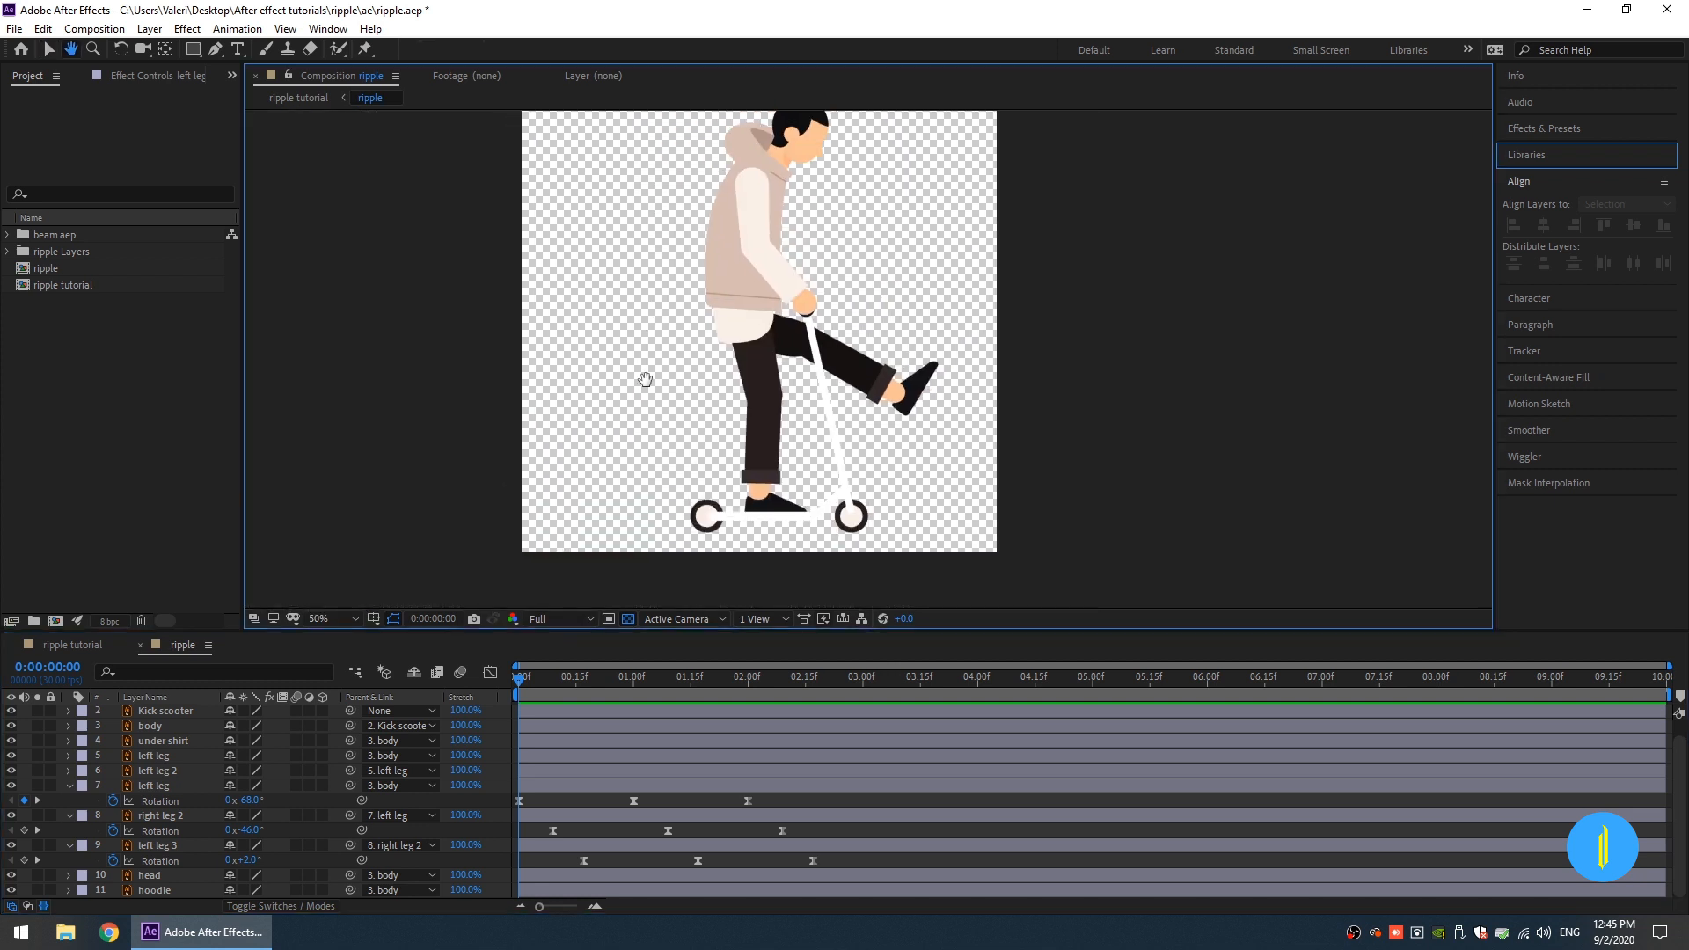
{"action": "key", "text": "v"}
{"action": "left_click", "coordinate": [327, 618]}
{"action": "left_click", "coordinate": [337, 306]}
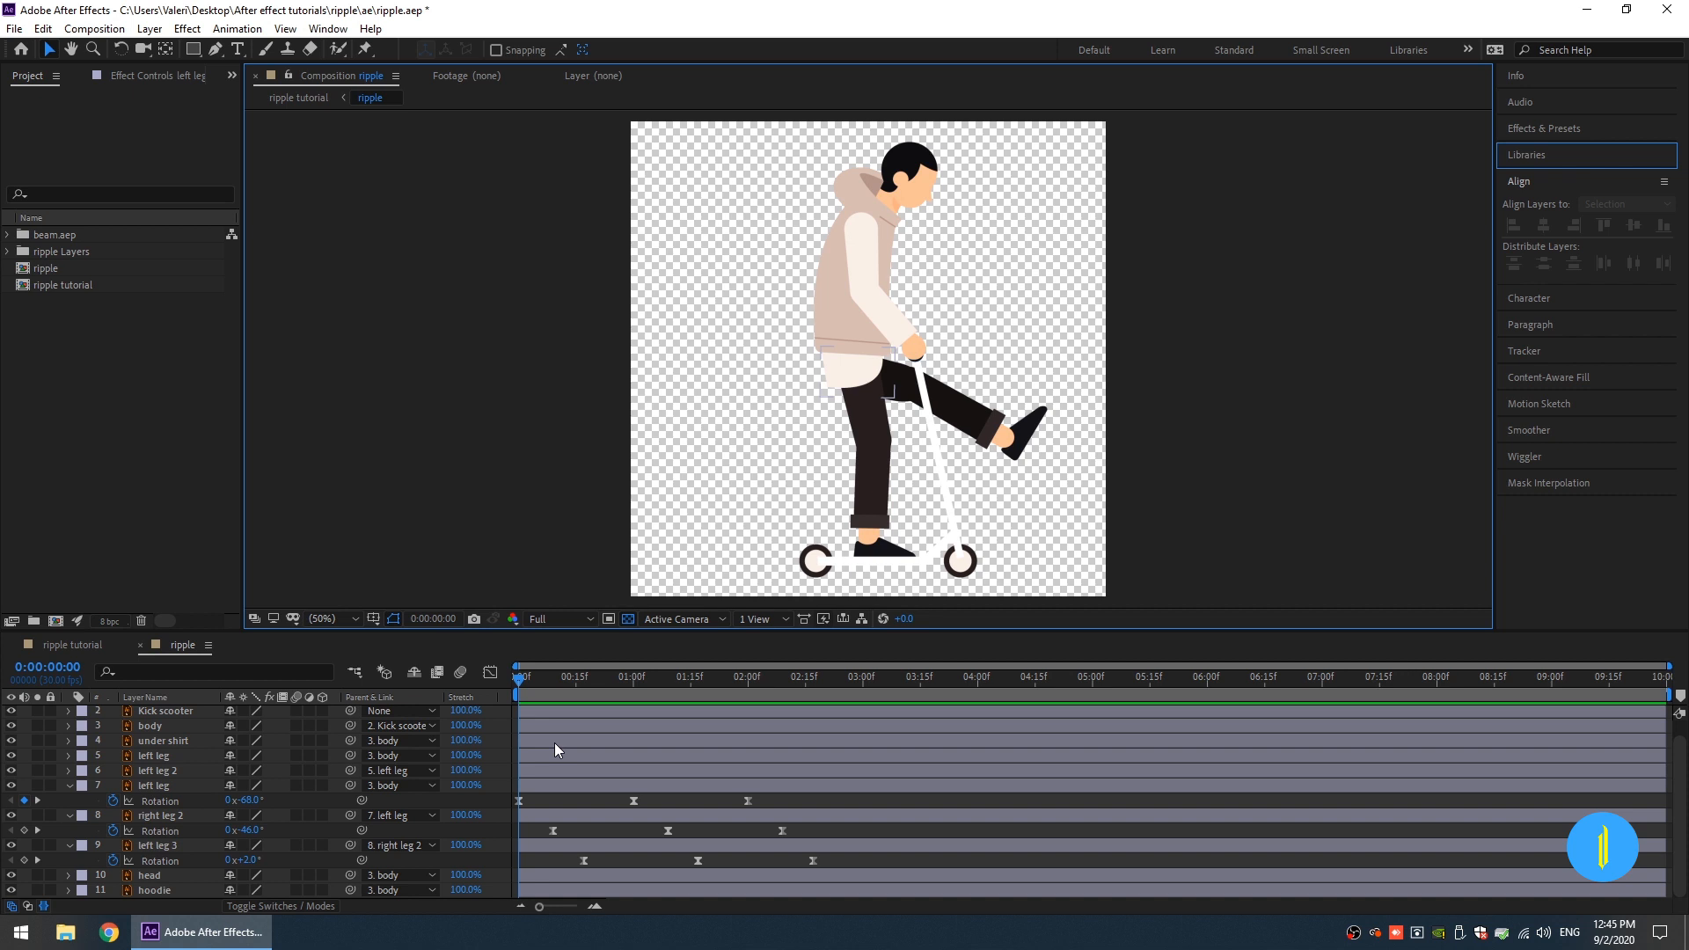
{"action": "left_click", "coordinate": [113, 801], "text": "alt"}
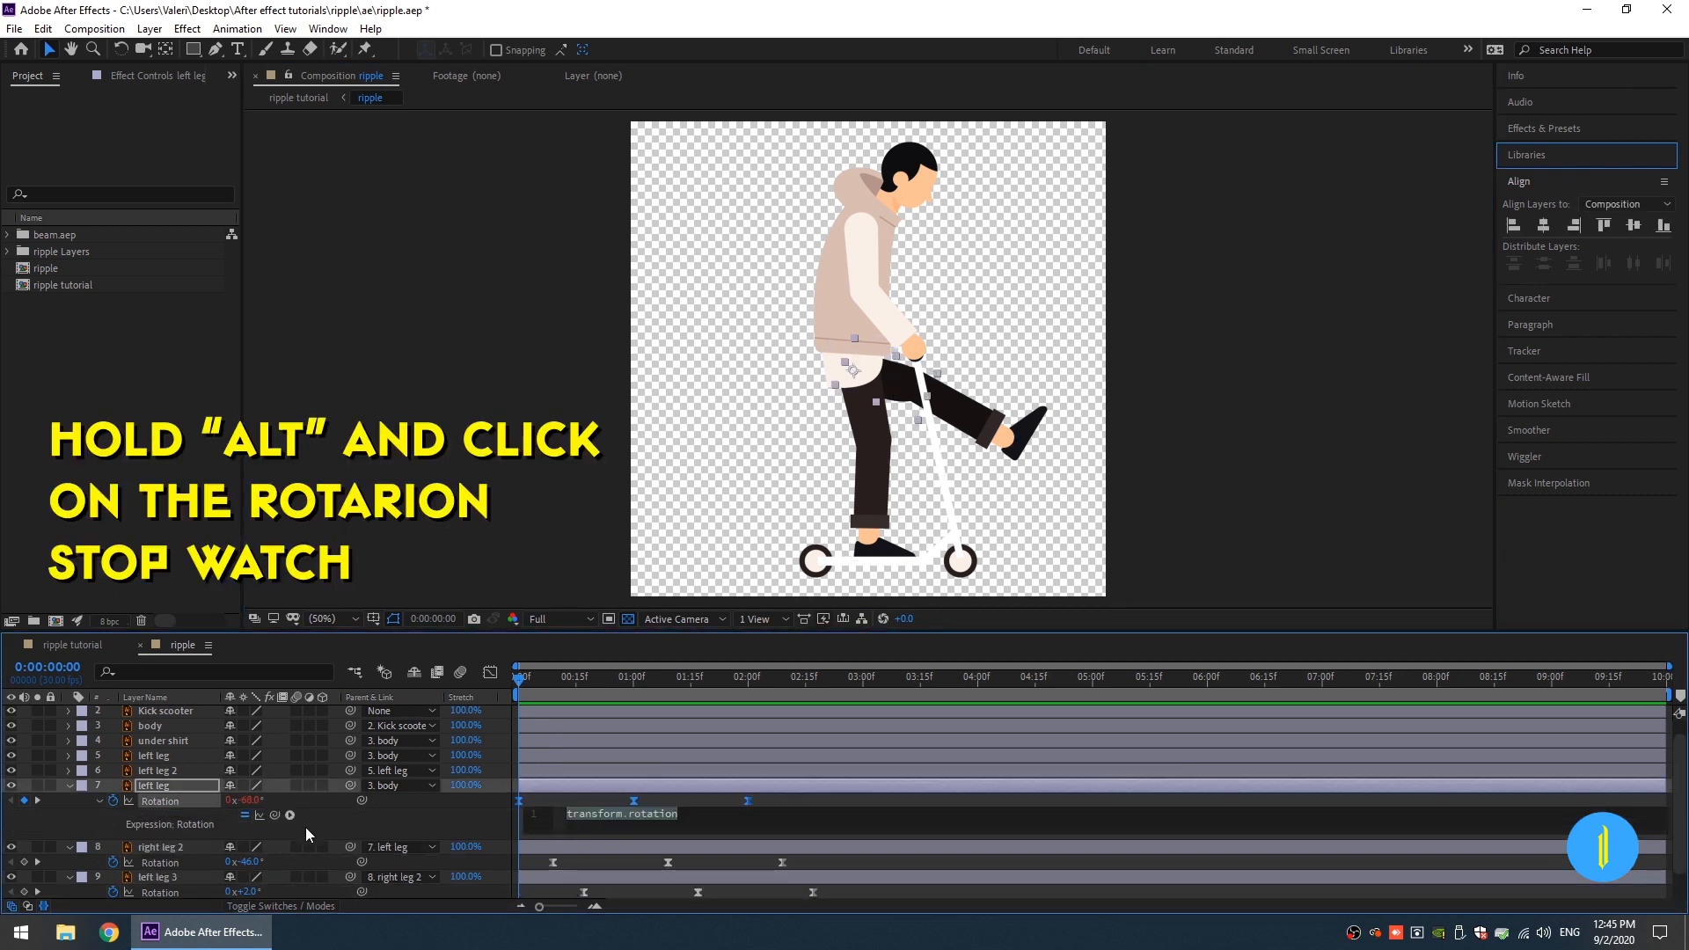
{"action": "left_click", "coordinate": [289, 814]}
{"action": "mouse_move", "coordinate": [351, 725]}
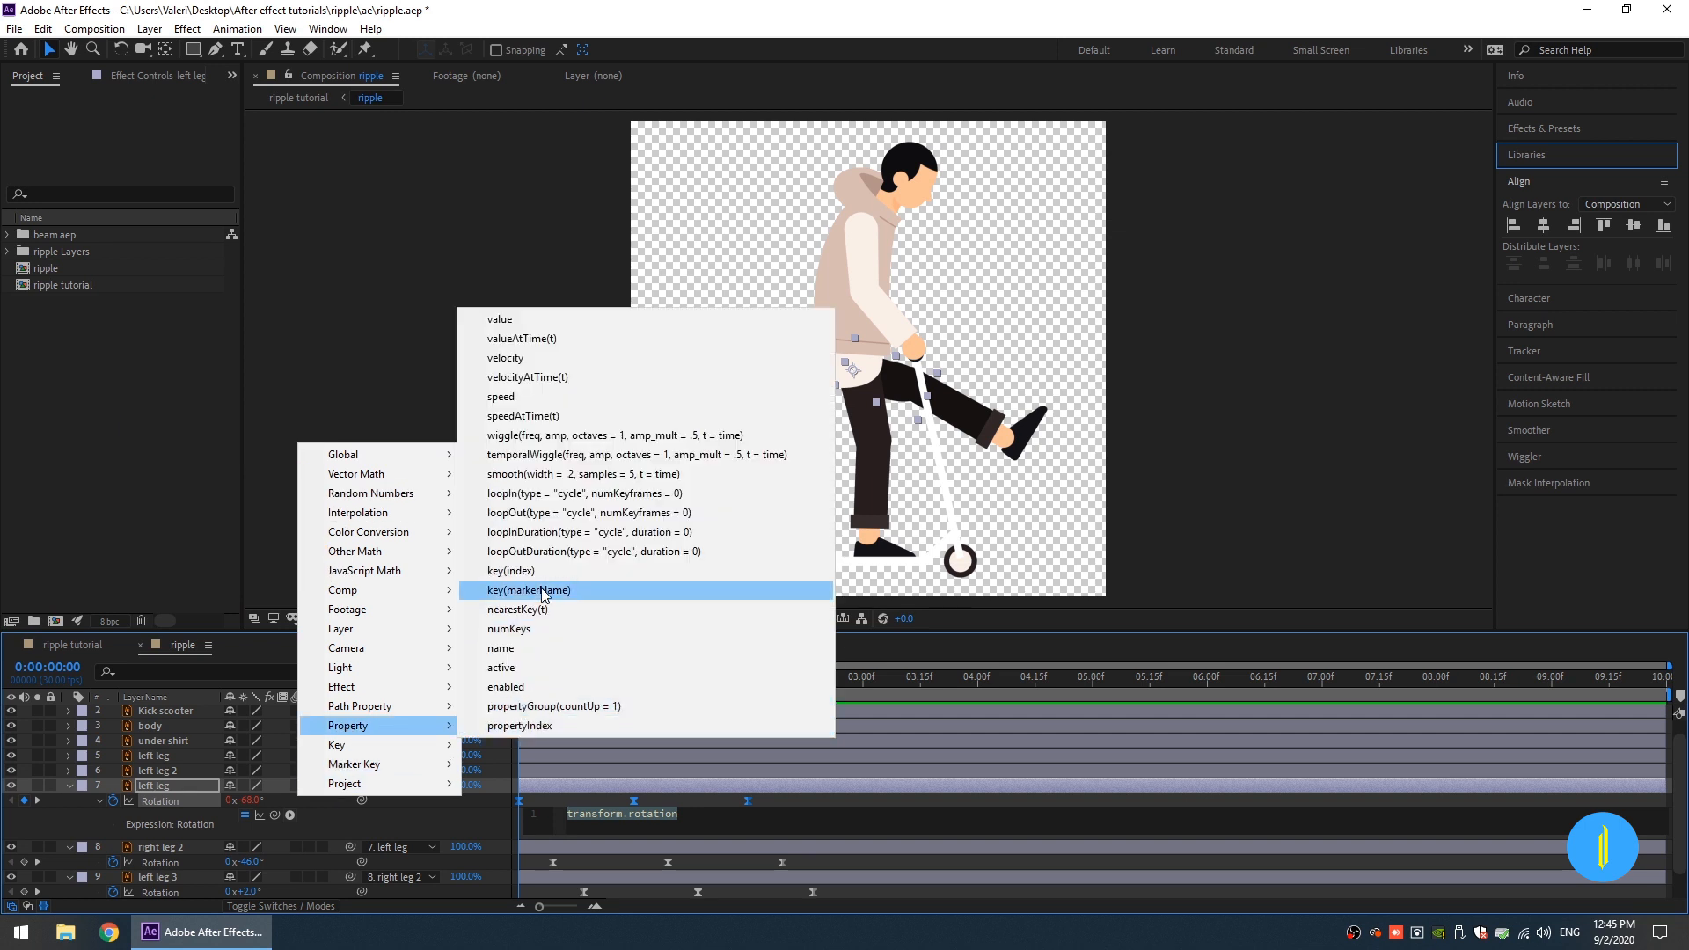
{"action": "left_click", "coordinate": [528, 519]}
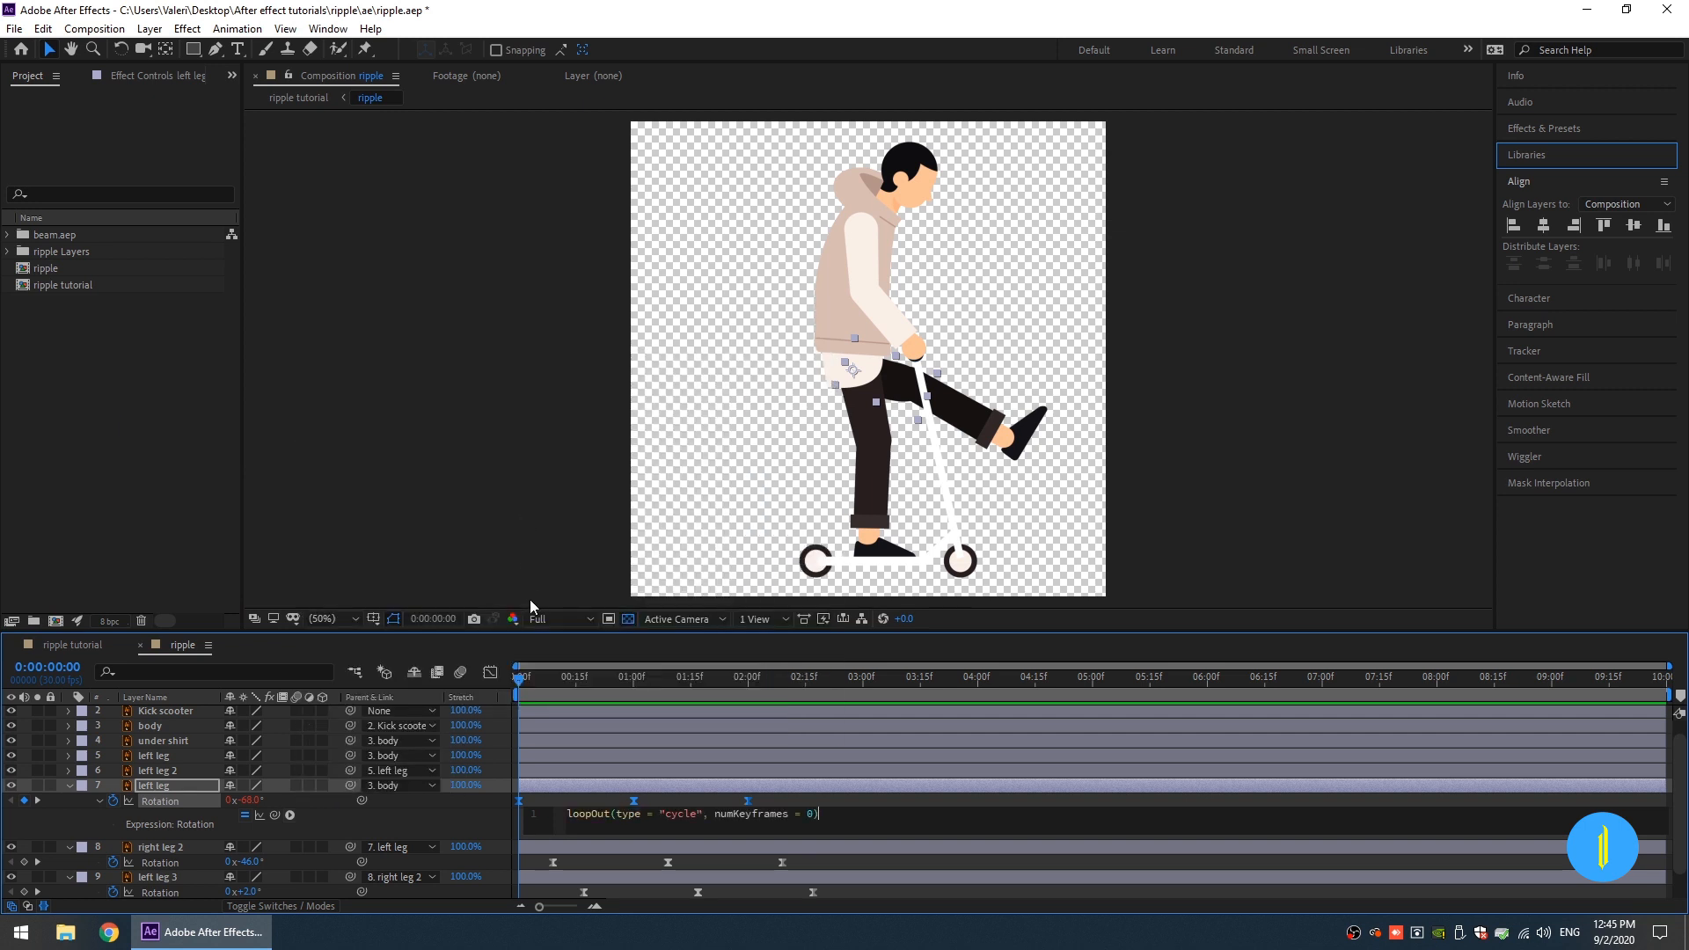
{"action": "left_click", "coordinate": [551, 781]}
Step: Add the expression loopOut(type = "cycle", numKeyframes = 0) to right leg 2's rotation
{"action": "scroll", "coordinate": [552, 781], "scroll_direction": "down", "scroll_amount": 1}
{"action": "left_click", "coordinate": [113, 830], "text": "alt"}
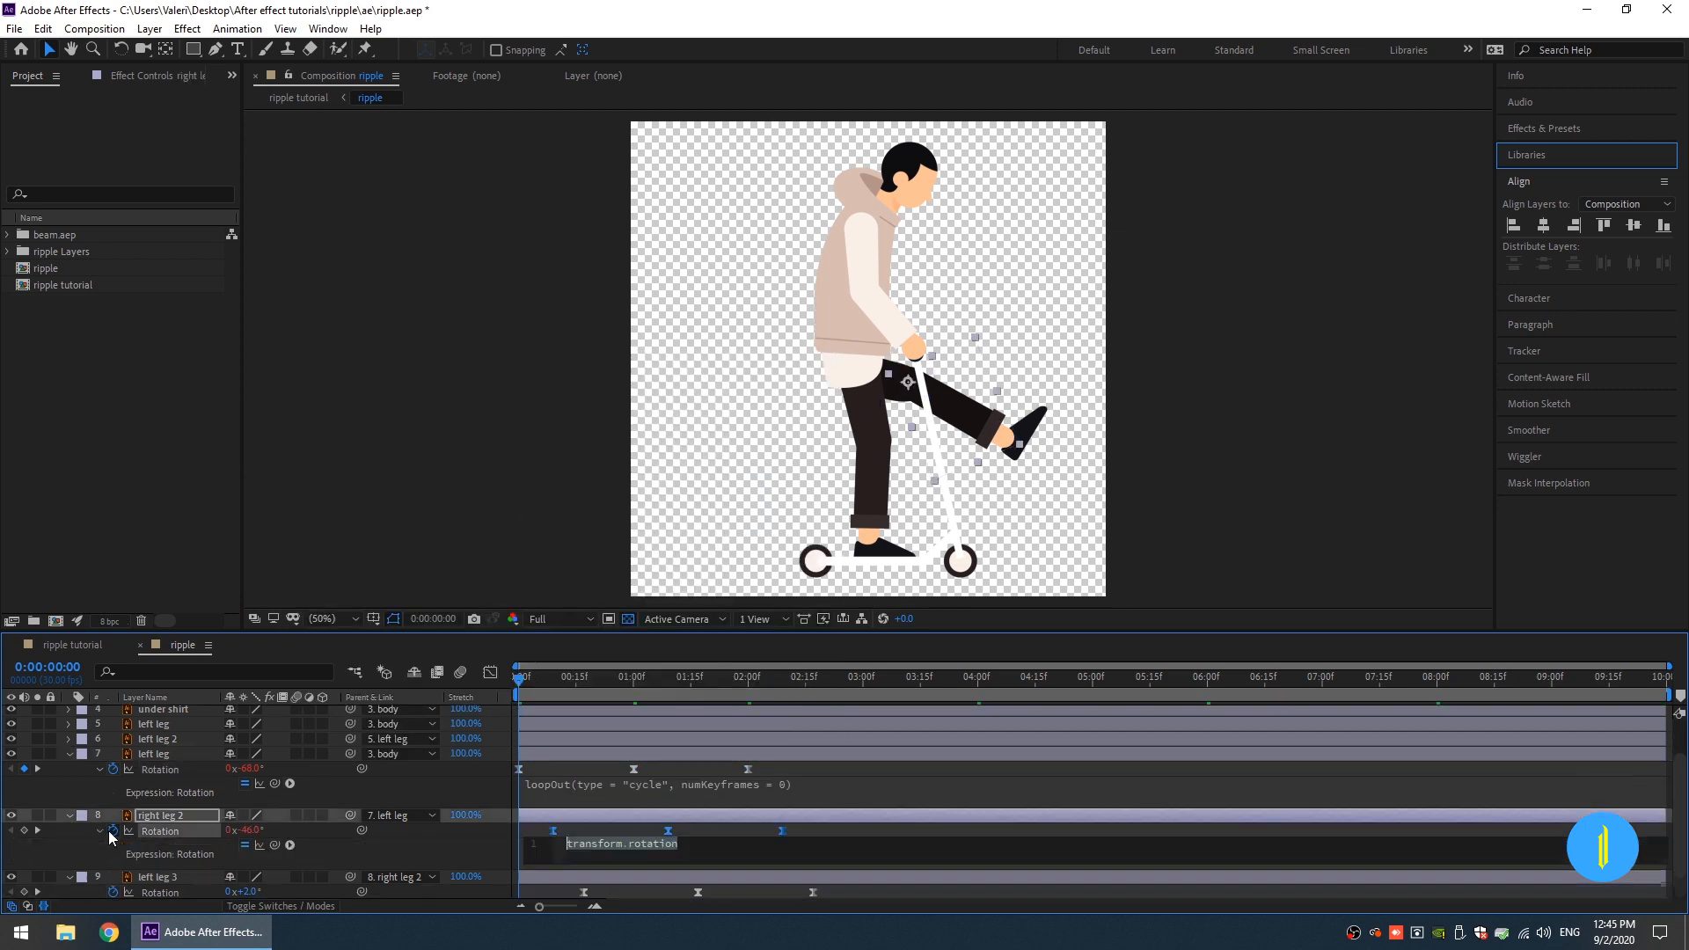
{"action": "left_click", "coordinate": [289, 845]}
{"action": "mouse_move", "coordinate": [370, 756]}
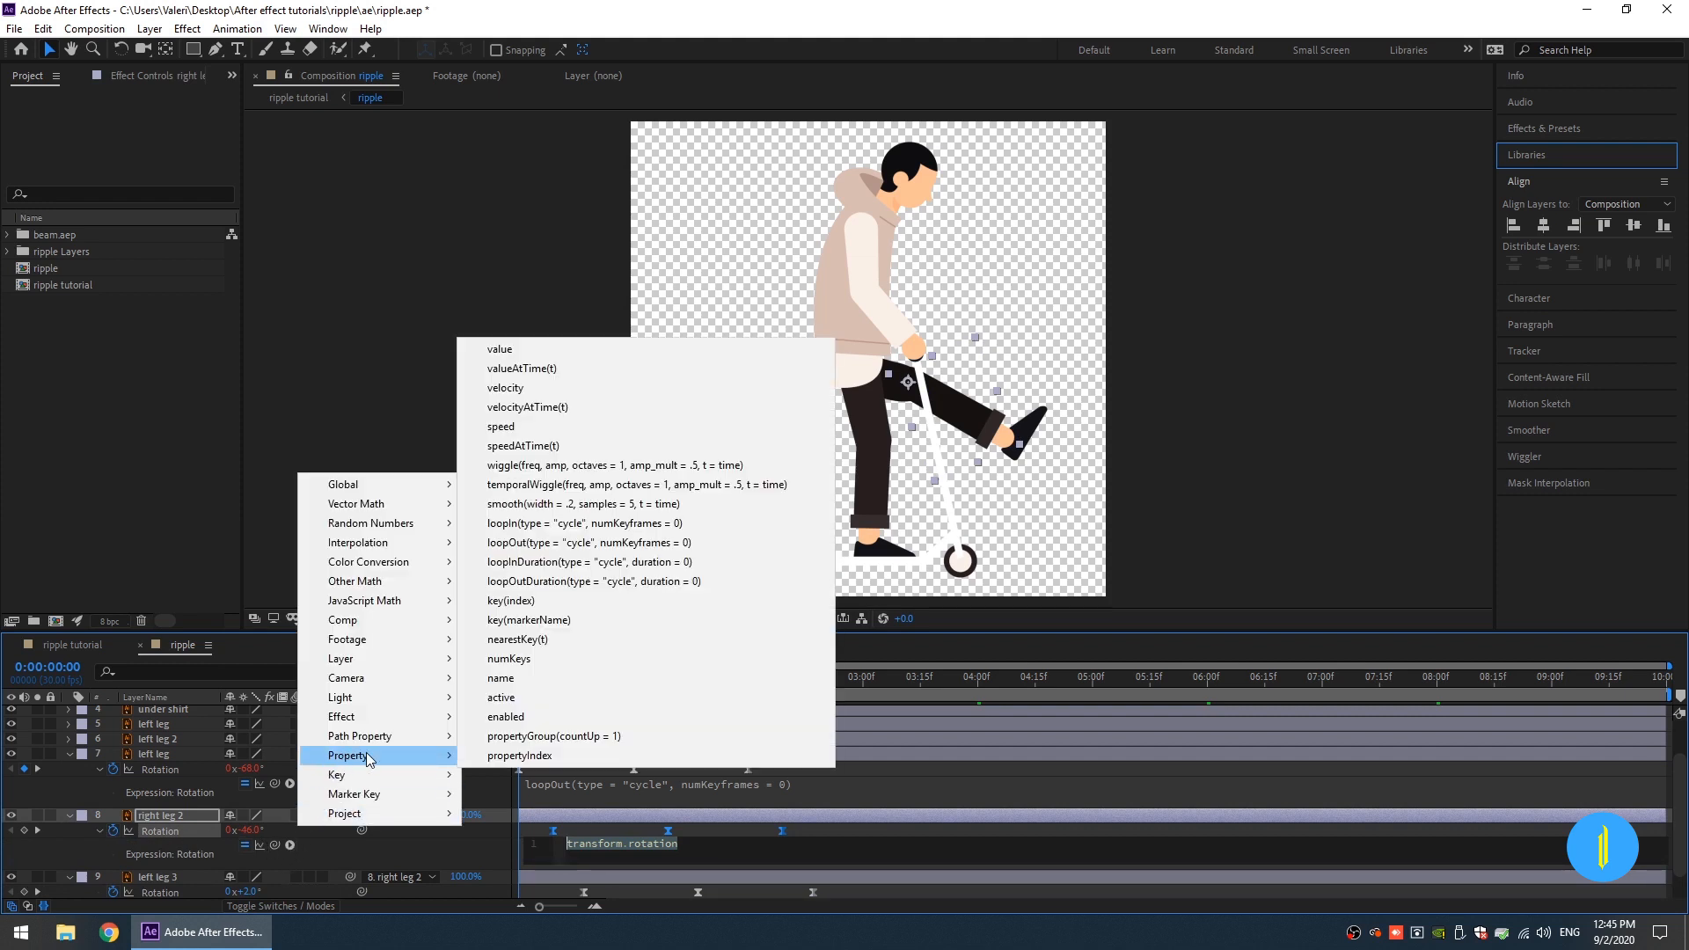
{"action": "left_click", "coordinate": [546, 542]}
{"action": "left_click", "coordinate": [542, 816]}
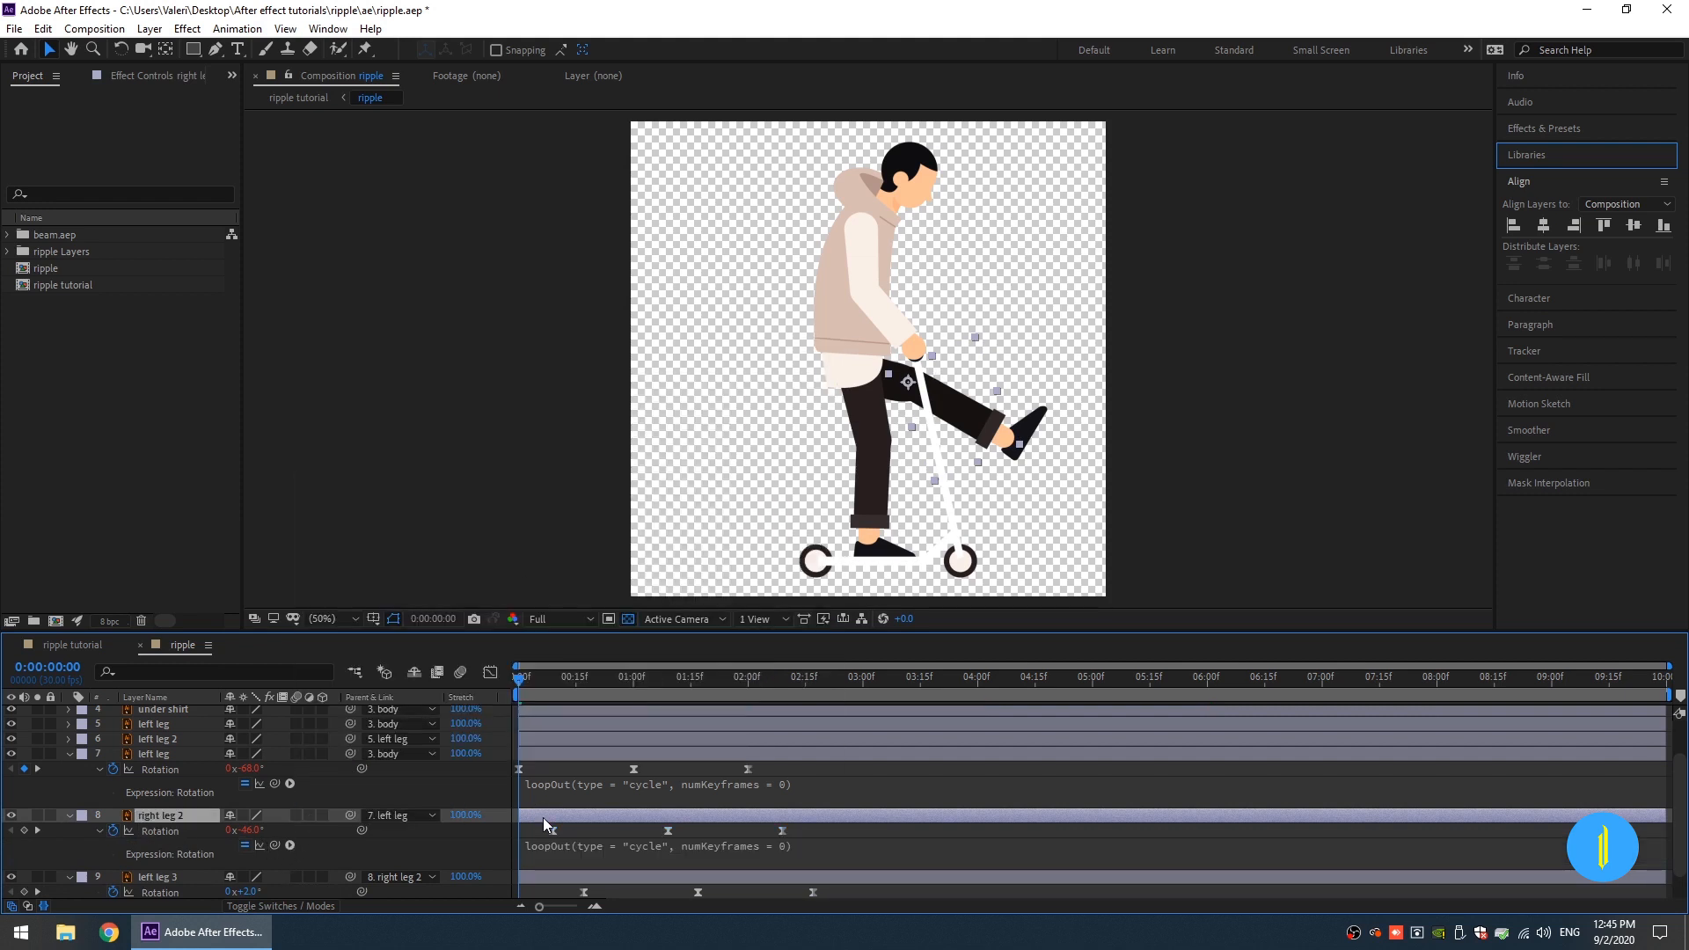
Step: Add the expression loopOut(type = "cycle", numKeyframes = 0) to left leg 3's rotation
{"action": "scroll", "coordinate": [227, 821], "scroll_direction": "down", "scroll_amount": 1}
{"action": "left_click", "coordinate": [112, 861], "text": "alt"}
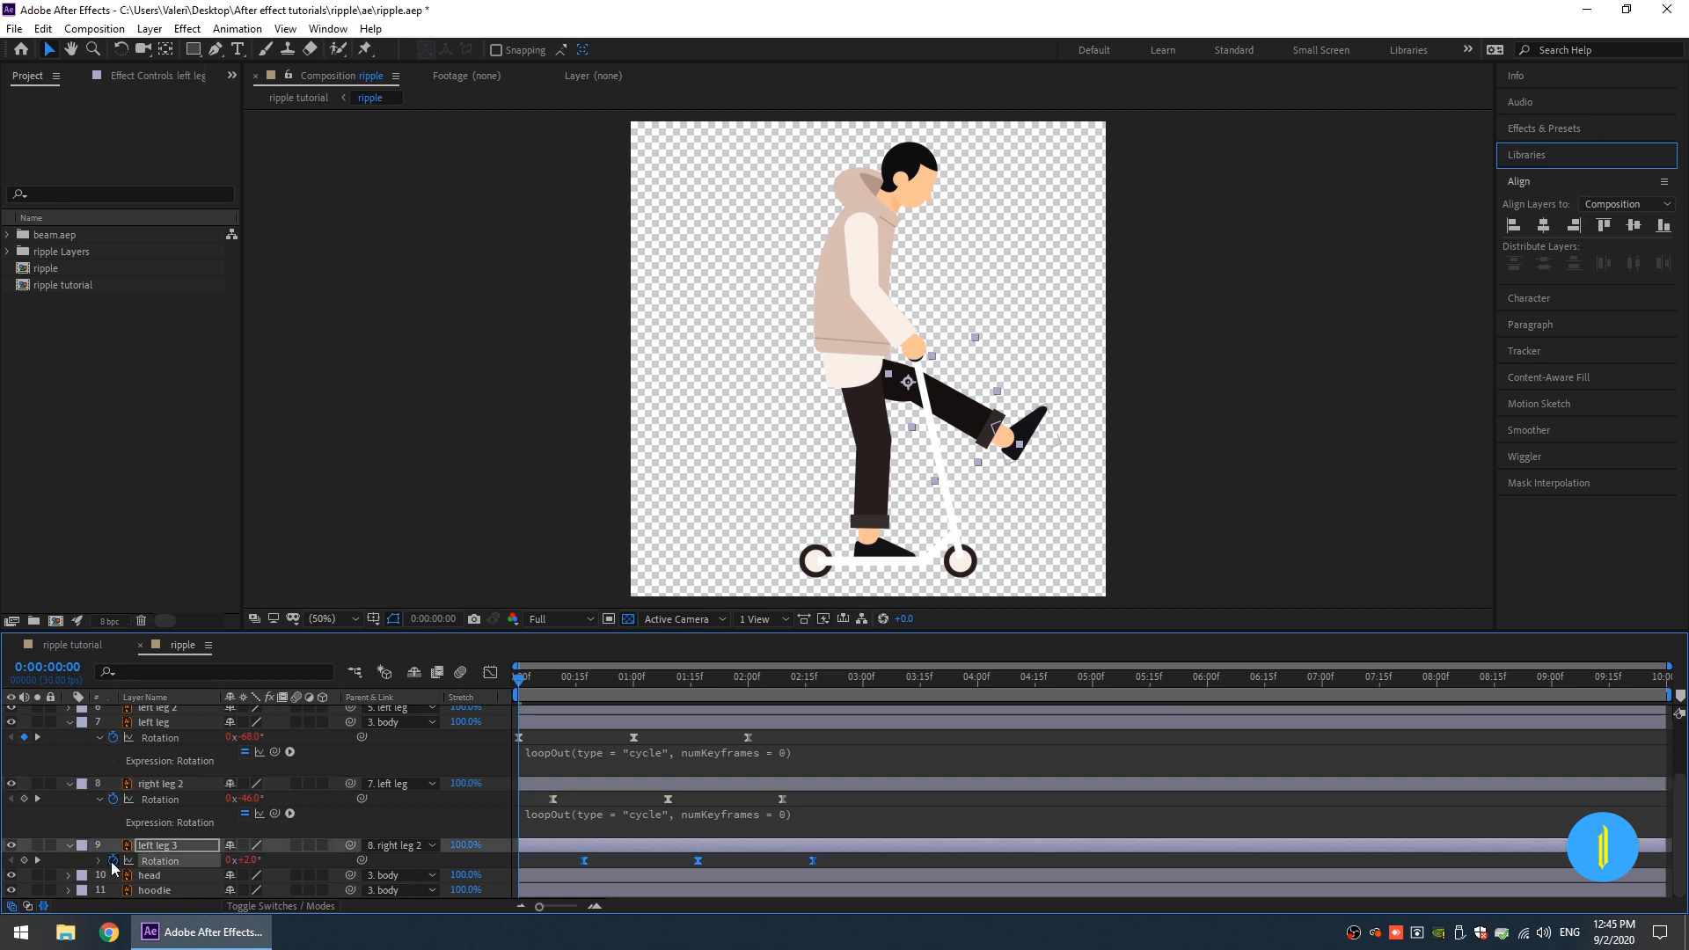
{"action": "left_click", "coordinate": [286, 874]}
{"action": "mouse_move", "coordinate": [378, 785]}
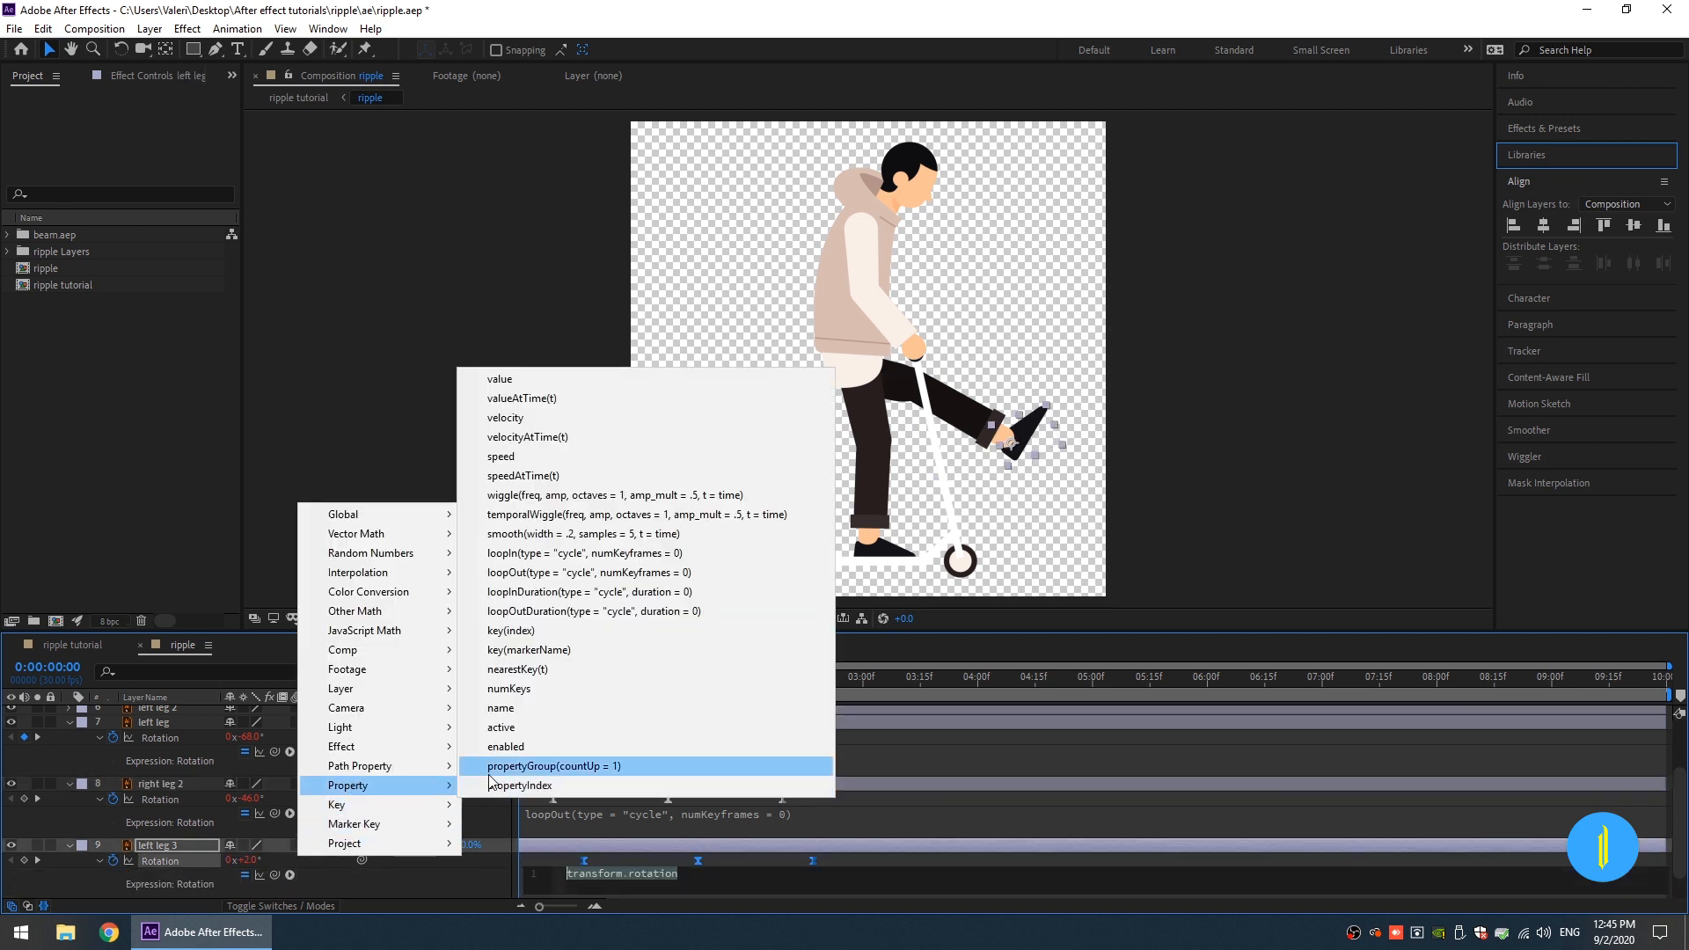
{"action": "left_click", "coordinate": [516, 572]}
{"action": "left_click", "coordinate": [553, 709]}
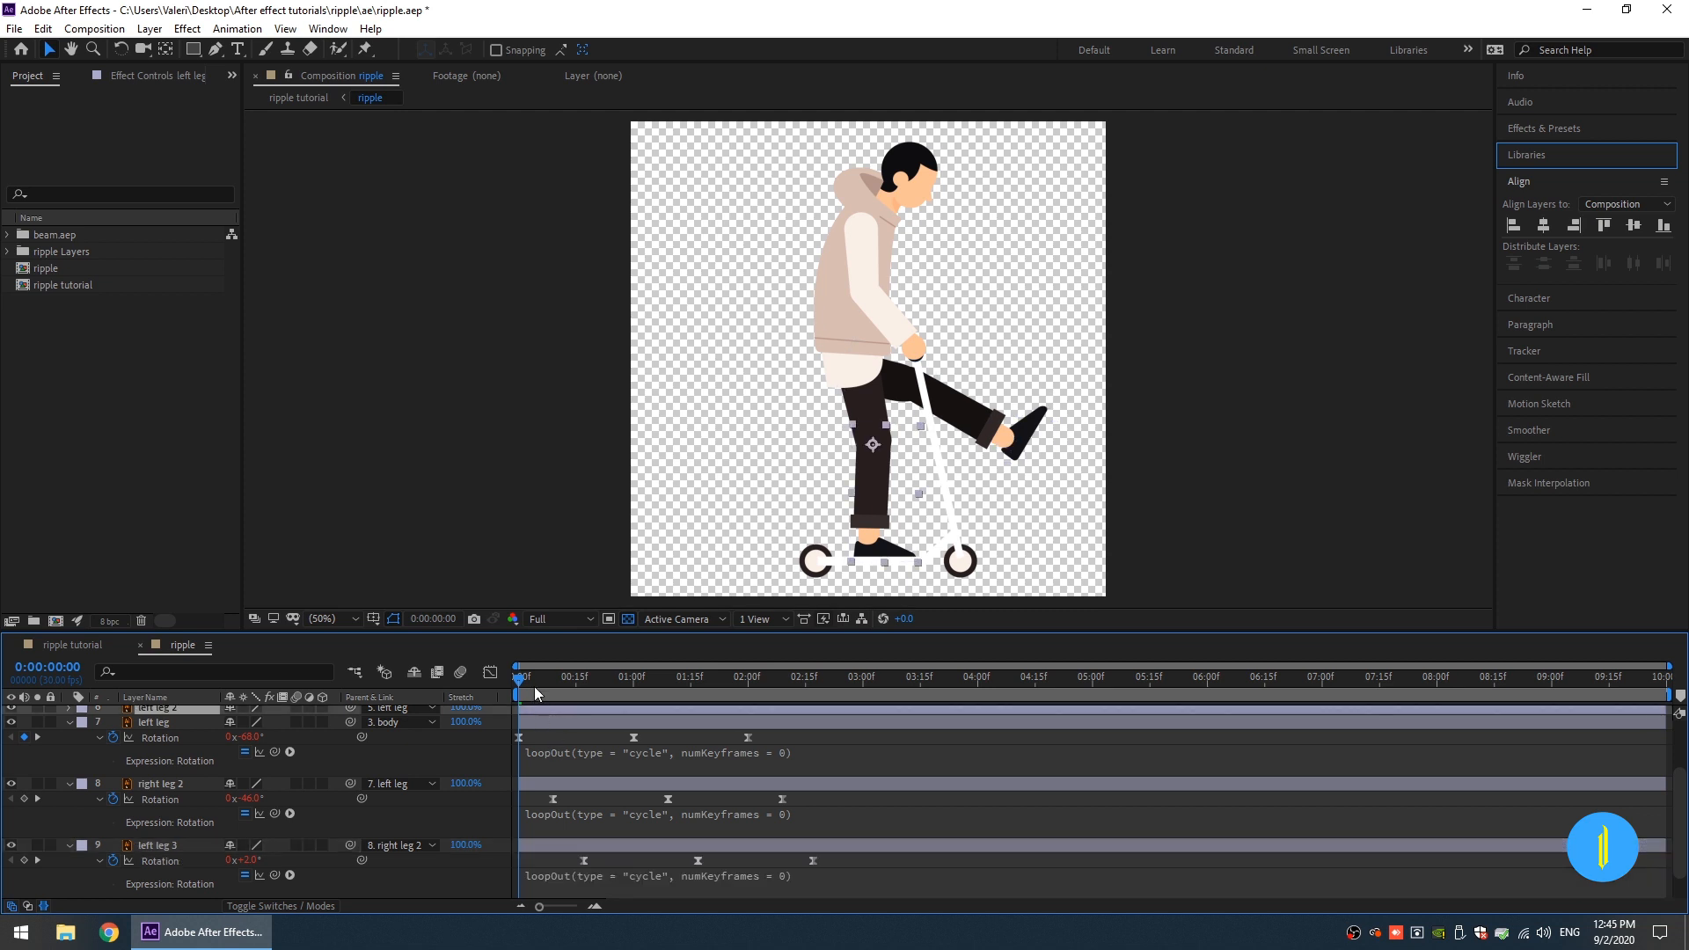
Step: Preview the looping leg swing, return to 0:00:00:00 and collapse the properties of the leg layers
{"action": "key", "text": "space"}
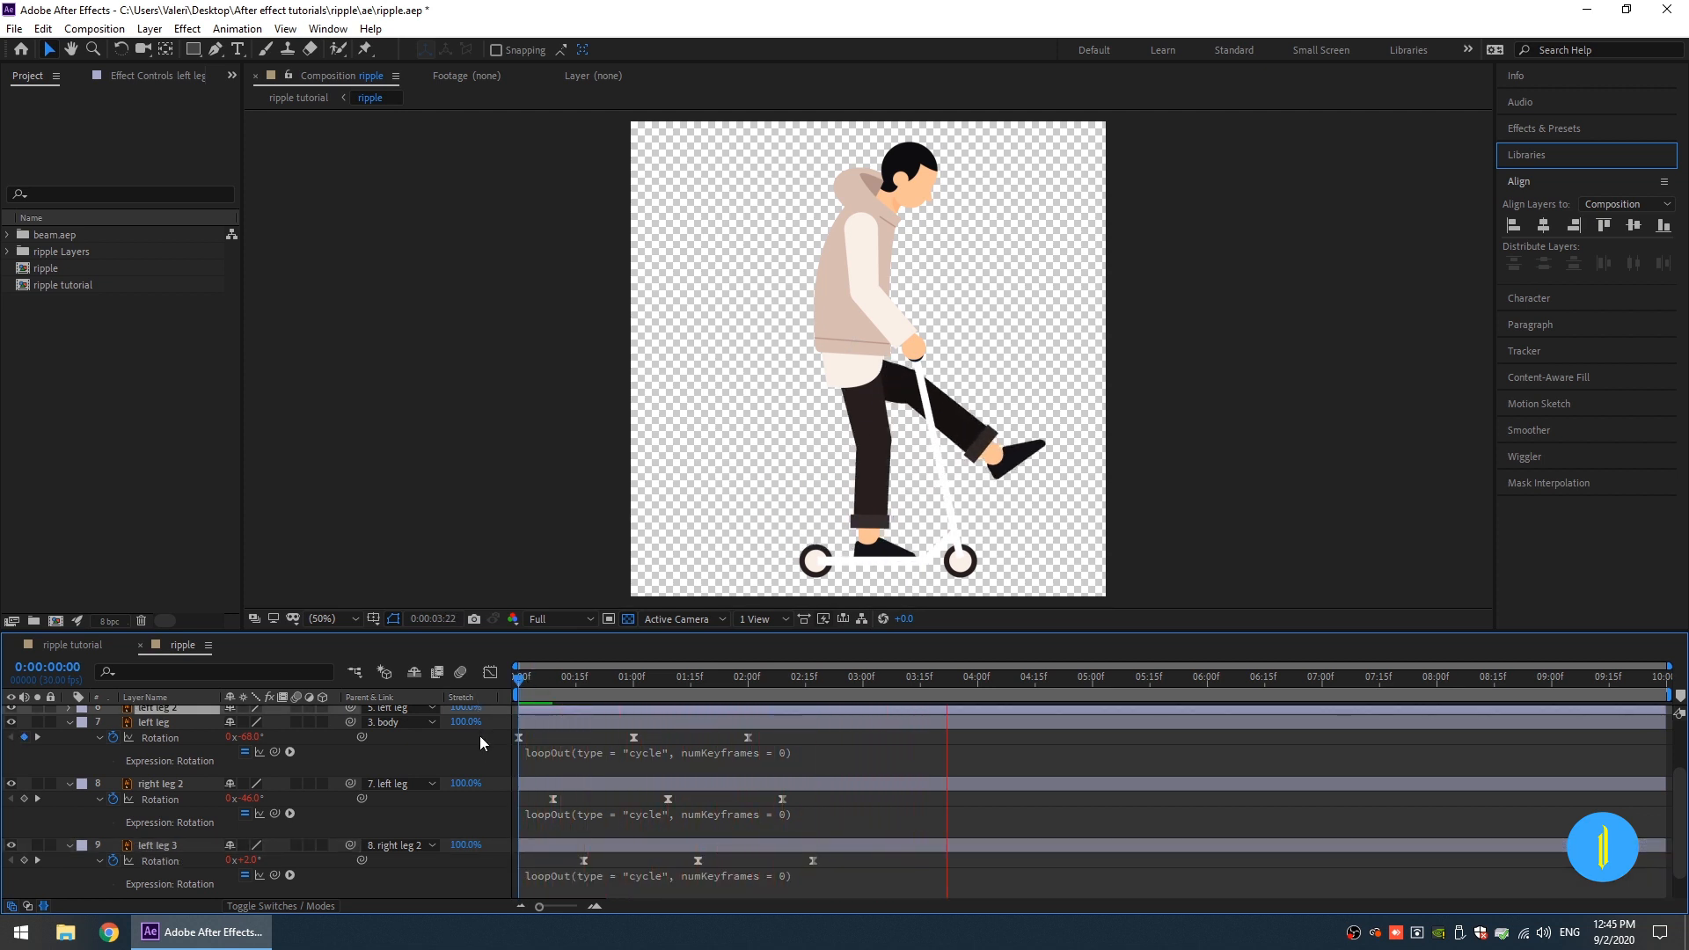
{"action": "key", "text": "space"}
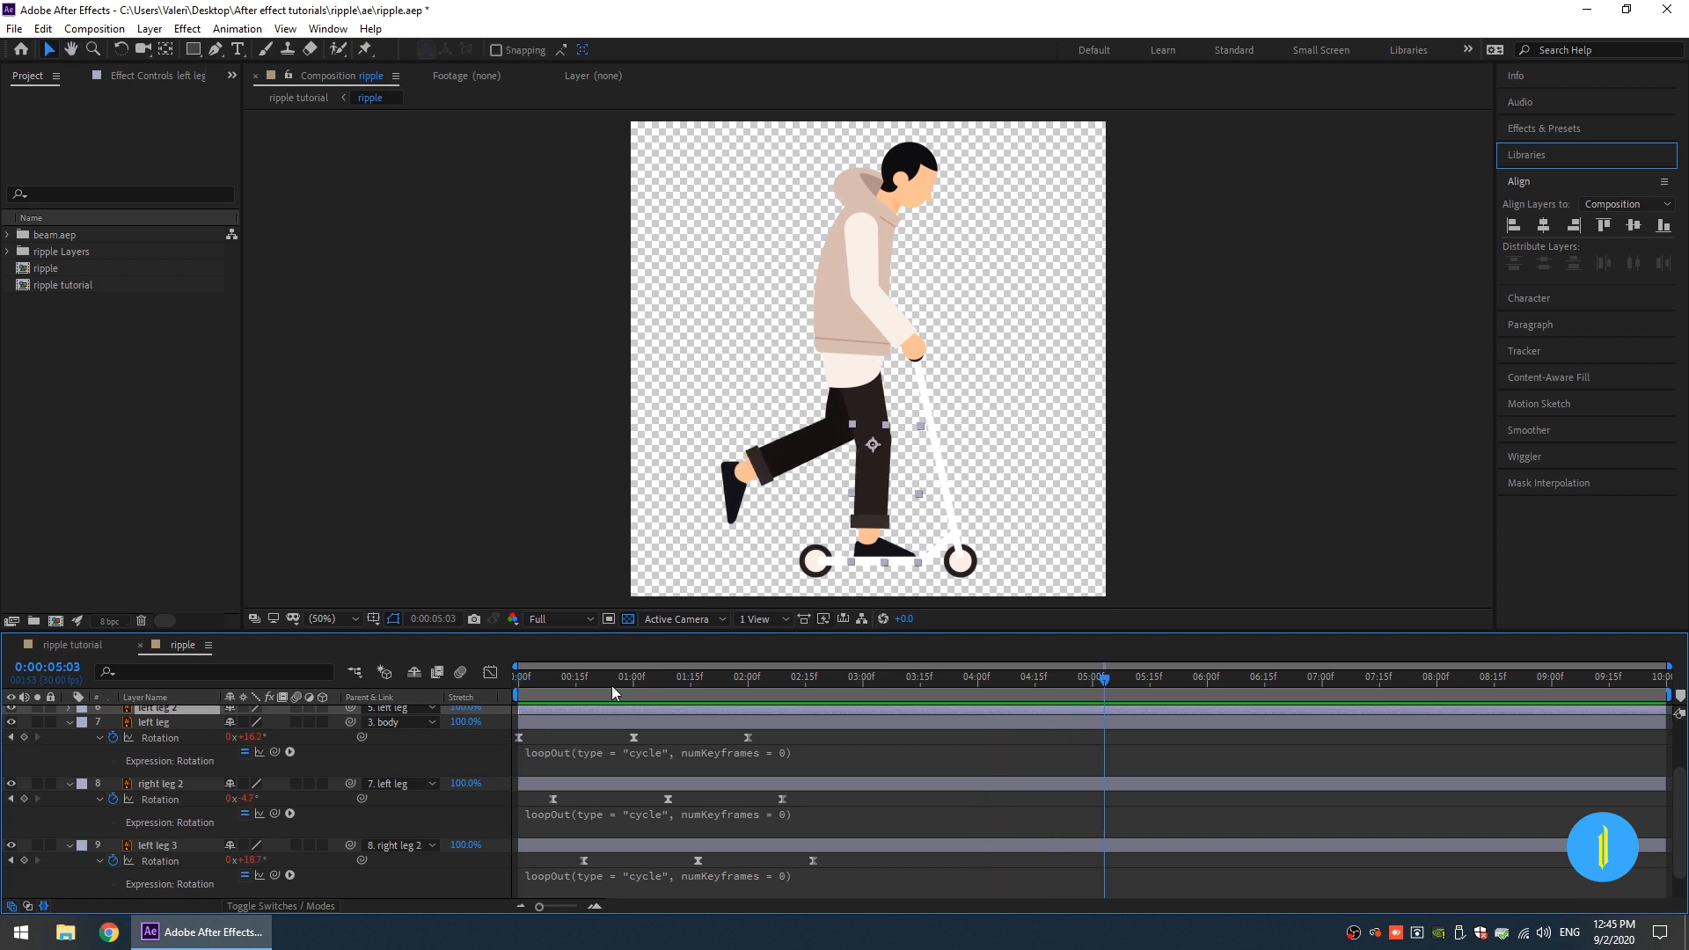
{"action": "left_click_drag", "start_coordinate": [610, 684], "coordinate": [435, 704]}
{"action": "scroll", "coordinate": [131, 816], "scroll_direction": "up", "scroll_amount": 3}
{"action": "left_click", "coordinate": [69, 802]}
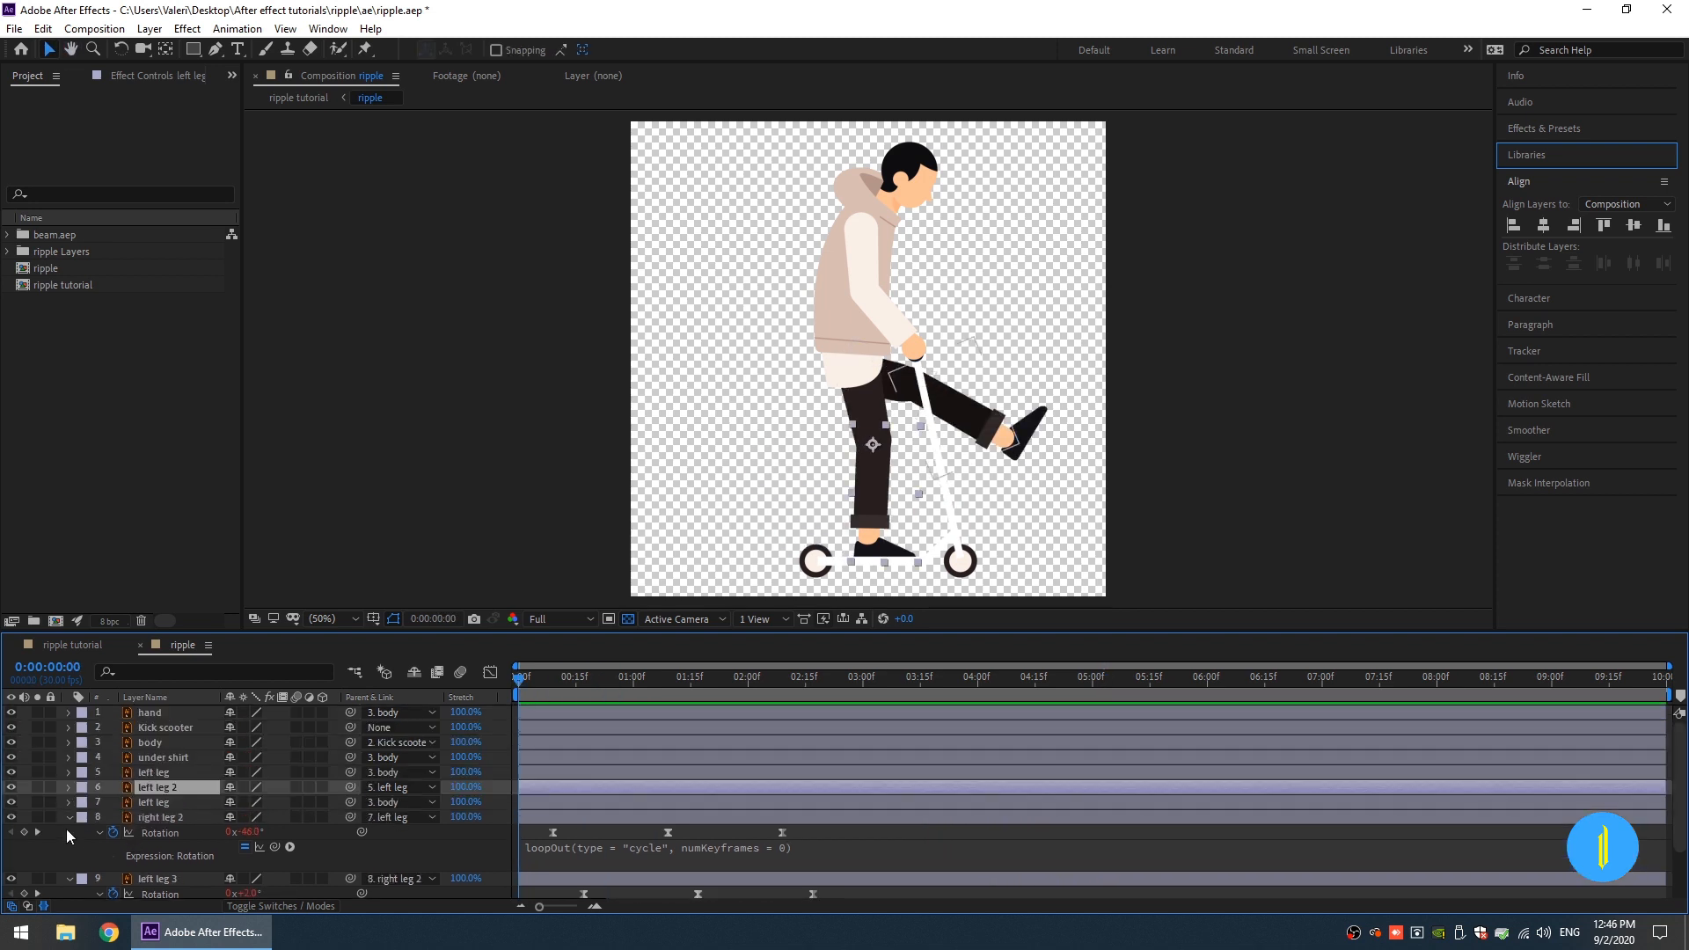
{"action": "left_click", "coordinate": [68, 817]}
Step: Keyframe the head layer's rotation at 5° at 0:00:00:00 and -23° at 0:00:01:00
{"action": "left_click", "coordinate": [167, 713]}
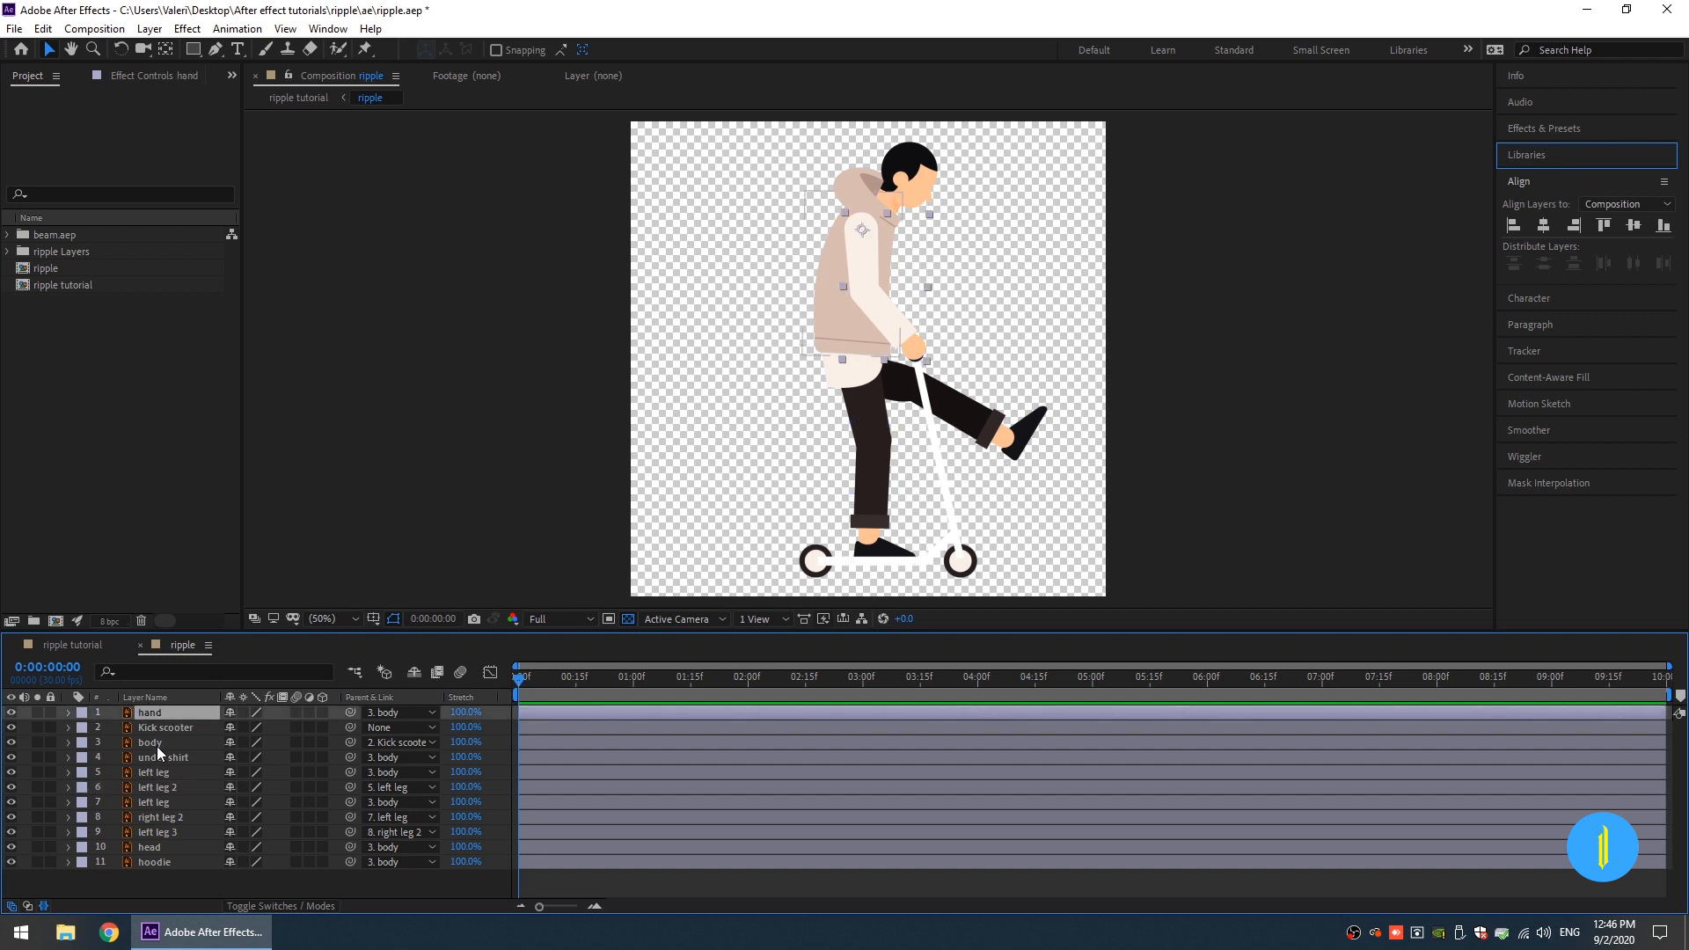
{"action": "left_click", "coordinate": [155, 848]}
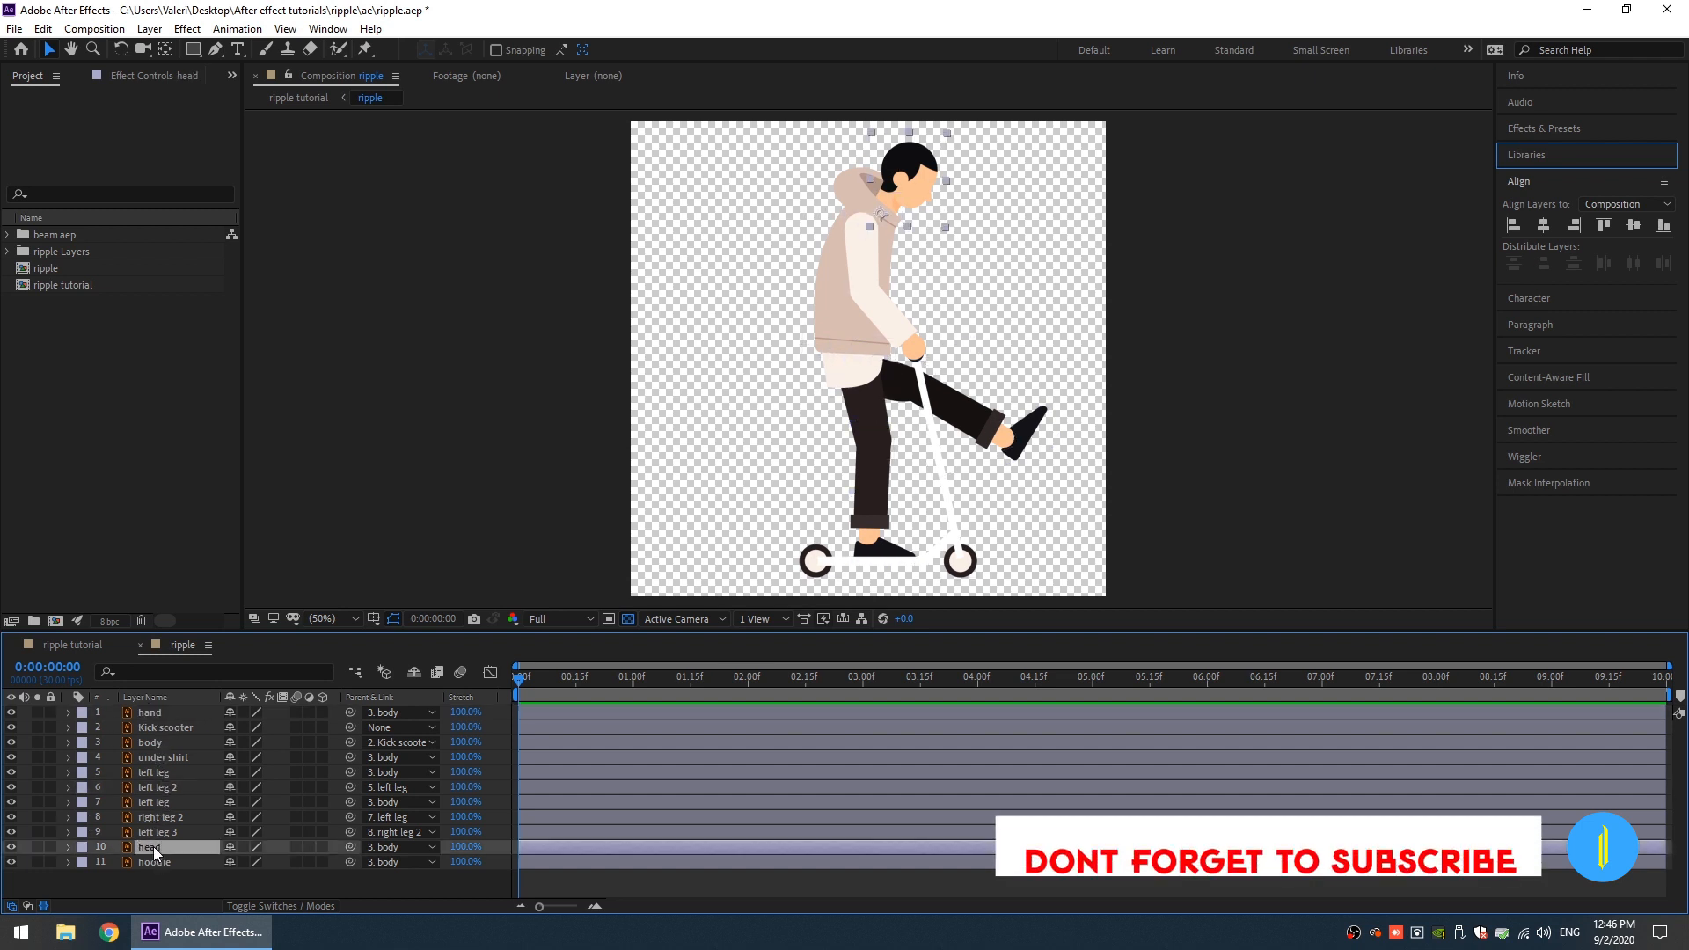
{"action": "scroll", "coordinate": [901, 227], "scroll_direction": "up", "scroll_amount": 1}
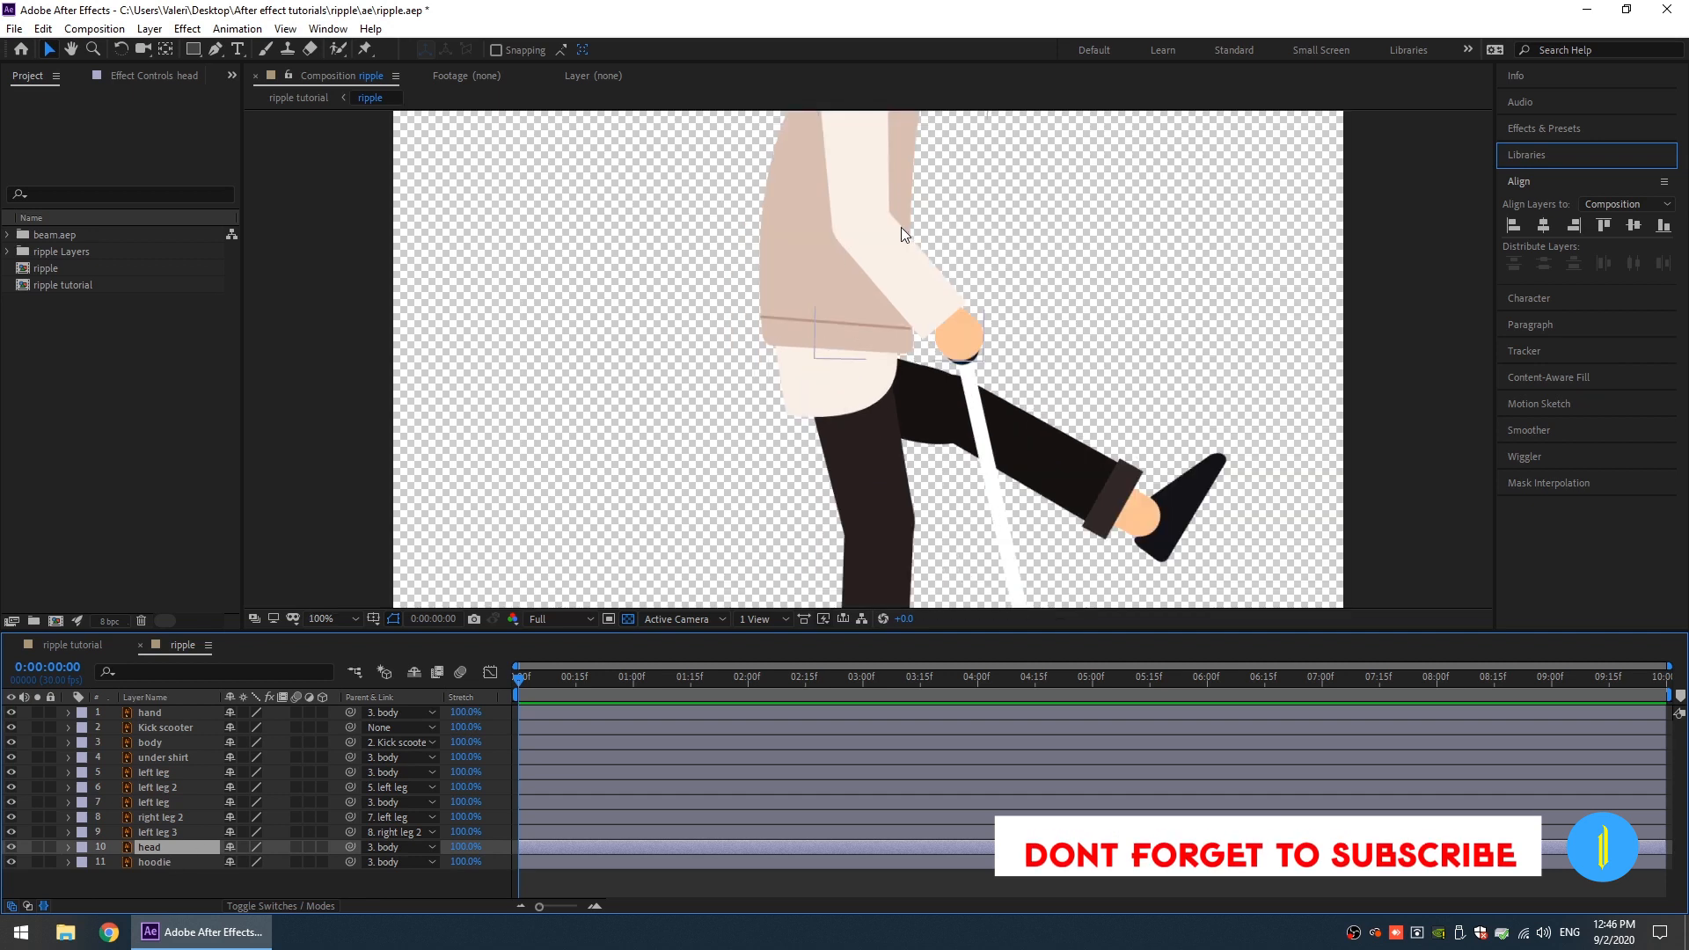
{"action": "key", "text": "space"}
{"action": "left_click_drag", "start_coordinate": [854, 186], "coordinate": [721, 425]}
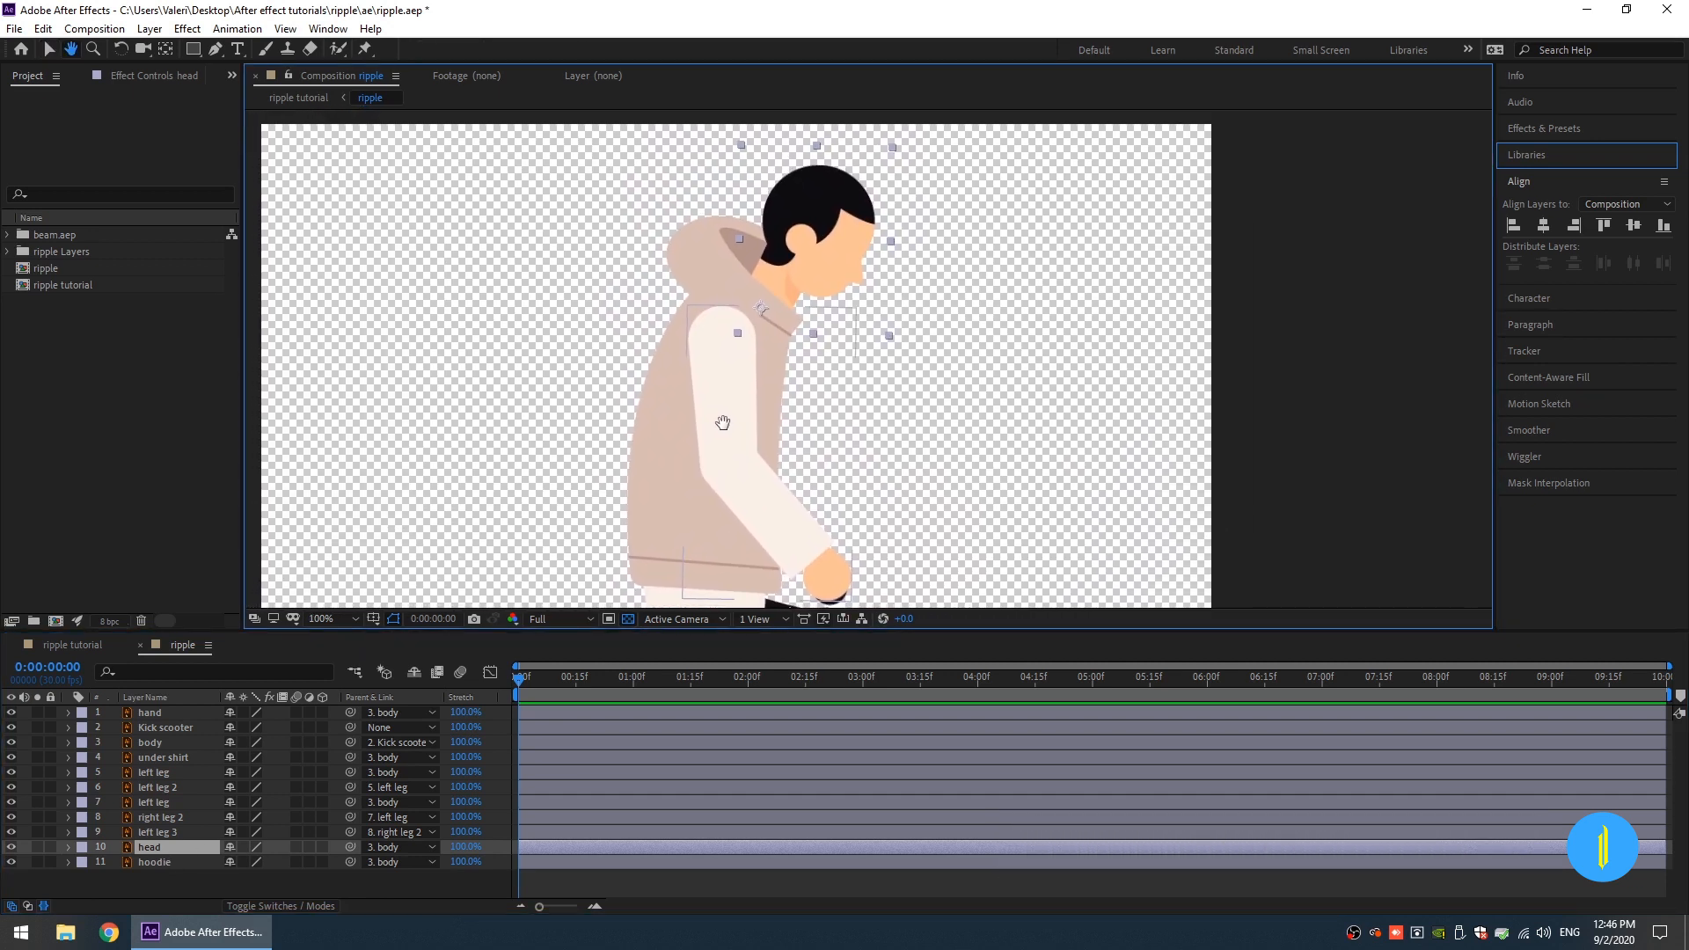
{"action": "key", "text": "r"}
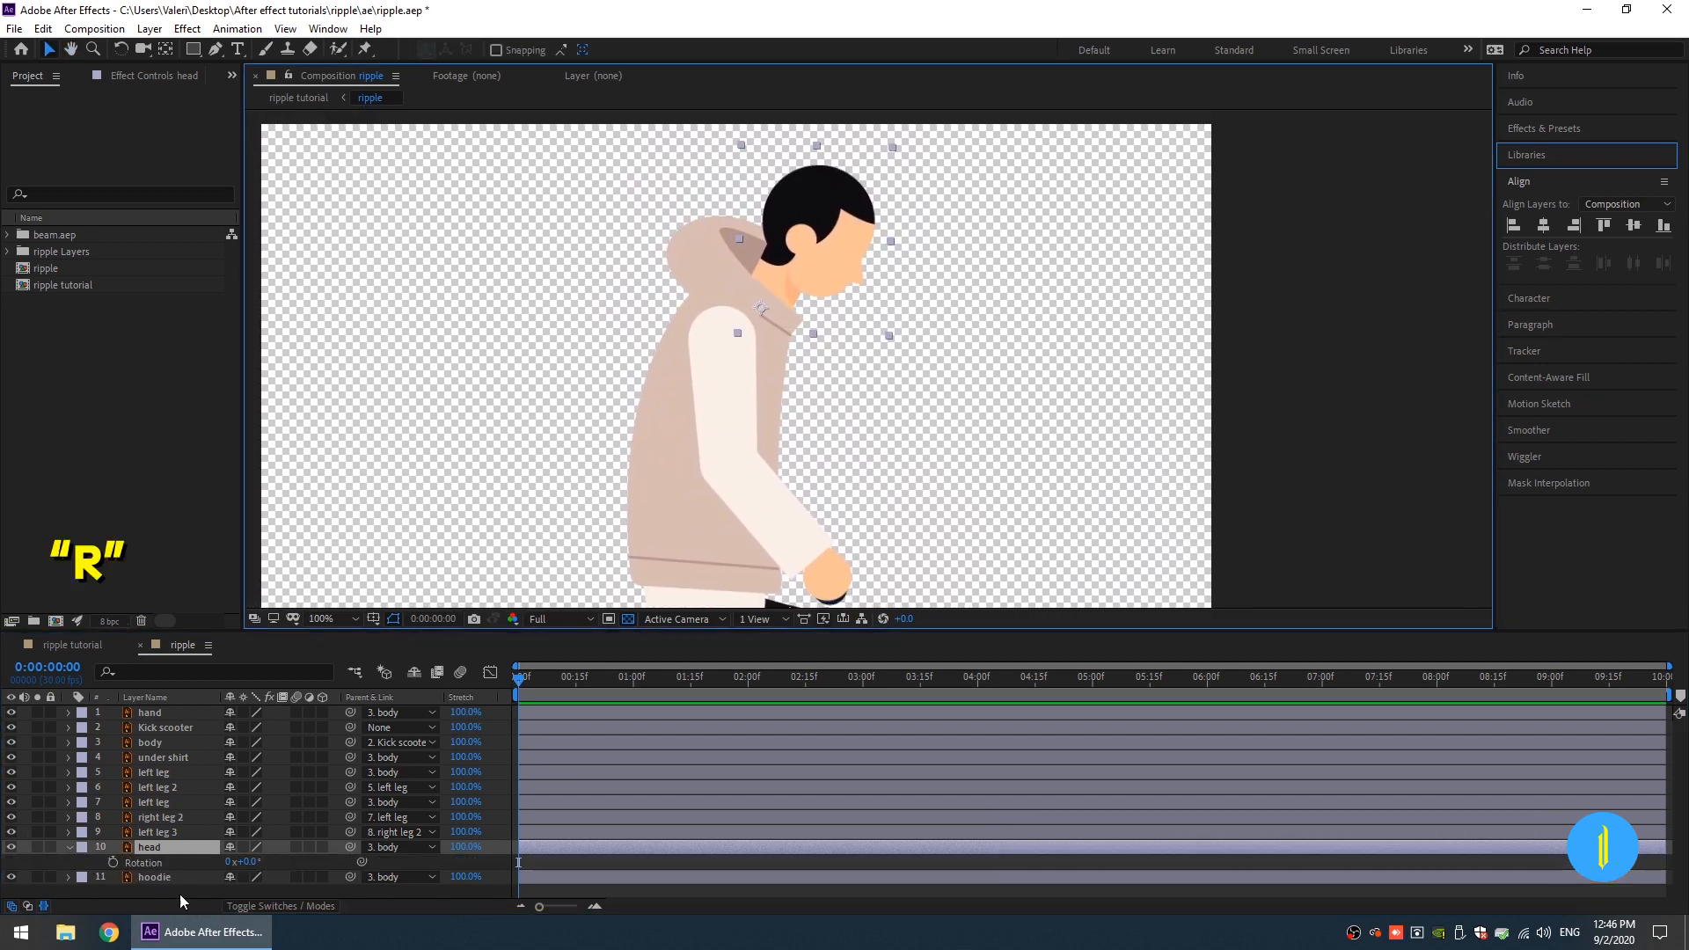
{"action": "left_click", "coordinate": [112, 863]}
{"action": "left_click_drag", "start_coordinate": [246, 862], "coordinate": [277, 871]}
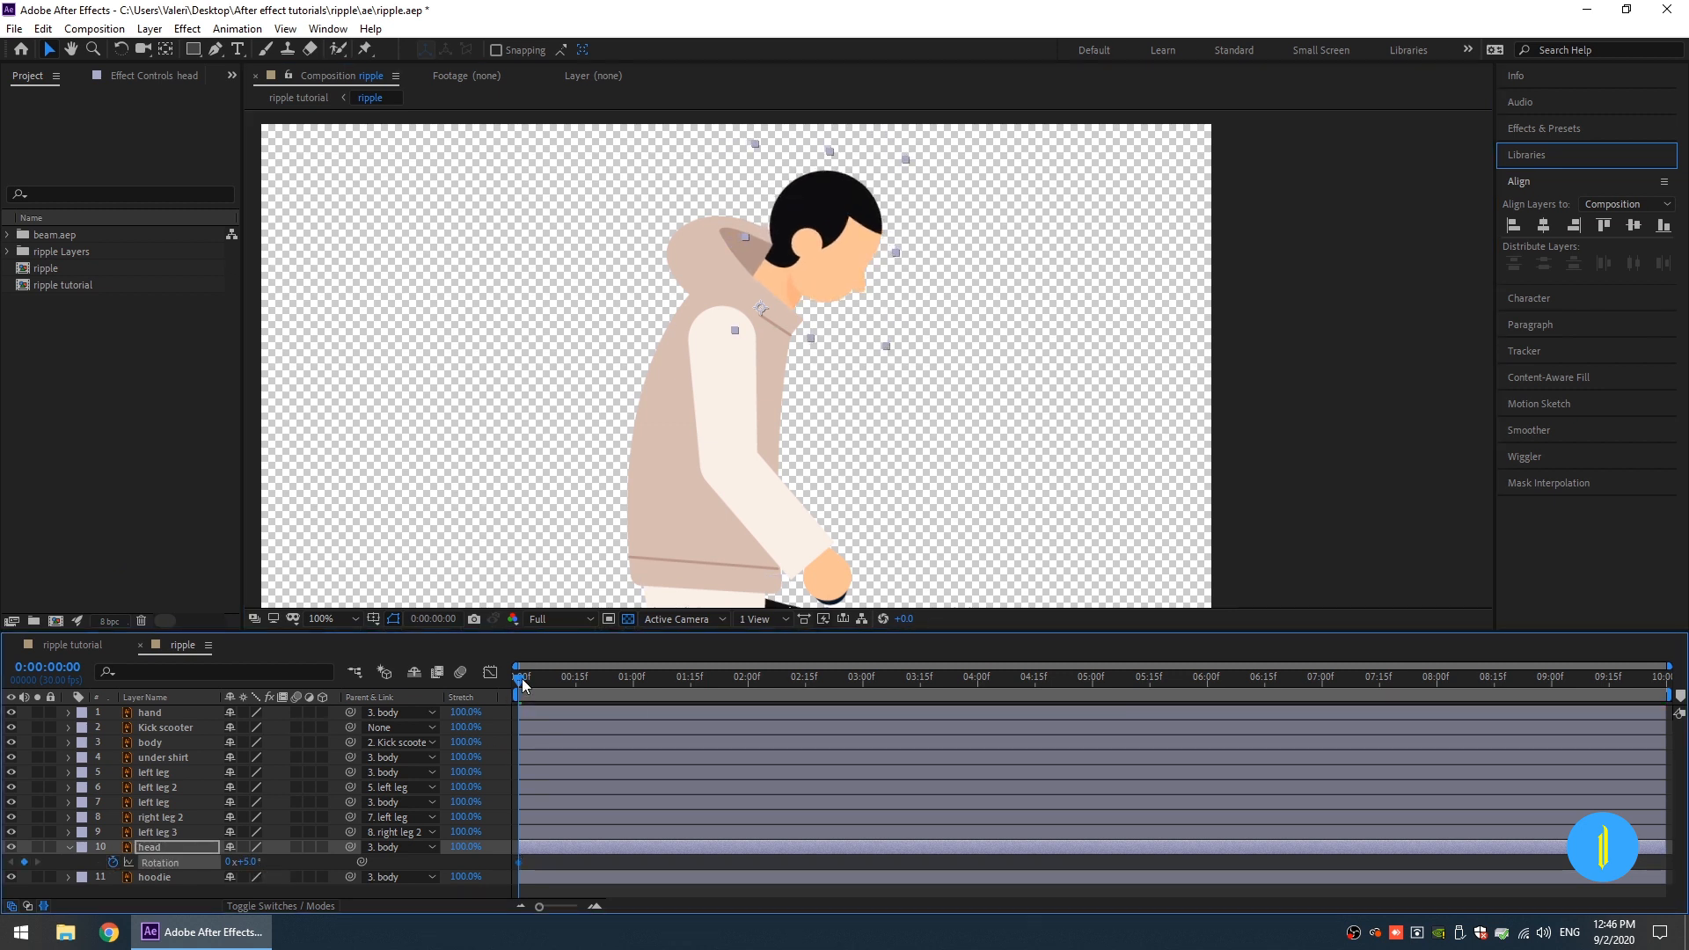
{"action": "left_click_drag", "start_coordinate": [522, 684], "coordinate": [603, 699]}
{"action": "left_click_drag", "start_coordinate": [243, 861], "coordinate": [228, 861]}
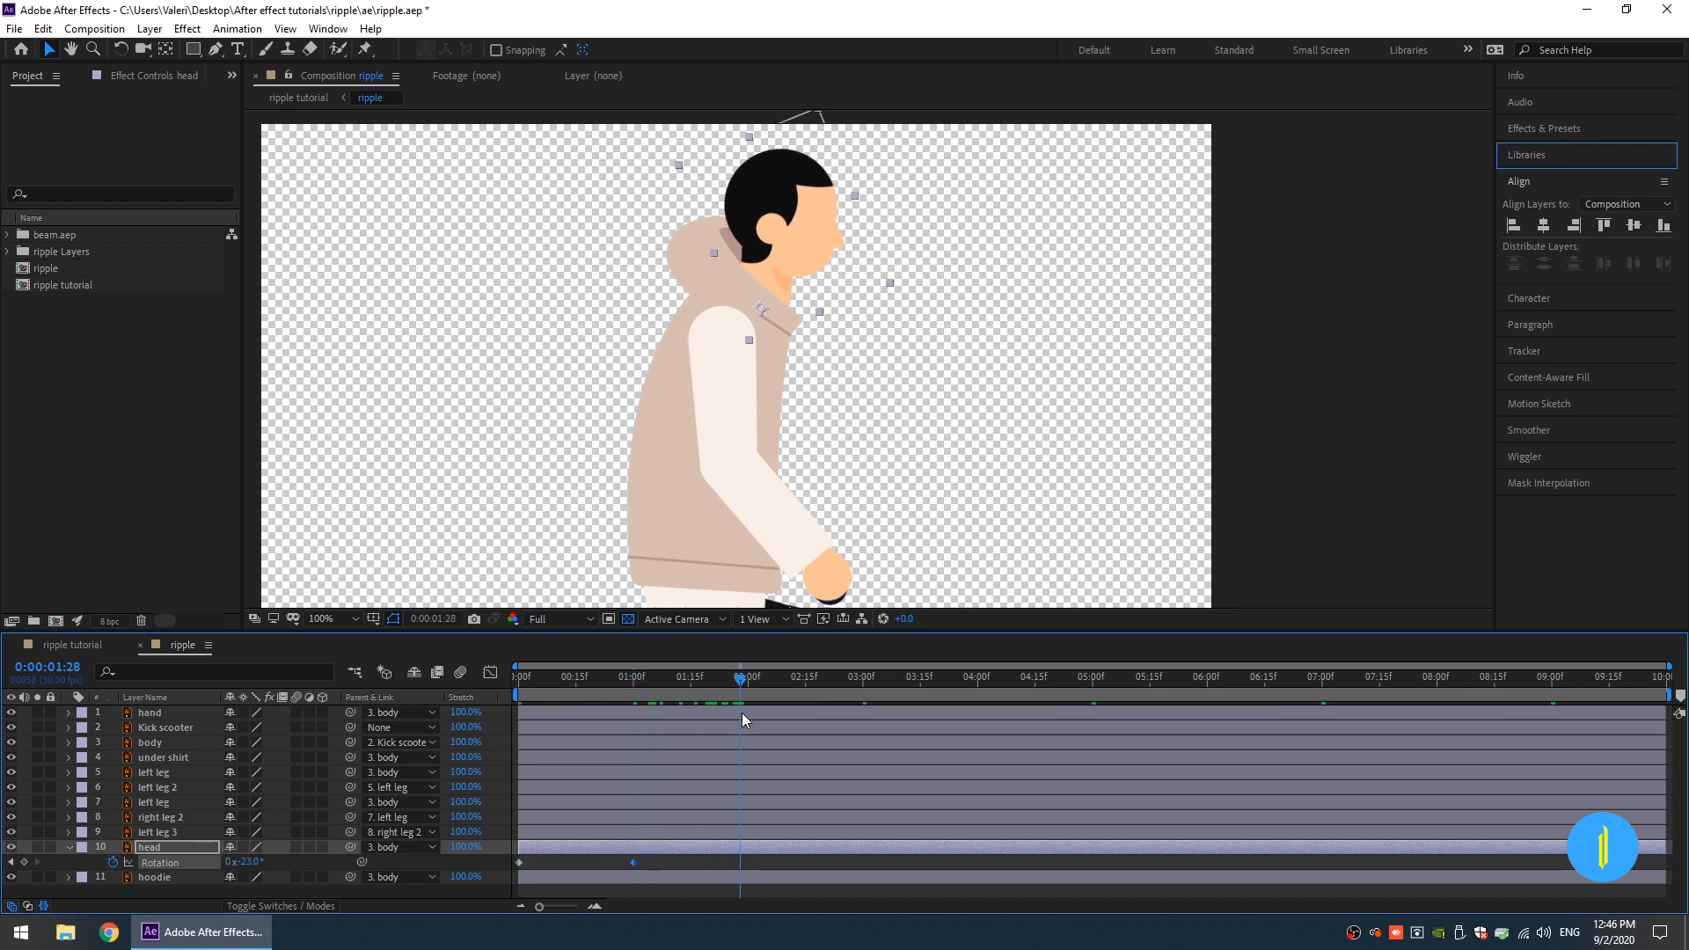
Step: Copy the head's first rotation keyframe to 0:00:02:00 and apply Easy Ease to its rotation keyframes
{"action": "left_click_drag", "start_coordinate": [742, 712], "coordinate": [748, 716]}
{"action": "left_click", "coordinate": [519, 862]}
{"action": "key", "text": "ctrl+c"}
{"action": "key", "text": "ctrl+v"}
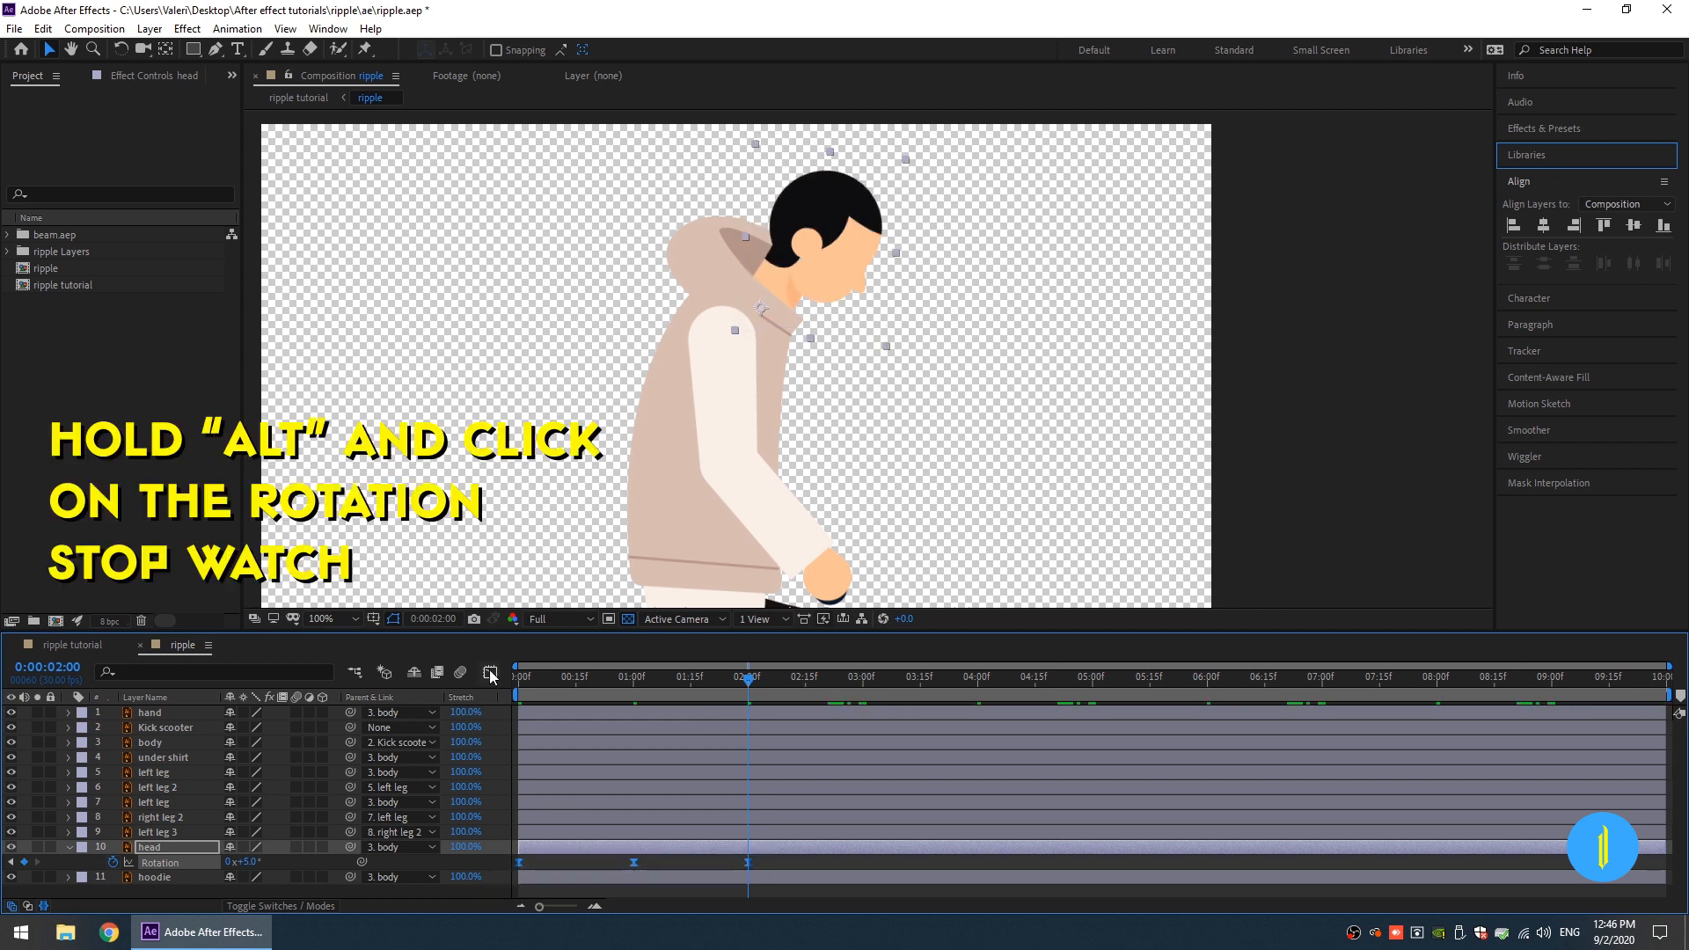
Step: Add the expression loopOut(type = "cycle", numKeyframes = 0) to the head layer's rotation
{"action": "left_click", "coordinate": [113, 862], "text": "alt"}
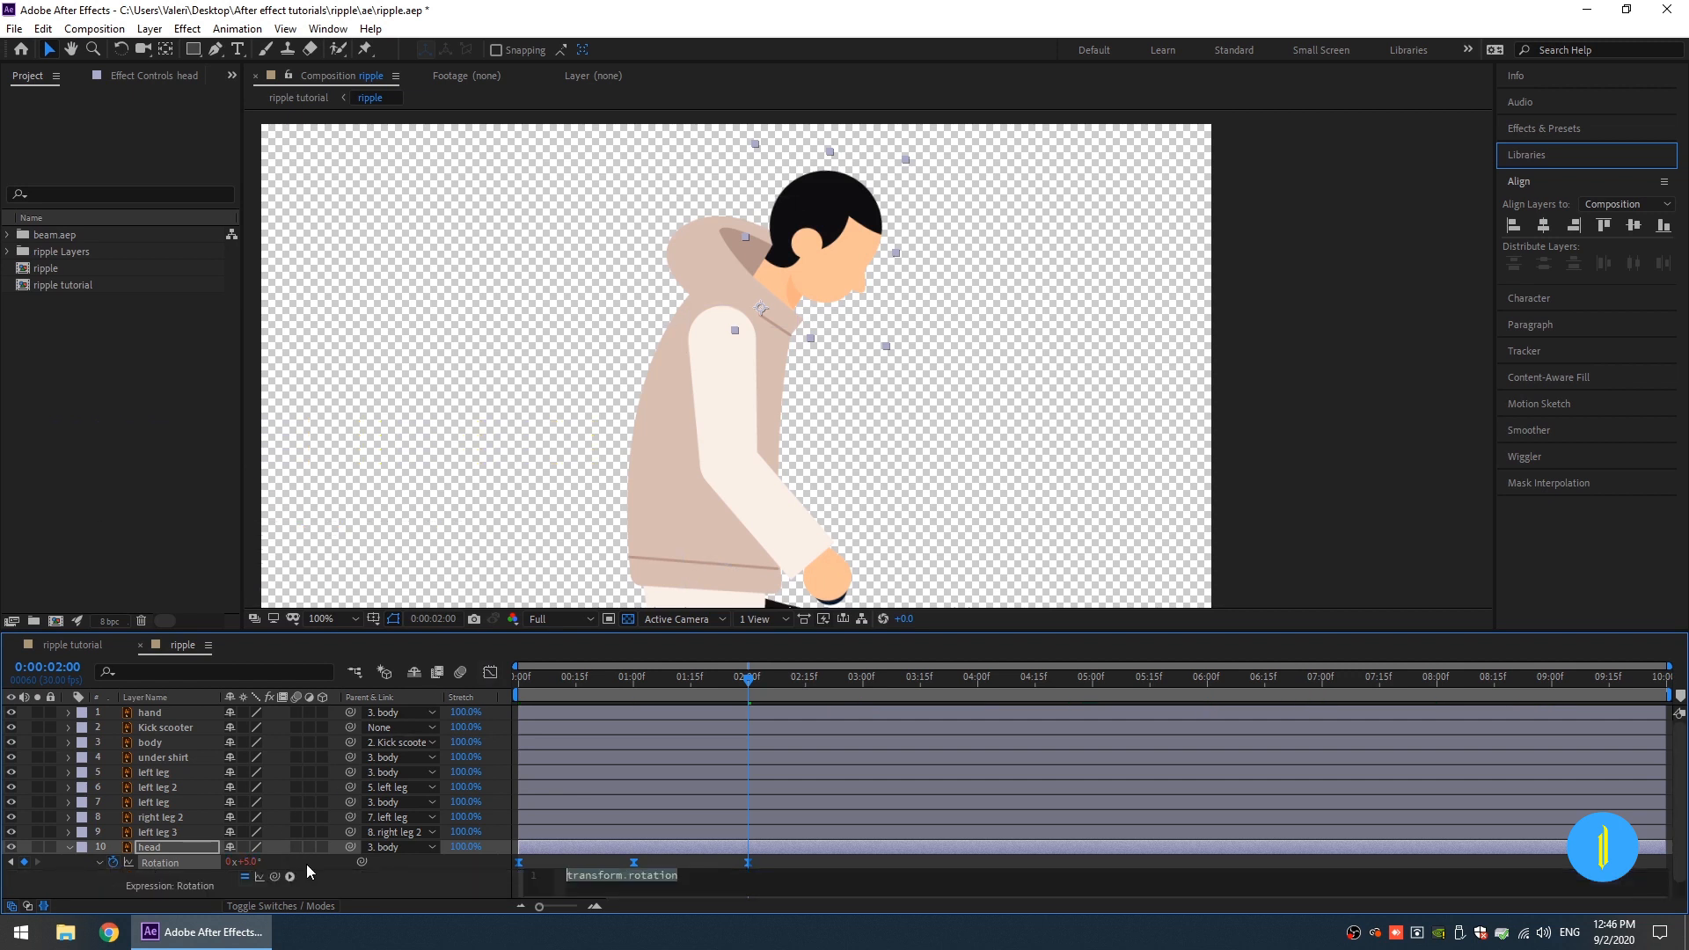
{"action": "left_click", "coordinate": [290, 876]}
{"action": "mouse_move", "coordinate": [351, 787]}
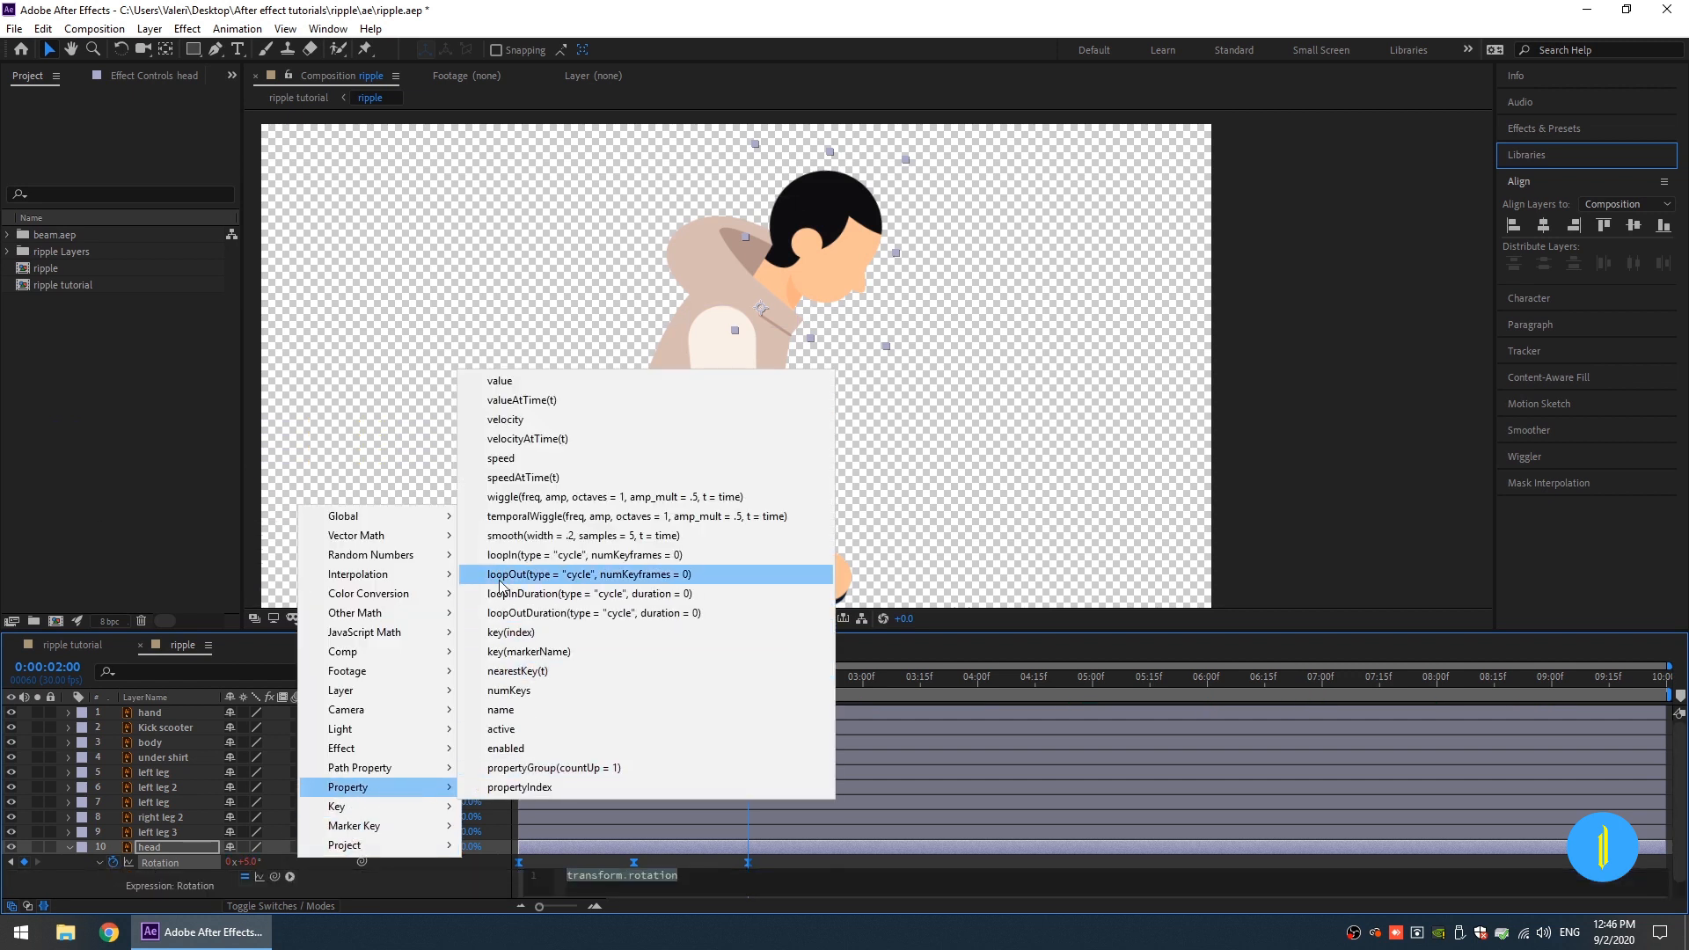
{"action": "left_click", "coordinate": [502, 574]}
{"action": "left_click", "coordinate": [596, 842]}
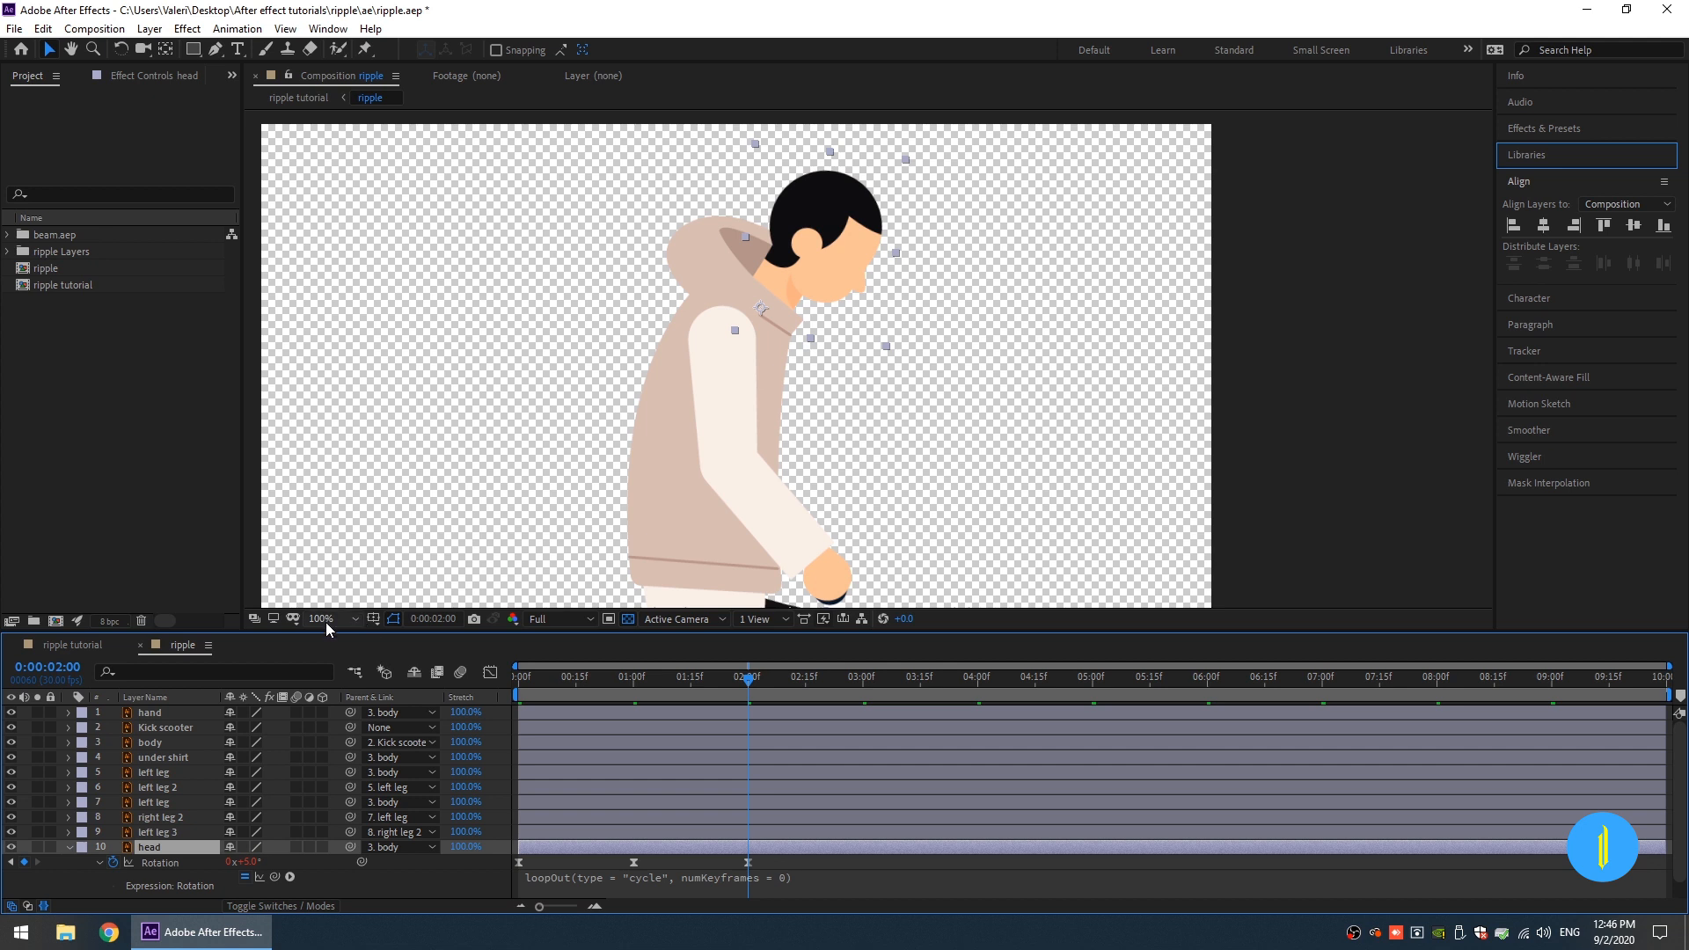
Step: Preview the head and leg animation at 50% magnification, return to 0:00:00:00 and collapse the head layer
{"action": "left_click", "coordinate": [327, 618]}
{"action": "left_click", "coordinate": [338, 308]}
{"action": "key", "text": "space"}
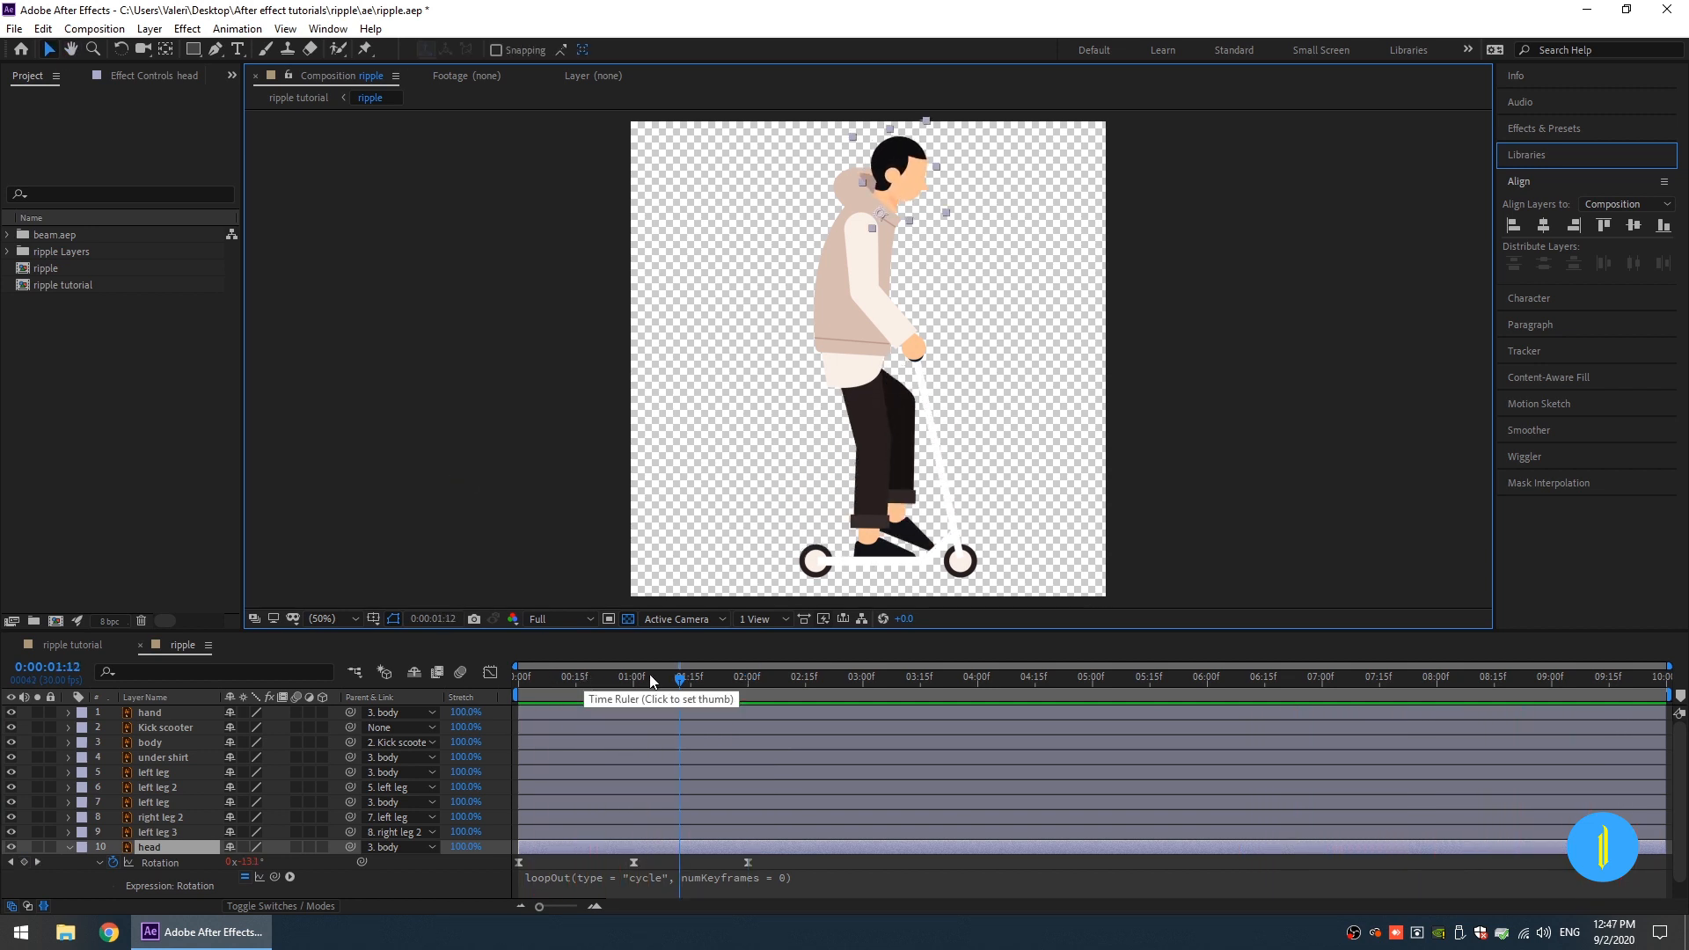
{"action": "left_click_drag", "start_coordinate": [649, 674], "coordinate": [344, 801]}
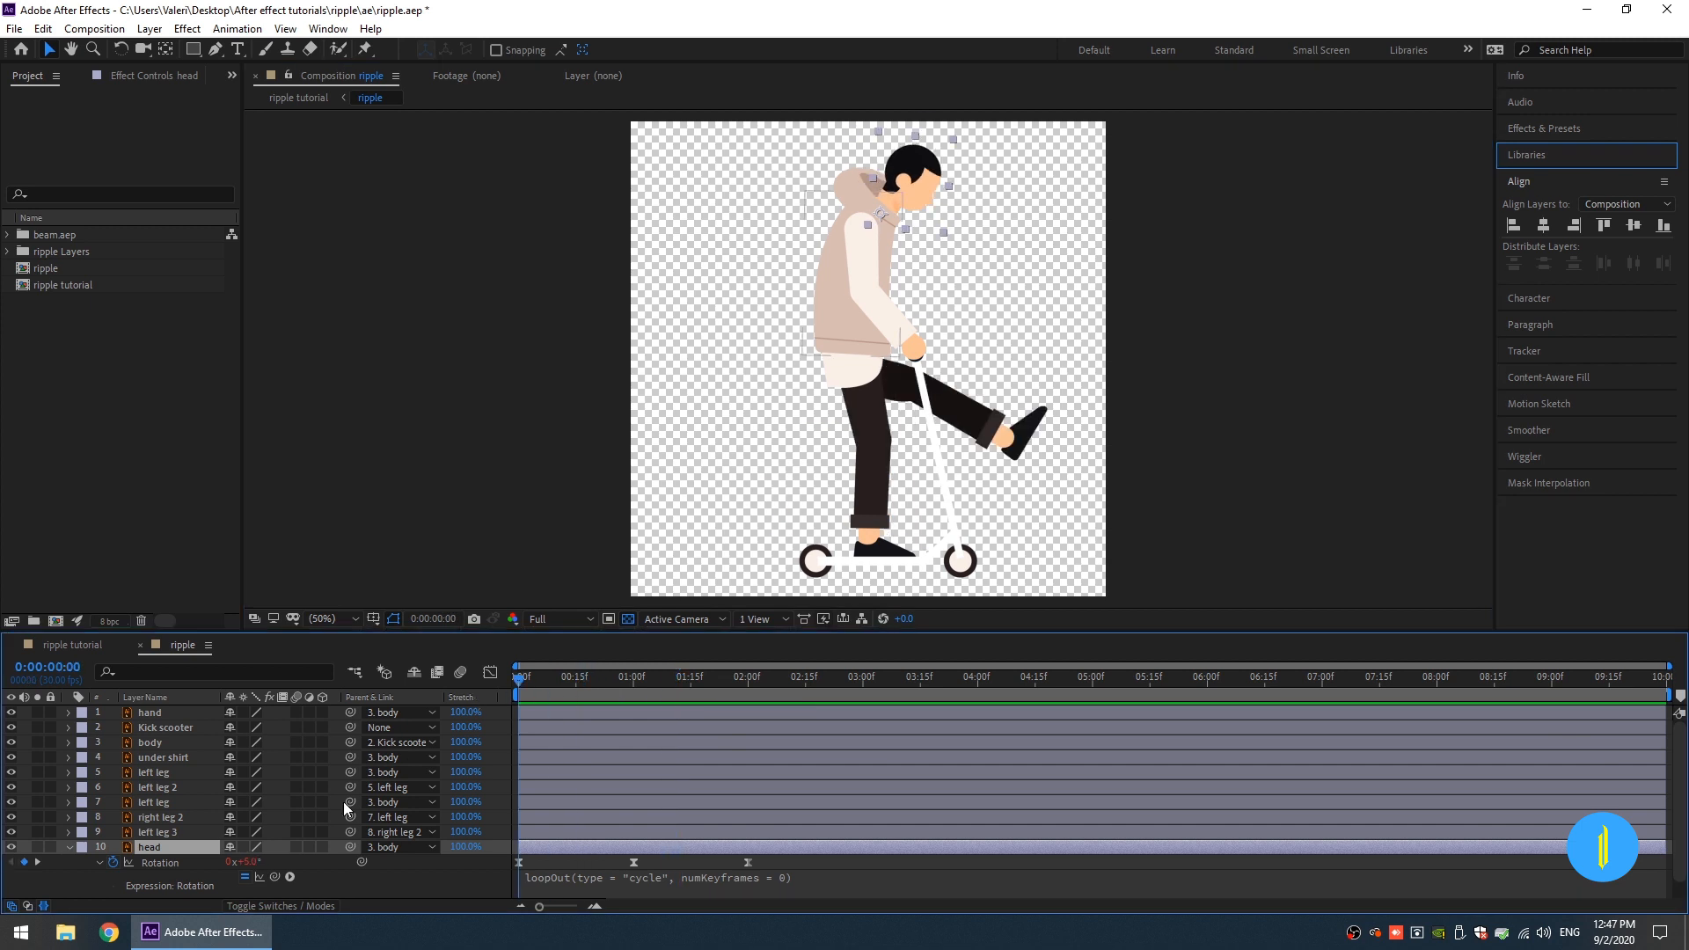
{"action": "left_click", "coordinate": [70, 848]}
{"action": "left_click", "coordinate": [293, 883]}
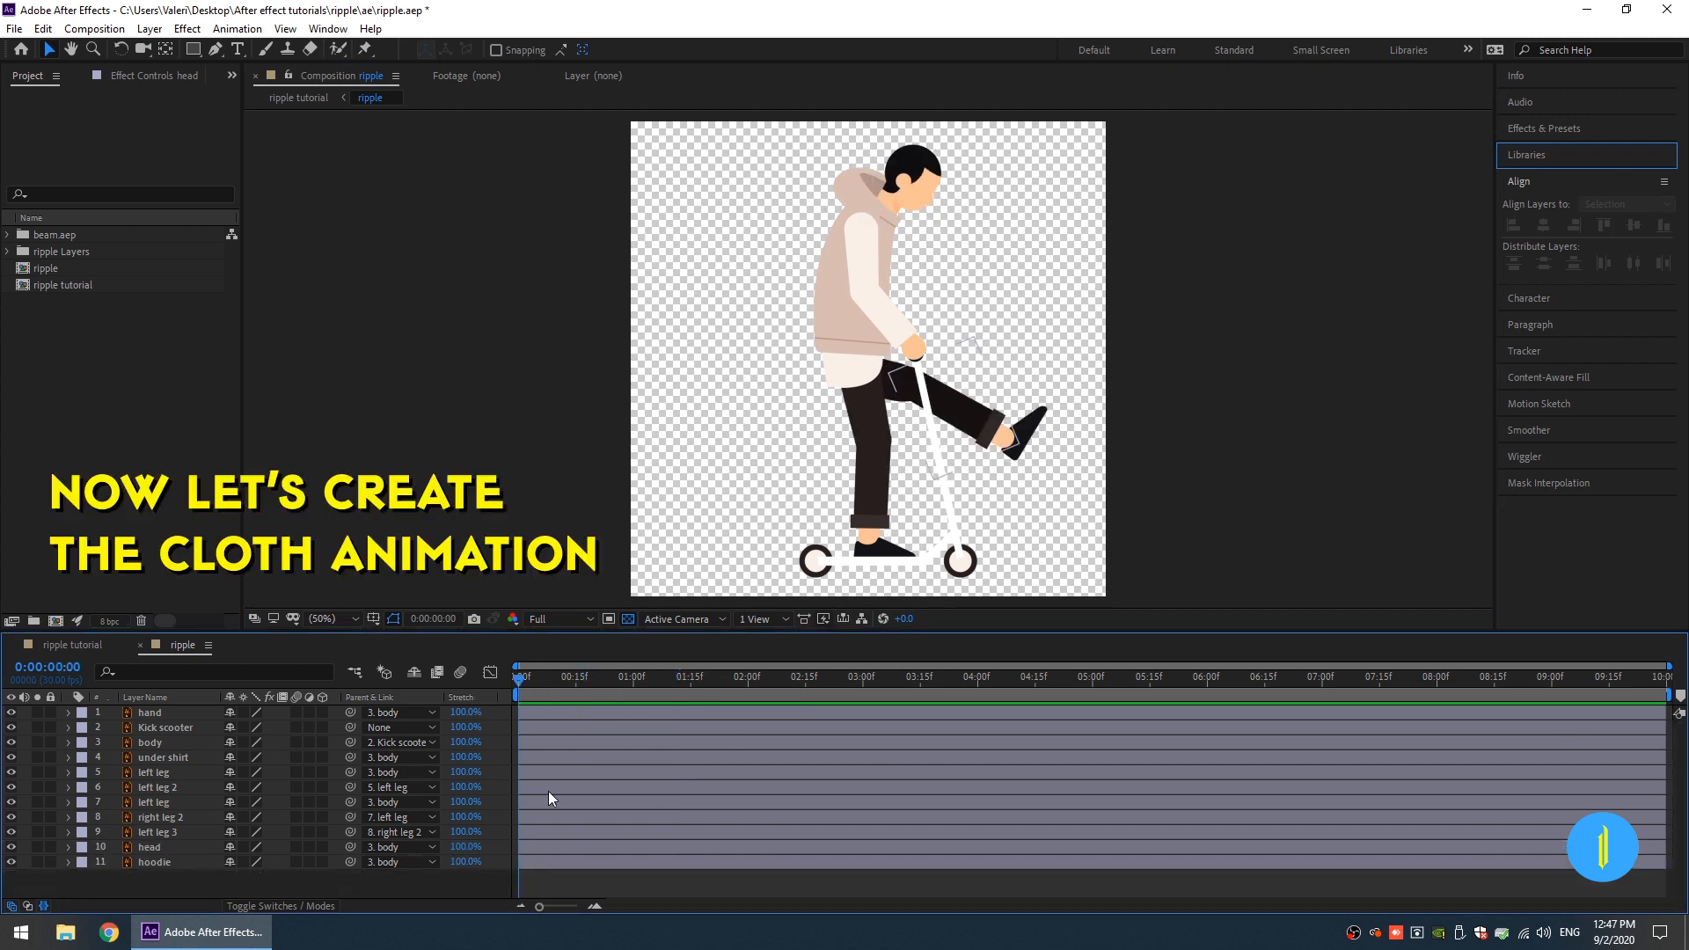
Step: Turn off the transparency grid and apply the Distort effect Ripple to the hoodie layer
{"action": "left_click", "coordinate": [628, 618]}
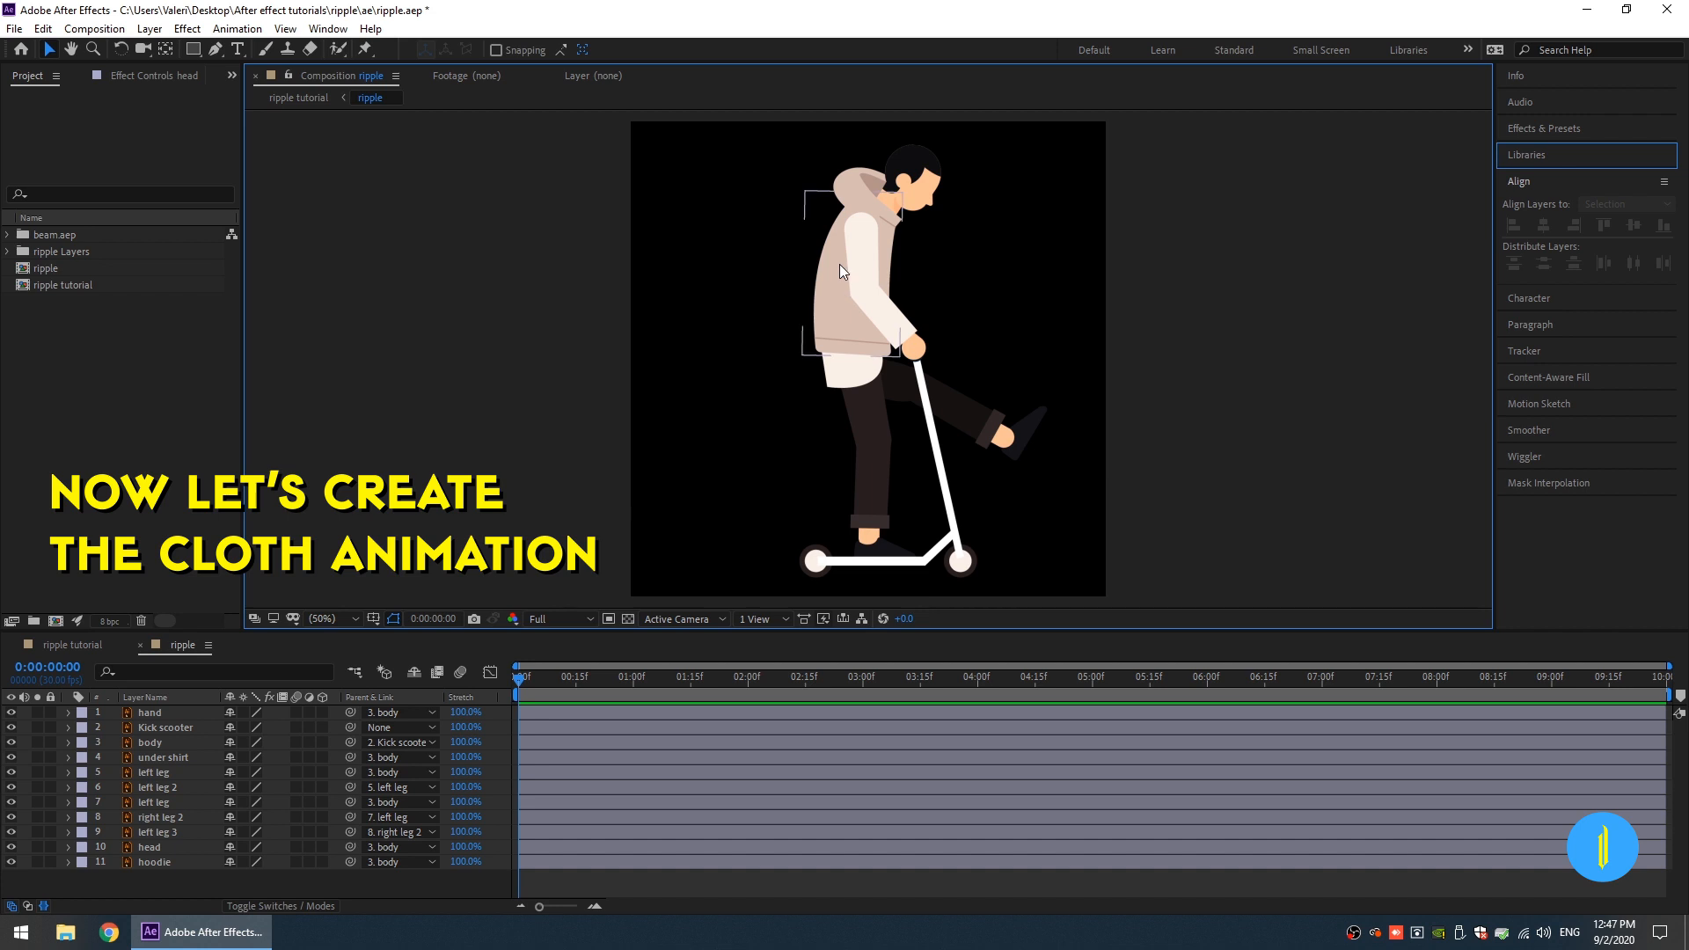
{"action": "scroll", "coordinate": [841, 264], "scroll_direction": "up", "scroll_amount": 4}
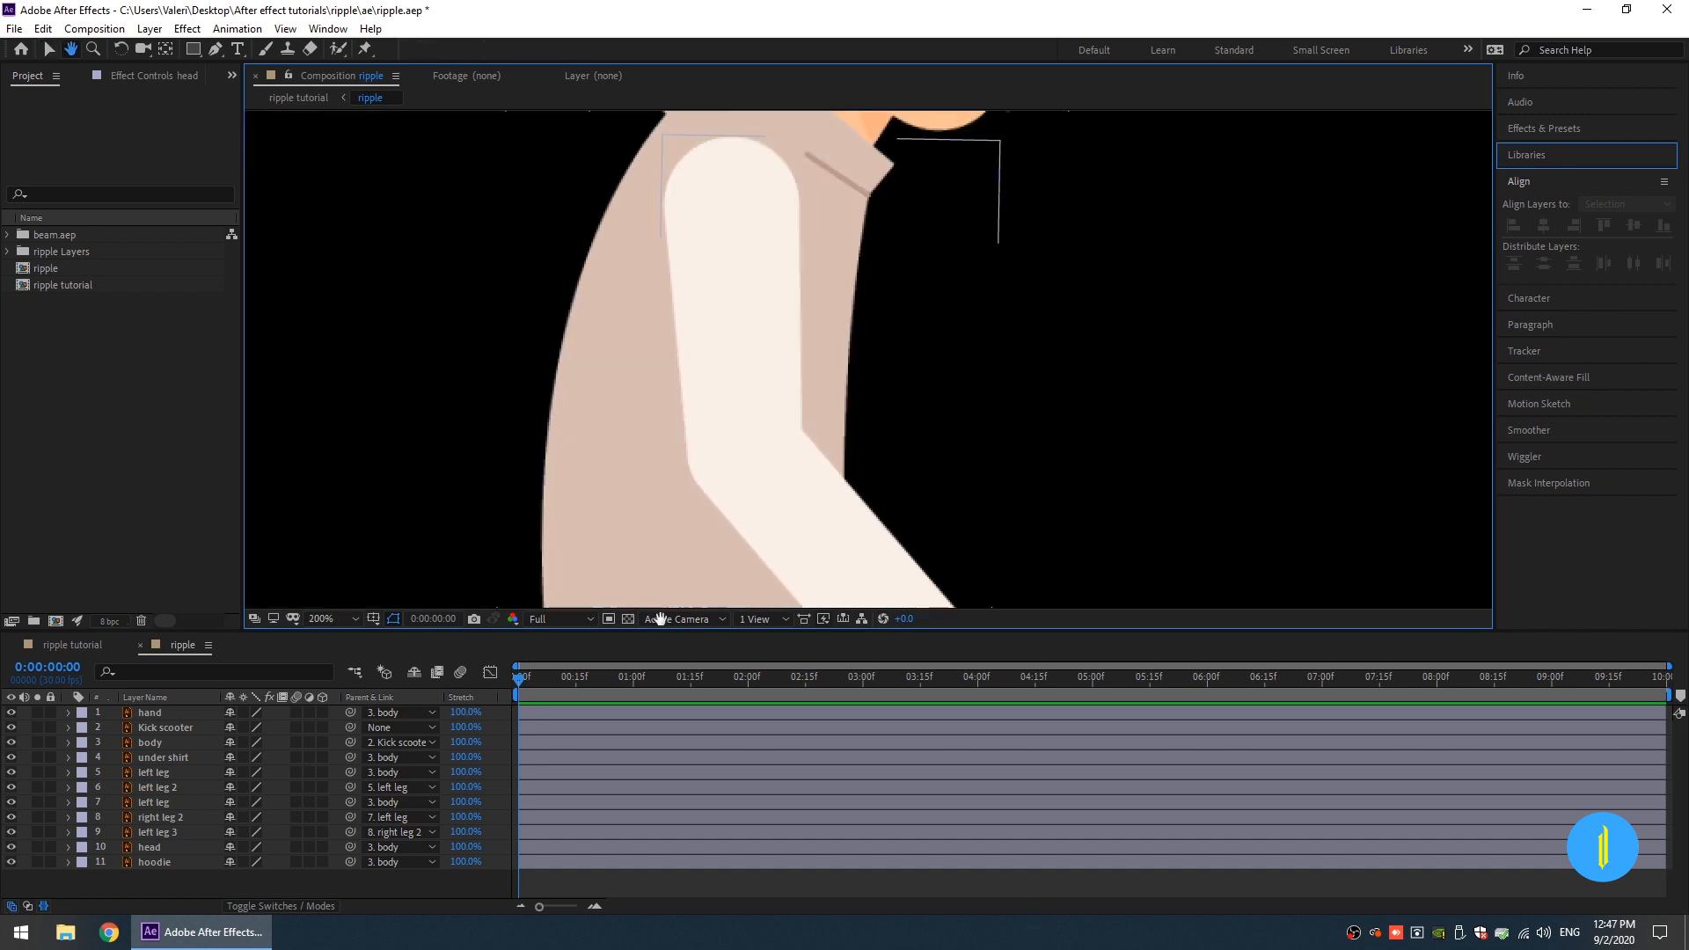
{"action": "left_click_drag", "start_coordinate": [716, 177], "coordinate": [565, 387]}
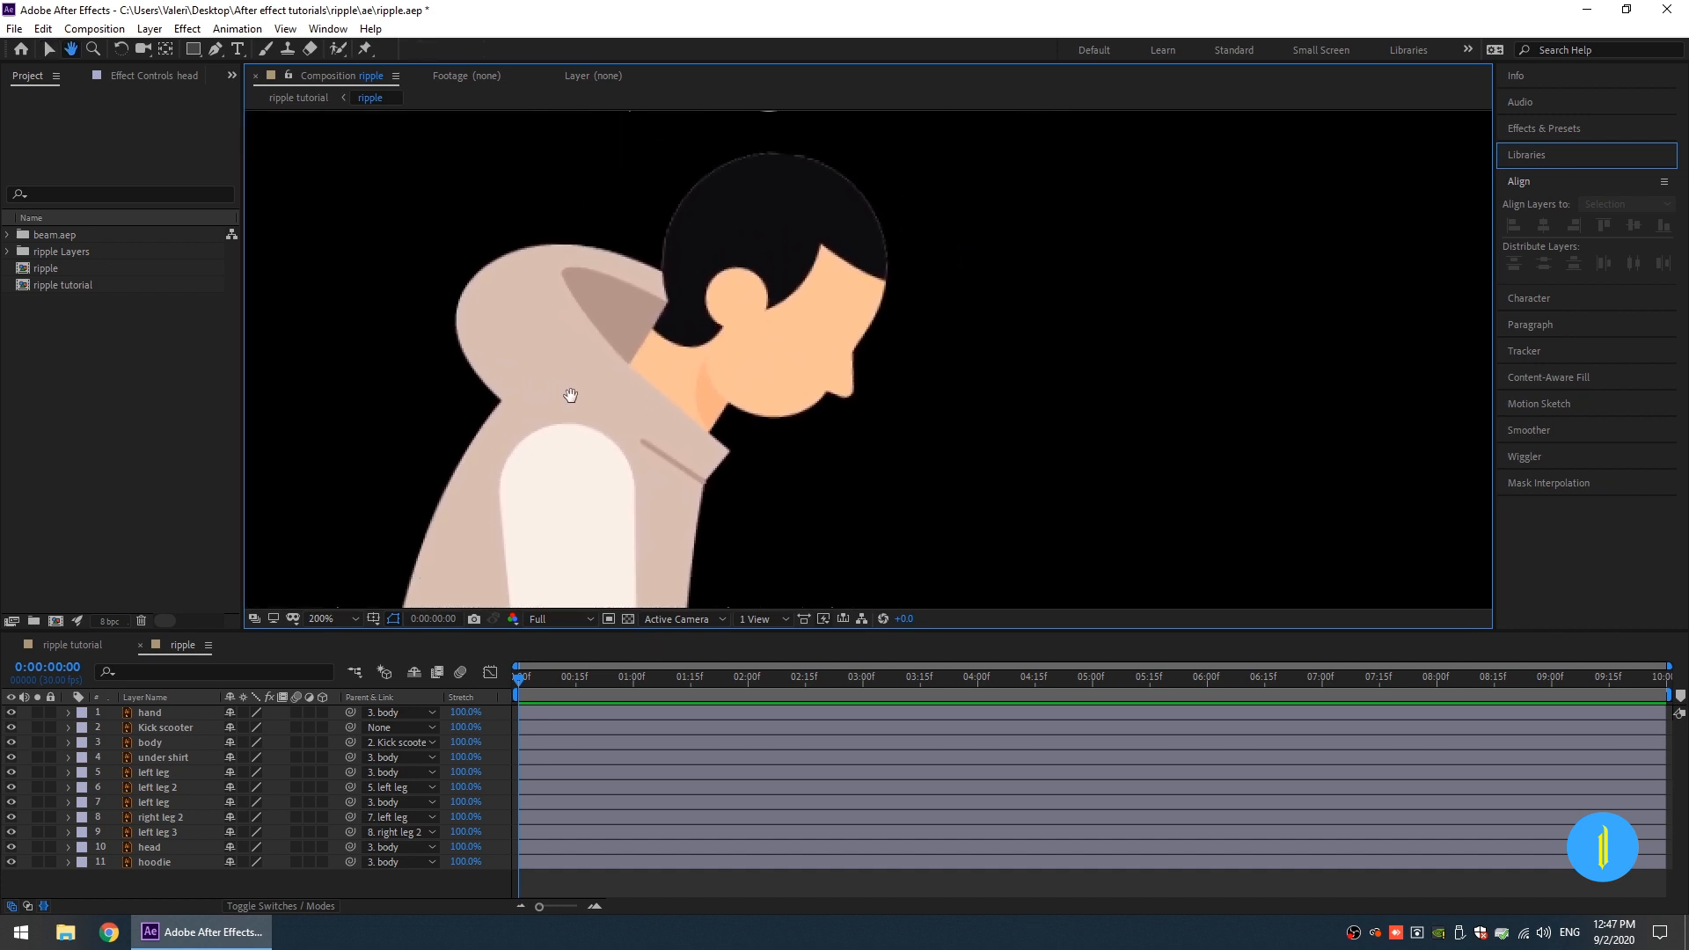
{"action": "left_click", "coordinate": [531, 301]}
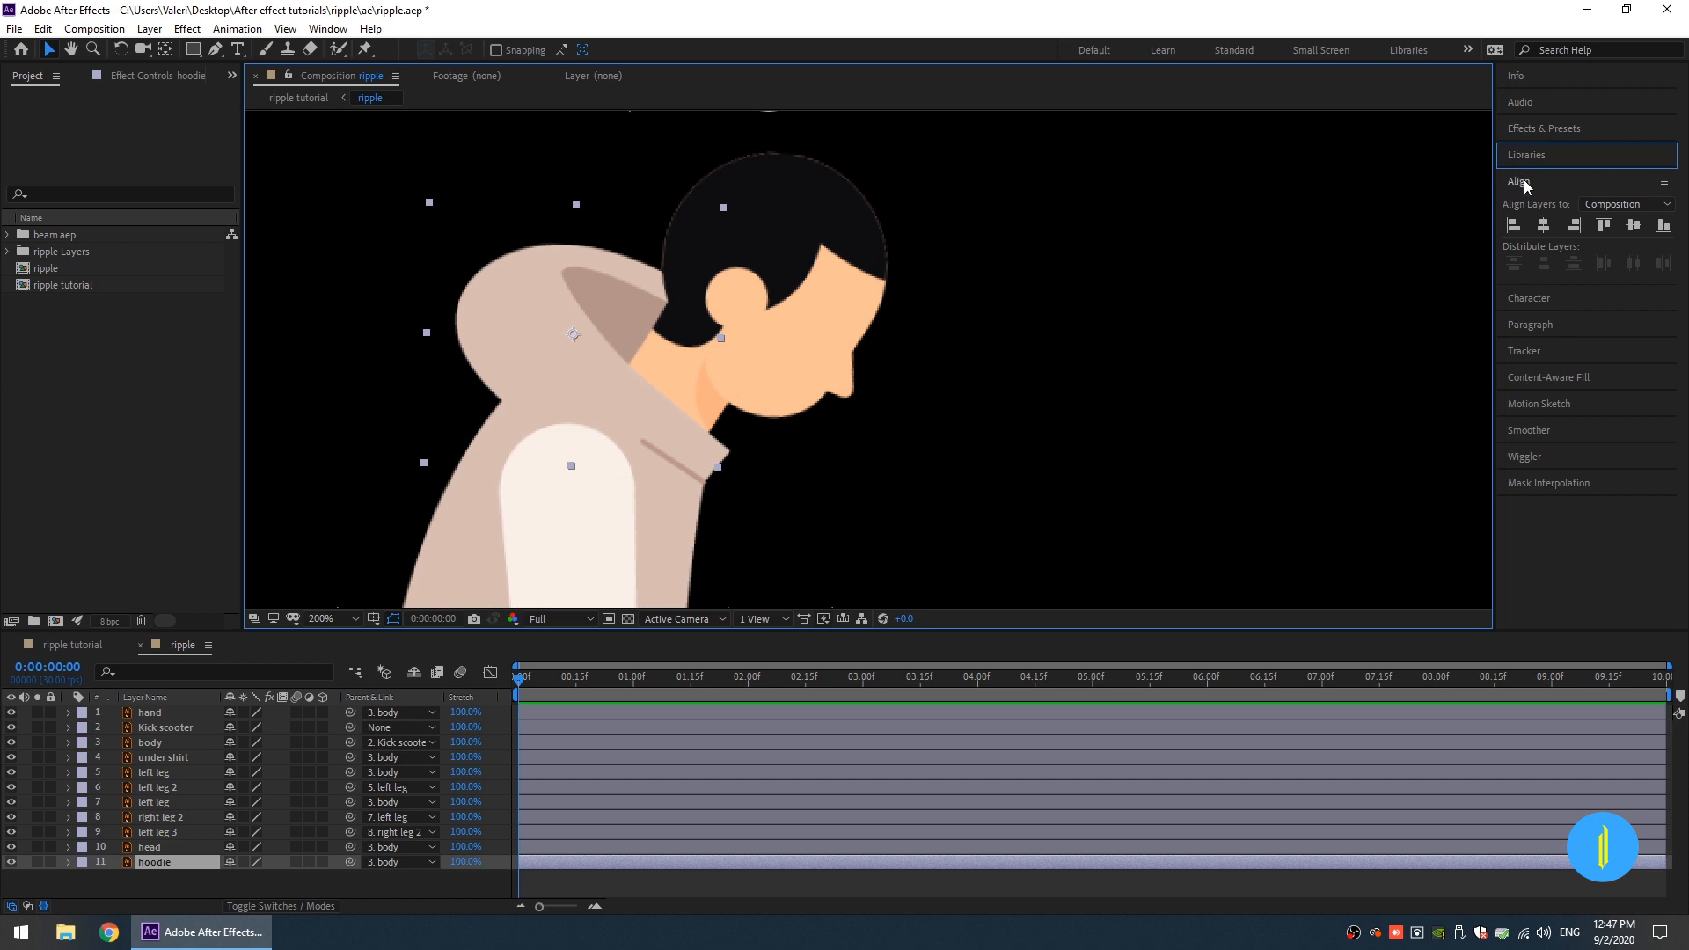
{"action": "left_click", "coordinate": [1523, 133]}
{"action": "left_click", "coordinate": [1570, 146]}
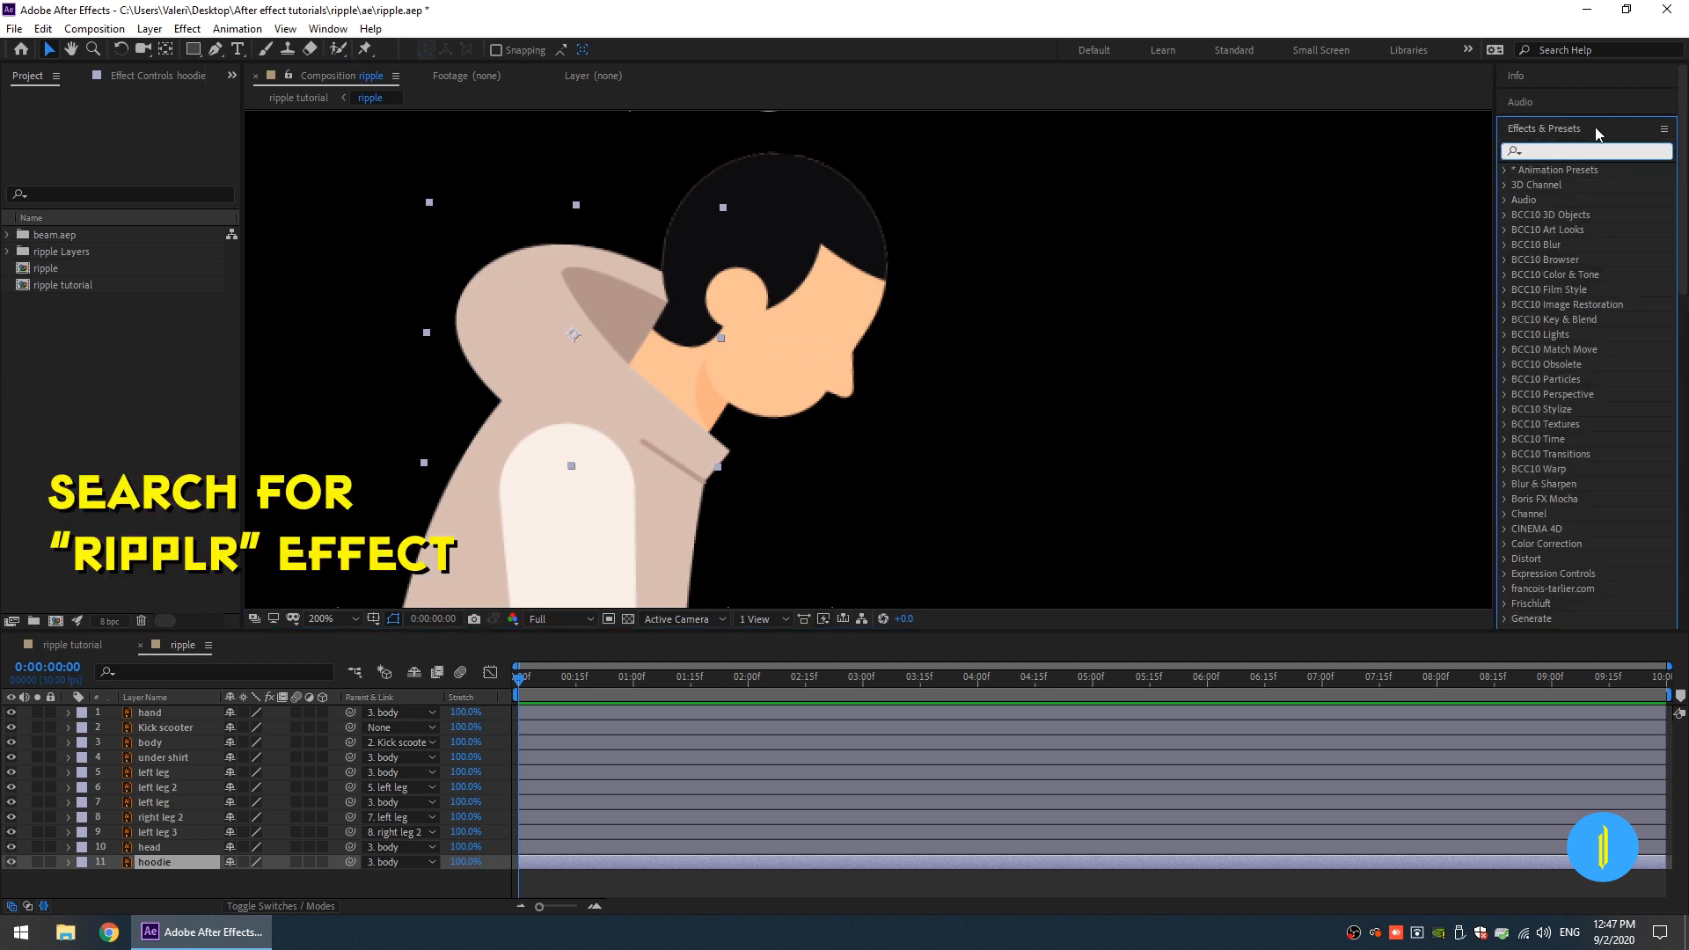
{"action": "type", "text": "ripp"}
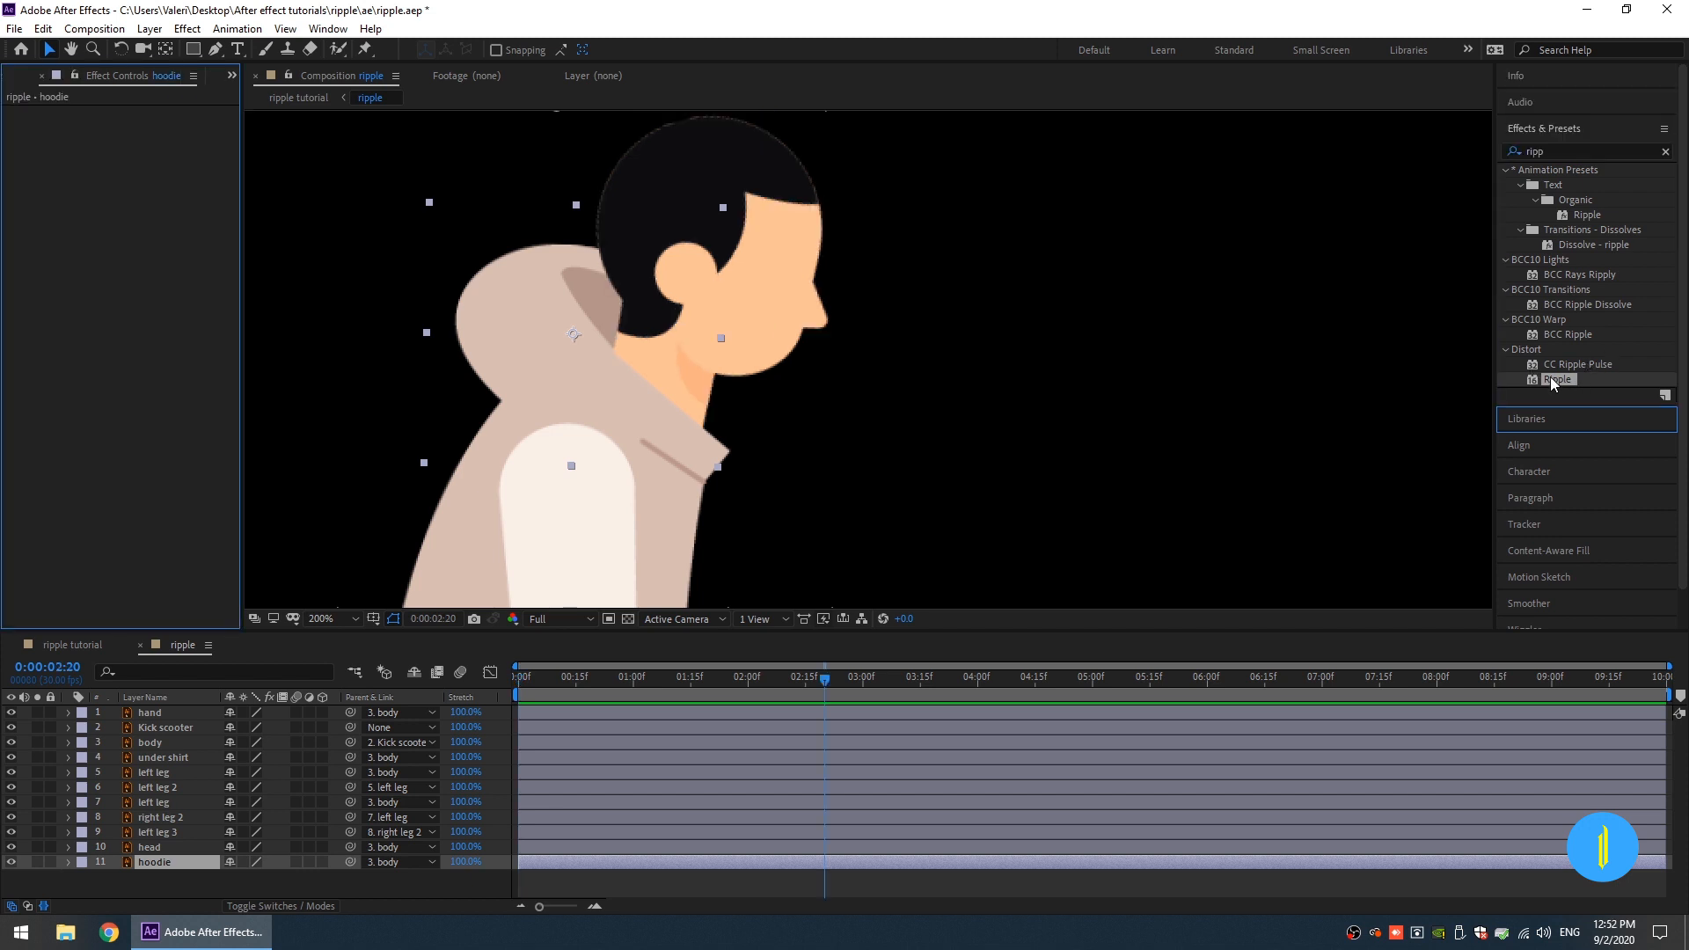
{"action": "left_click_drag", "start_coordinate": [1569, 377], "coordinate": [541, 327]}
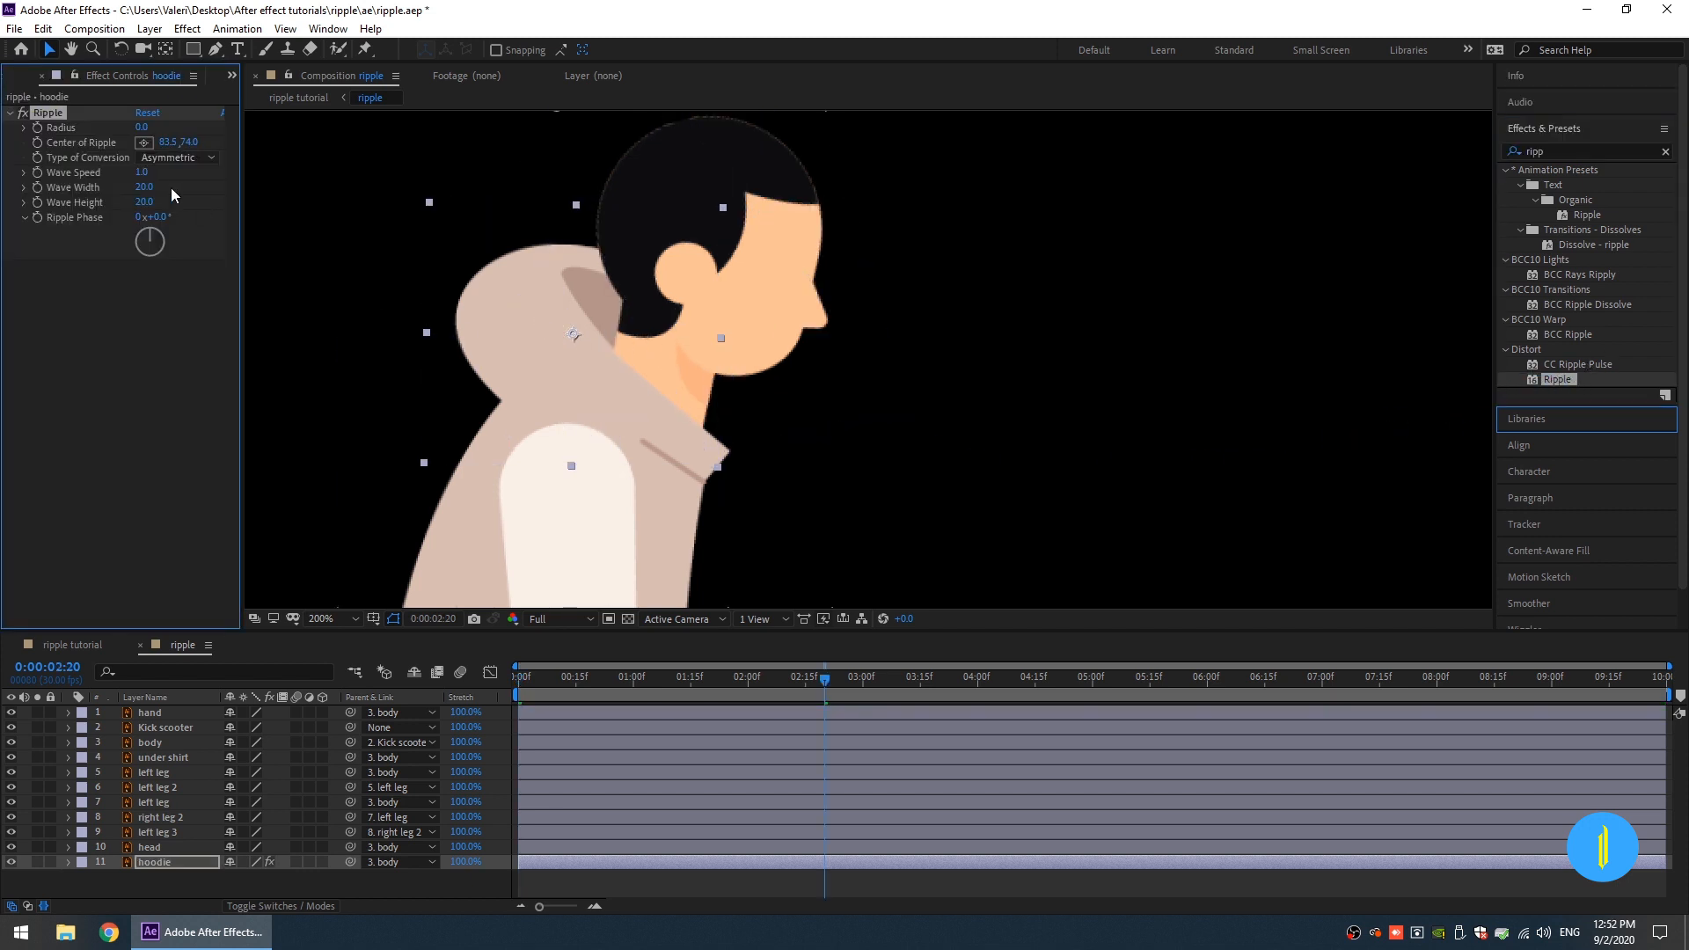
Step: Set the hoodie ripple's Radius to 100 and place its centre near the hood's lower back edge, at about 0.5, 131
{"action": "left_click", "coordinate": [141, 127]}
{"action": "left_click_drag", "start_coordinate": [162, 145], "coordinate": [335, 221]}
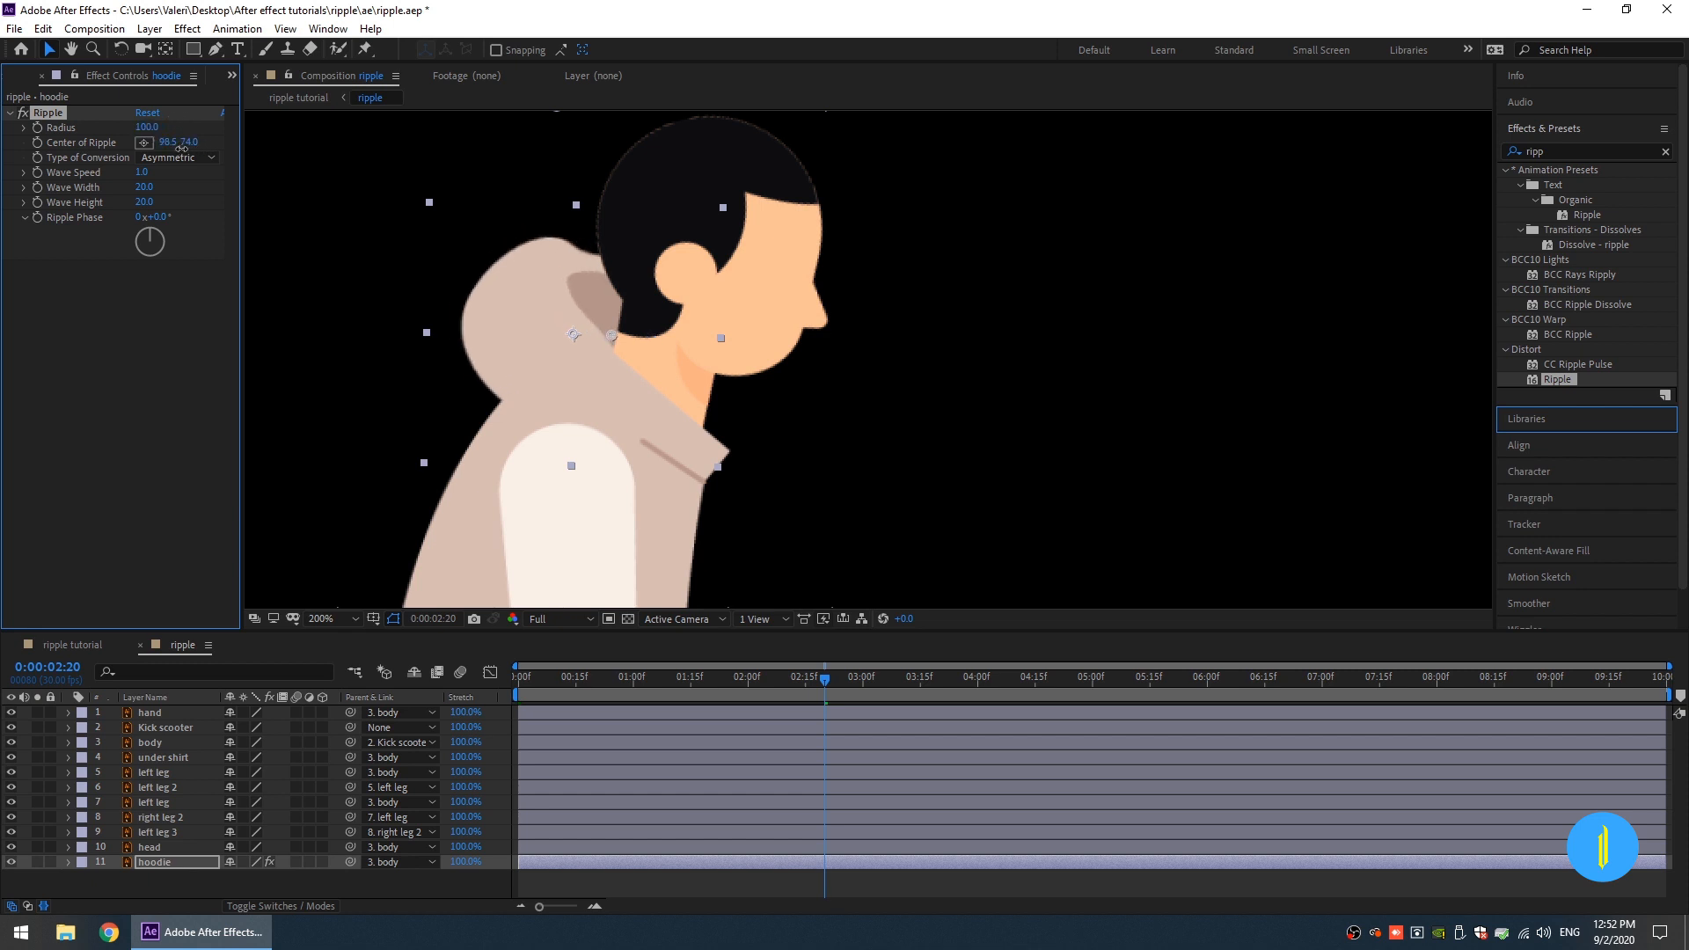
{"action": "mouse_move", "coordinate": [601, 335]}
{"action": "left_mouse_down"}
{"action": "mouse_move", "coordinate": [424, 435]}
{"action": "mouse_move", "coordinate": [424, 458]}
{"action": "mouse_move", "coordinate": [425, 433]}
{"action": "left_mouse_up"}
Step: Try Wave Speed 2 and Wave Width 30 on the hoodie's ripple, preview the motion and undo both changes
{"action": "left_click", "coordinate": [141, 173]}
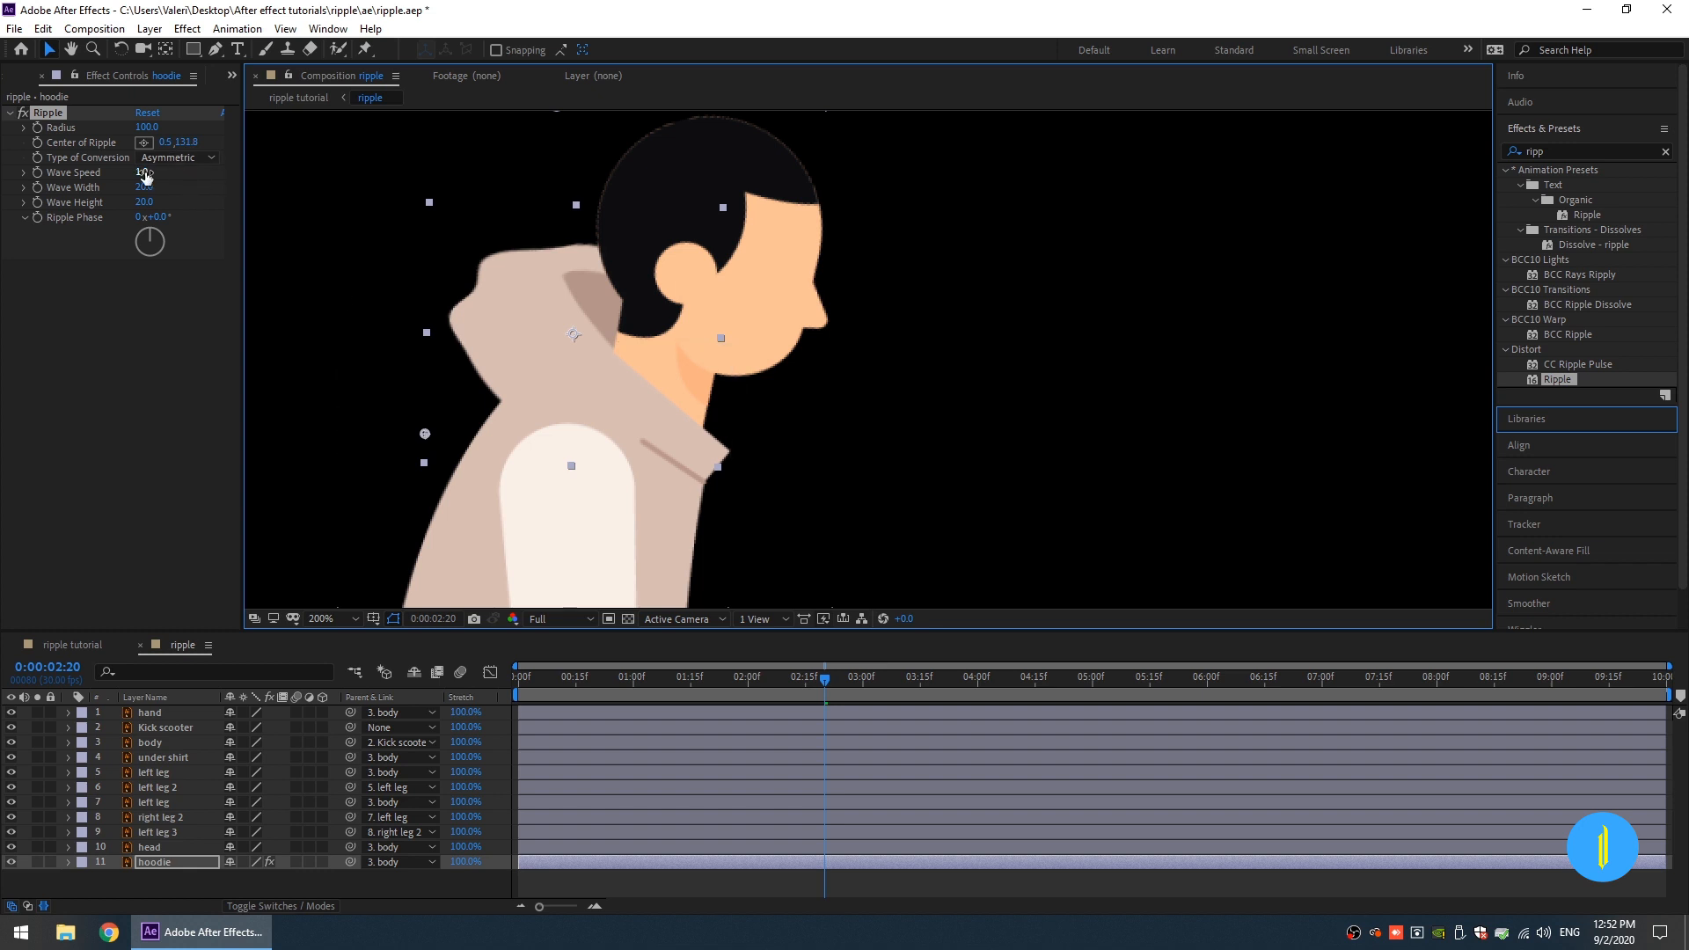
{"action": "type", "text": "2"}
{"action": "key", "text": "Return"}
{"action": "left_click", "coordinate": [143, 188]}
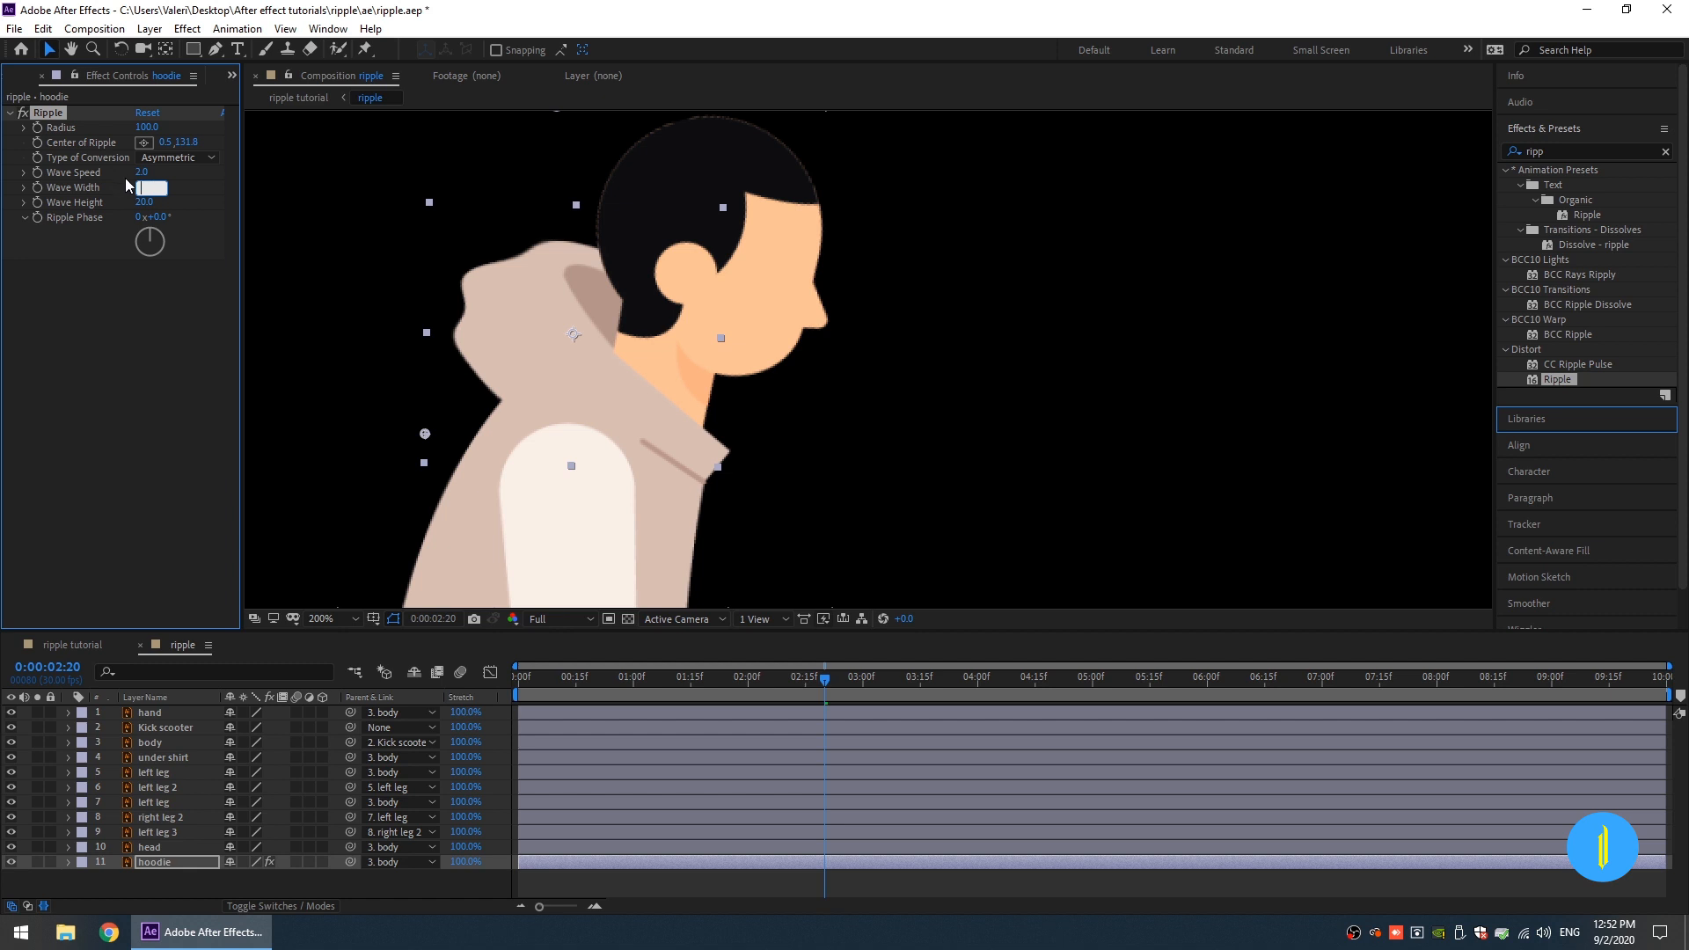
{"action": "type", "text": "30"}
{"action": "key", "text": "Return"}
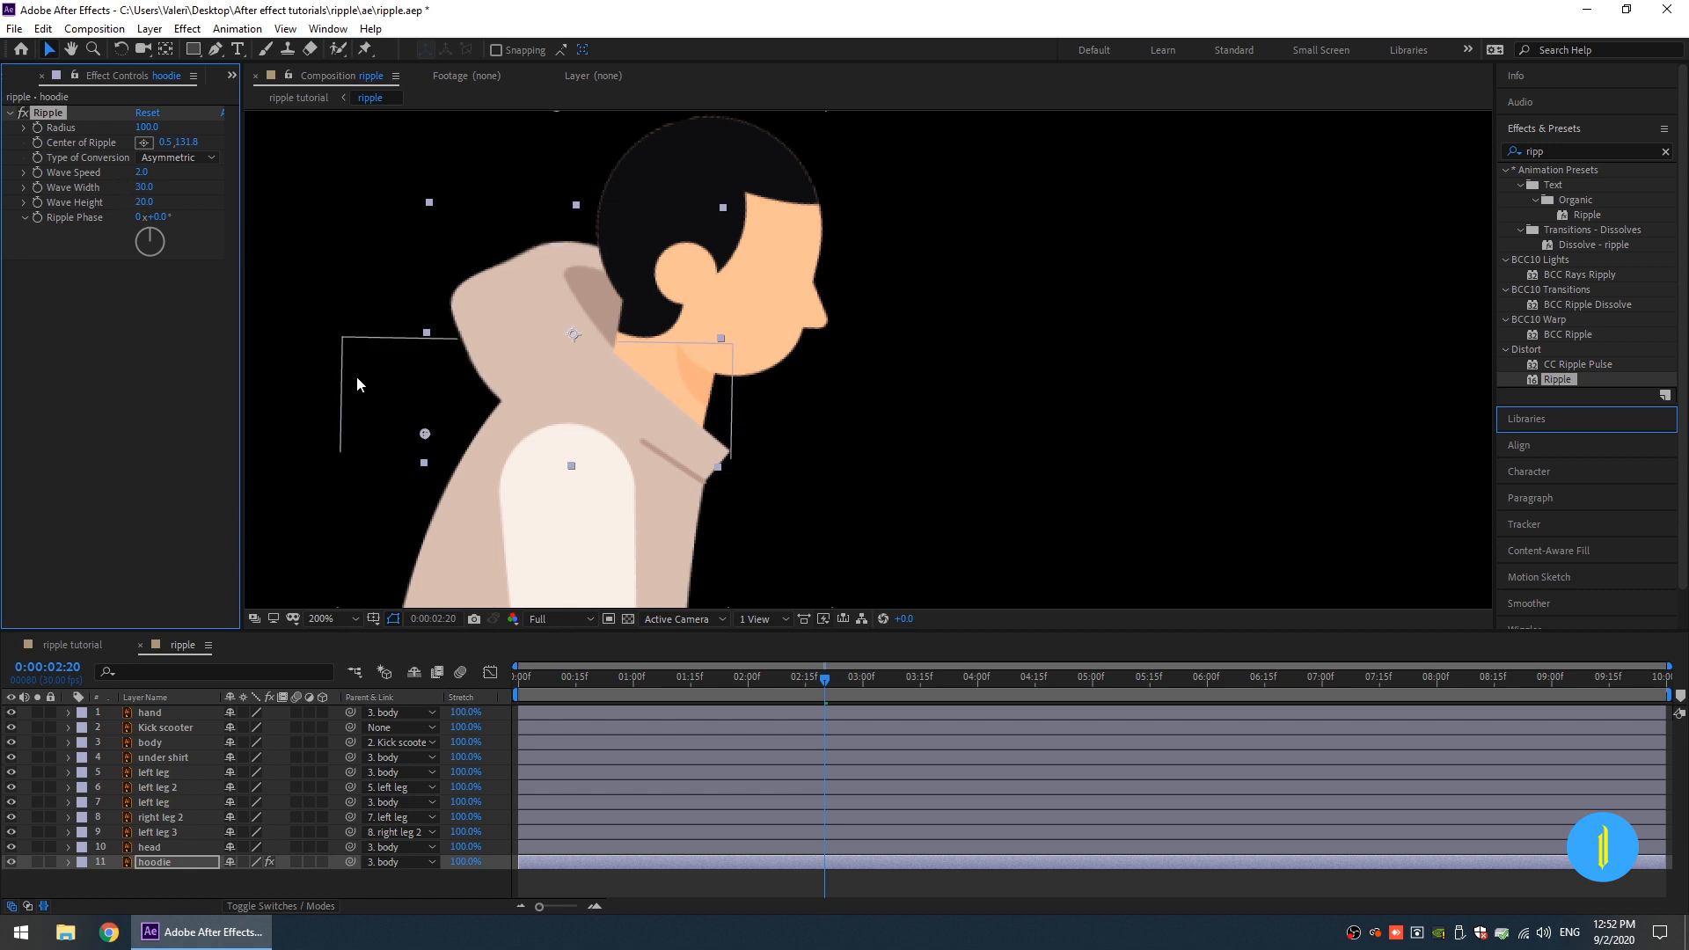
{"action": "key", "text": "space"}
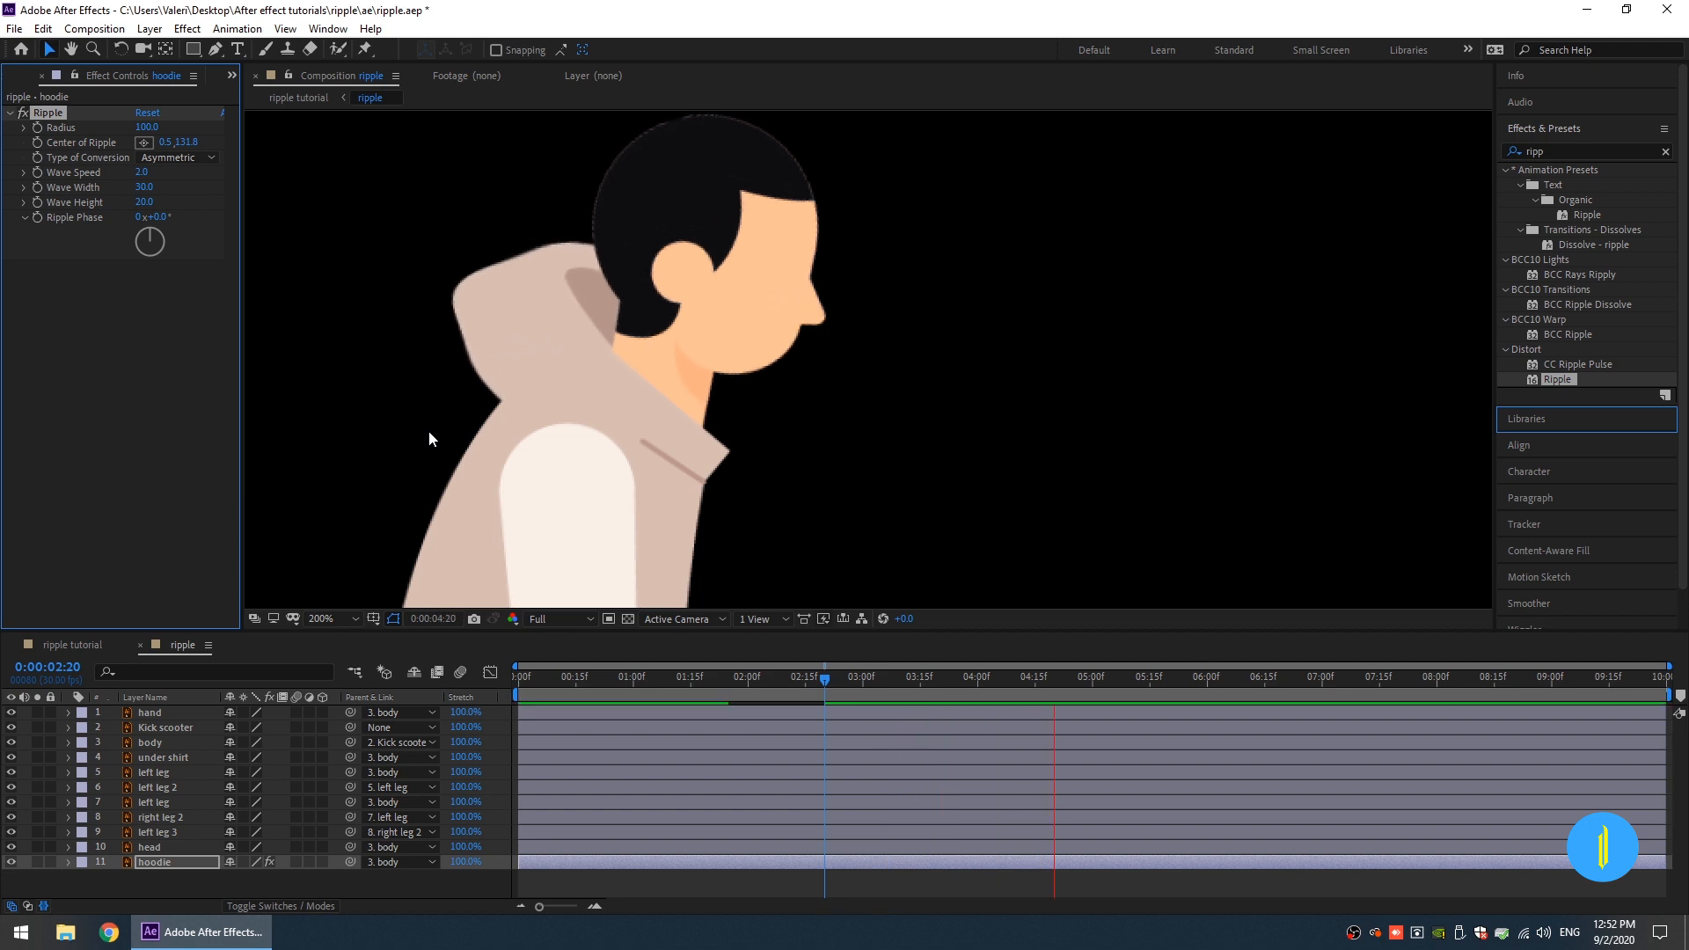
{"action": "key", "text": "ctrl+z"}
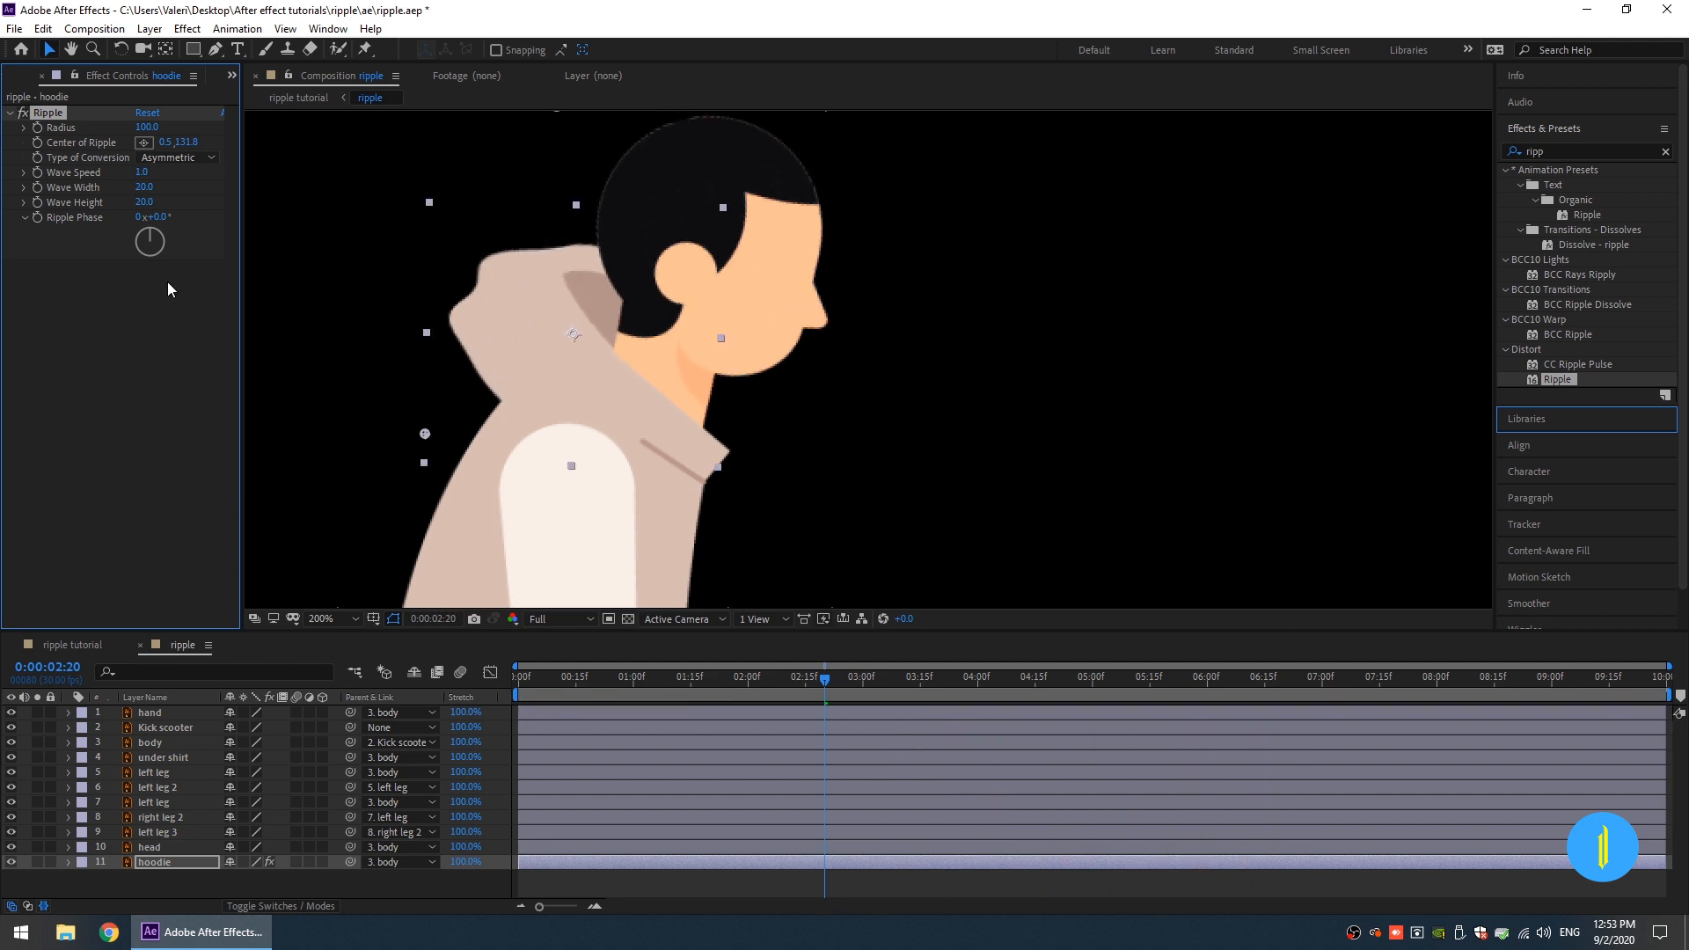
Step: Set the hoodie ripple's Wave Speed to -2 and Wave Width to 30, and preview the motion
{"action": "left_click", "coordinate": [141, 171]}
{"action": "key", "text": "Return"}
{"action": "left_click", "coordinate": [143, 188]}
{"action": "type", "text": "30"}
{"action": "key", "text": "Return"}
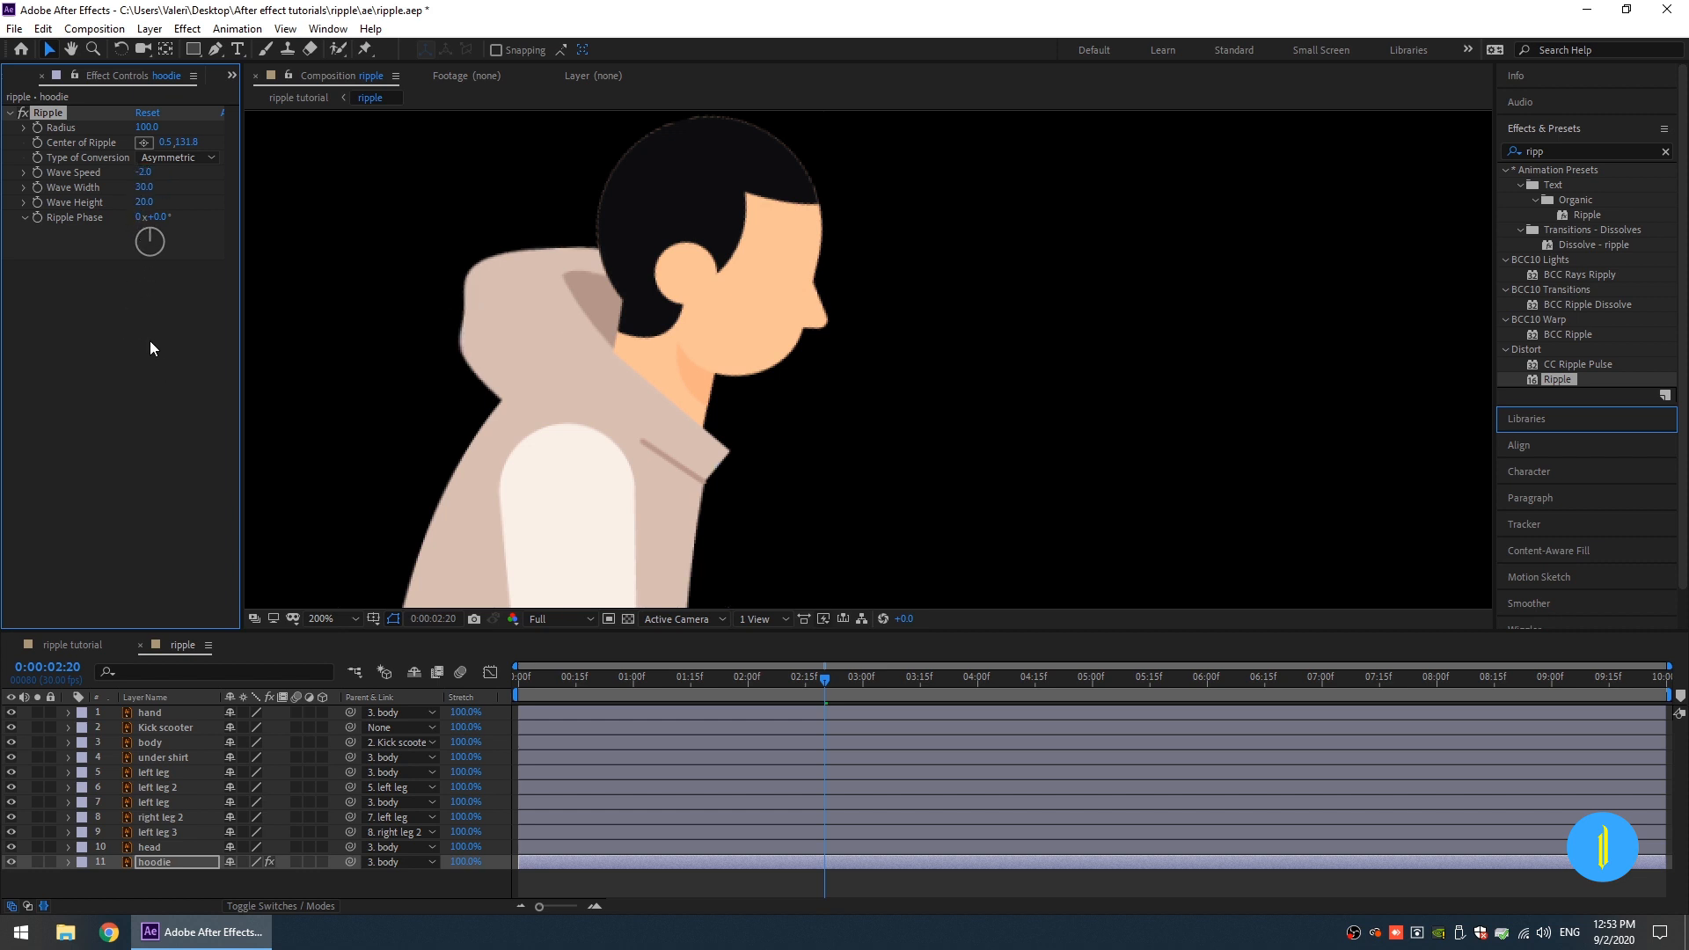
{"action": "key", "text": "space"}
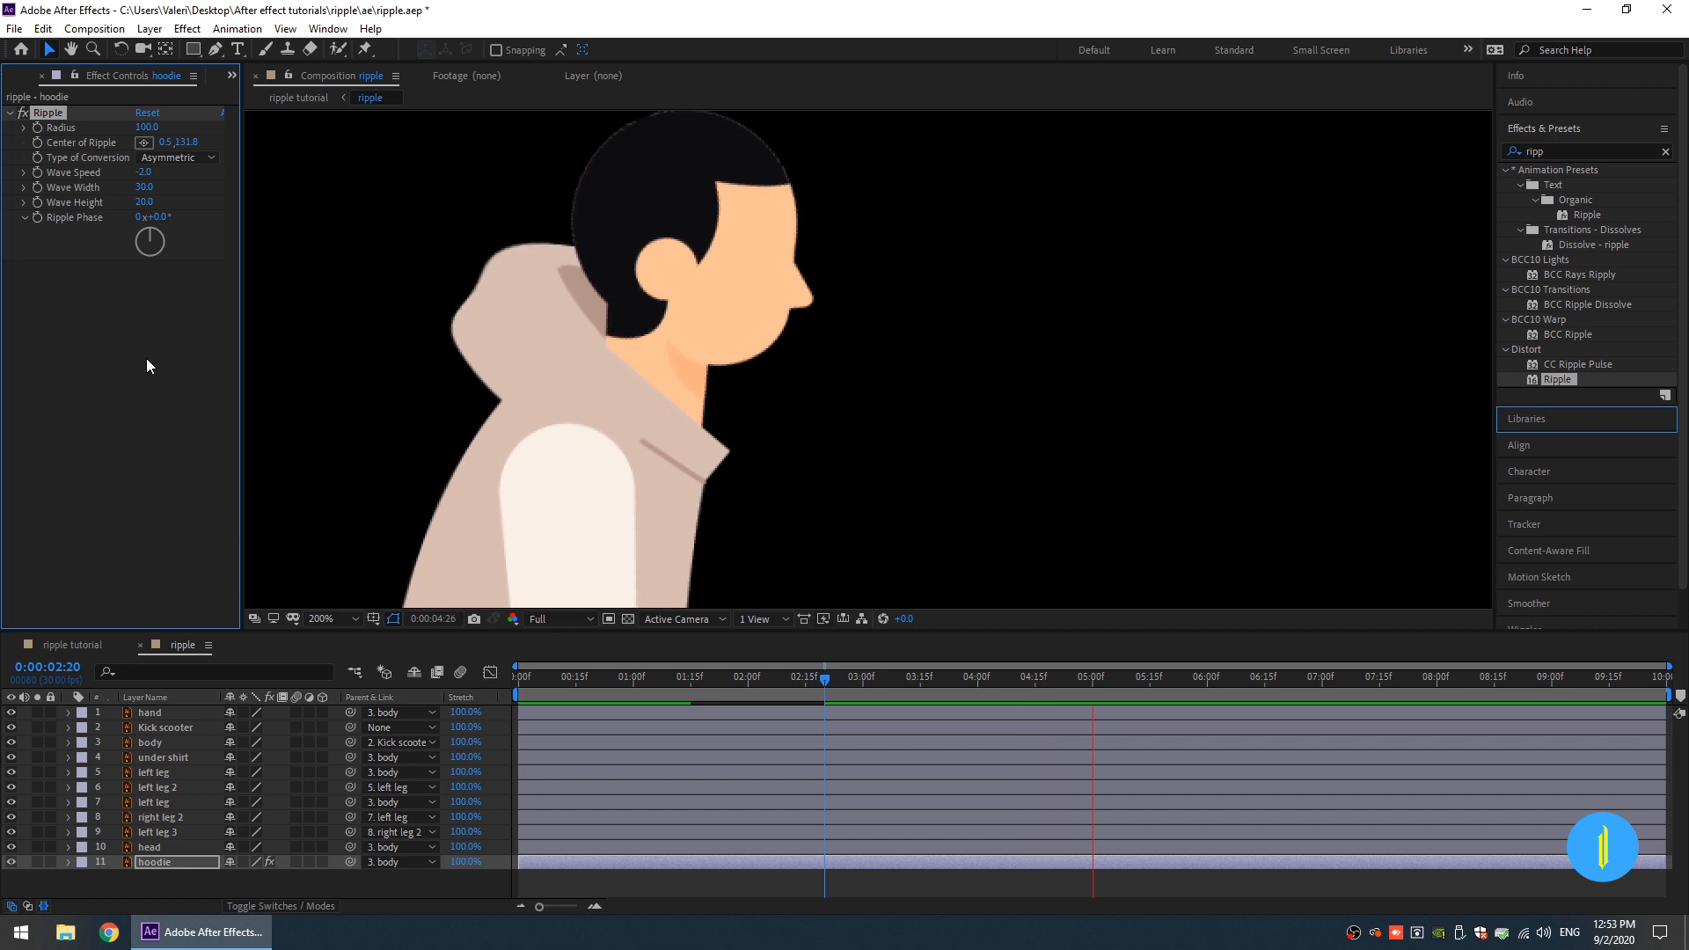
Step: Identify the torso garment's layer by toggling its visibility and apply the Distort effect Ripple to the body layer
{"action": "left_click_drag", "start_coordinate": [686, 678], "coordinate": [390, 684]}
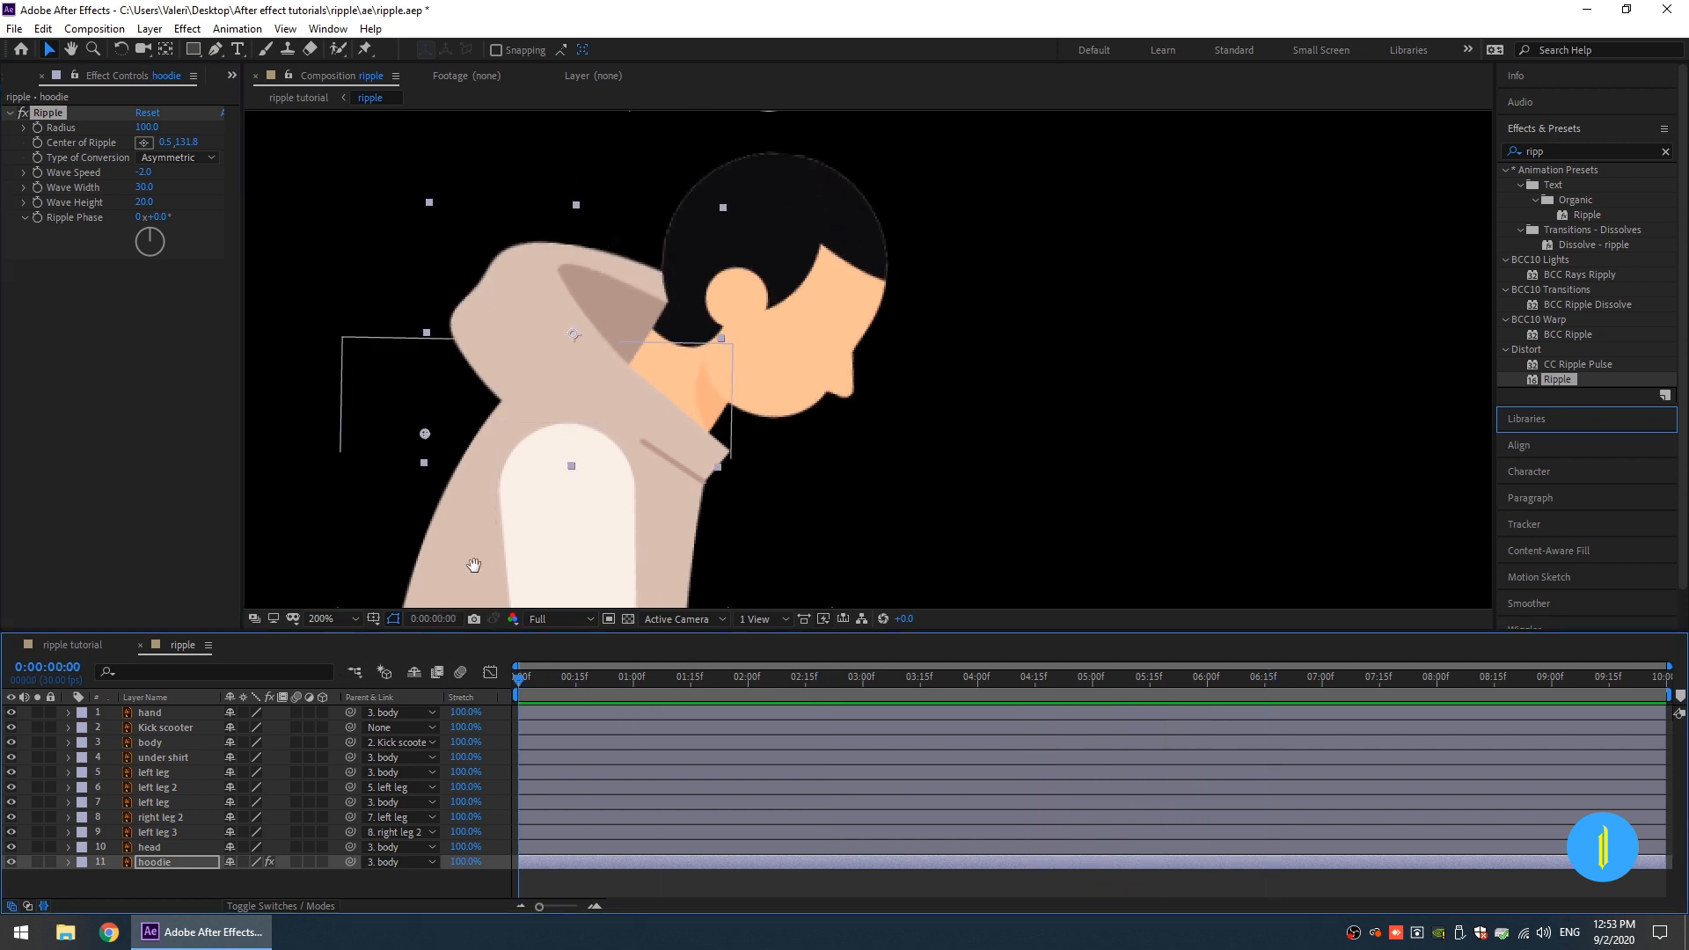
{"action": "left_click_drag", "start_coordinate": [483, 566], "coordinate": [536, 445]}
{"action": "scroll", "coordinate": [631, 441], "scroll_direction": "down", "scroll_amount": 2}
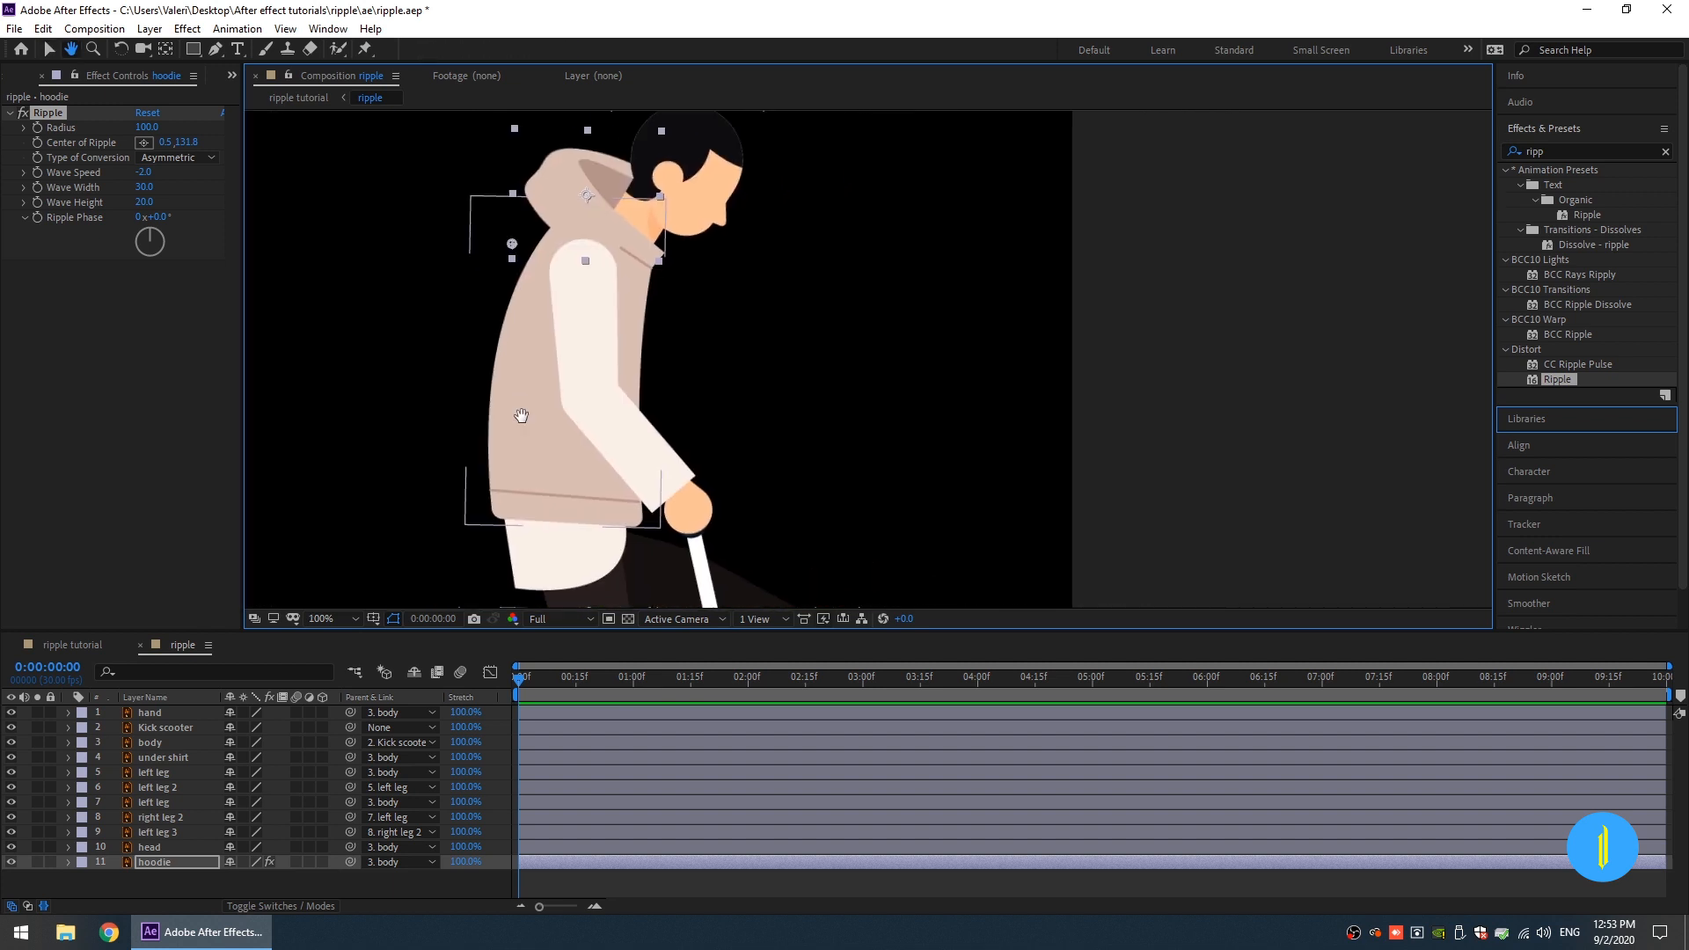
{"action": "key", "text": "v"}
{"action": "left_click", "coordinate": [535, 459]}
{"action": "left_click", "coordinate": [11, 743]}
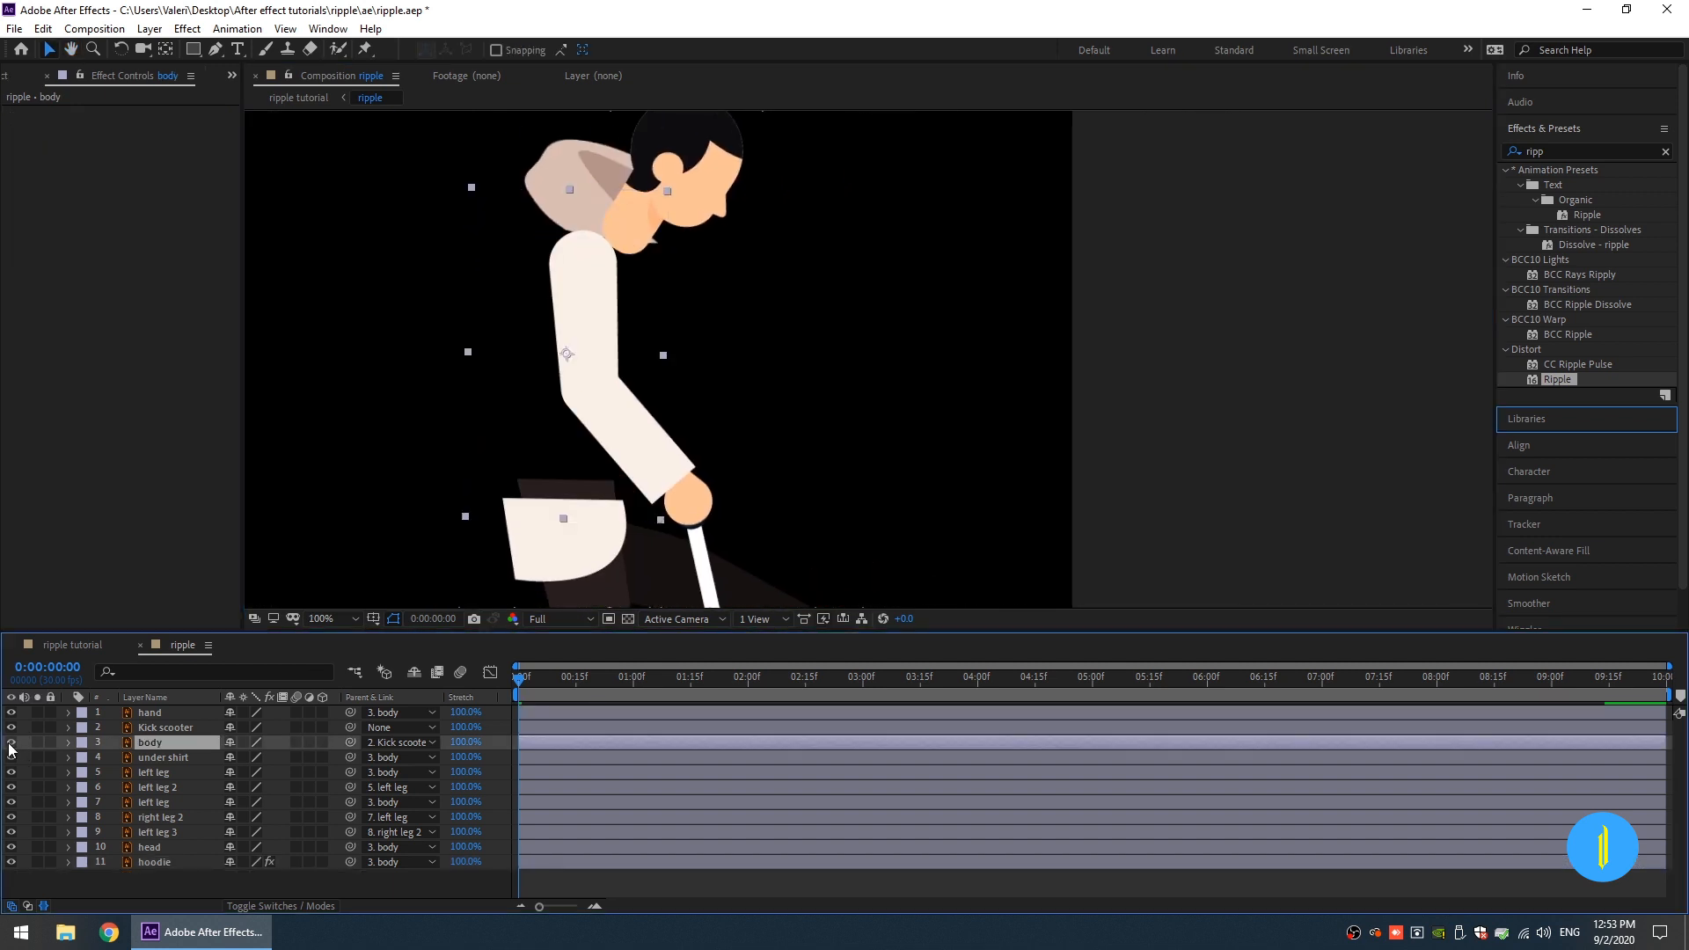
{"action": "left_click", "coordinate": [11, 743]}
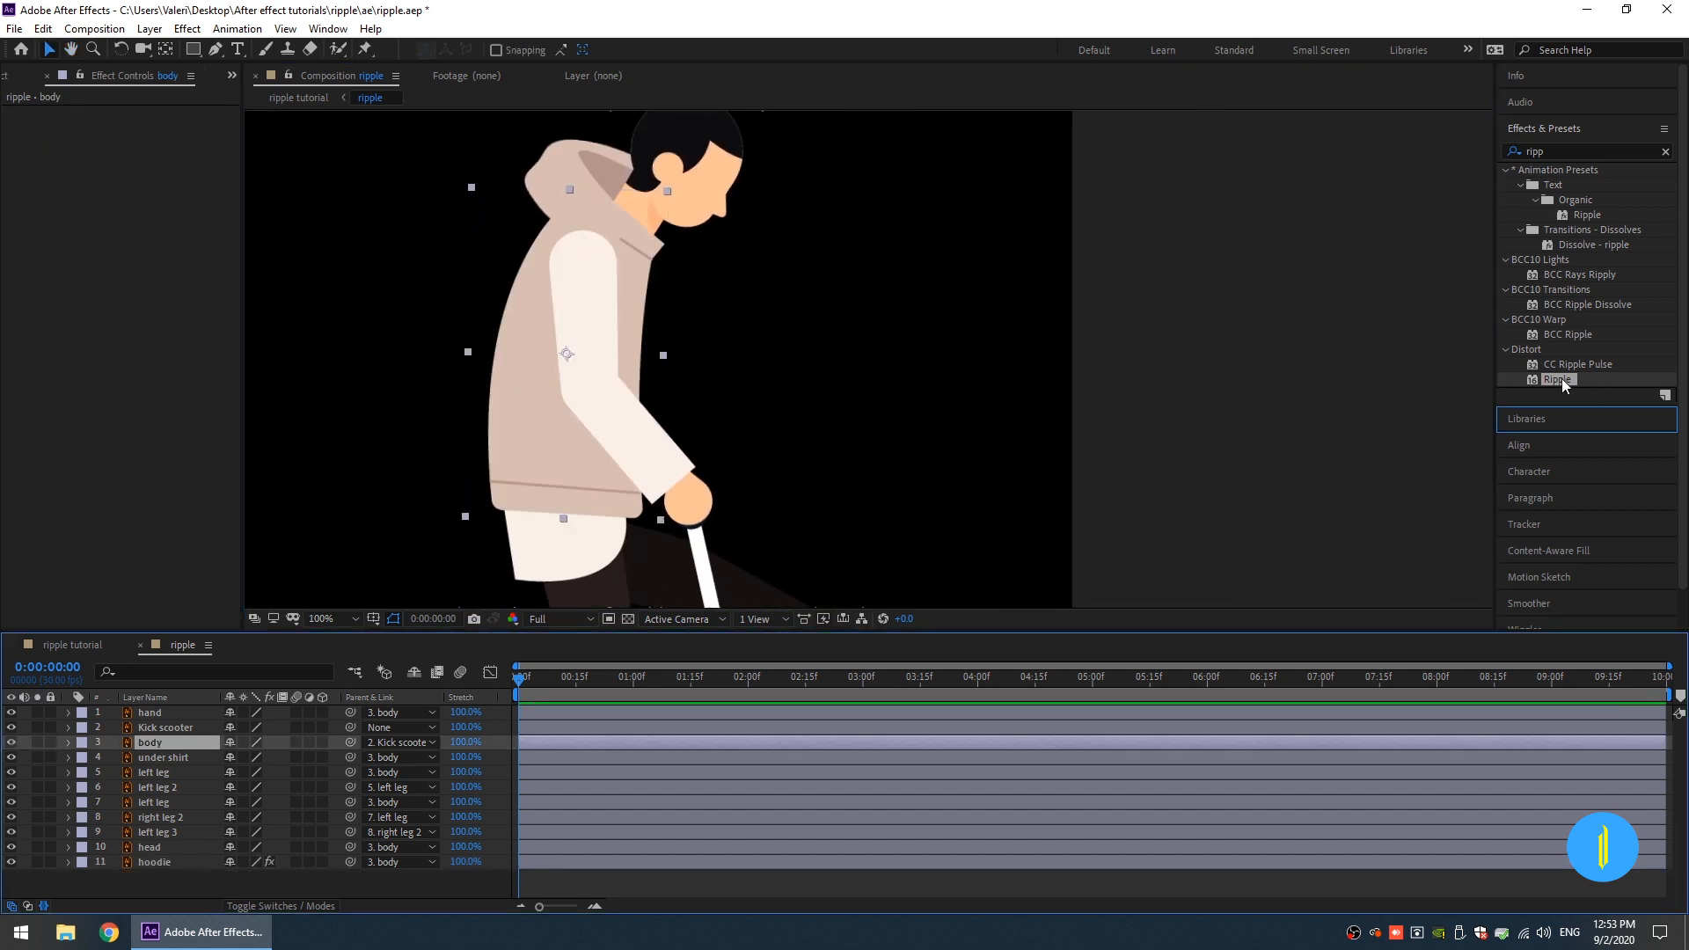
{"action": "left_click_drag", "start_coordinate": [1563, 384], "coordinate": [526, 431]}
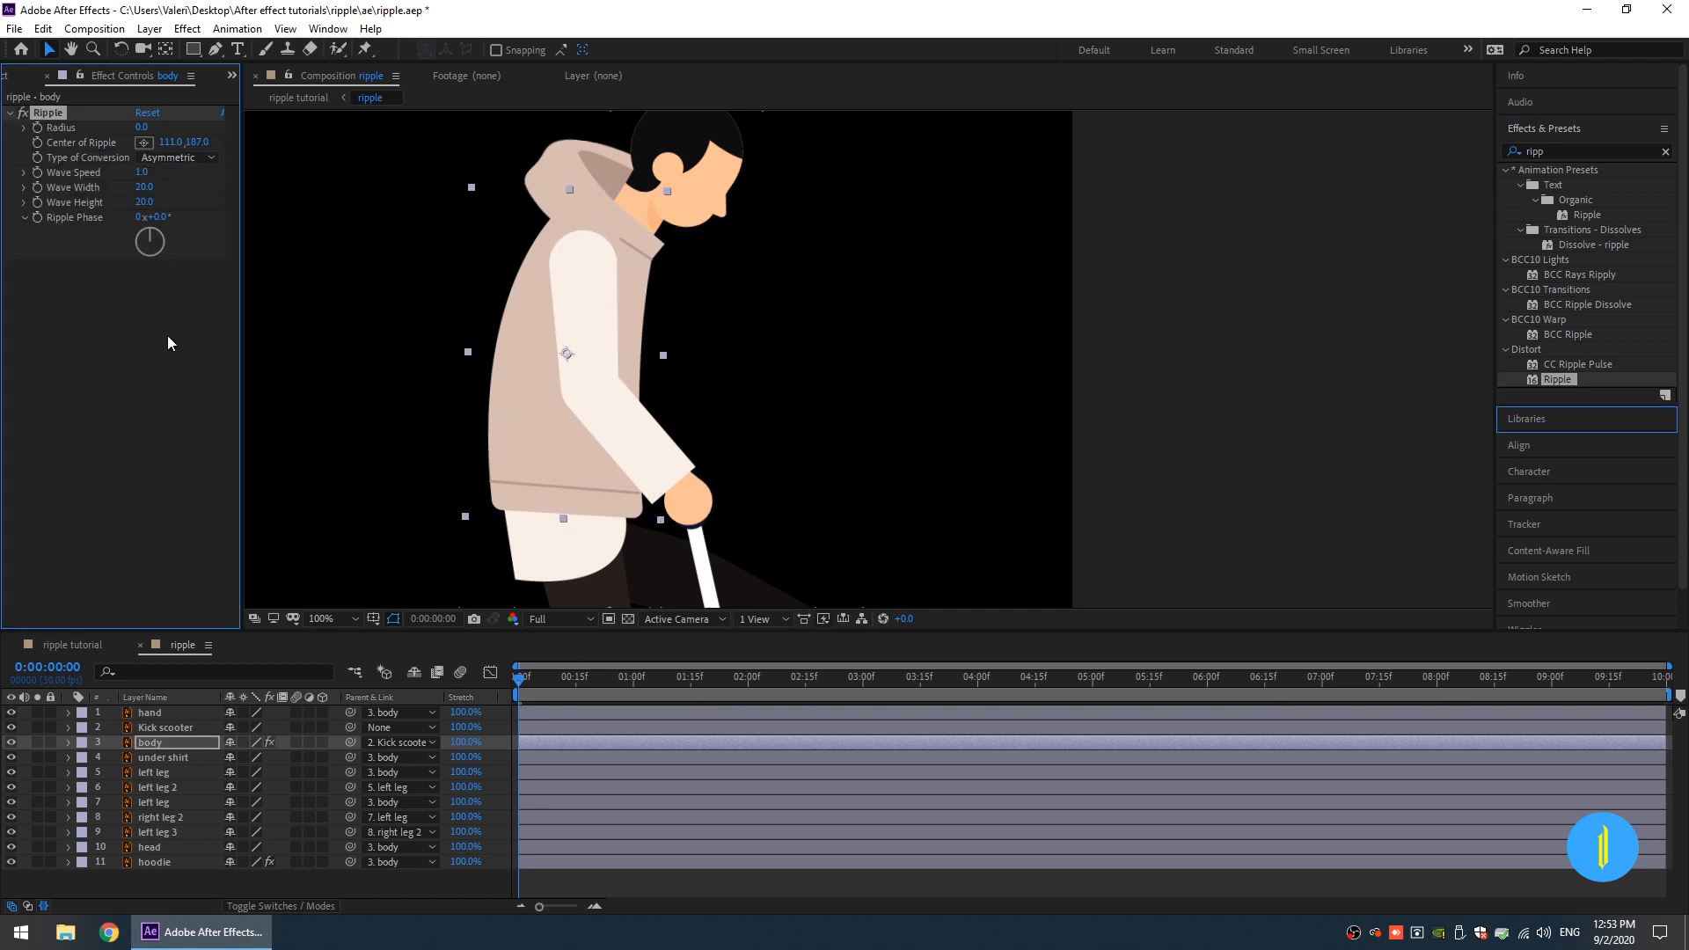
Step: Set the body ripple's Radius to 100 and place its centre behind the garment's lower back edge, at about -51, 365
{"action": "left_click", "coordinate": [138, 129]}
{"action": "type", "text": "100"}
{"action": "key", "text": "Return"}
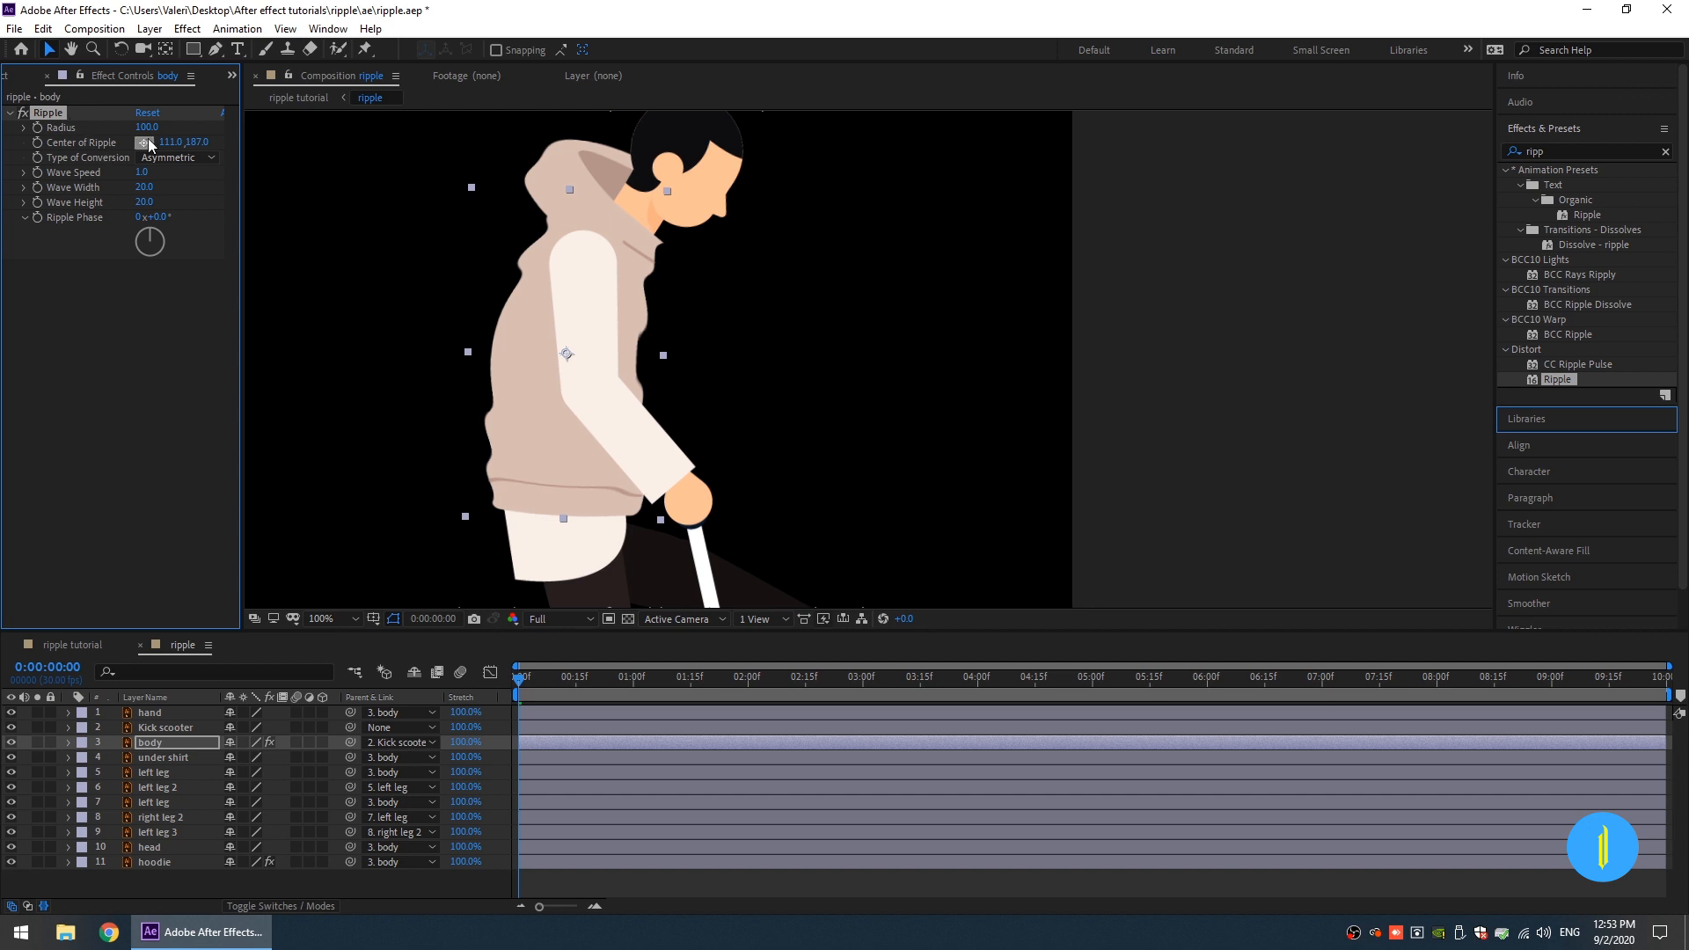
{"action": "left_click", "coordinate": [143, 142]}
{"action": "left_click", "coordinate": [599, 355]}
{"action": "left_click_drag", "start_coordinate": [600, 356], "coordinate": [423, 509]}
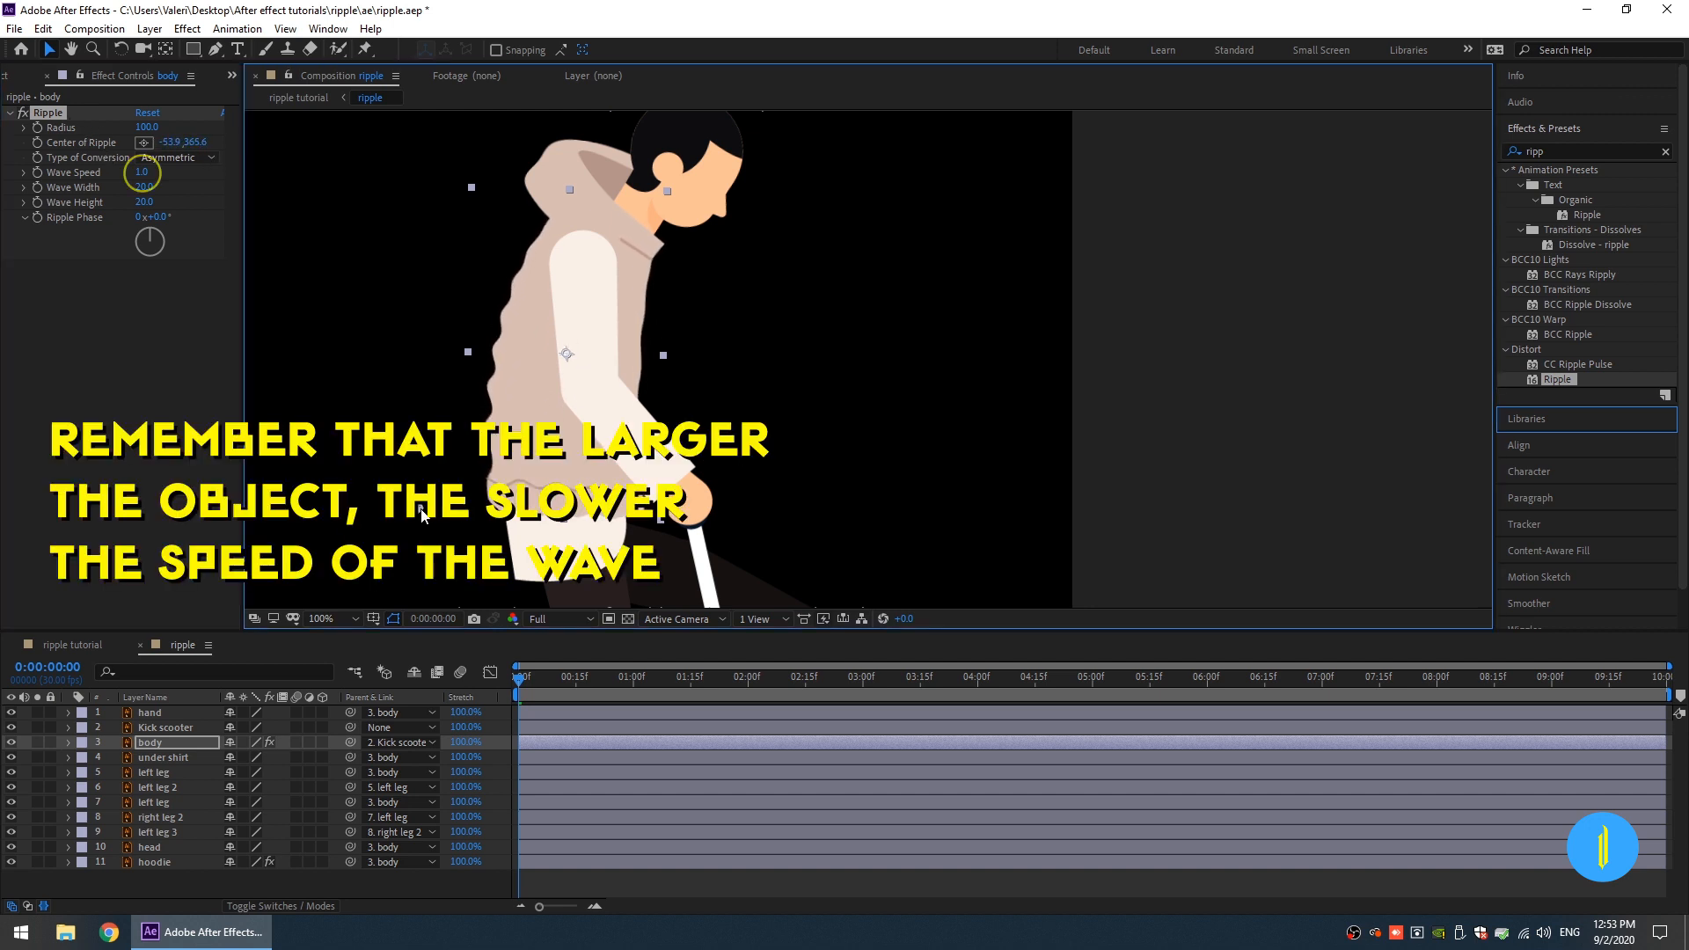
Step: Set the body ripple's Wave Speed to -1 and Wave Width to 55, and preview the motion
{"action": "left_click", "coordinate": [141, 173]}
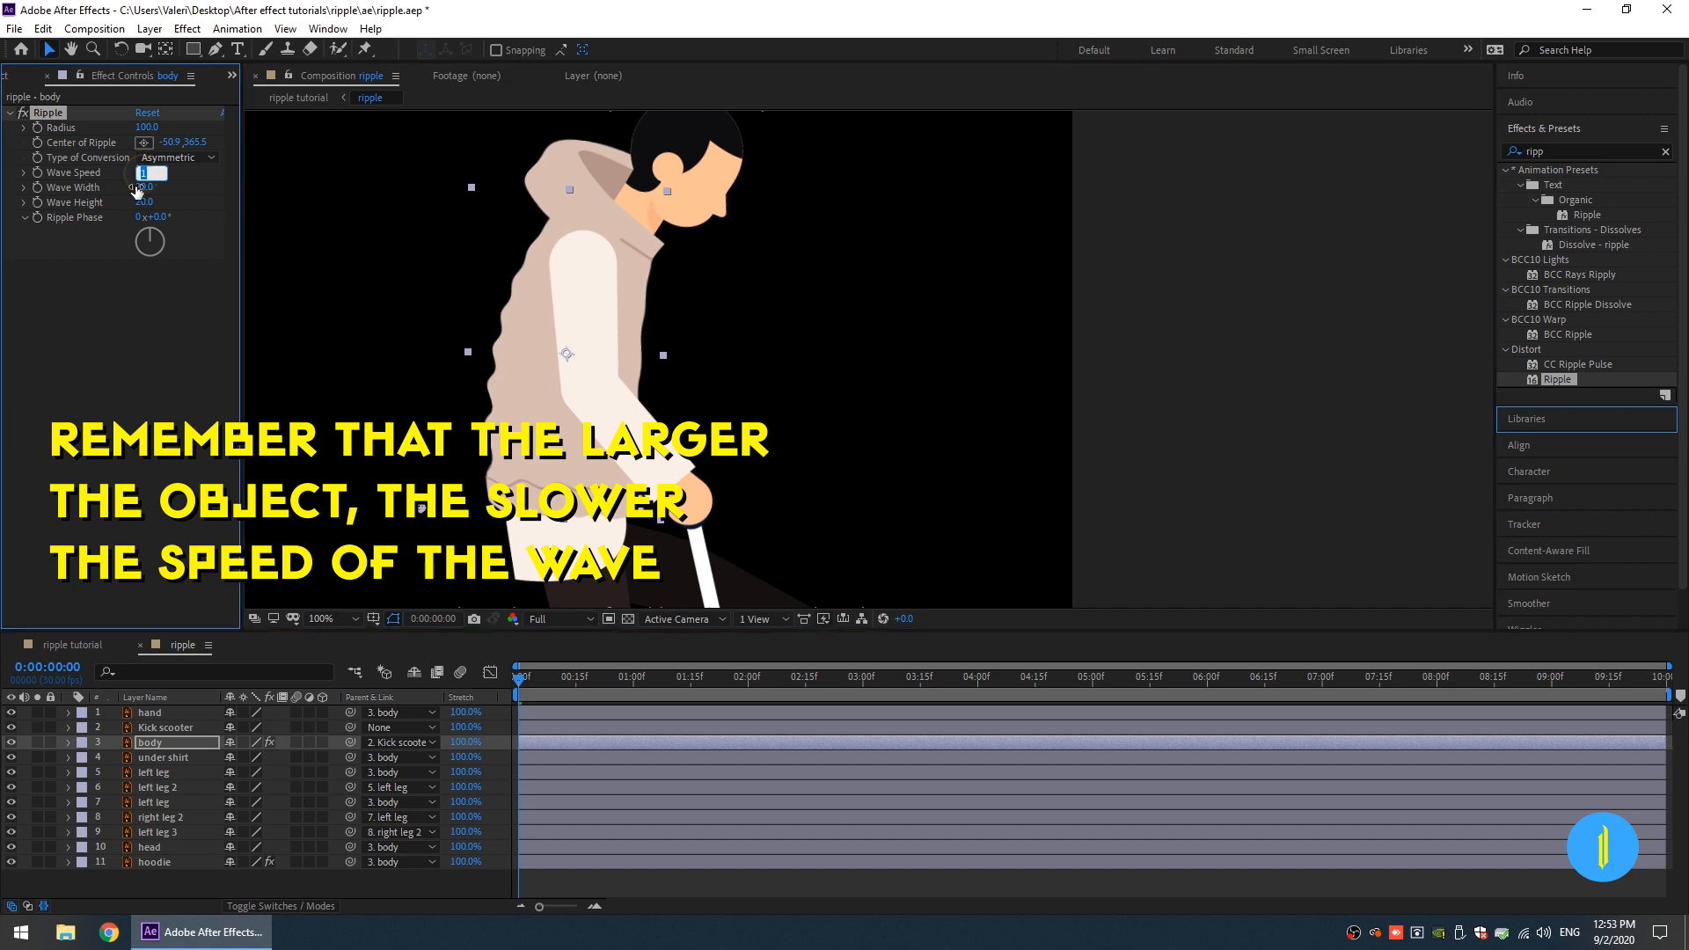
{"action": "type", "text": "-"}
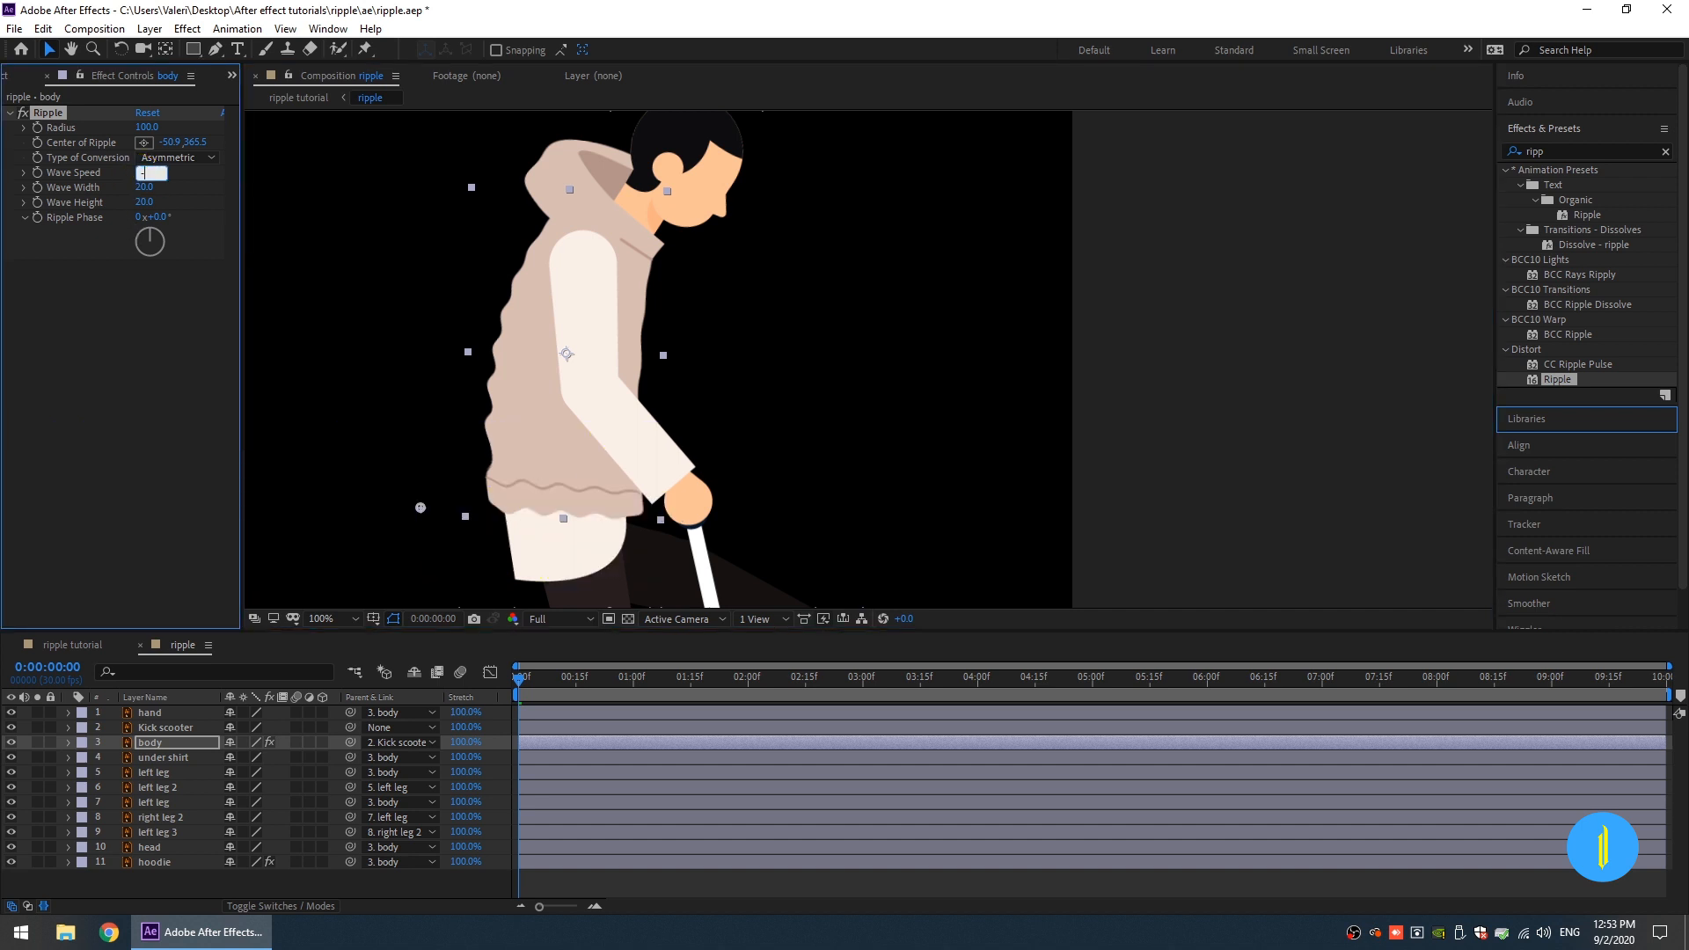
{"action": "type", "text": "1"}
{"action": "key", "text": "Return"}
{"action": "left_click_drag", "start_coordinate": [144, 187], "coordinate": [522, 230]}
{"action": "left_click", "coordinate": [143, 188]}
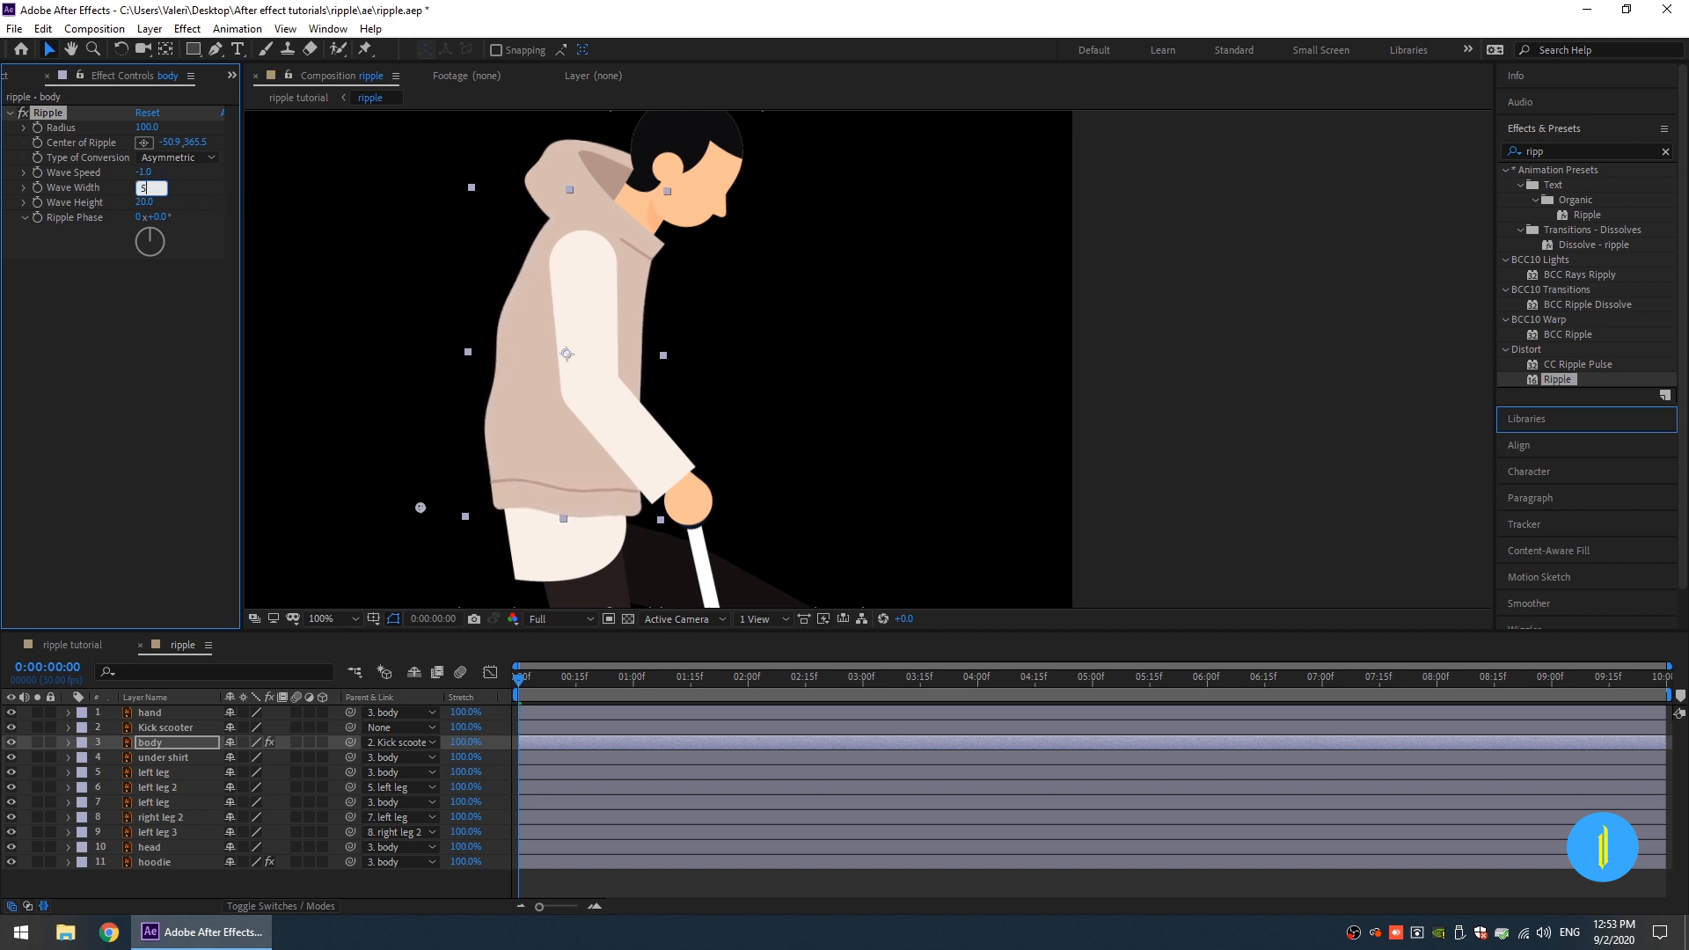
{"action": "type", "text": "55"}
{"action": "key", "text": "Return"}
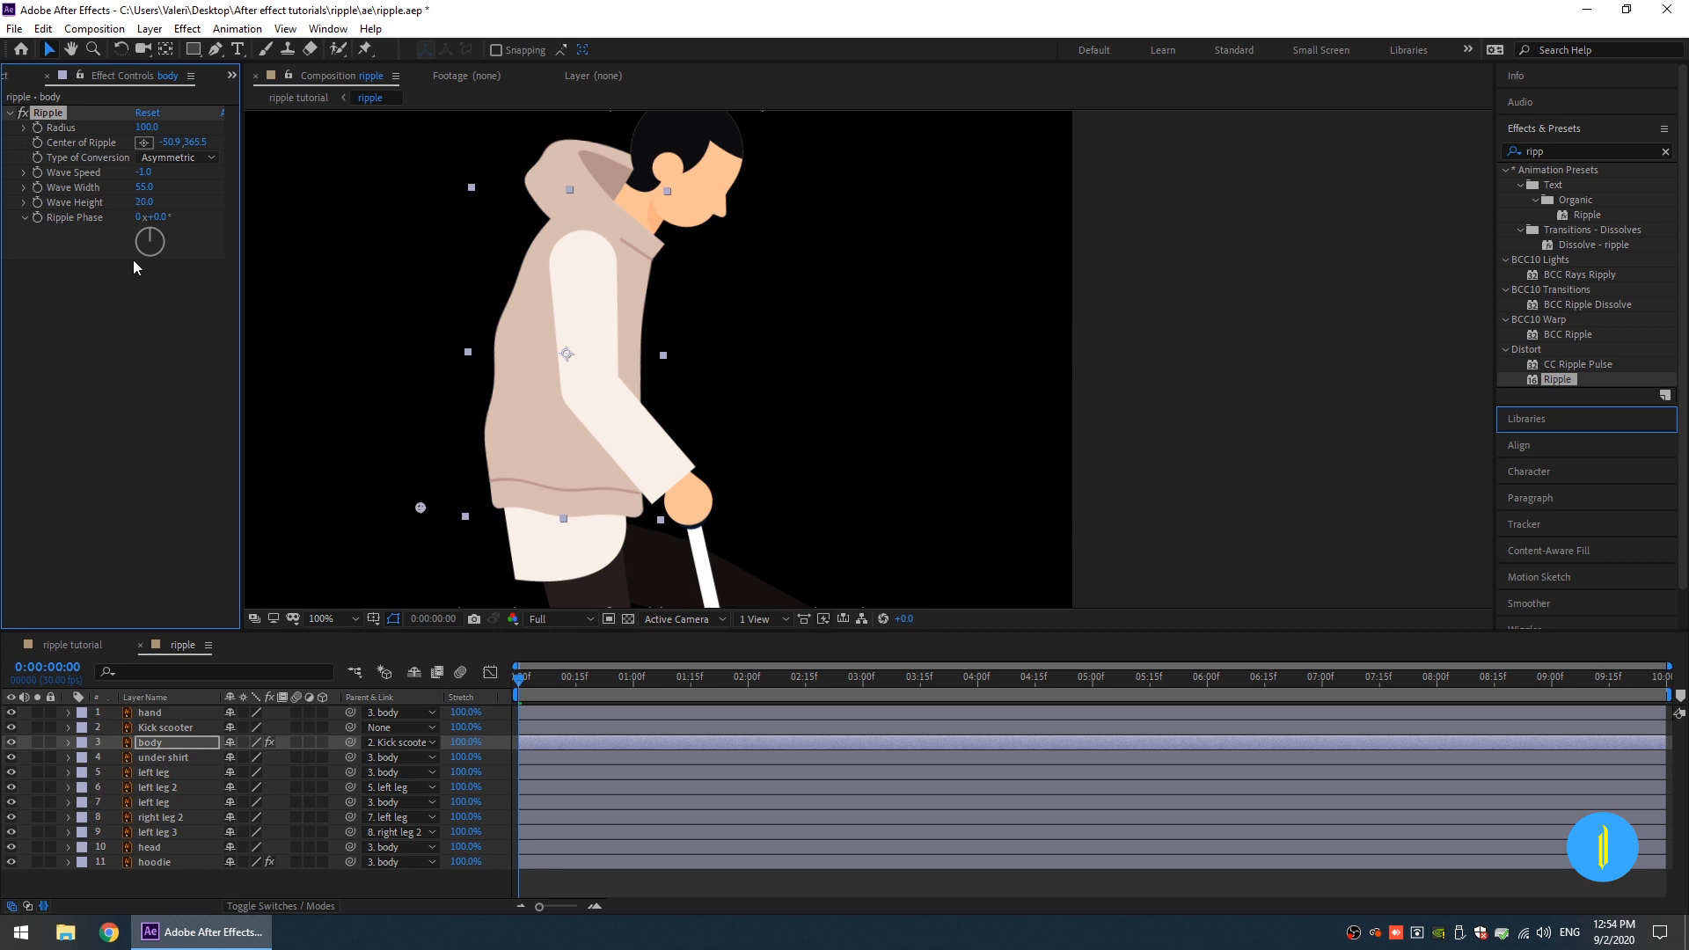
{"action": "key", "text": "space"}
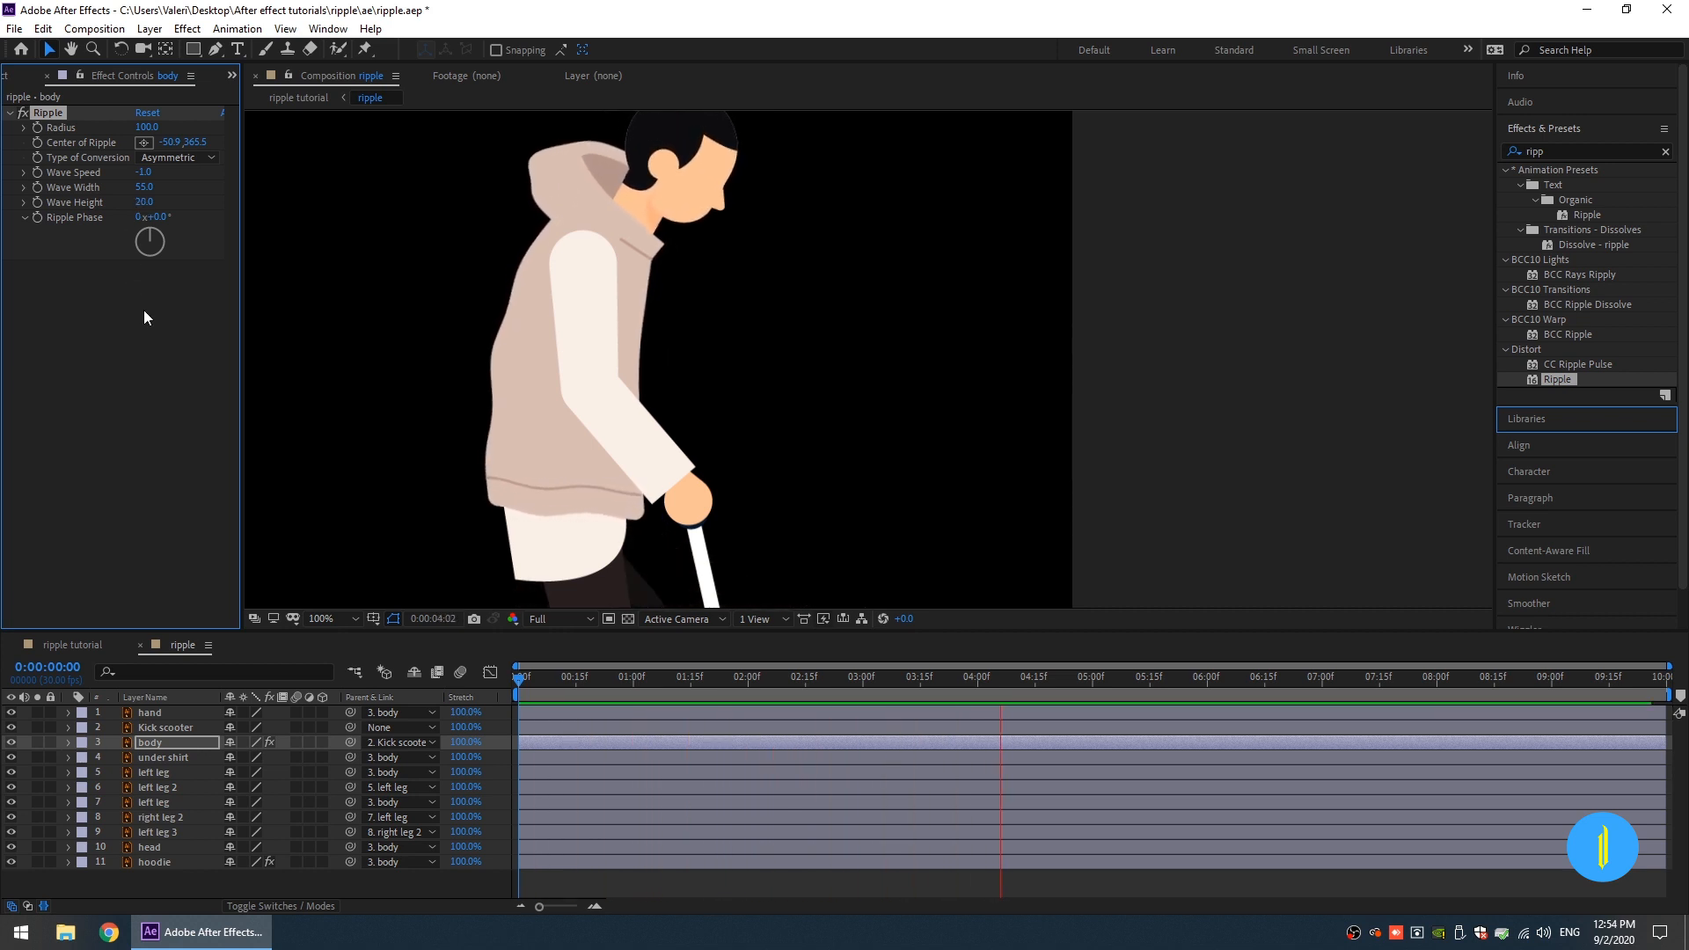
{"action": "key", "text": "space"}
Step: Apply the Distort effect Ripple to the under shirt layer
{"action": "scroll", "coordinate": [538, 406], "scroll_direction": "up", "scroll_amount": 2}
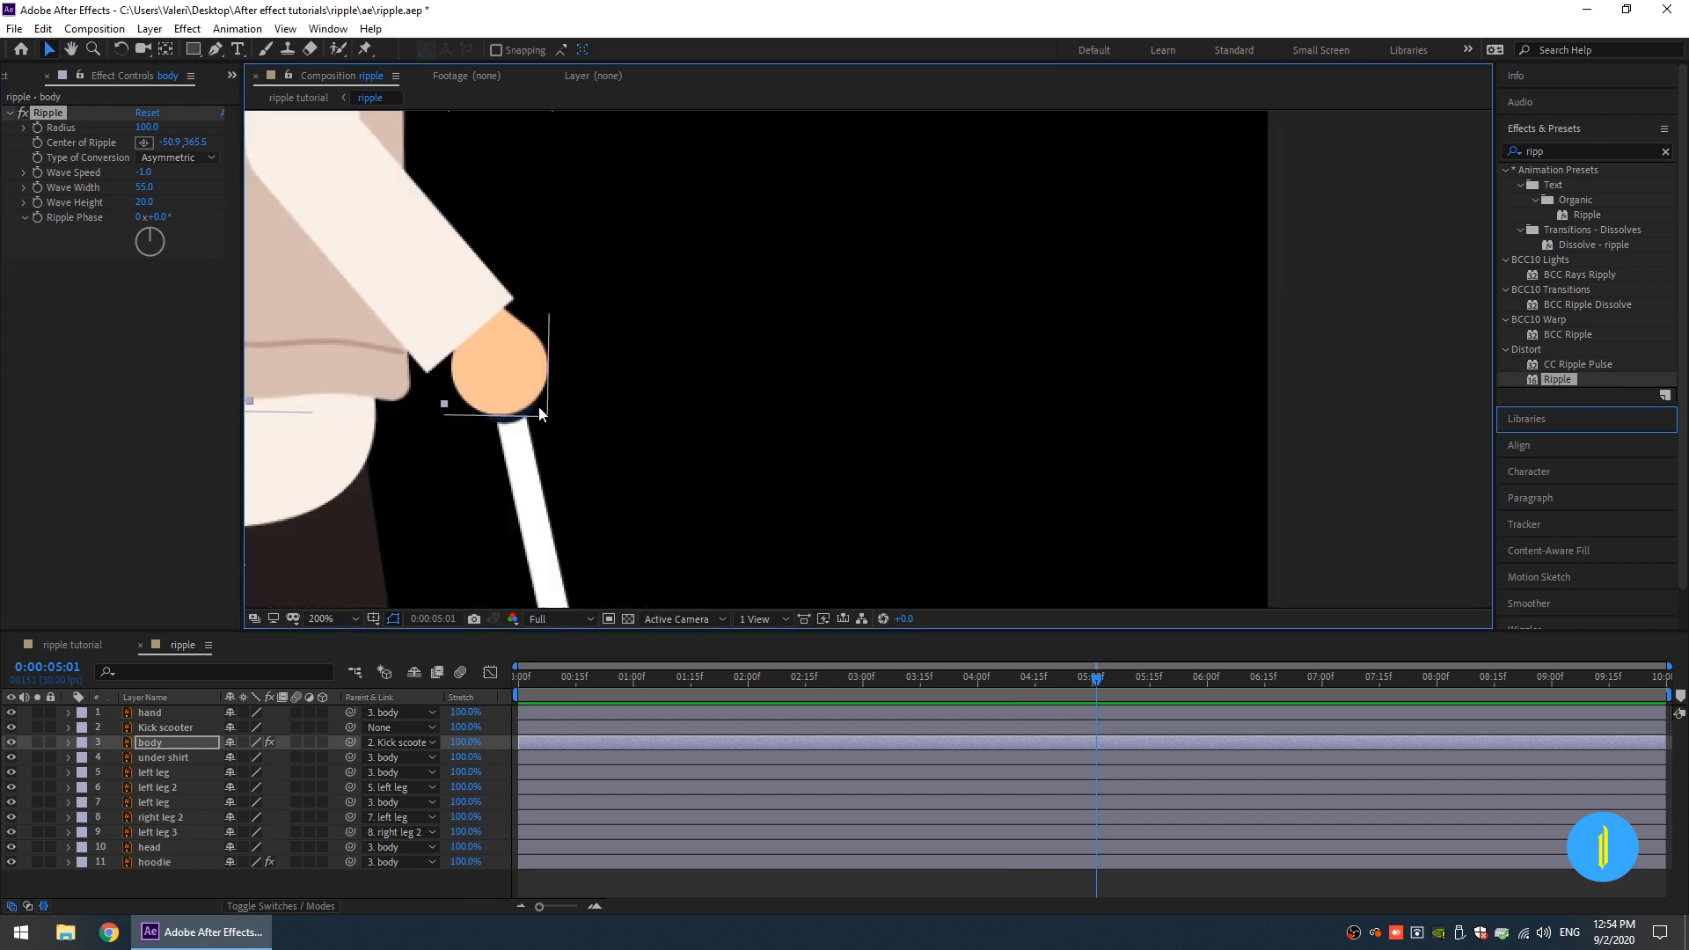
{"action": "left_click_drag", "start_coordinate": [216, 519], "coordinate": [604, 425]}
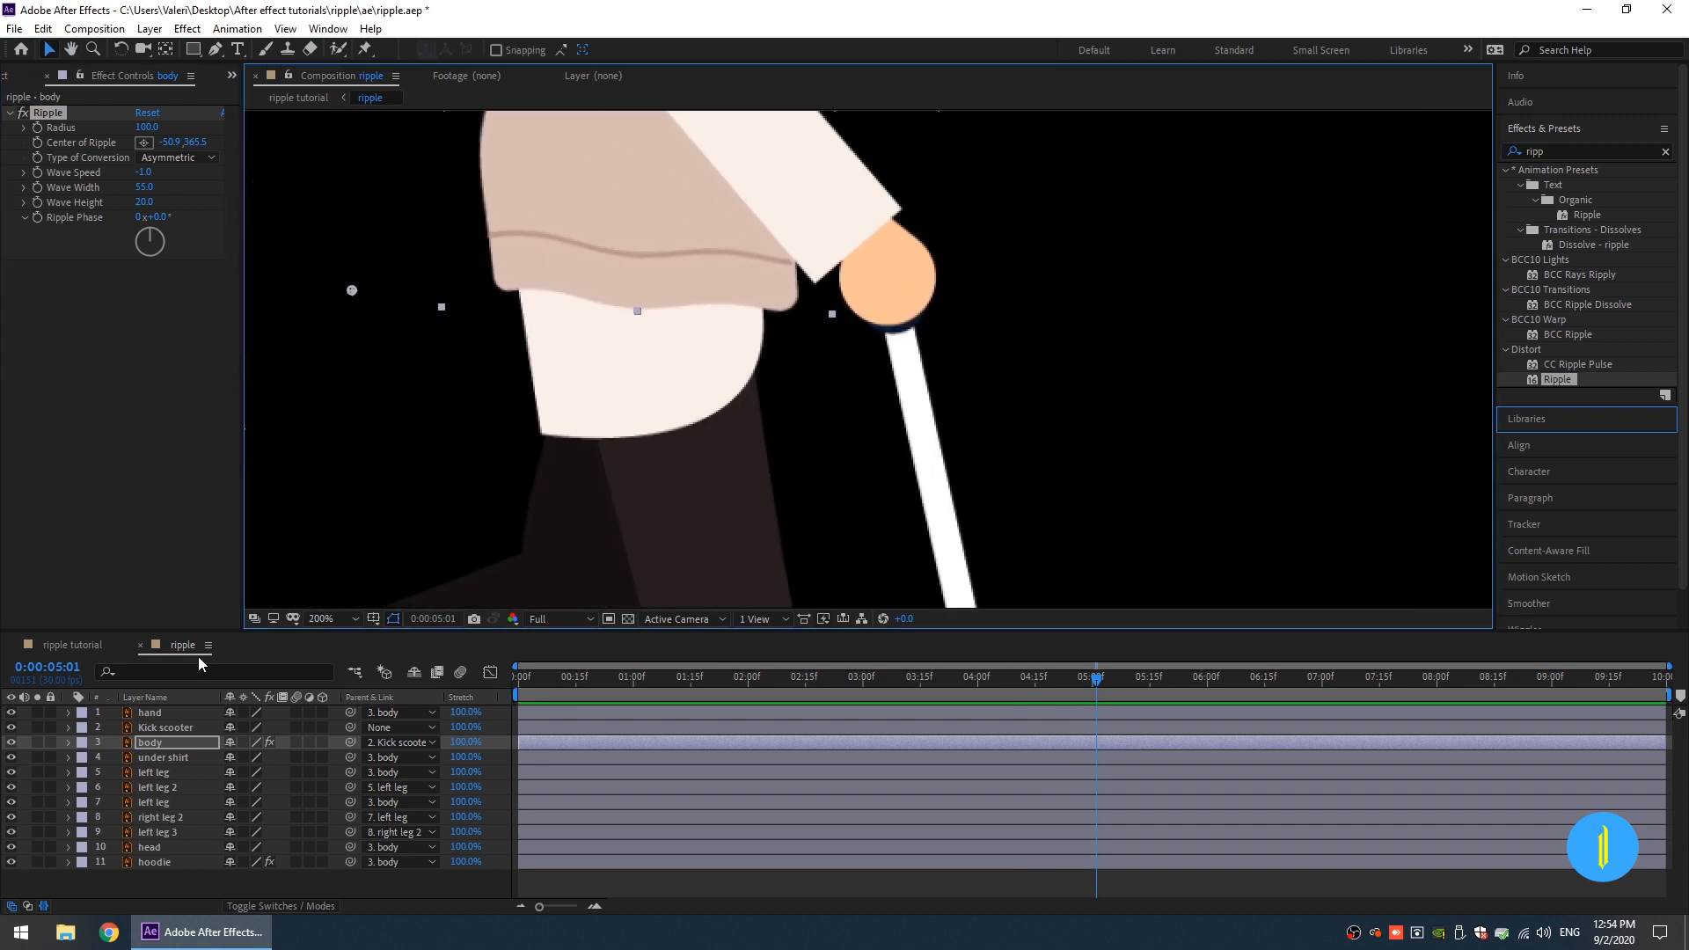
{"action": "left_click", "coordinate": [155, 757]}
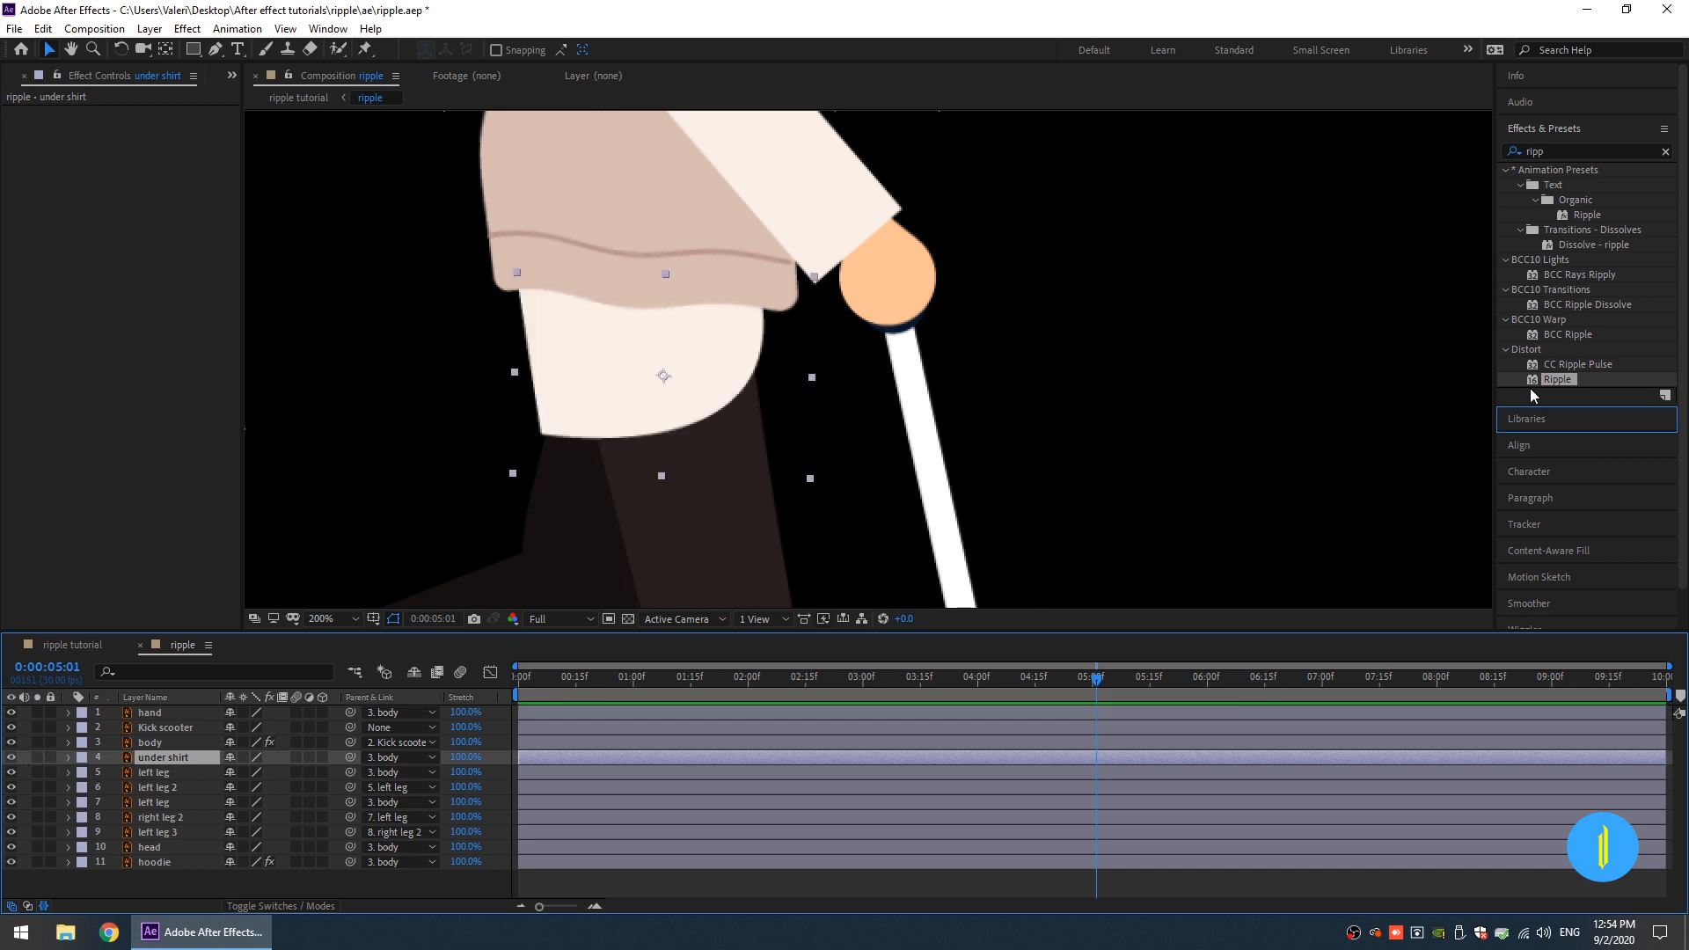
{"action": "left_click_drag", "start_coordinate": [1563, 381], "coordinate": [155, 757]}
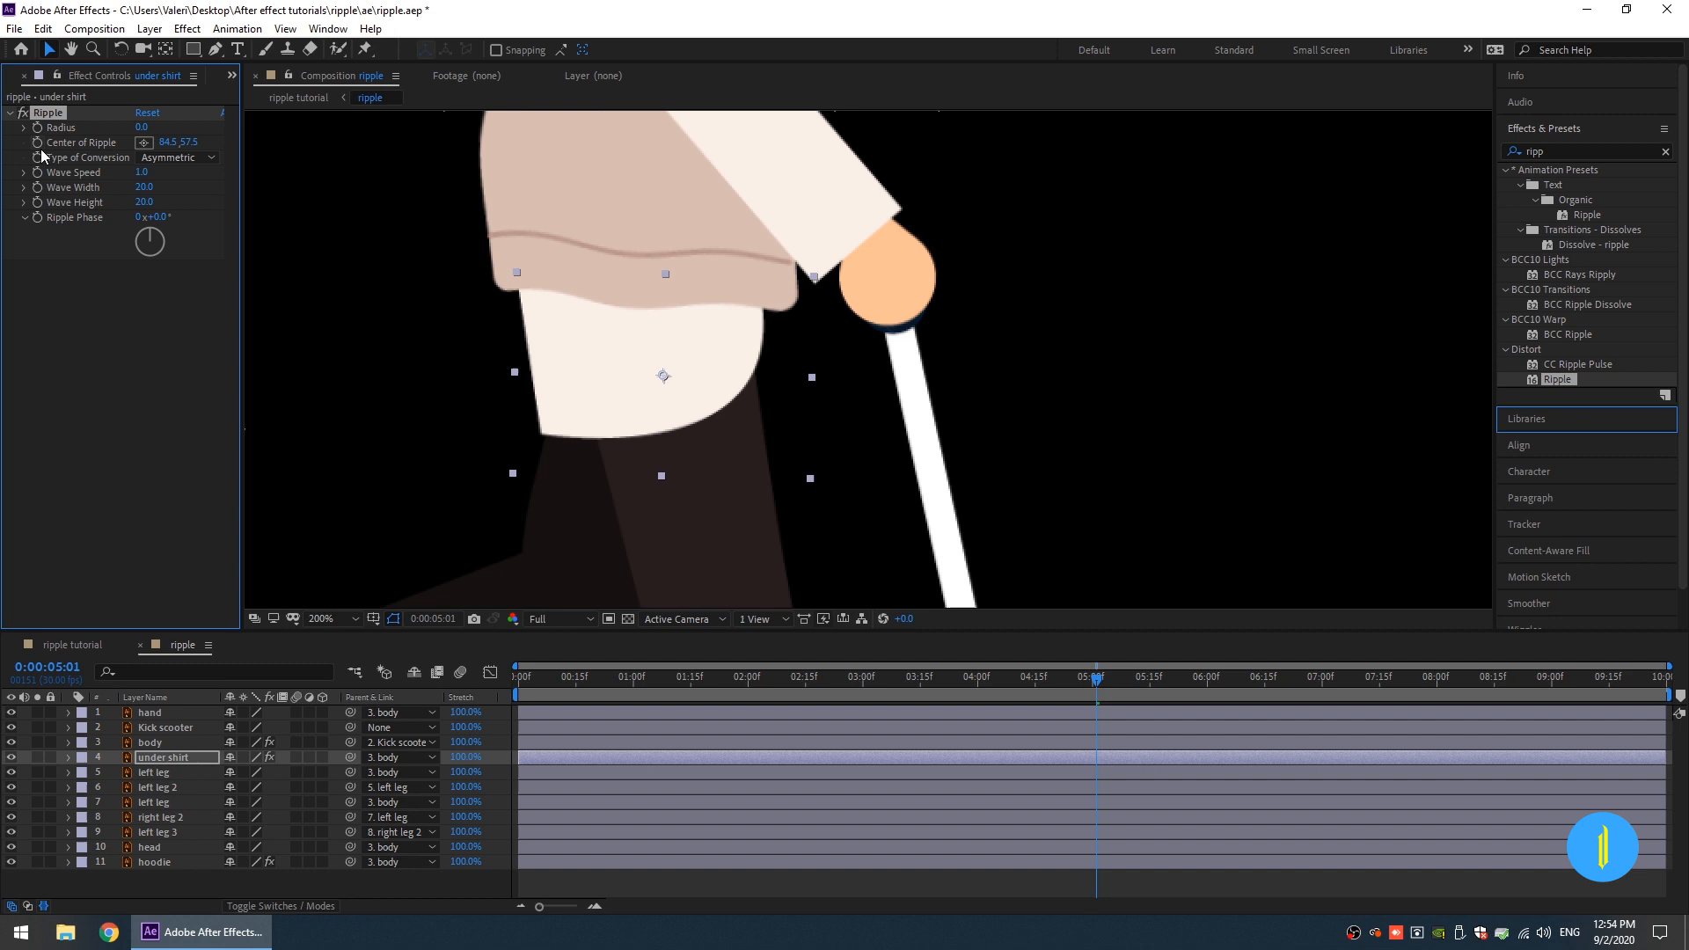
Step: Set the under shirt ripple's Radius to 100 and place its centre near the shirt's lower back corner, at about -14, 118
{"action": "left_click", "coordinate": [139, 128]}
{"action": "type", "text": "100"}
{"action": "key", "text": "Return"}
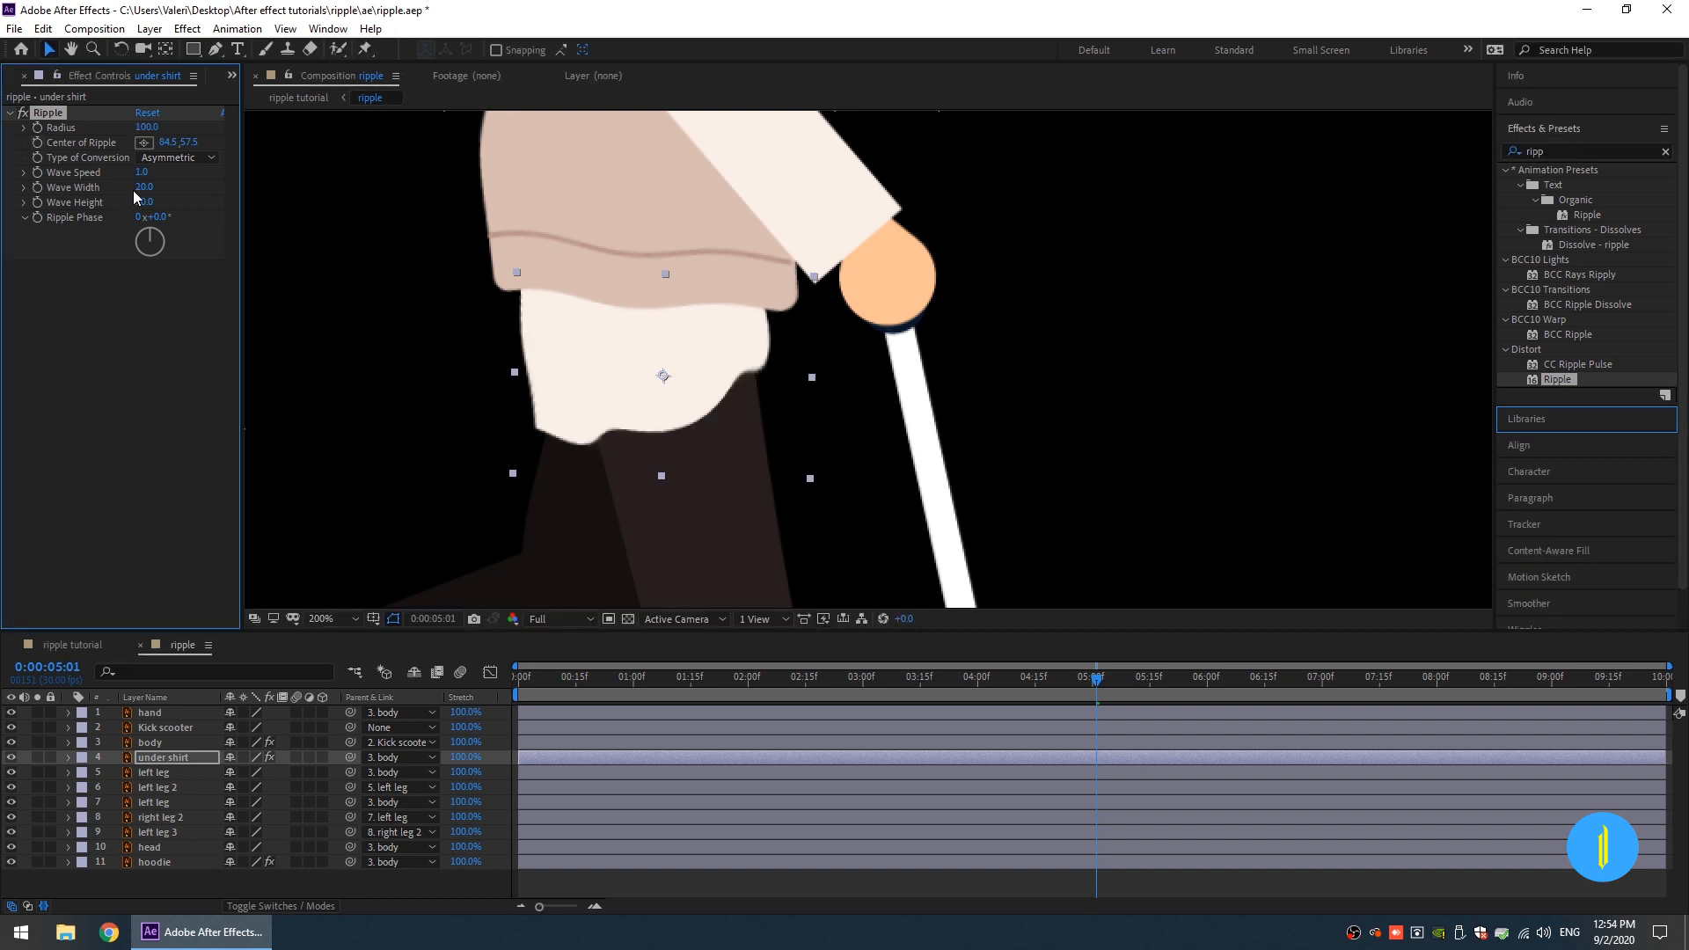
{"action": "left_click_drag", "start_coordinate": [162, 150], "coordinate": [212, 150]}
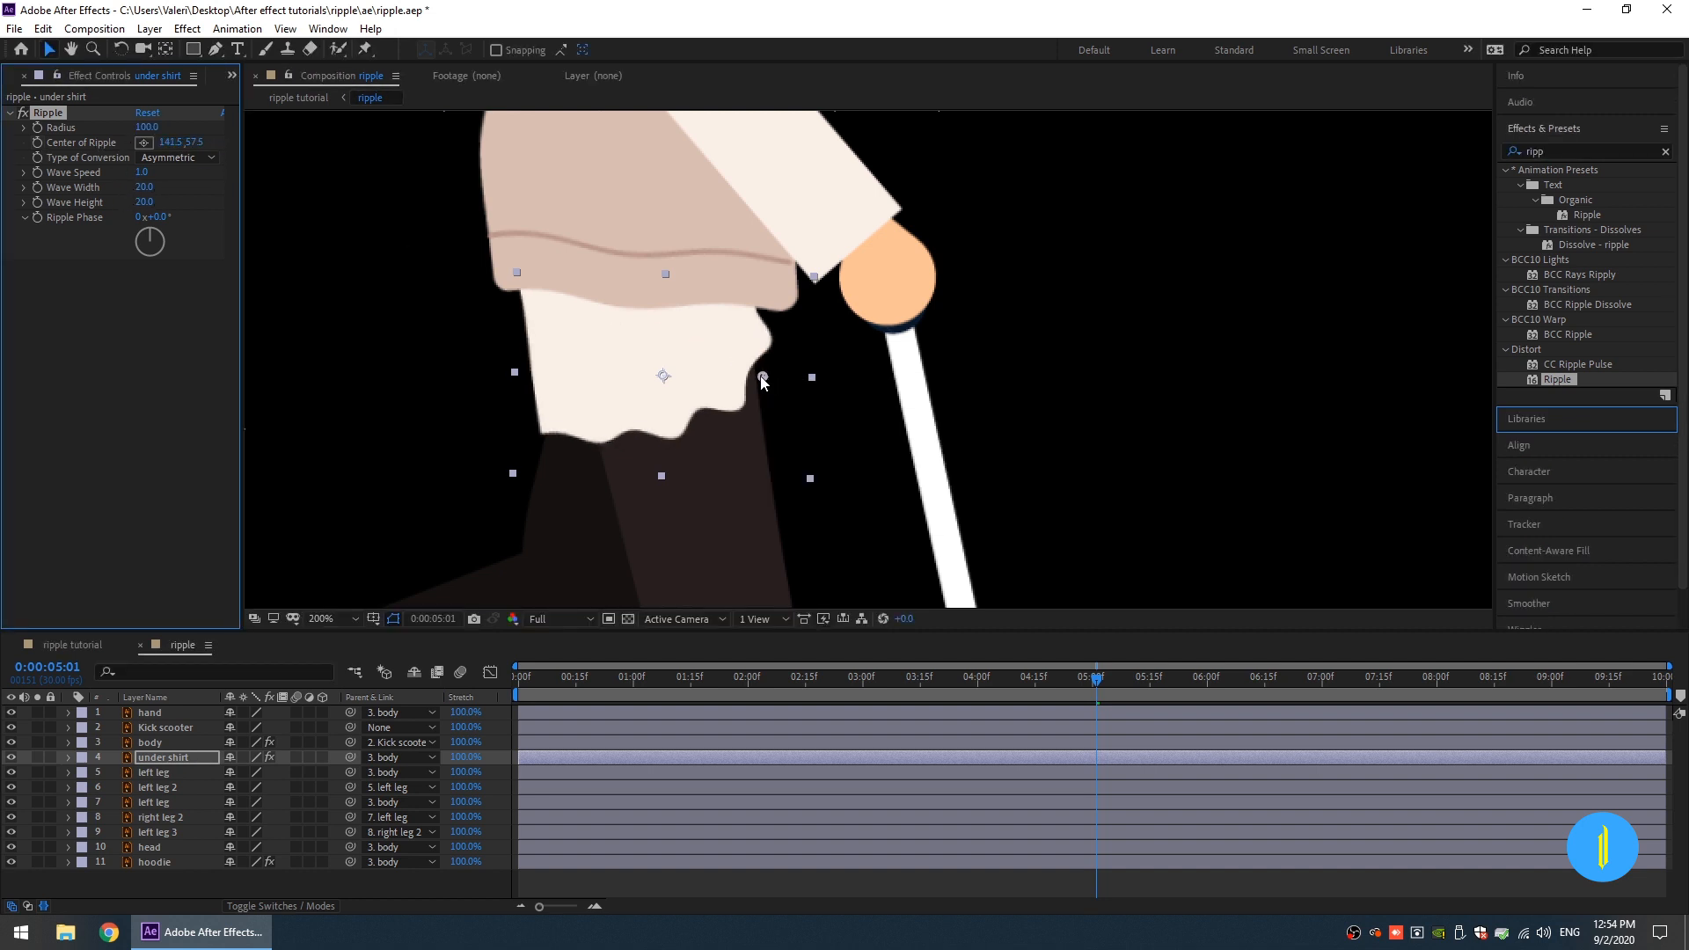
{"action": "left_click_drag", "start_coordinate": [762, 376], "coordinate": [487, 478]}
Step: Set the under shirt ripple's Wave Speed to -2 and Wave Width to 30, and preview the motion
{"action": "left_click", "coordinate": [143, 173]}
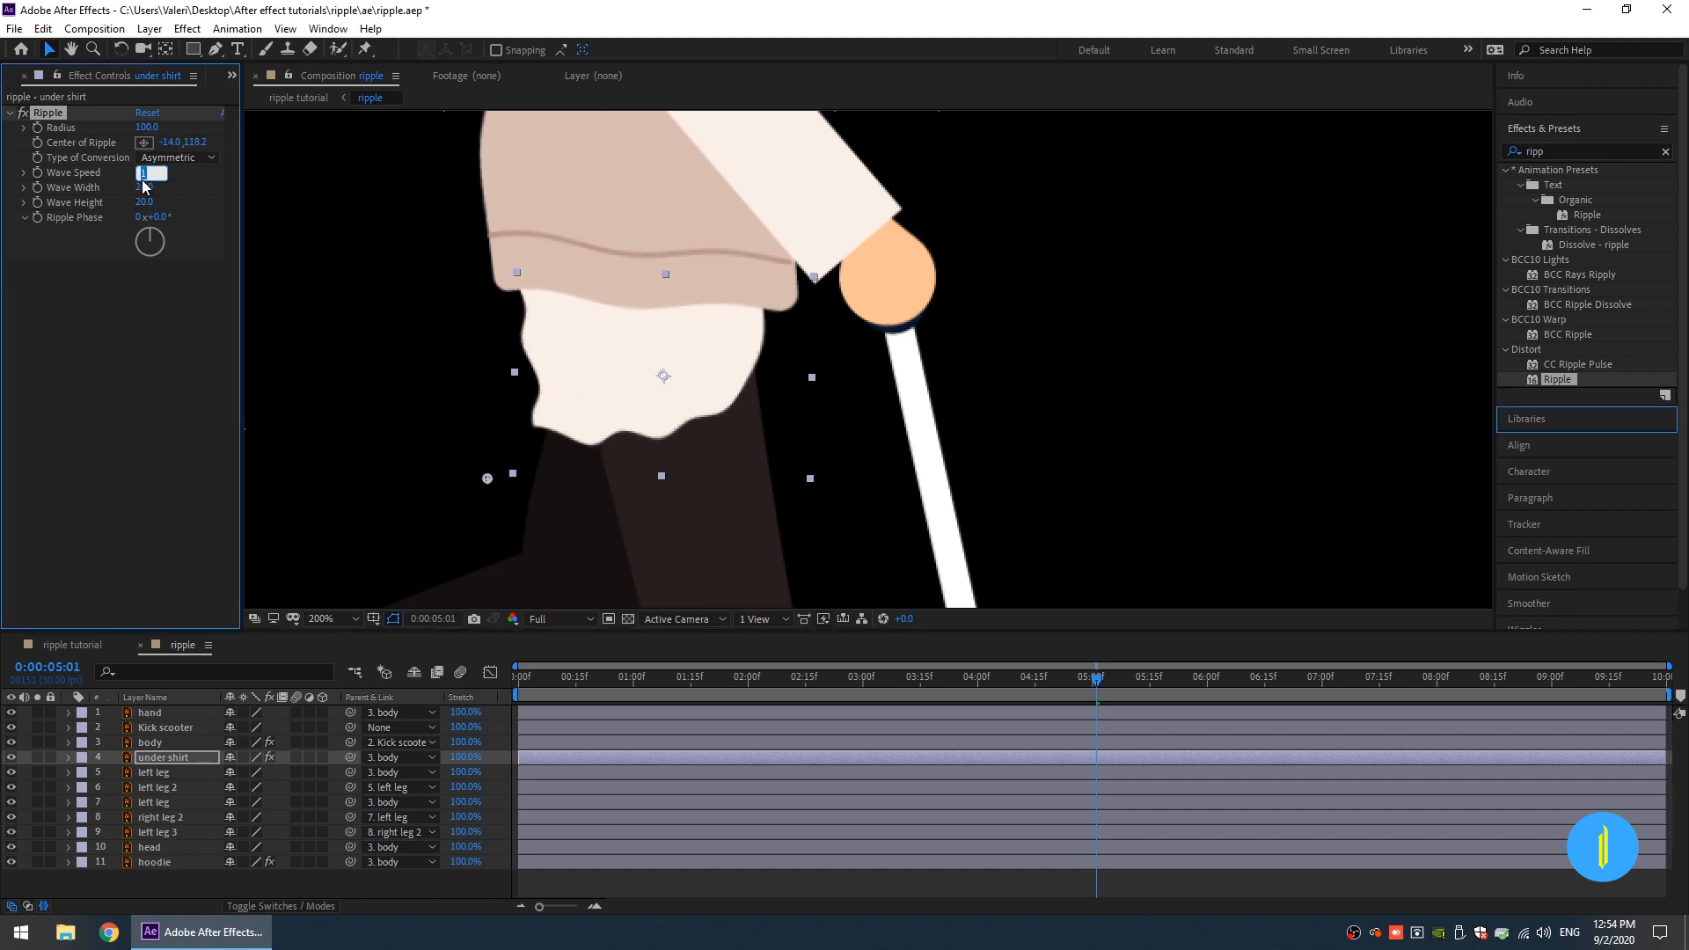
{"action": "type", "text": "-2"}
{"action": "key", "text": "Return"}
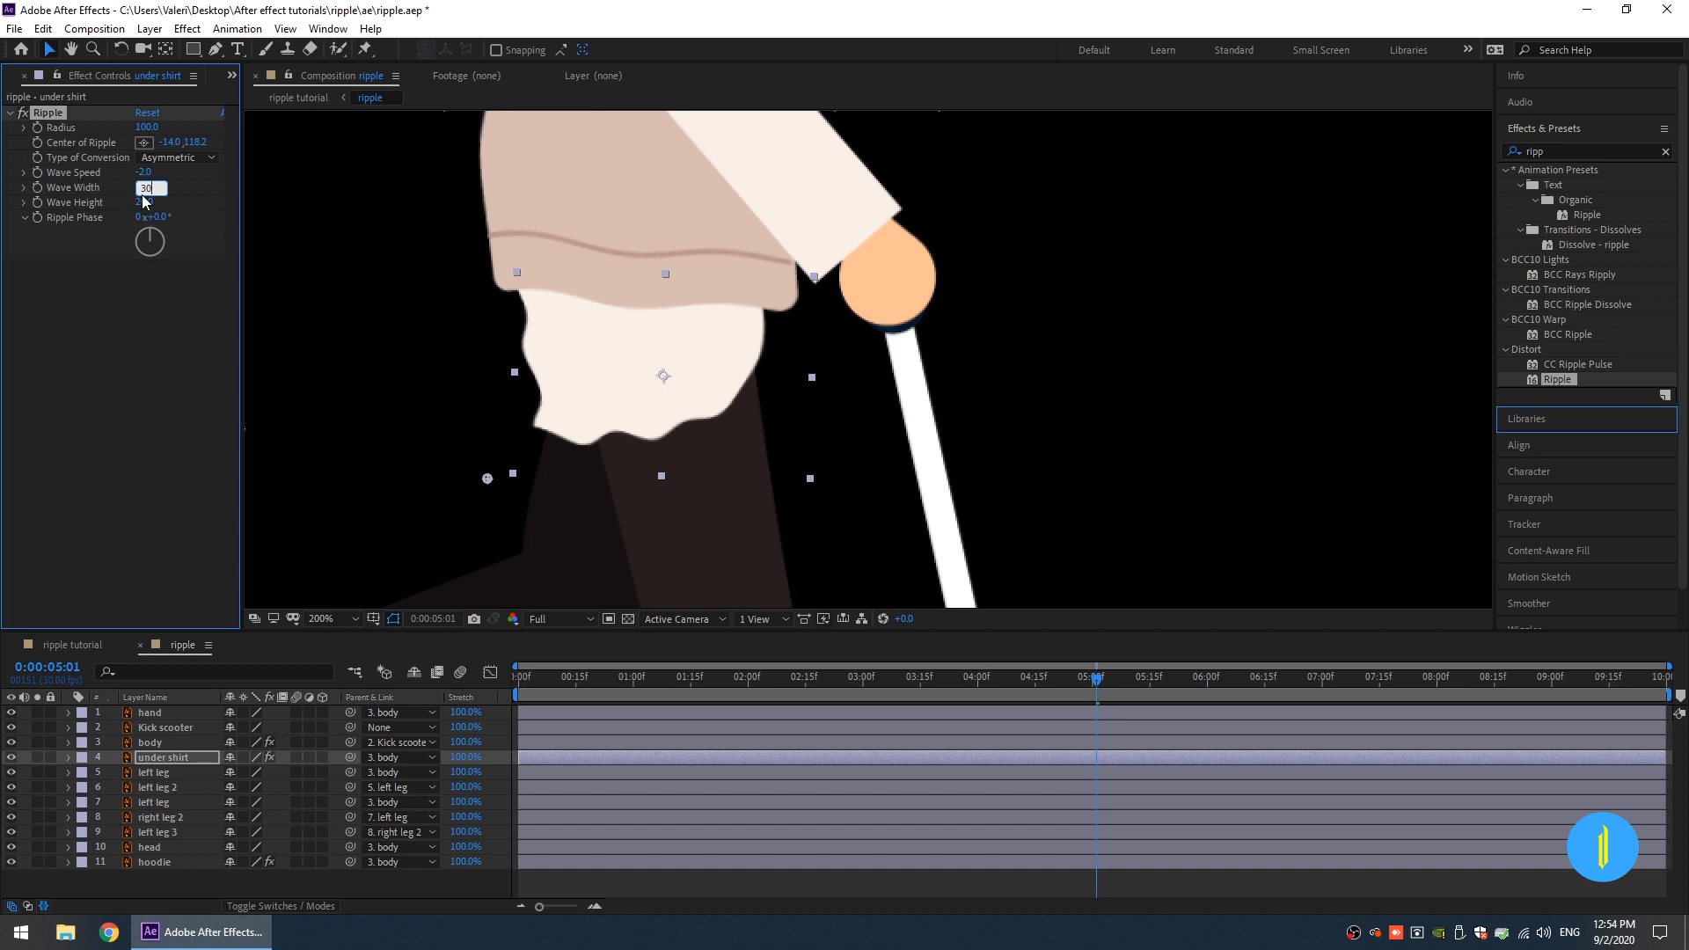
{"action": "key", "text": "Return"}
{"action": "key", "text": "space"}
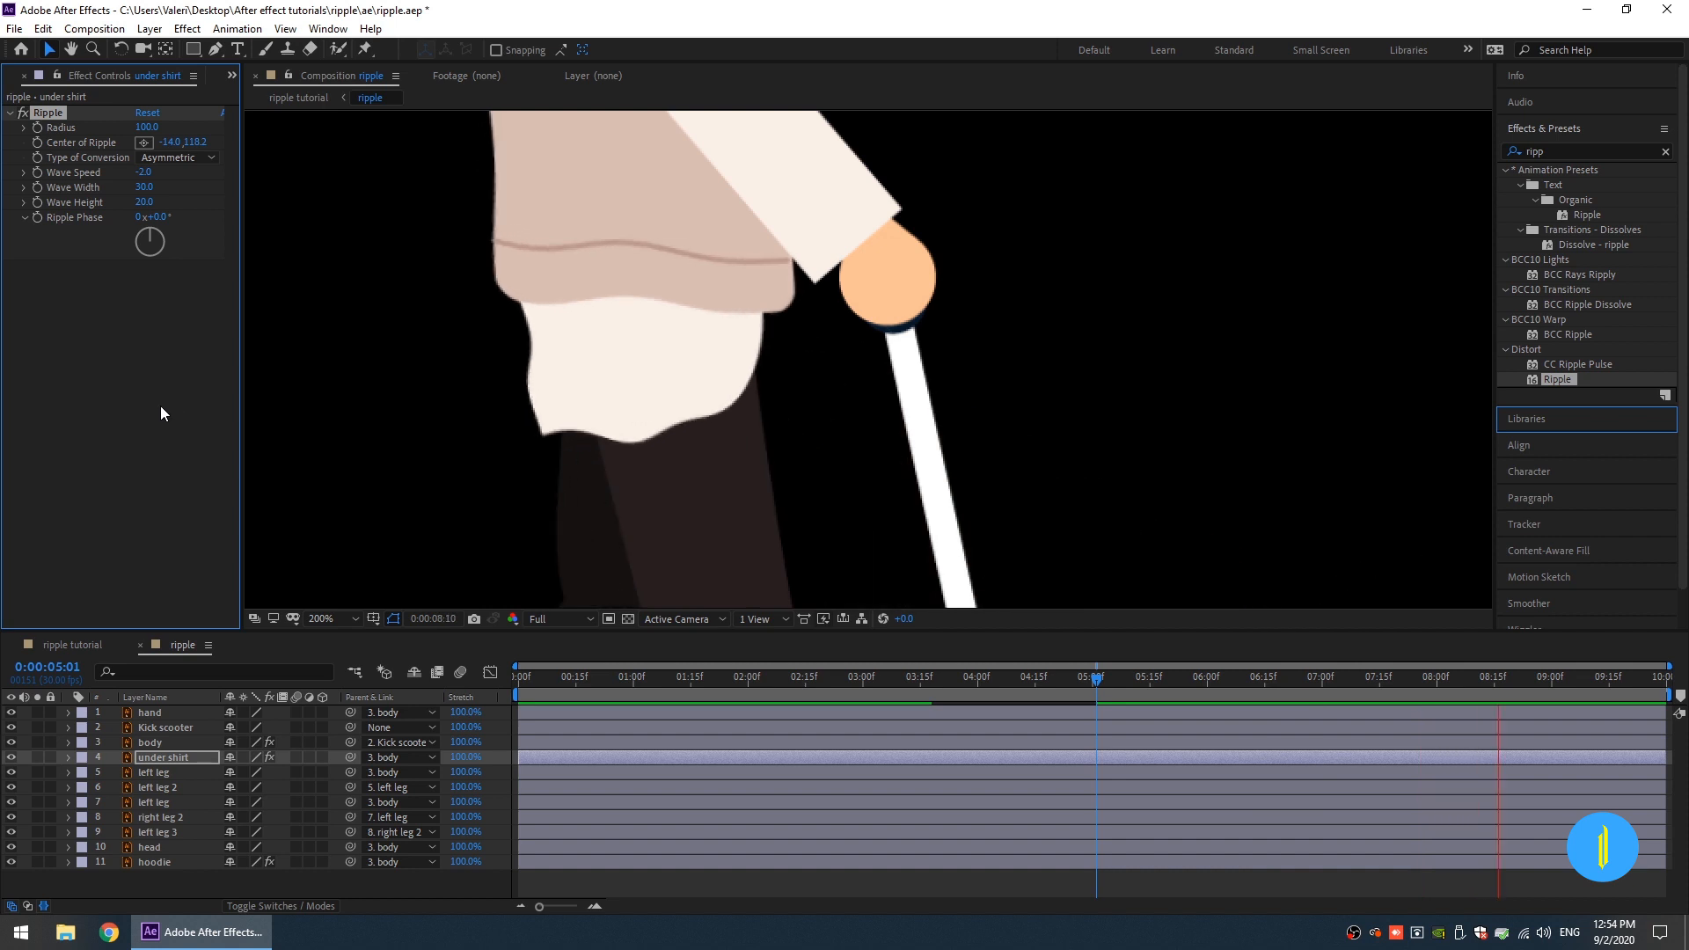
{"action": "key", "text": "space"}
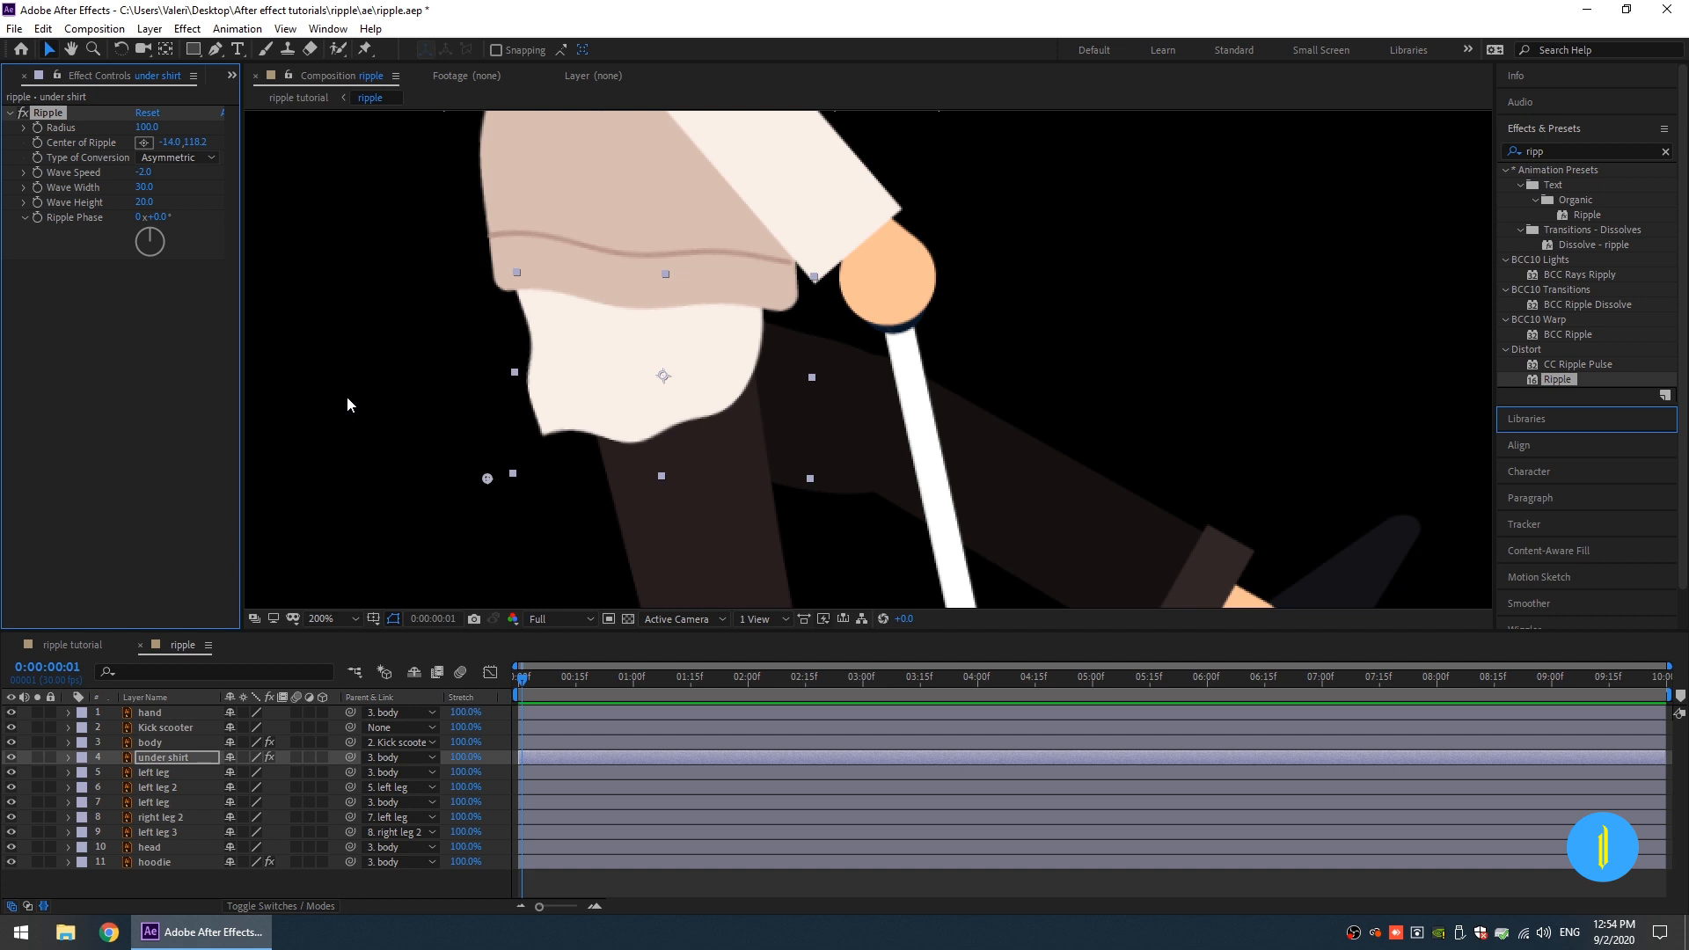
{"action": "key", "text": "space"}
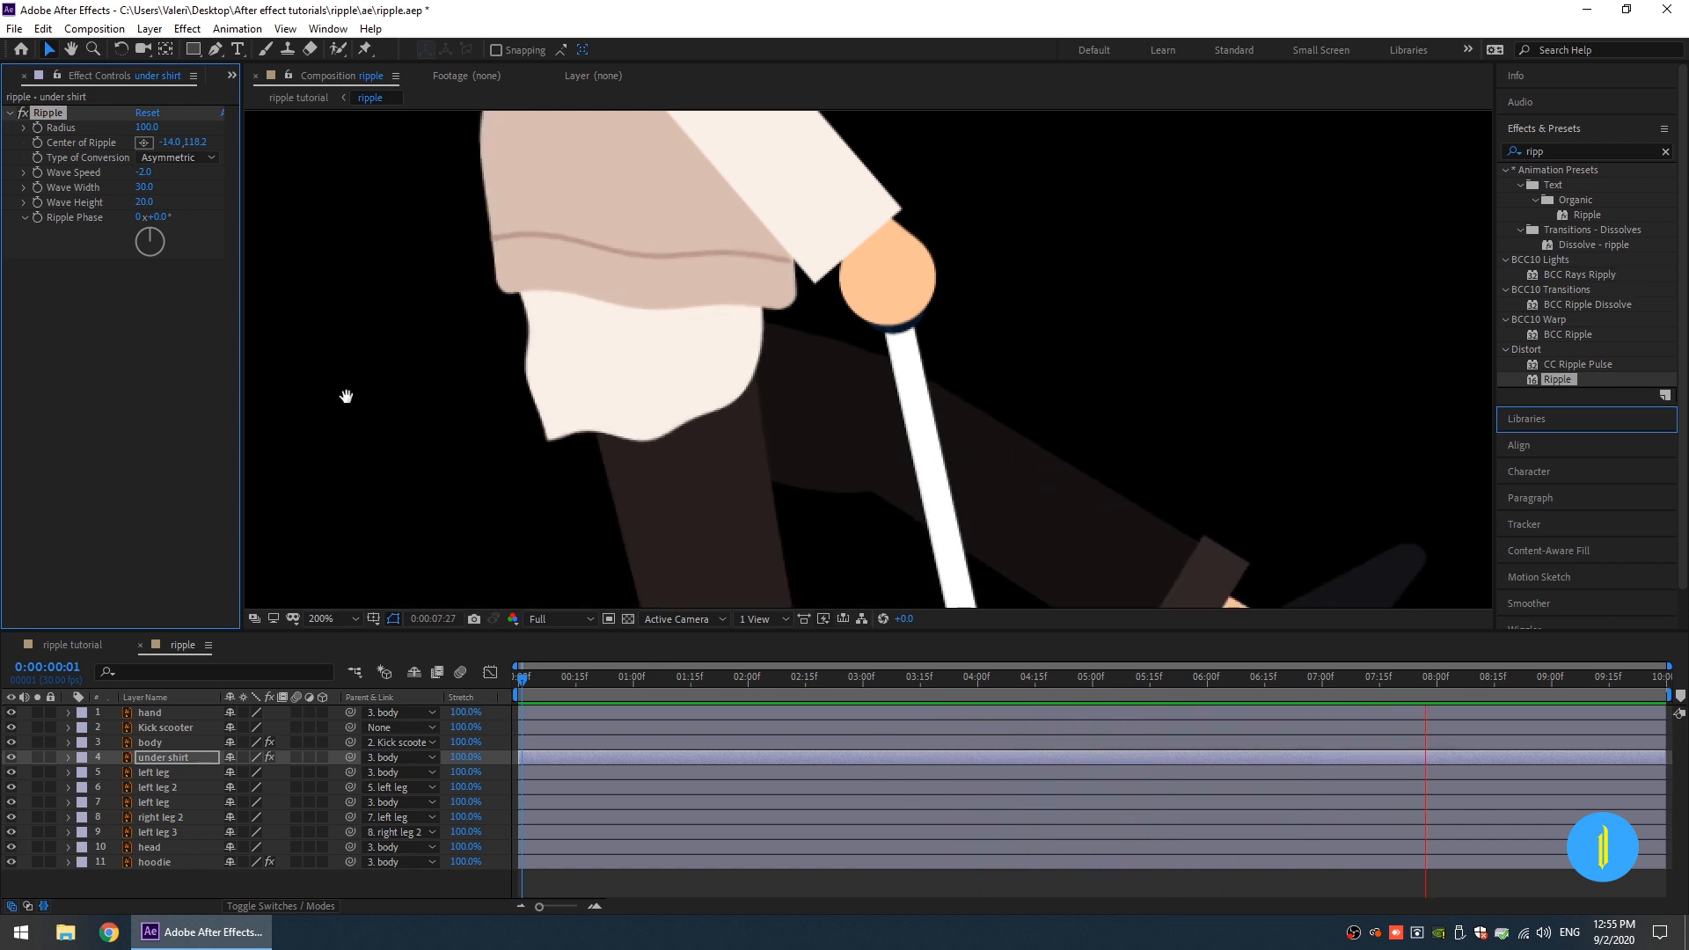
Step: Fit the whole rider in the viewer, preview the full animation from the start and return to the beginning
{"action": "scroll", "coordinate": [325, 618], "scroll_direction": "down", "scroll_amount": 12}
{"action": "left_click", "coordinate": [327, 618]}
{"action": "left_click", "coordinate": [327, 306]}
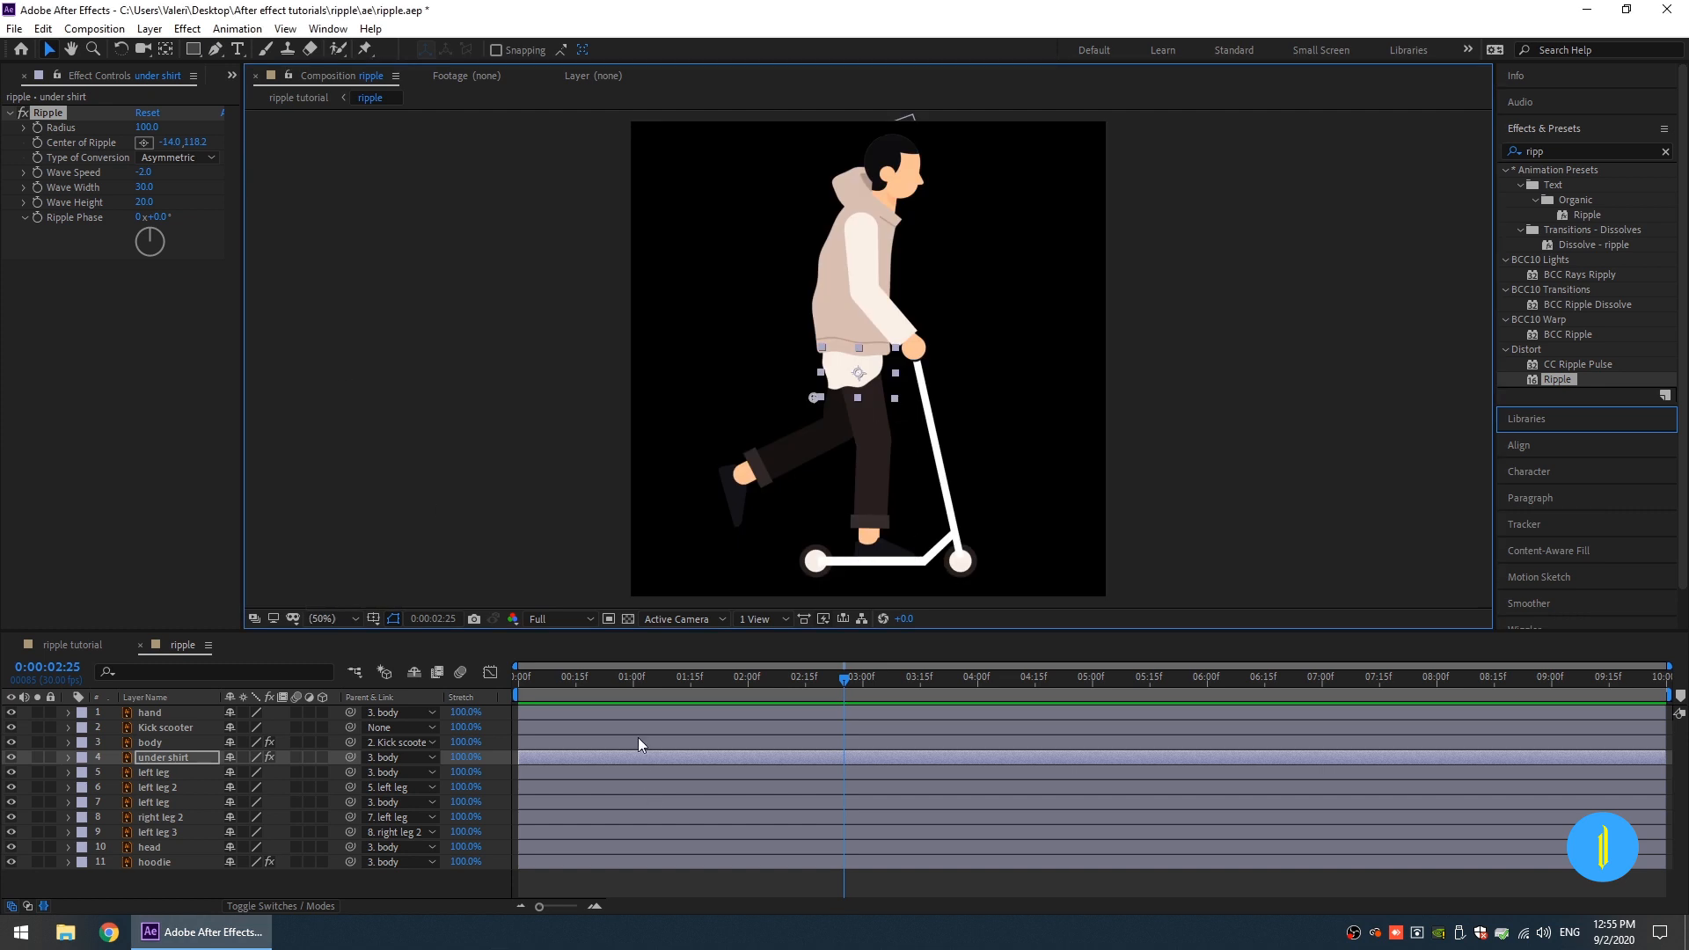
{"action": "left_click", "coordinate": [519, 692]}
{"action": "key", "text": "space"}
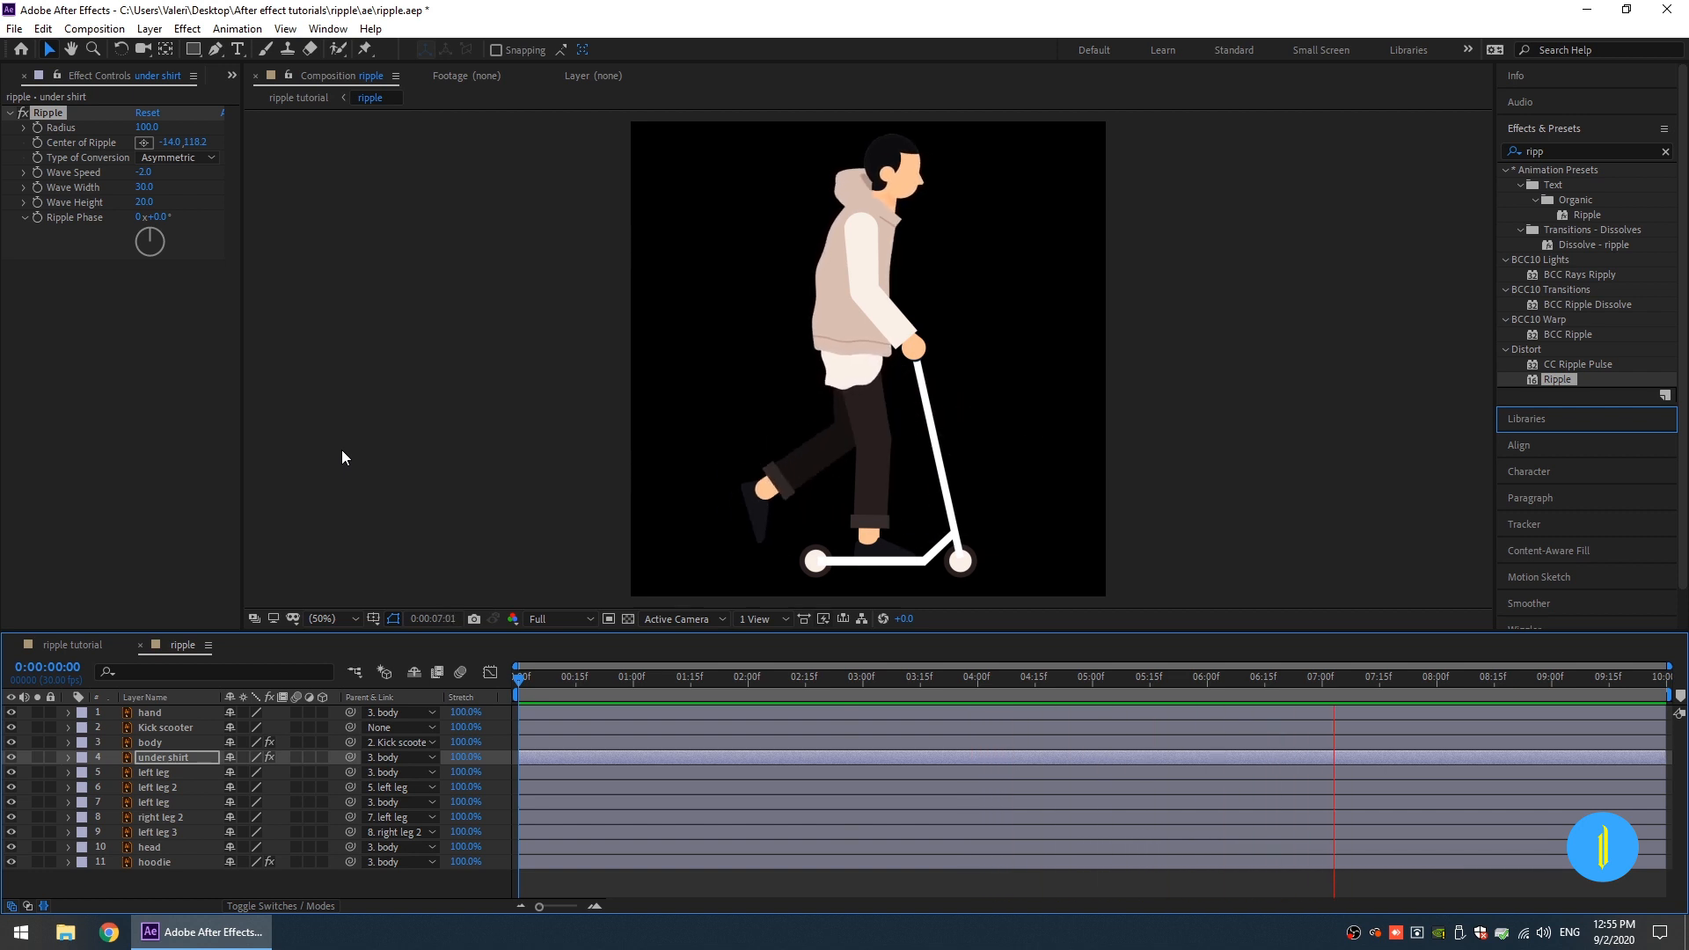
{"action": "key", "text": "space"}
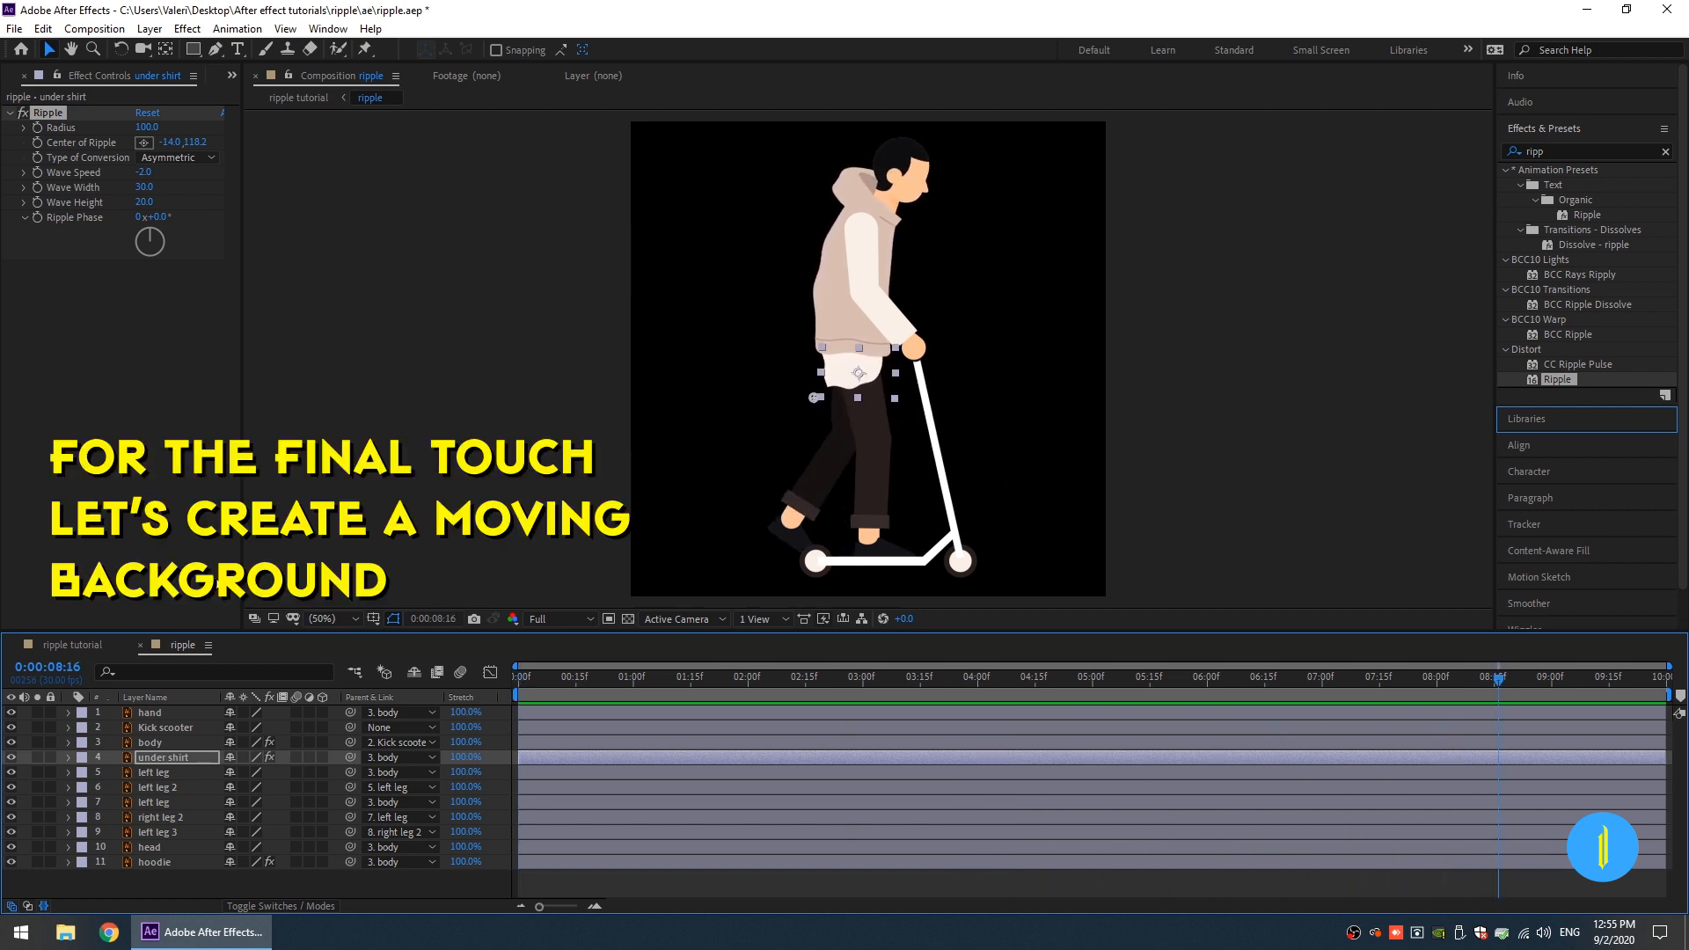
{"action": "left_click_drag", "start_coordinate": [658, 680], "coordinate": [521, 684]}
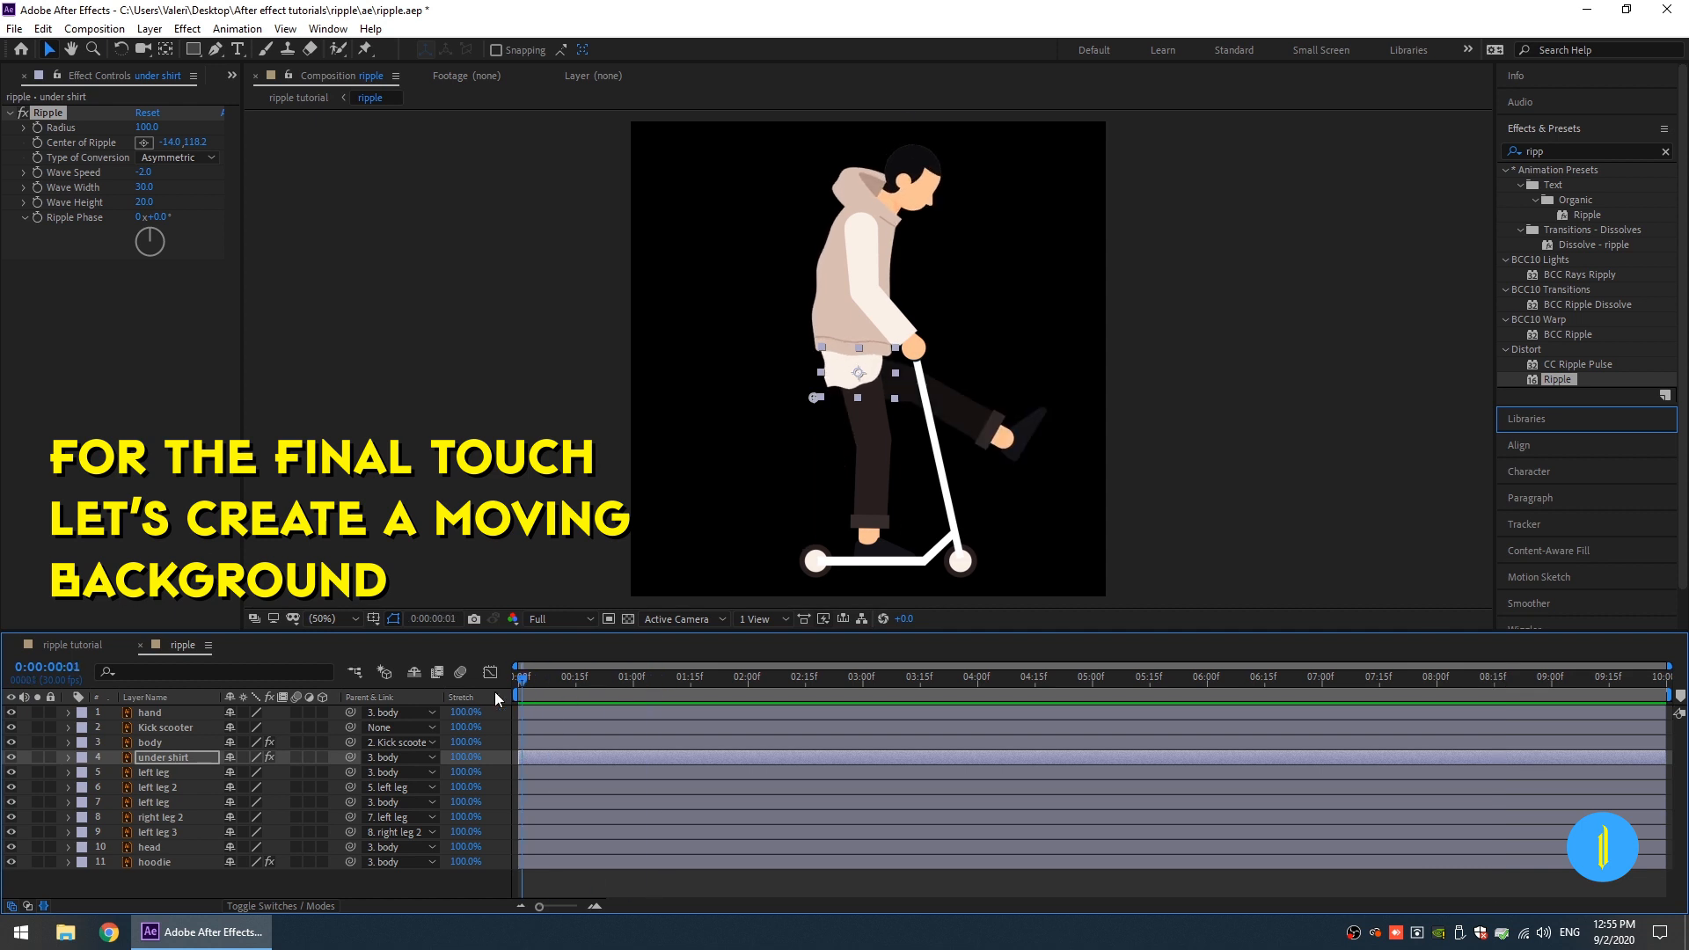
Step: In the ripple tutorial composition, create a 1920 x 1080 solid named bg in colour E9F0F4 and place it below the ripple layer
{"action": "left_click", "coordinate": [61, 640]}
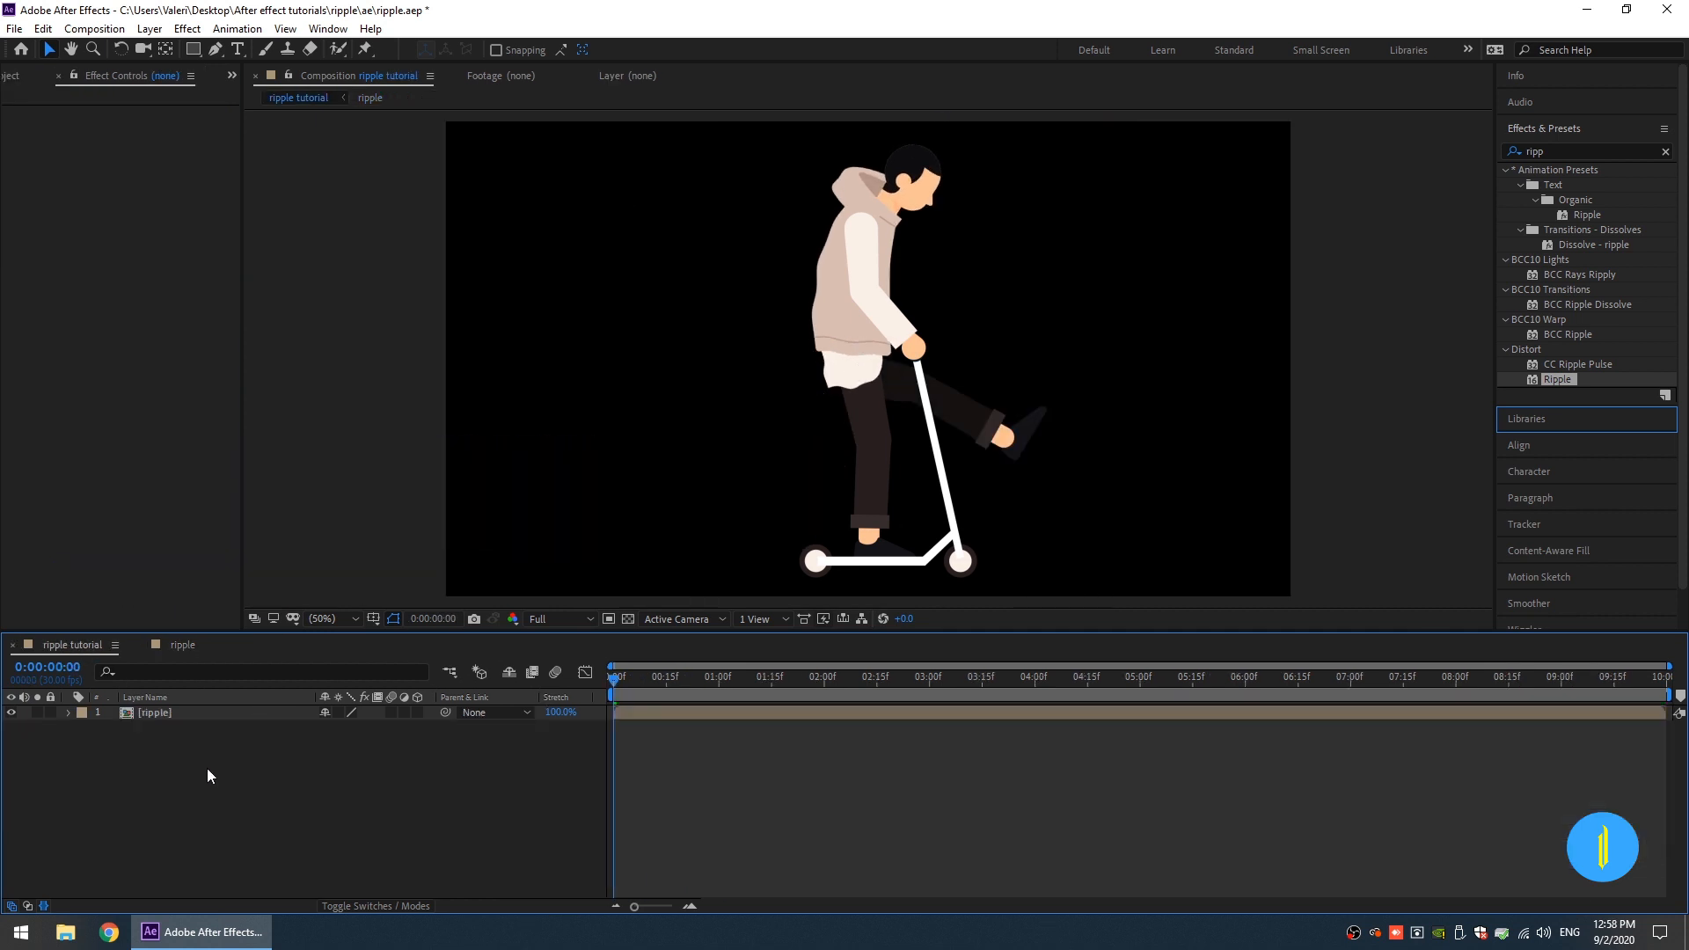
{"action": "key", "text": "ctrl+y"}
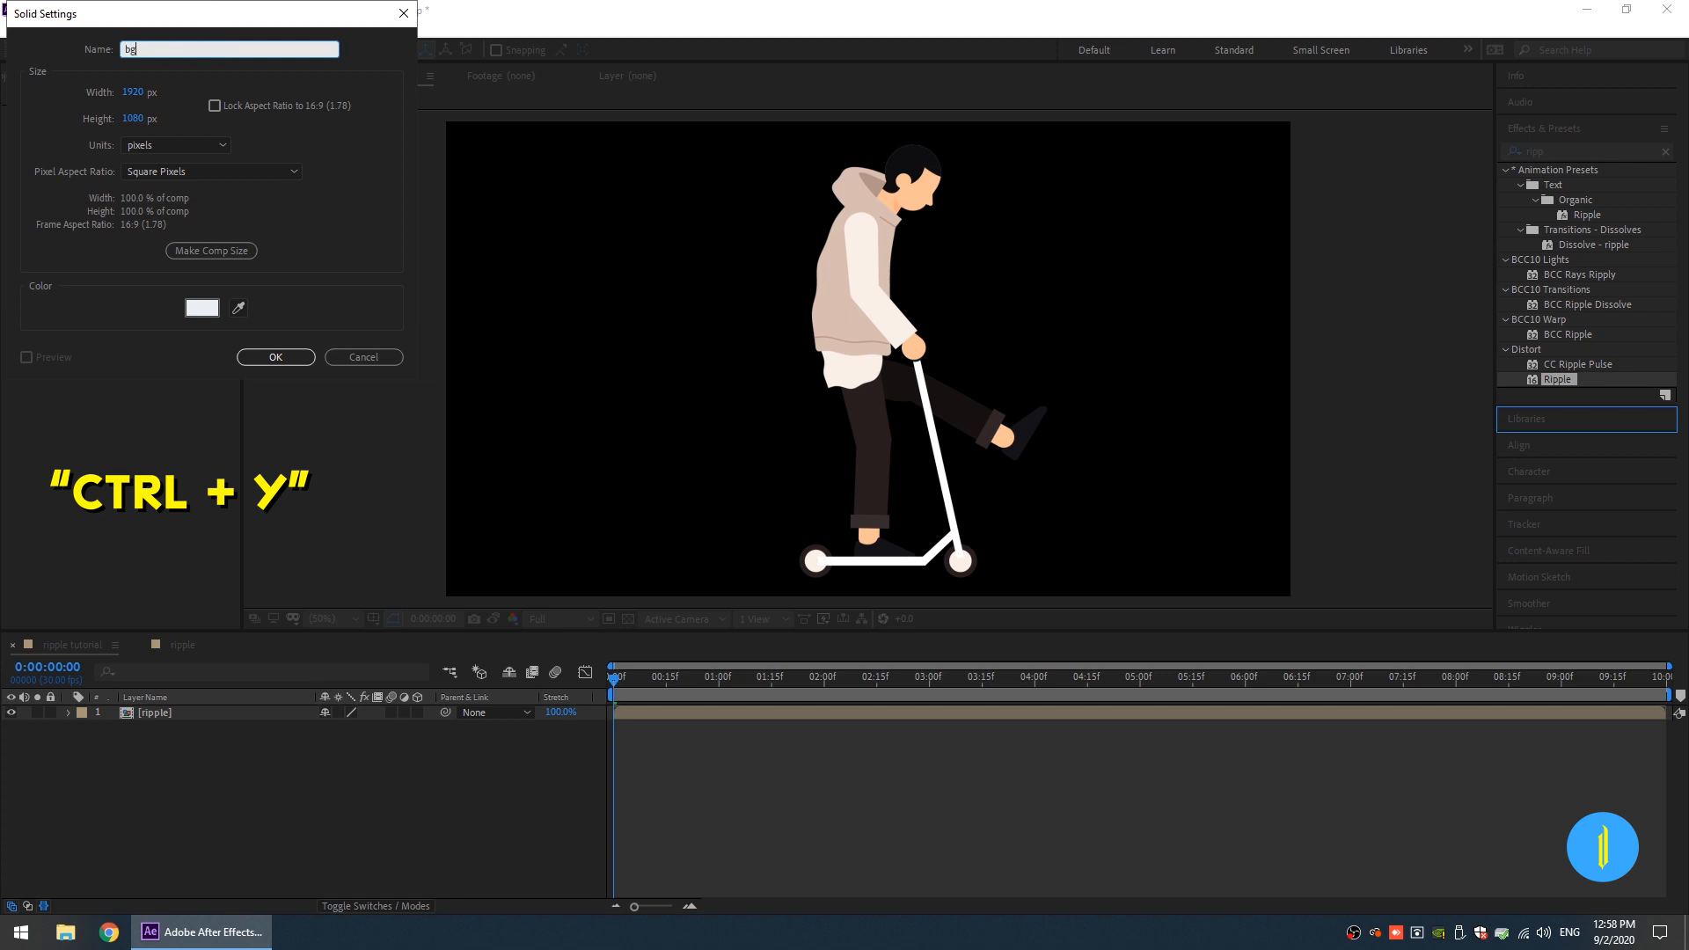
{"action": "left_click", "coordinate": [201, 307]}
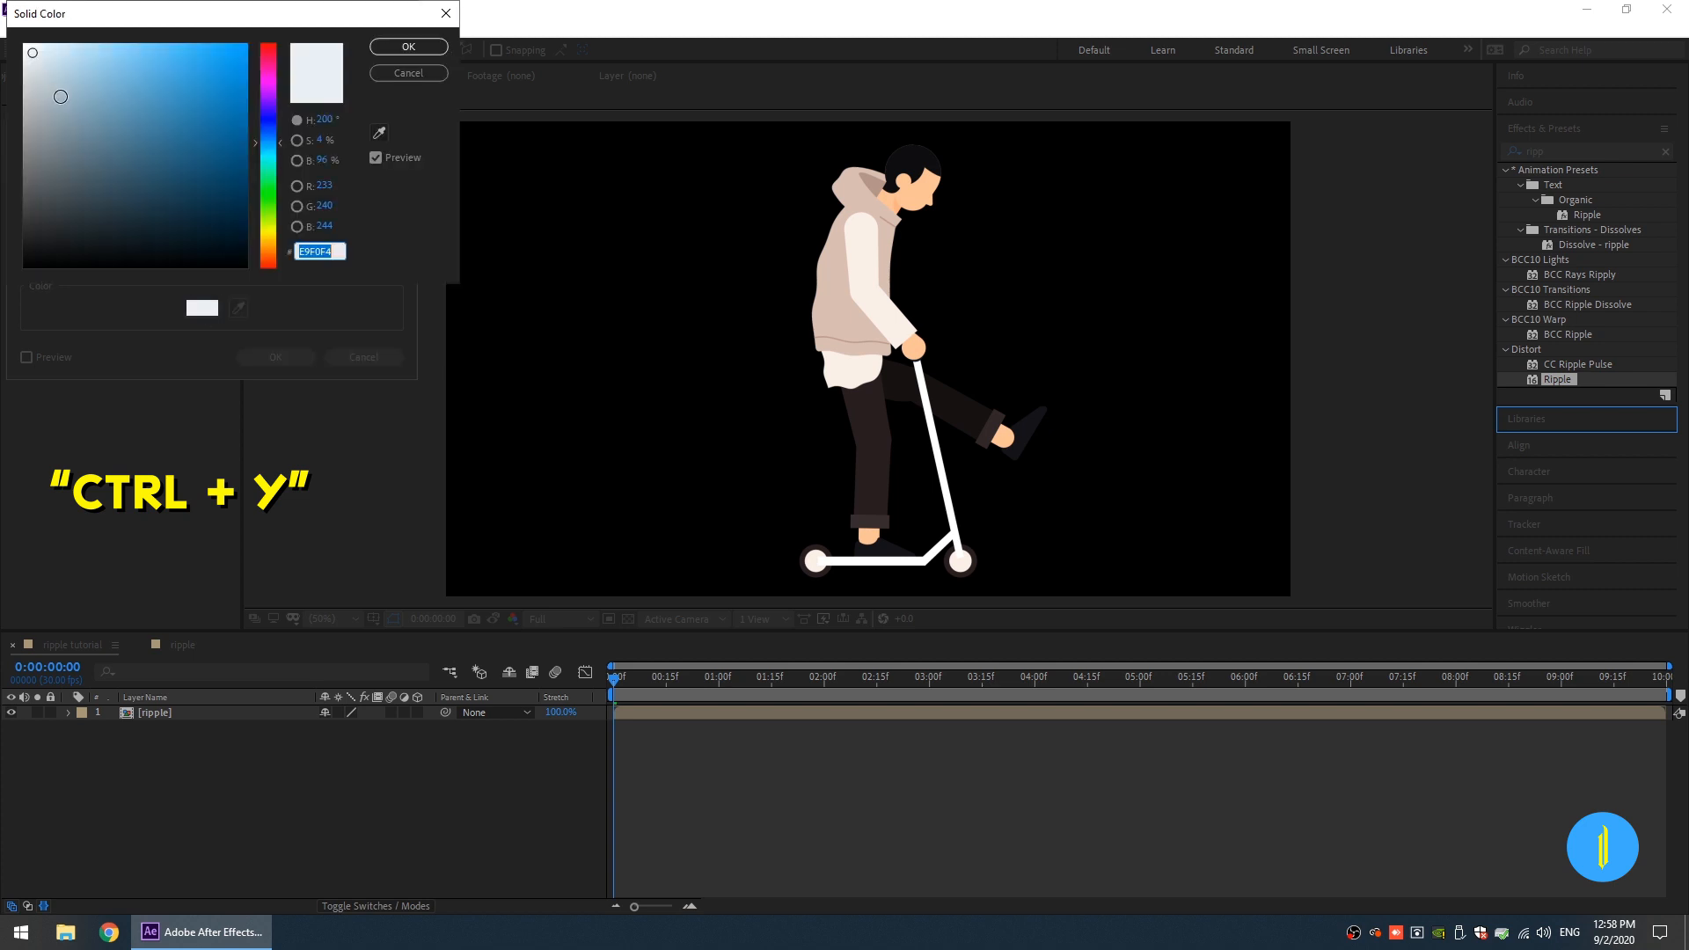
{"action": "left_click", "coordinate": [273, 152]}
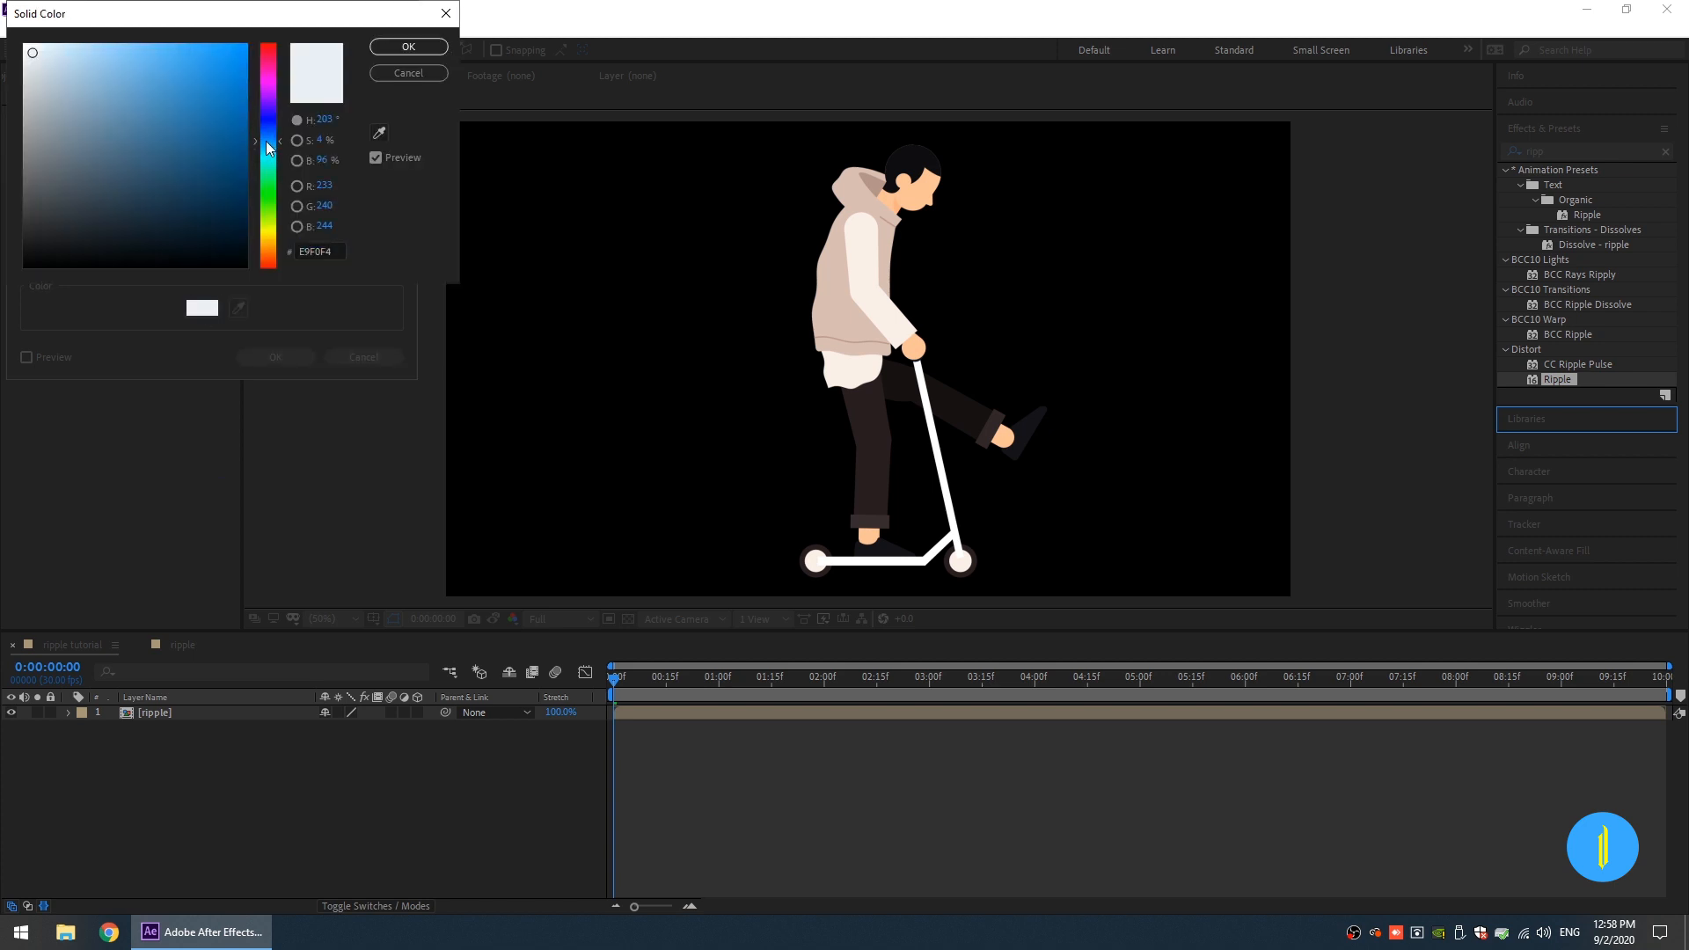
{"action": "left_click", "coordinate": [406, 49]}
{"action": "left_click", "coordinate": [269, 359]}
{"action": "left_click_drag", "start_coordinate": [145, 713], "coordinate": [187, 749]}
Step: Draw a thin white rectangle across the full width of the frame's lower edge beneath the scooter wheels, with a 4 px stroke
{"action": "key", "text": "q"}
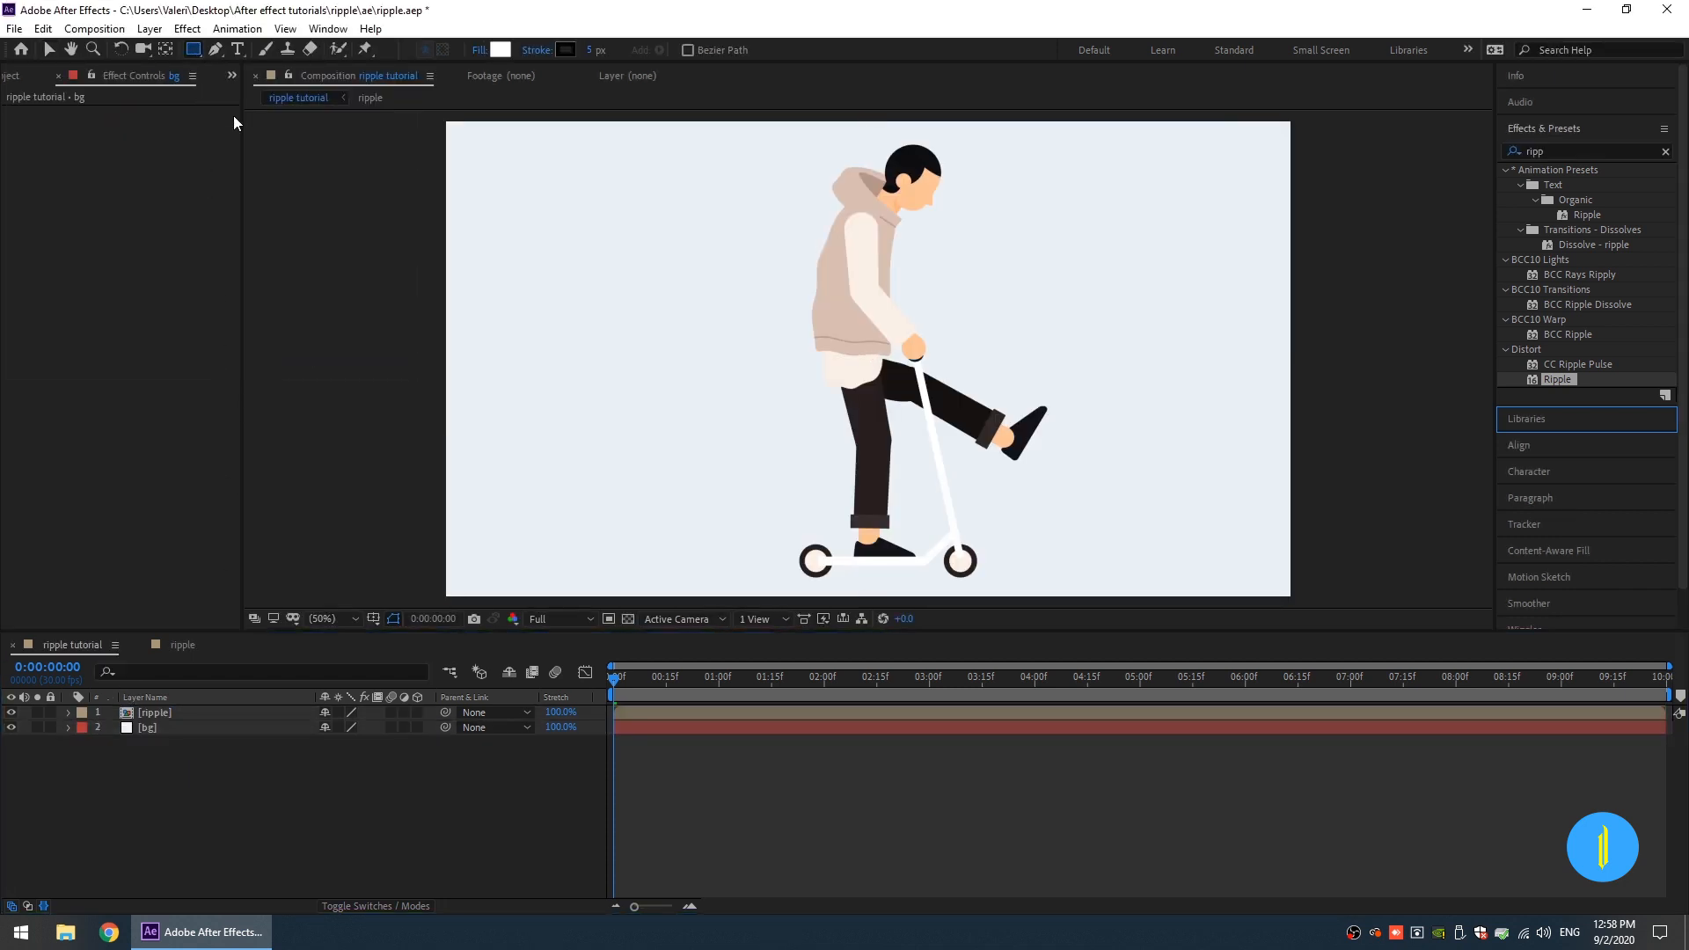
{"action": "left_click_drag", "start_coordinate": [423, 578], "coordinate": [1317, 620]}
{"action": "left_click", "coordinate": [590, 50]}
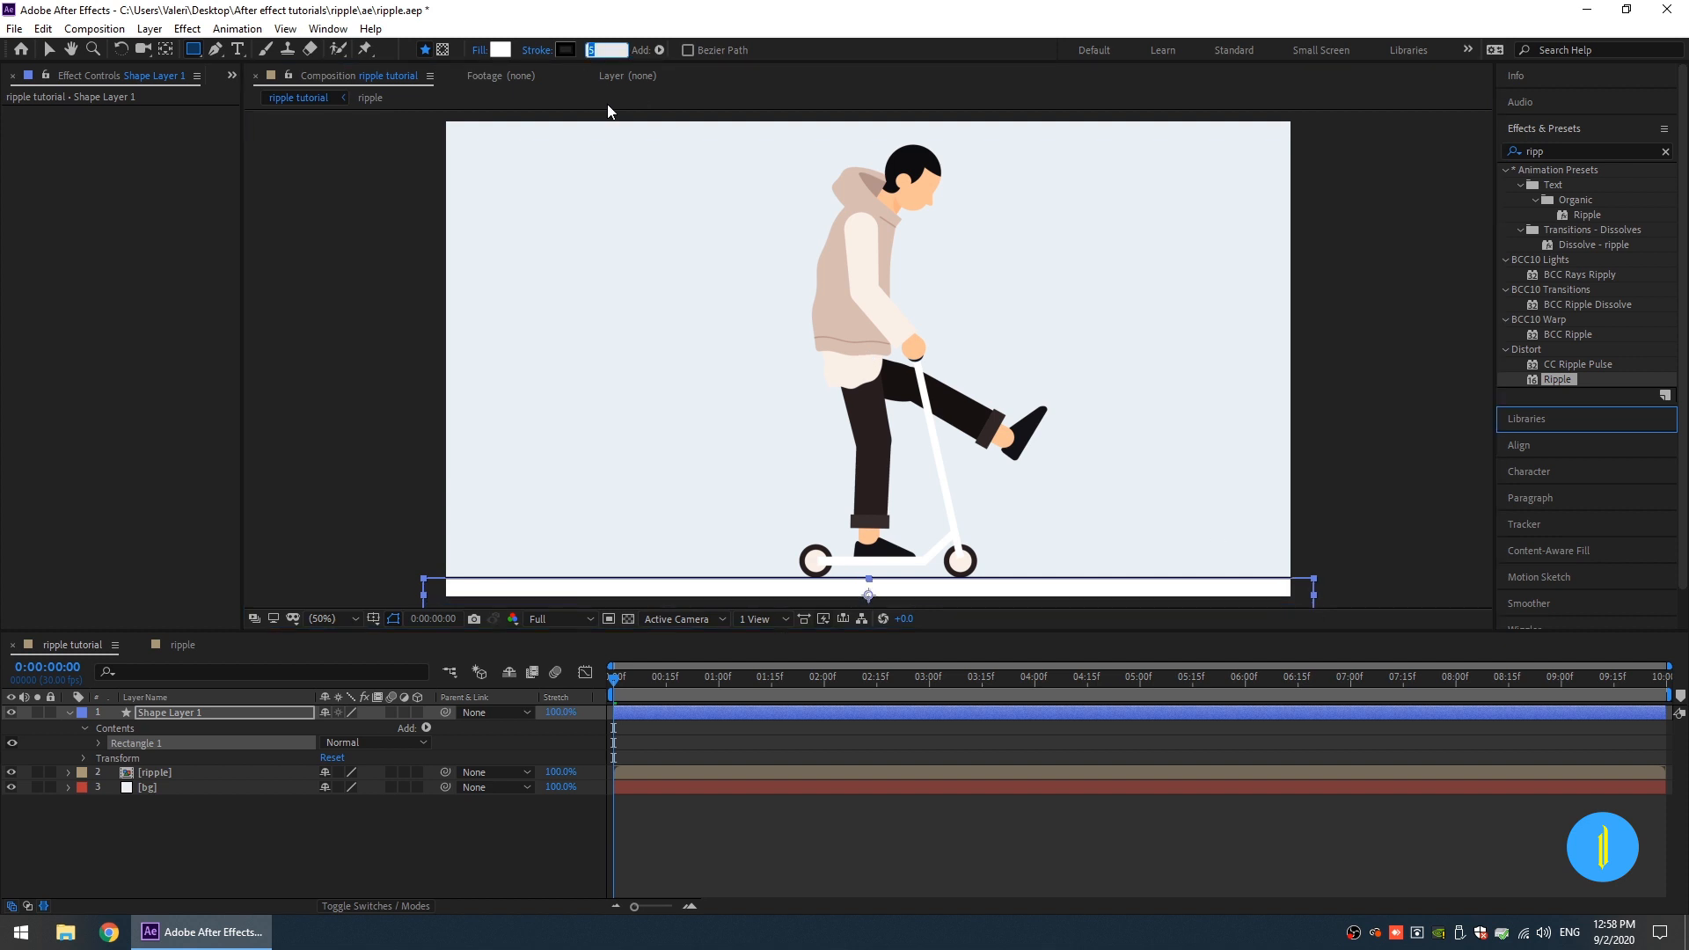
{"action": "type", "text": "4"}
{"action": "key", "text": "Return"}
Step: Rename the new rectangle's shape layer as floor
{"action": "left_click", "coordinate": [160, 711]}
{"action": "key", "text": "Return"}
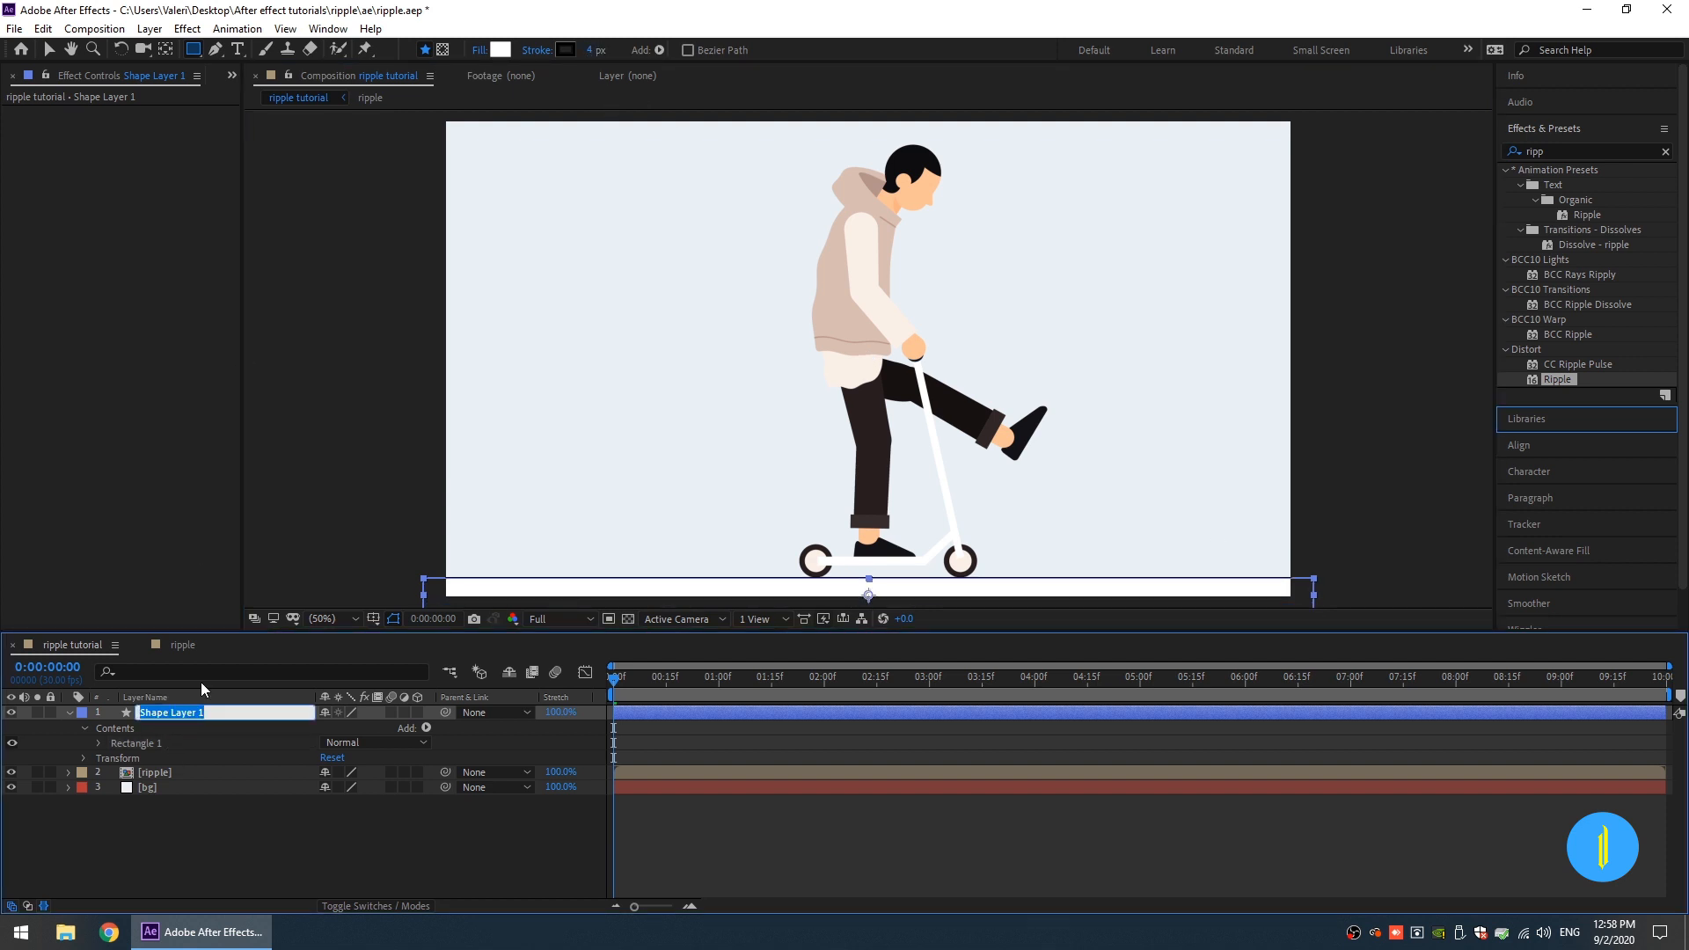
{"action": "type", "text": "floor"}
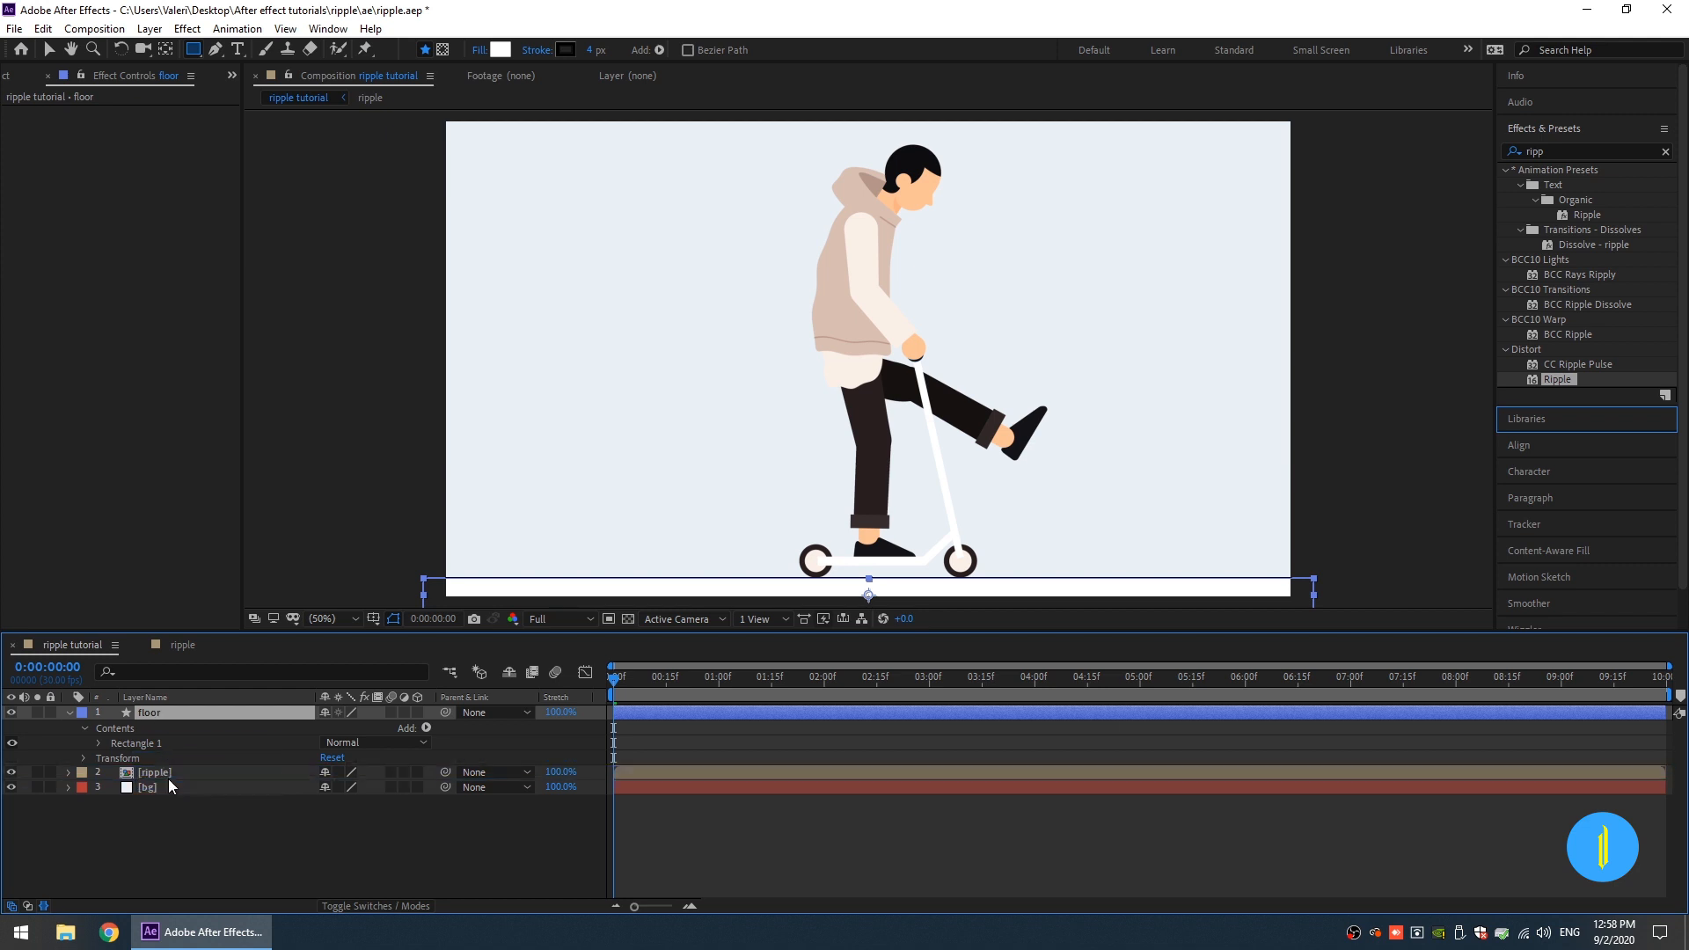
Step: Collapse the floor layer's properties and place it directly below the ripple layer
{"action": "left_click", "coordinate": [69, 712]}
{"action": "left_click", "coordinate": [67, 727]}
{"action": "key", "text": "ctrl+bracketright"}
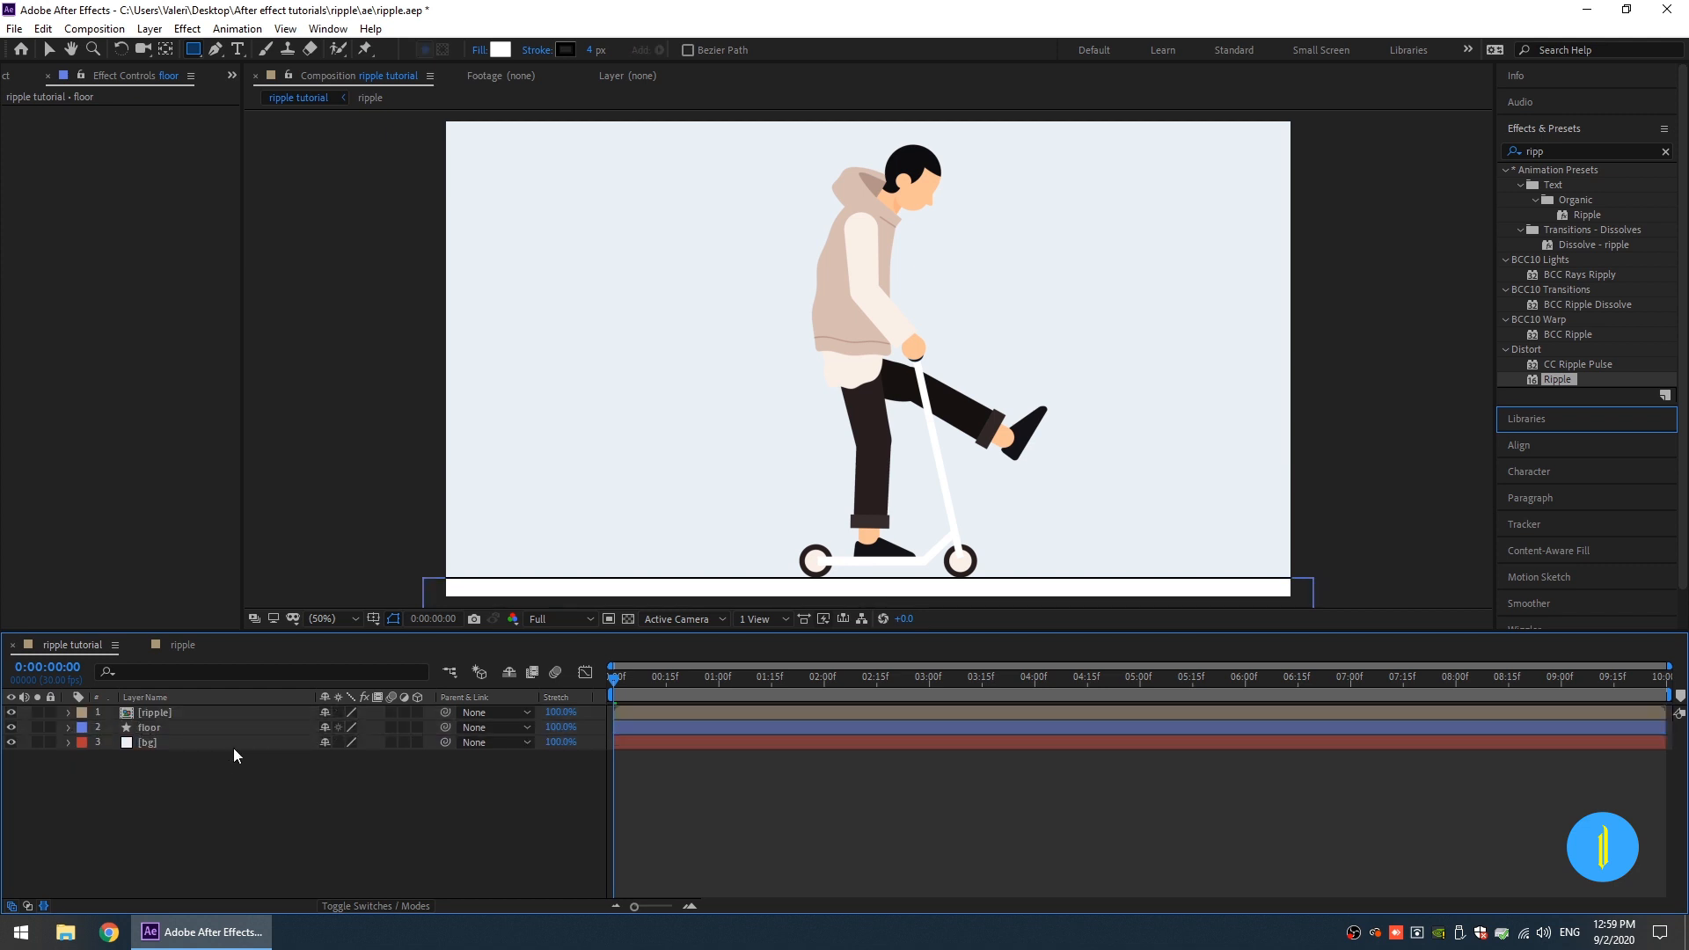
Step: Draw a straight horizontal line with the Pen tool beside the rider's head, with no fill and a black 20 px stroke
{"action": "left_click", "coordinate": [219, 46]}
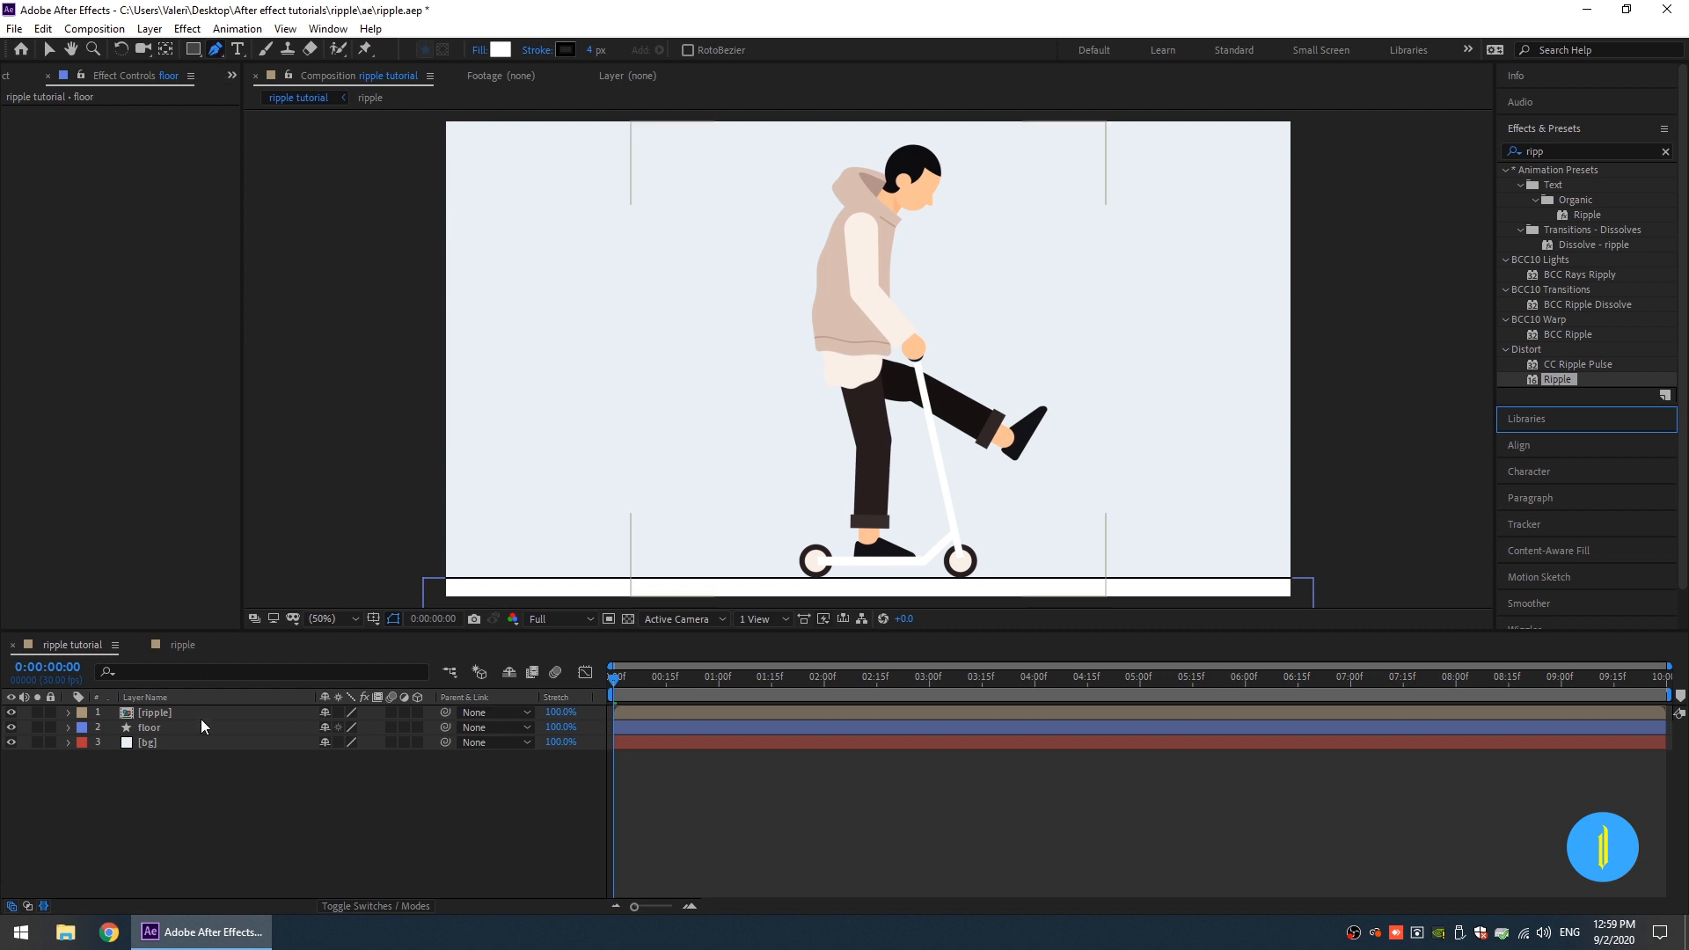
{"action": "left_click", "coordinate": [1223, 190]}
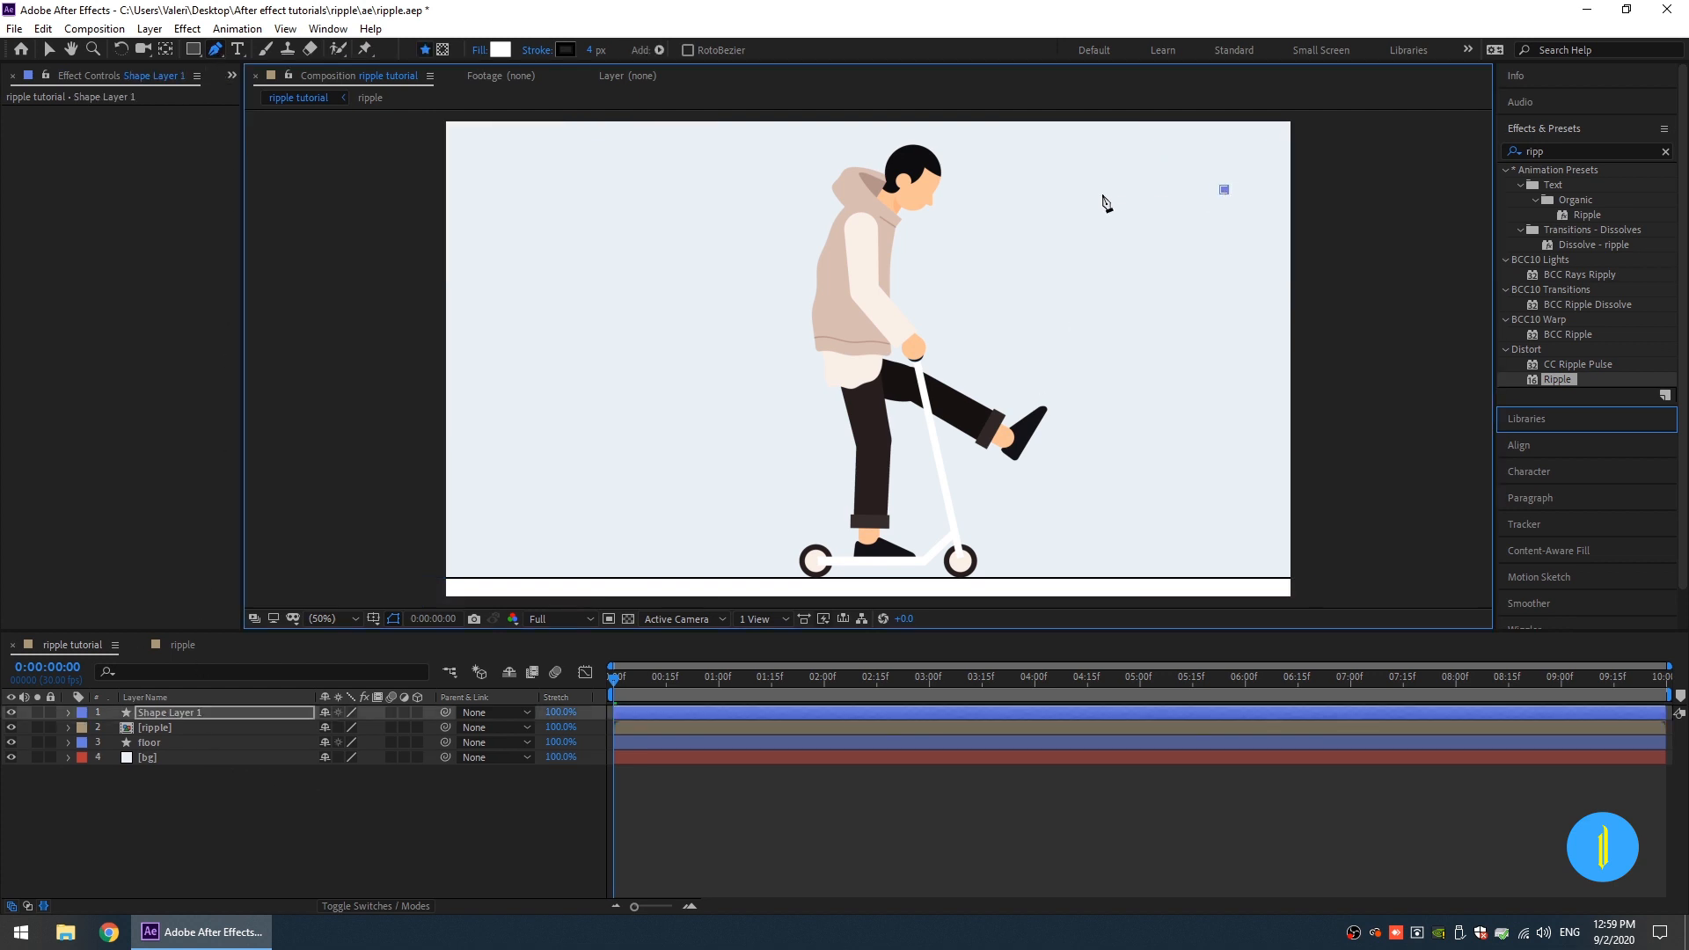
{"action": "left_click", "coordinate": [476, 51]}
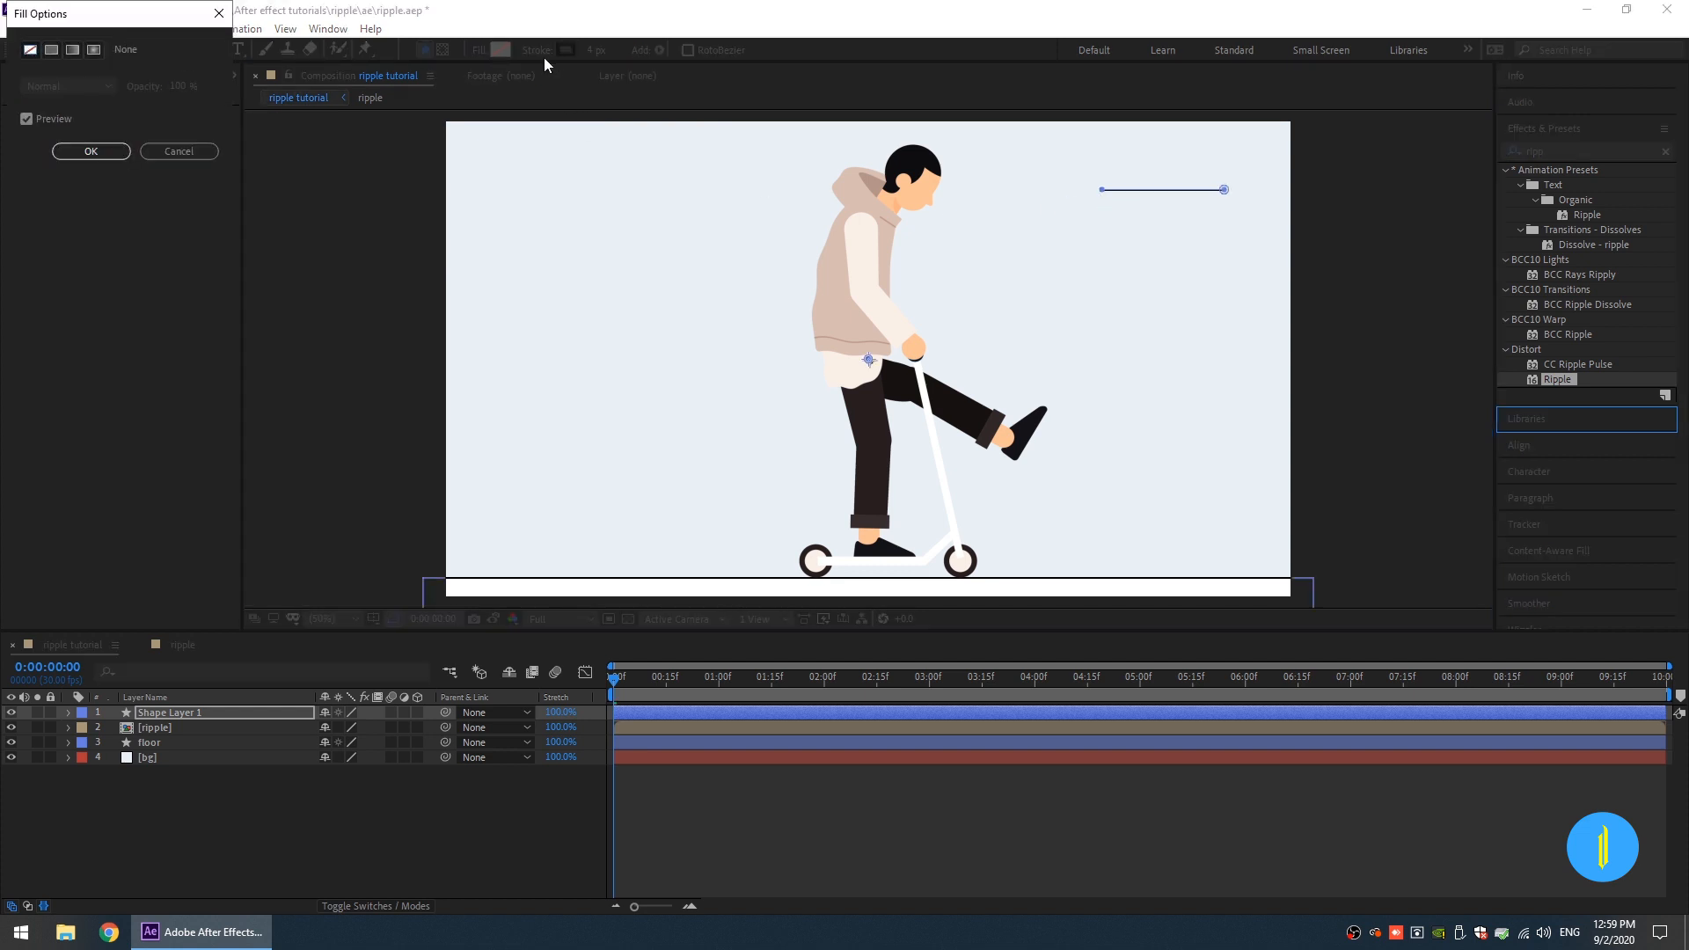
{"action": "key", "text": "Return"}
{"action": "left_click", "coordinate": [566, 49]}
{"action": "key", "text": "Return"}
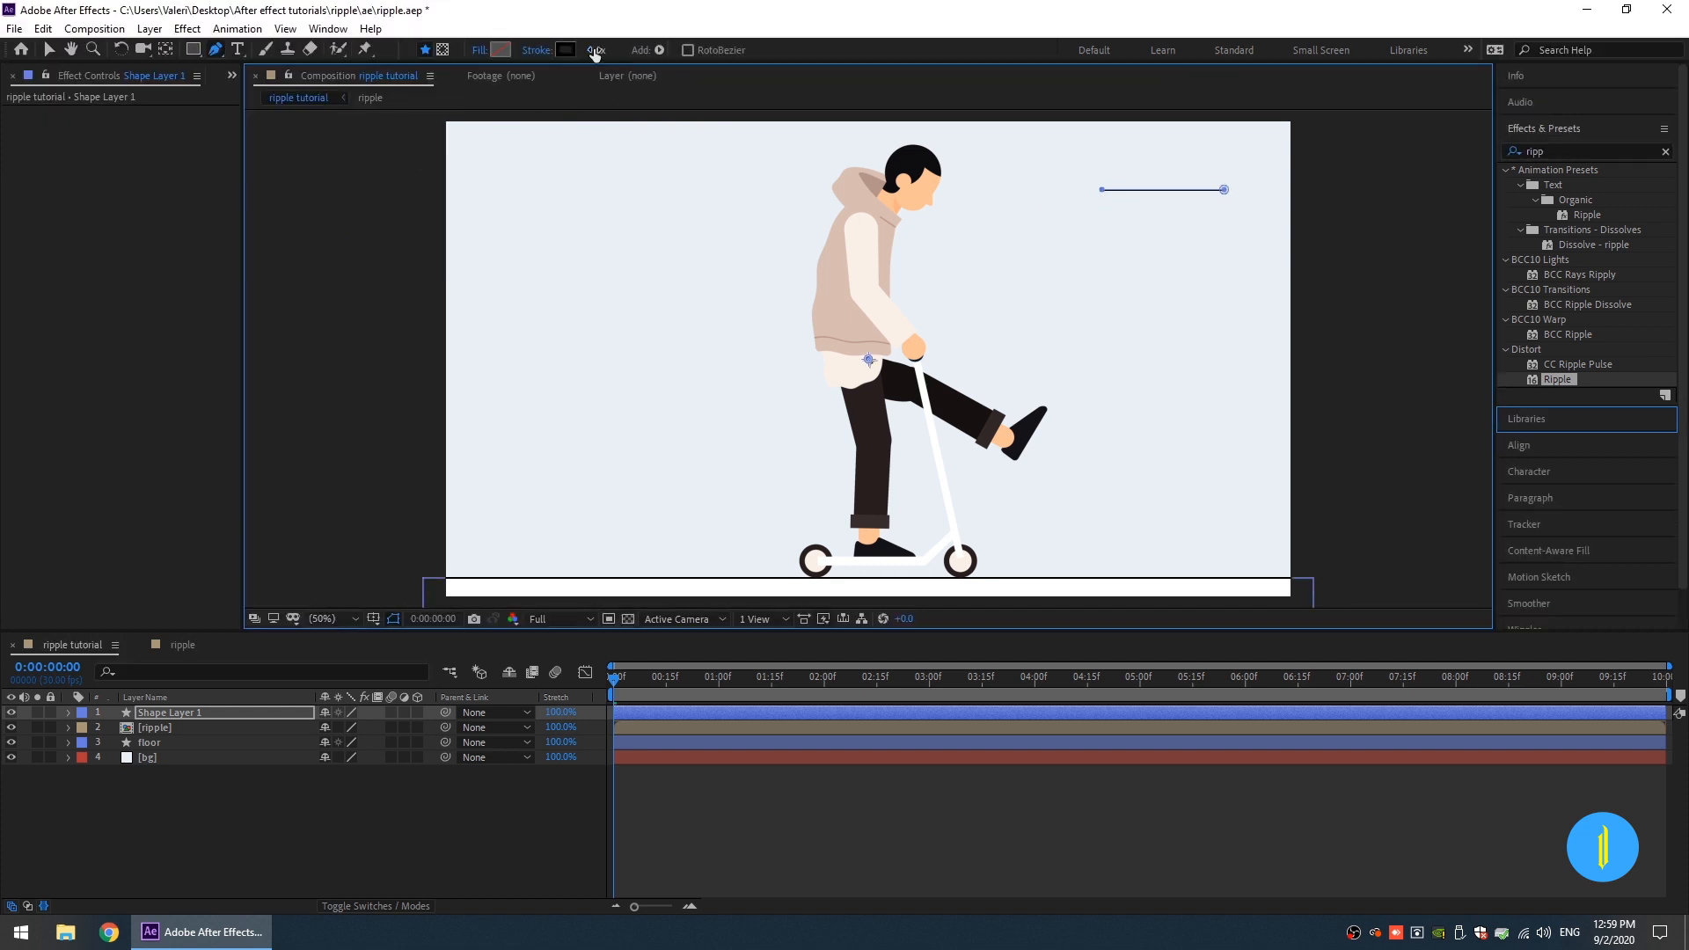
{"action": "left_click_drag", "start_coordinate": [596, 53], "coordinate": [595, 181]}
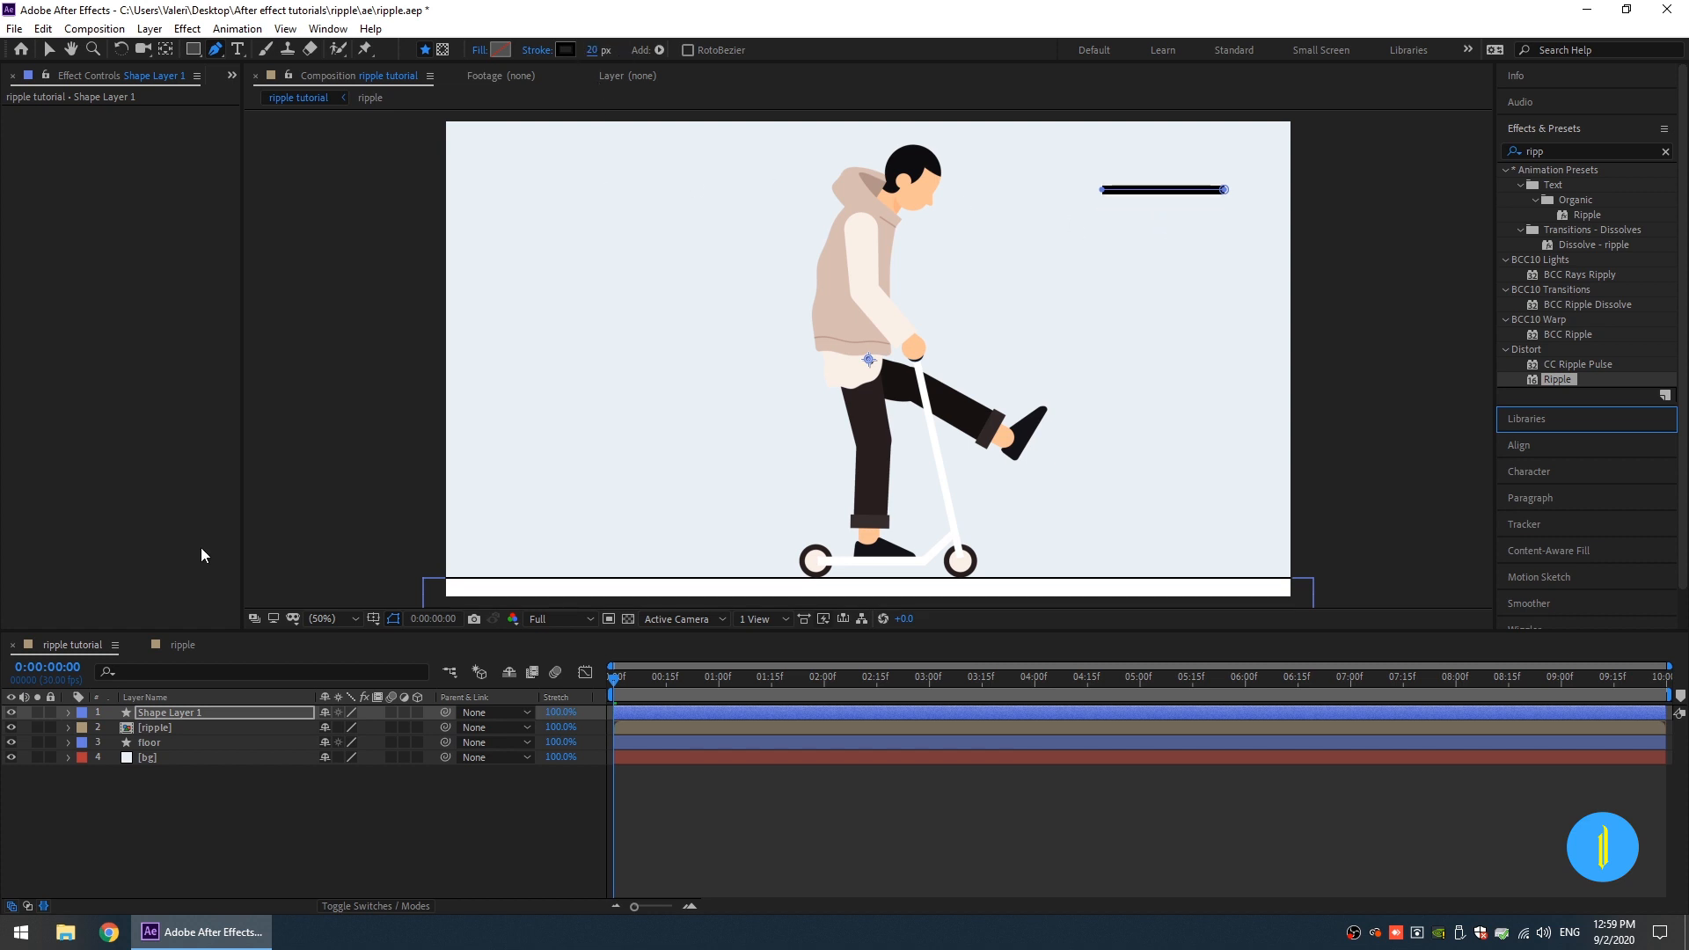
Step: Duplicate the line layer four times and spread the copies at different heights in front of and behind the rider
{"action": "left_click", "coordinate": [183, 709]}
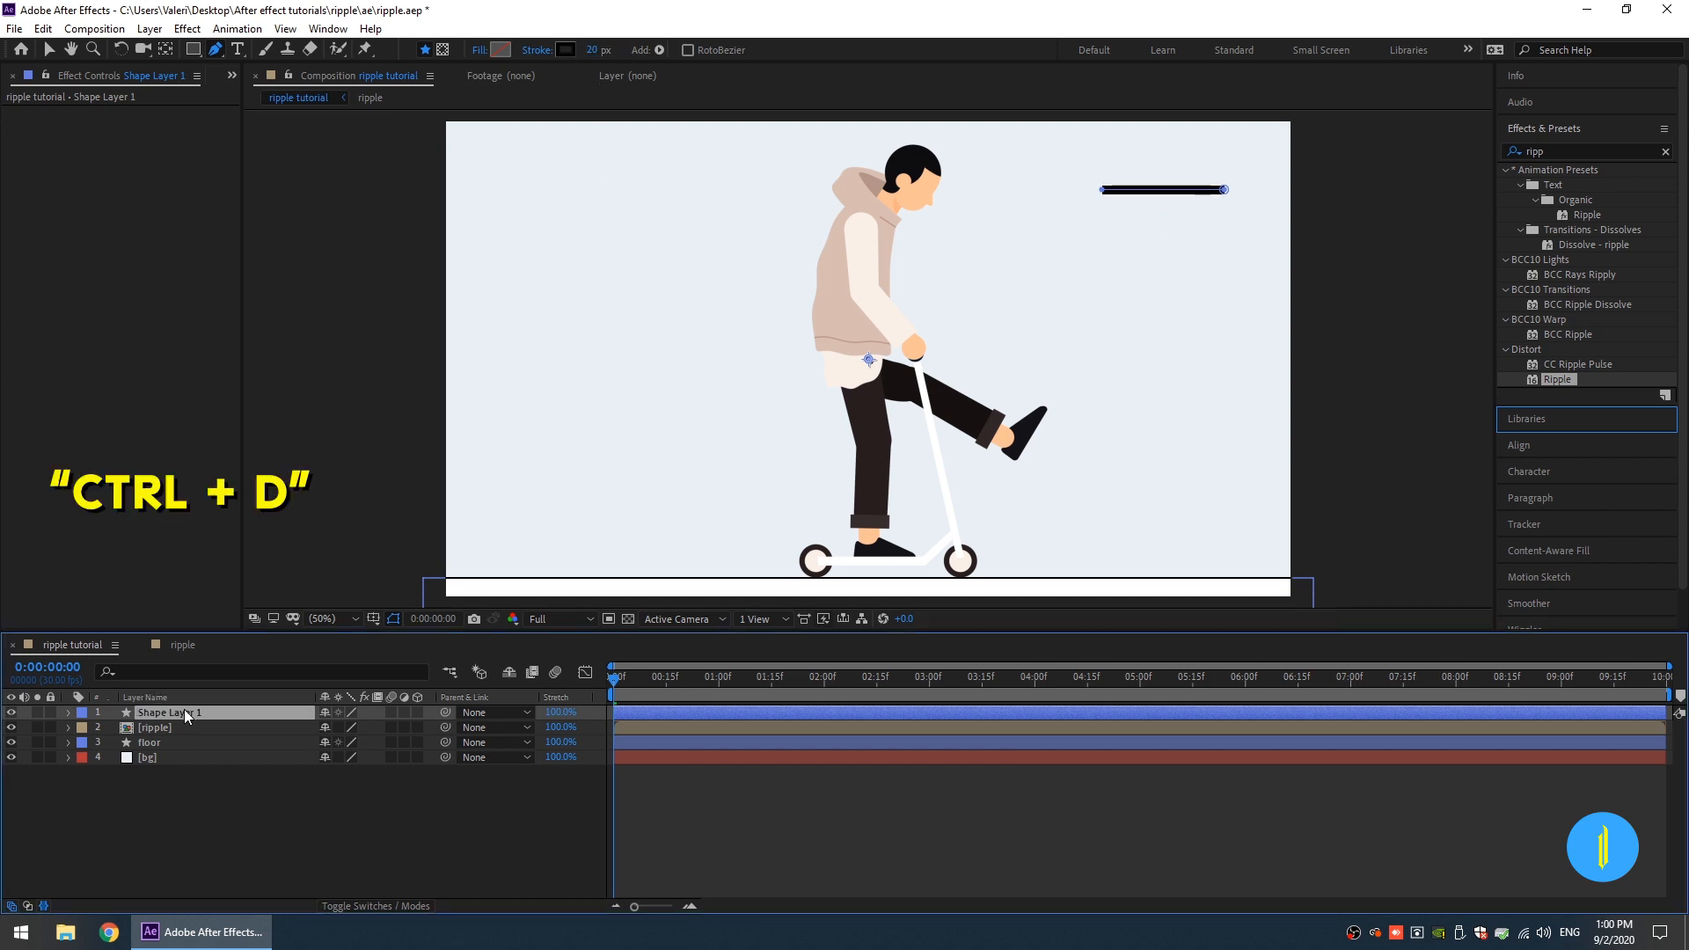
{"action": "key", "text": "ctrl+d"}
{"action": "key", "text": "v"}
{"action": "left_click_drag", "start_coordinate": [1163, 190], "coordinate": [994, 337]}
{"action": "key", "text": "ctrl+d"}
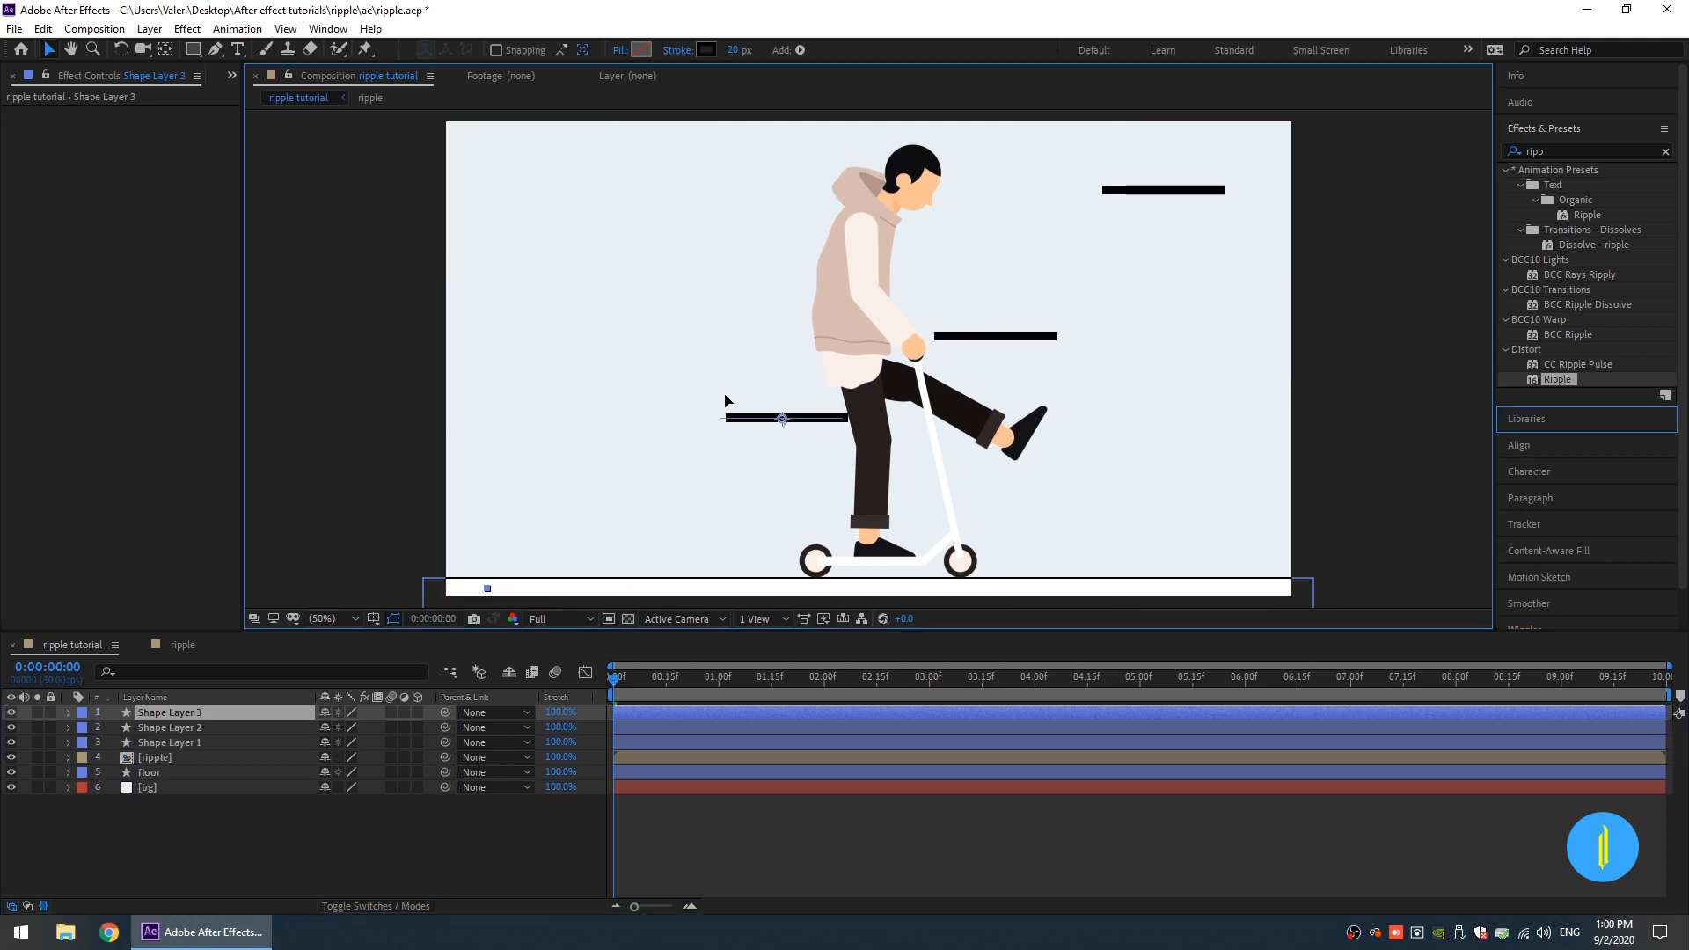
{"action": "key", "text": "ctrl+d"}
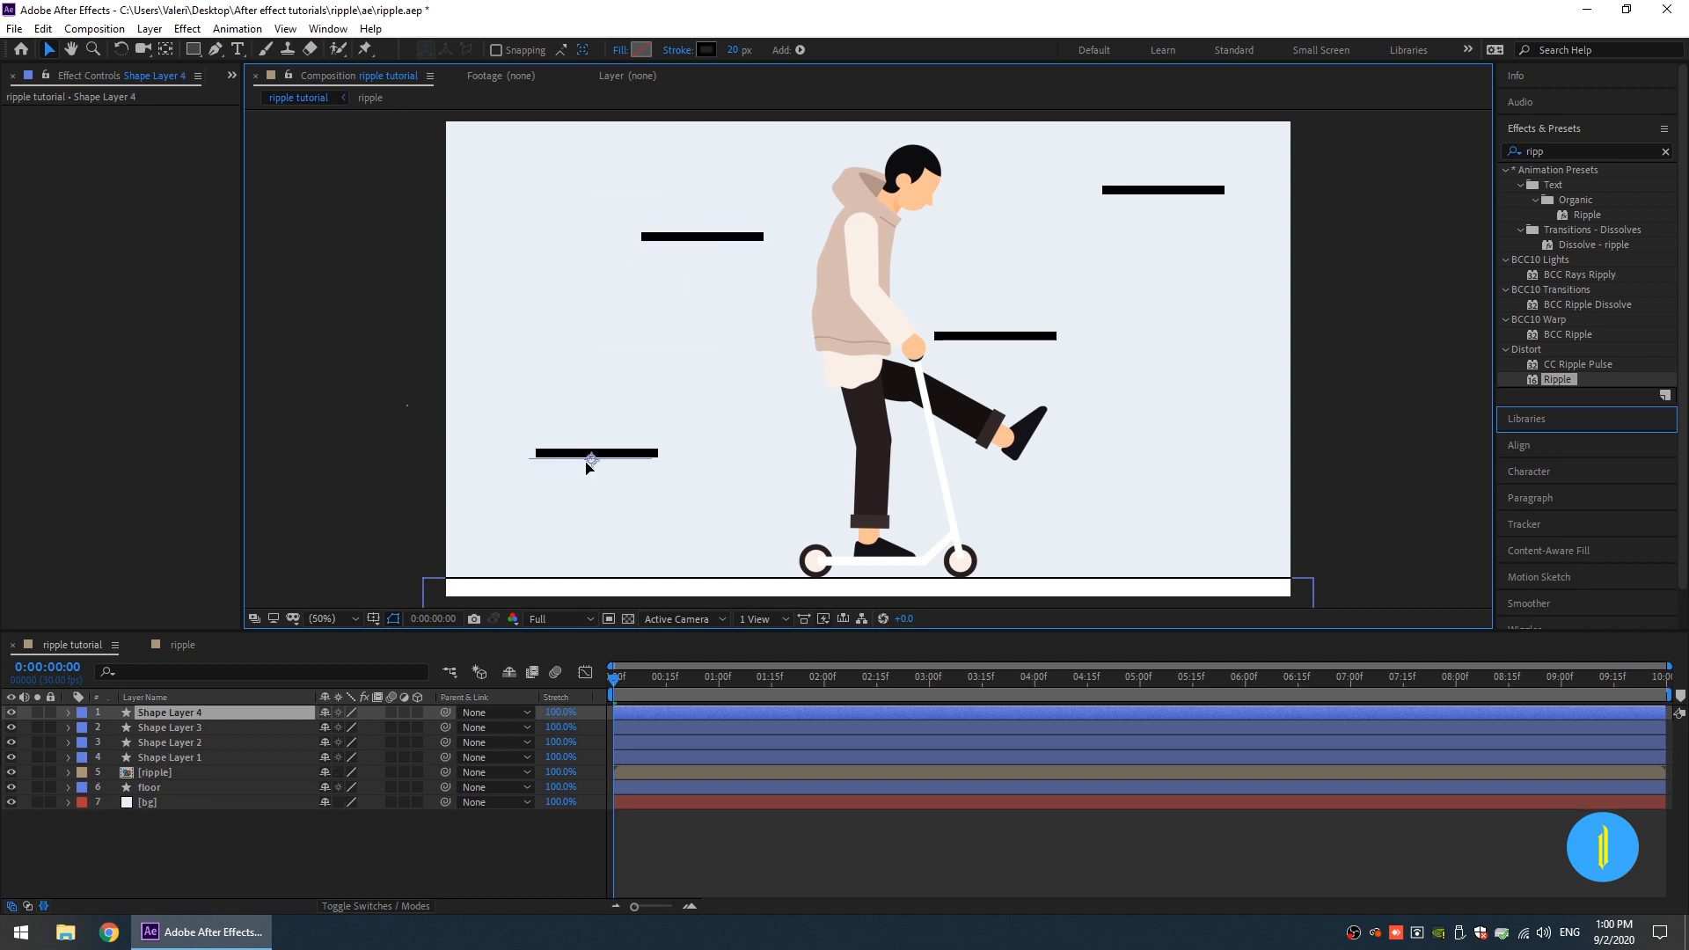
{"action": "key", "text": "ctrl+d"}
{"action": "left_click_drag", "start_coordinate": [569, 484], "coordinate": [679, 387]}
Step: Scale the newest line to 50% and duplicate it twice, placing one copy near the frame's upper right and one near its lower right
{"action": "key", "text": "s"}
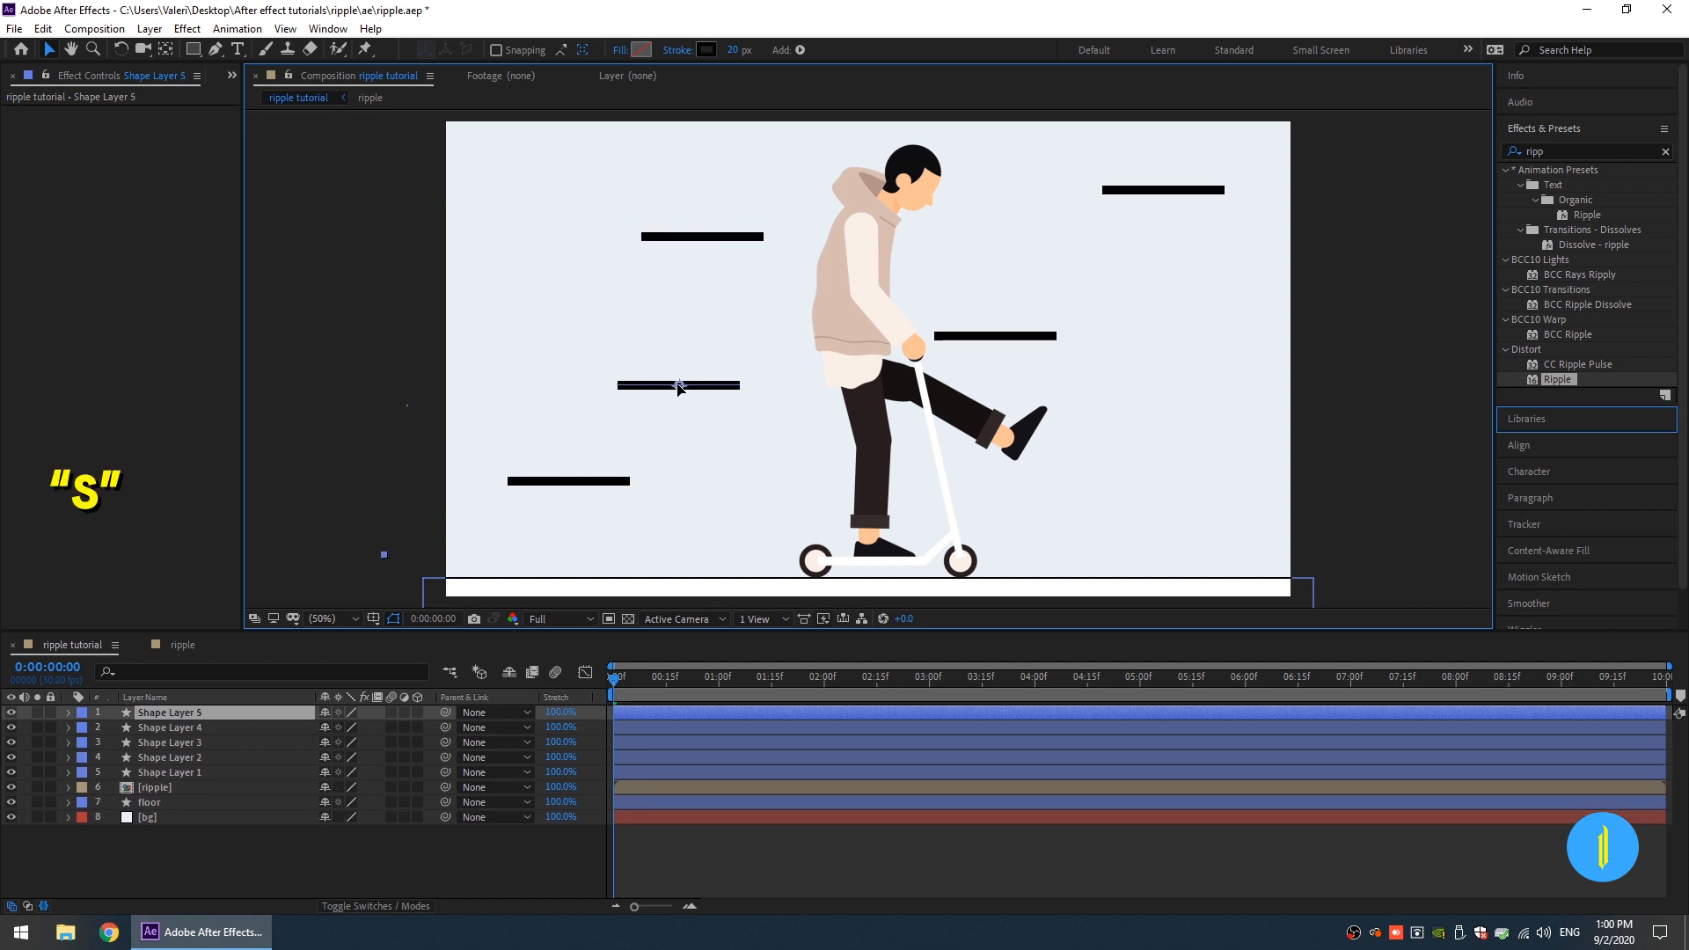
{"action": "left_click_drag", "start_coordinate": [343, 726], "coordinate": [299, 727]}
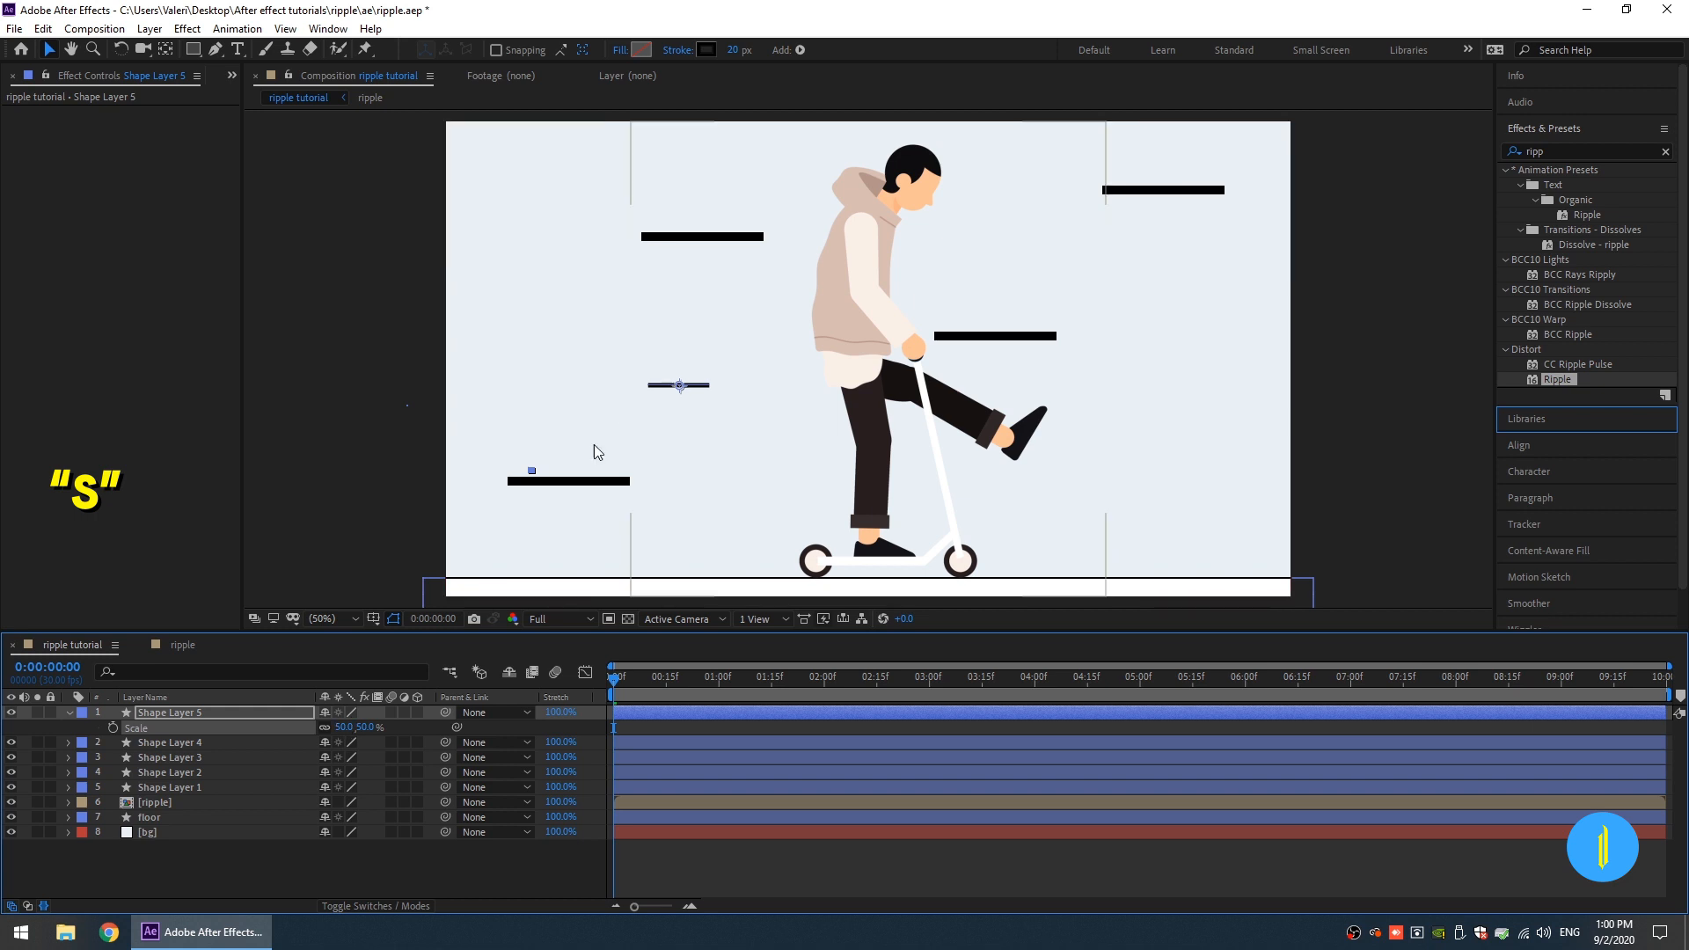
{"action": "key", "text": "ctrl+d"}
{"action": "left_click_drag", "start_coordinate": [679, 387], "coordinate": [1089, 164]}
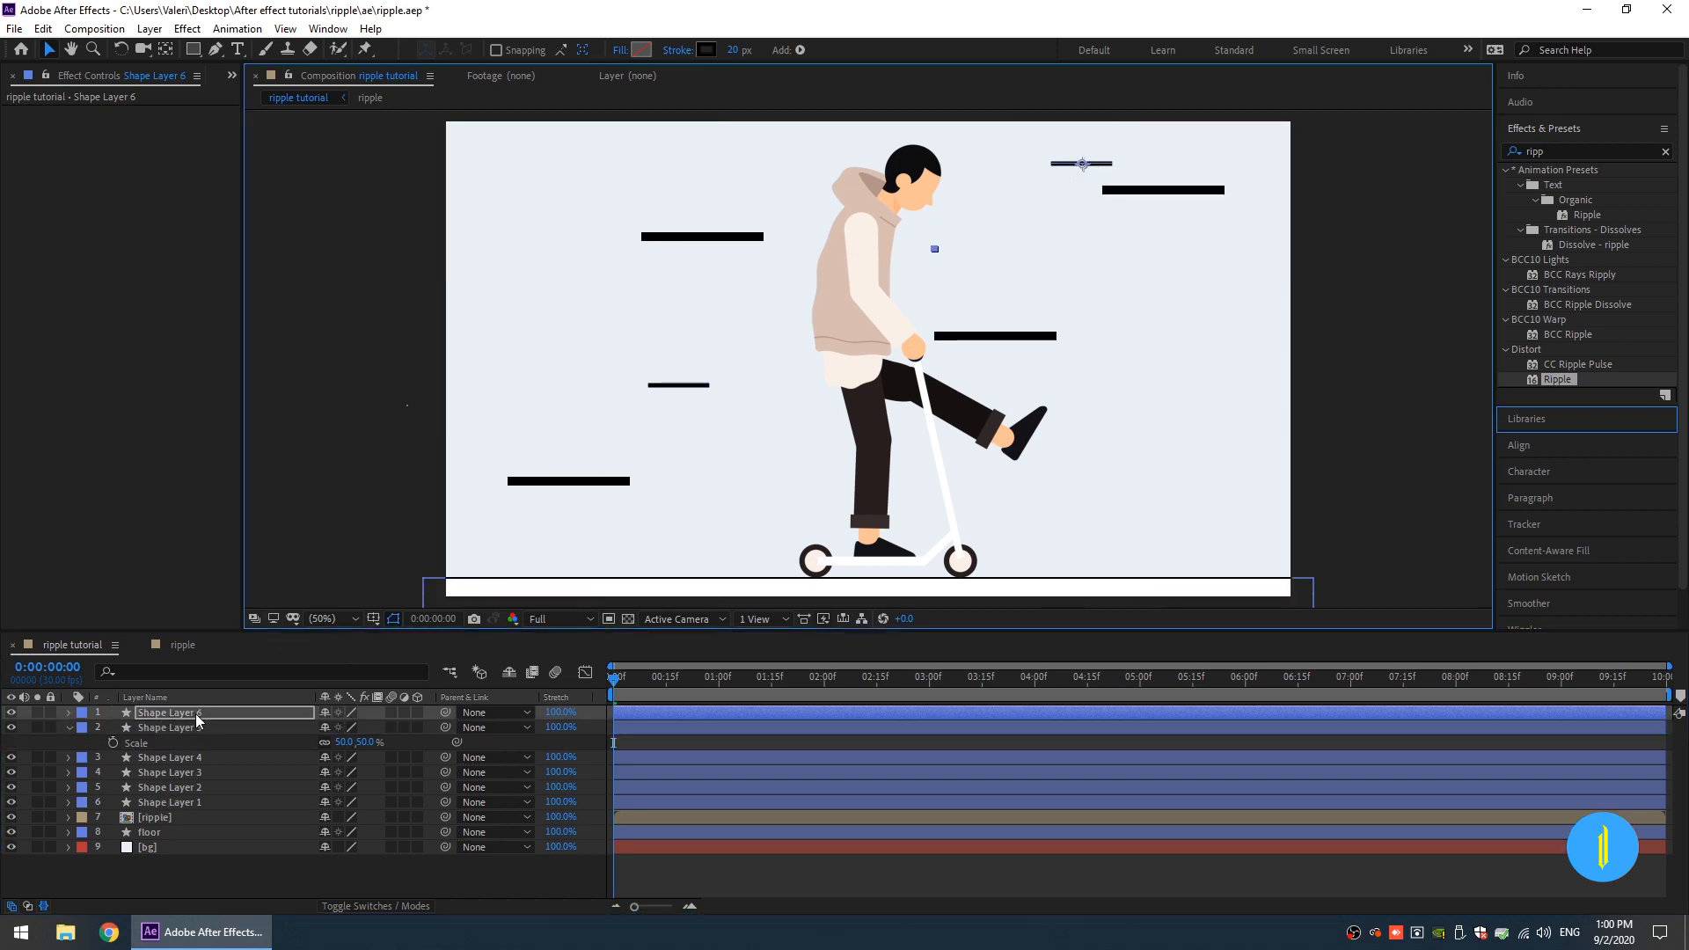
{"action": "key", "text": "ctrl+d"}
{"action": "left_click_drag", "start_coordinate": [1082, 170], "coordinate": [1152, 488]}
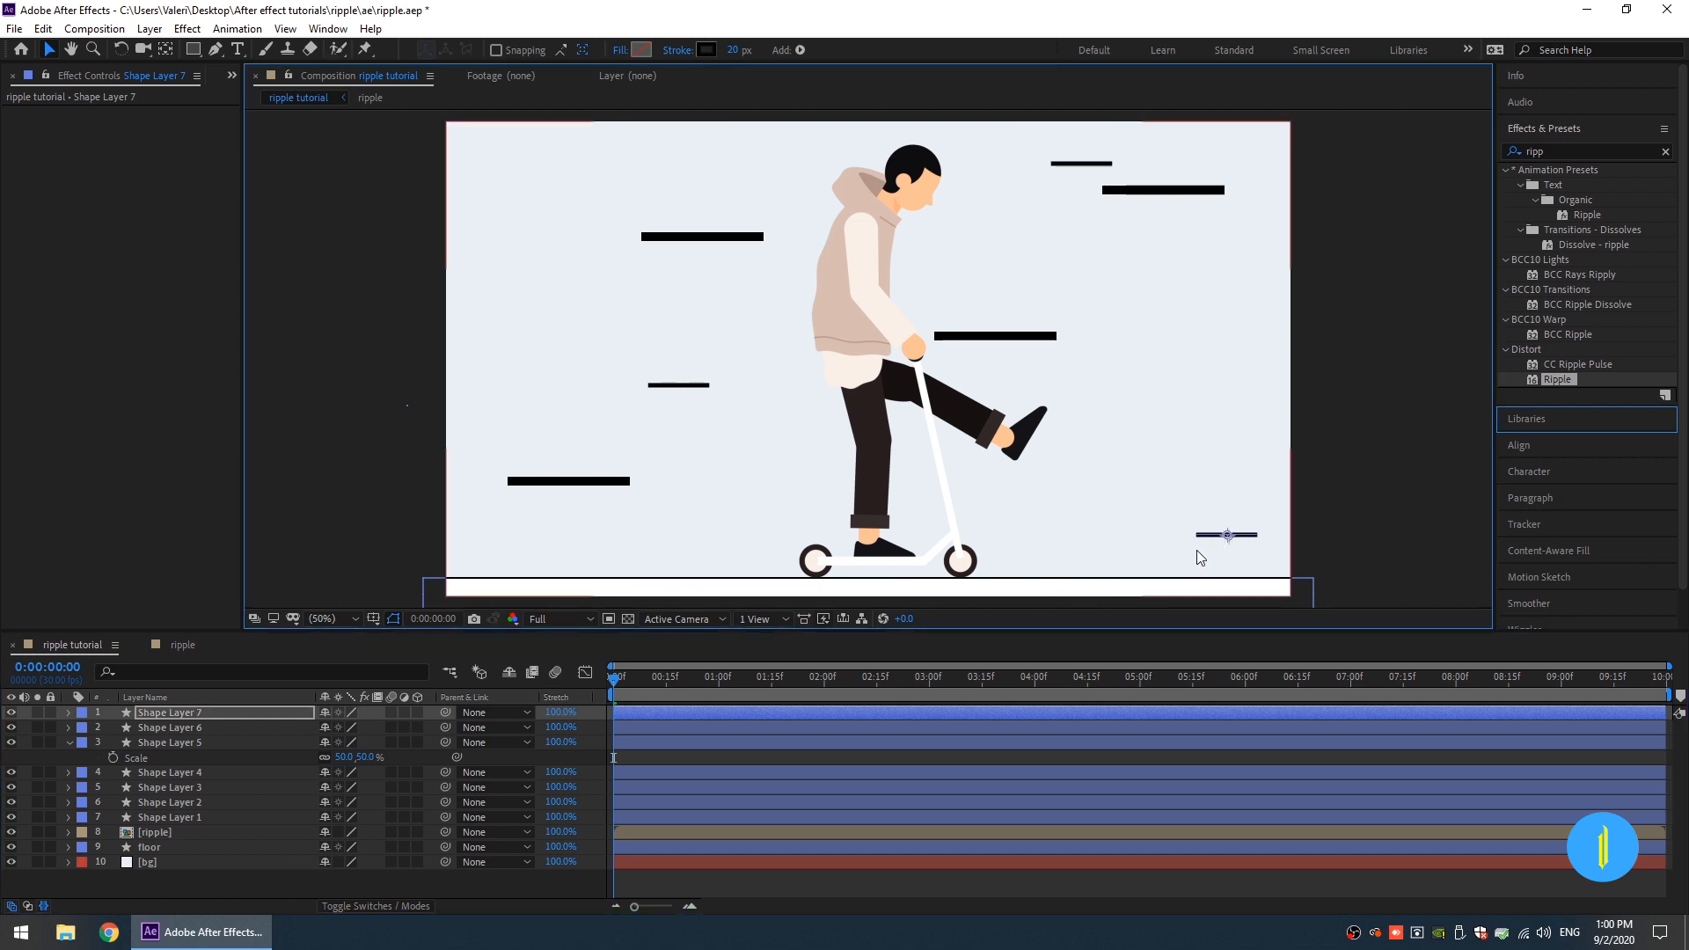
Step: Duplicate the 50% line, place the copy in front of the rider's raised foot and scale it to 30%
{"action": "key", "text": "ctrl+d"}
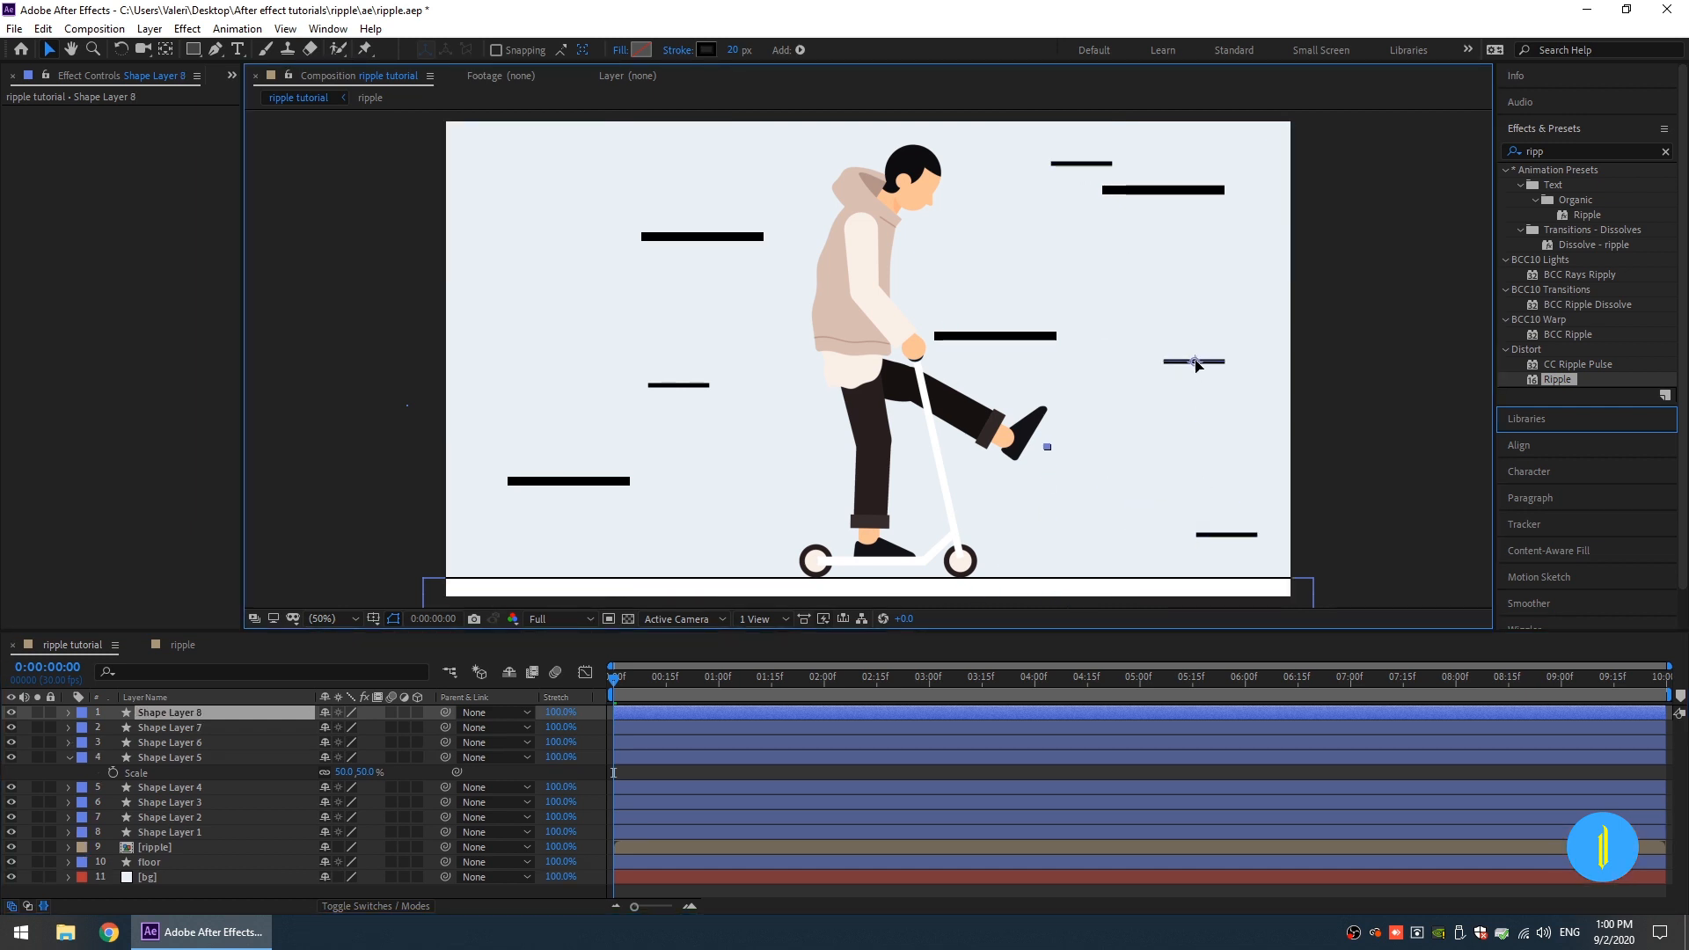
{"action": "key", "text": "s"}
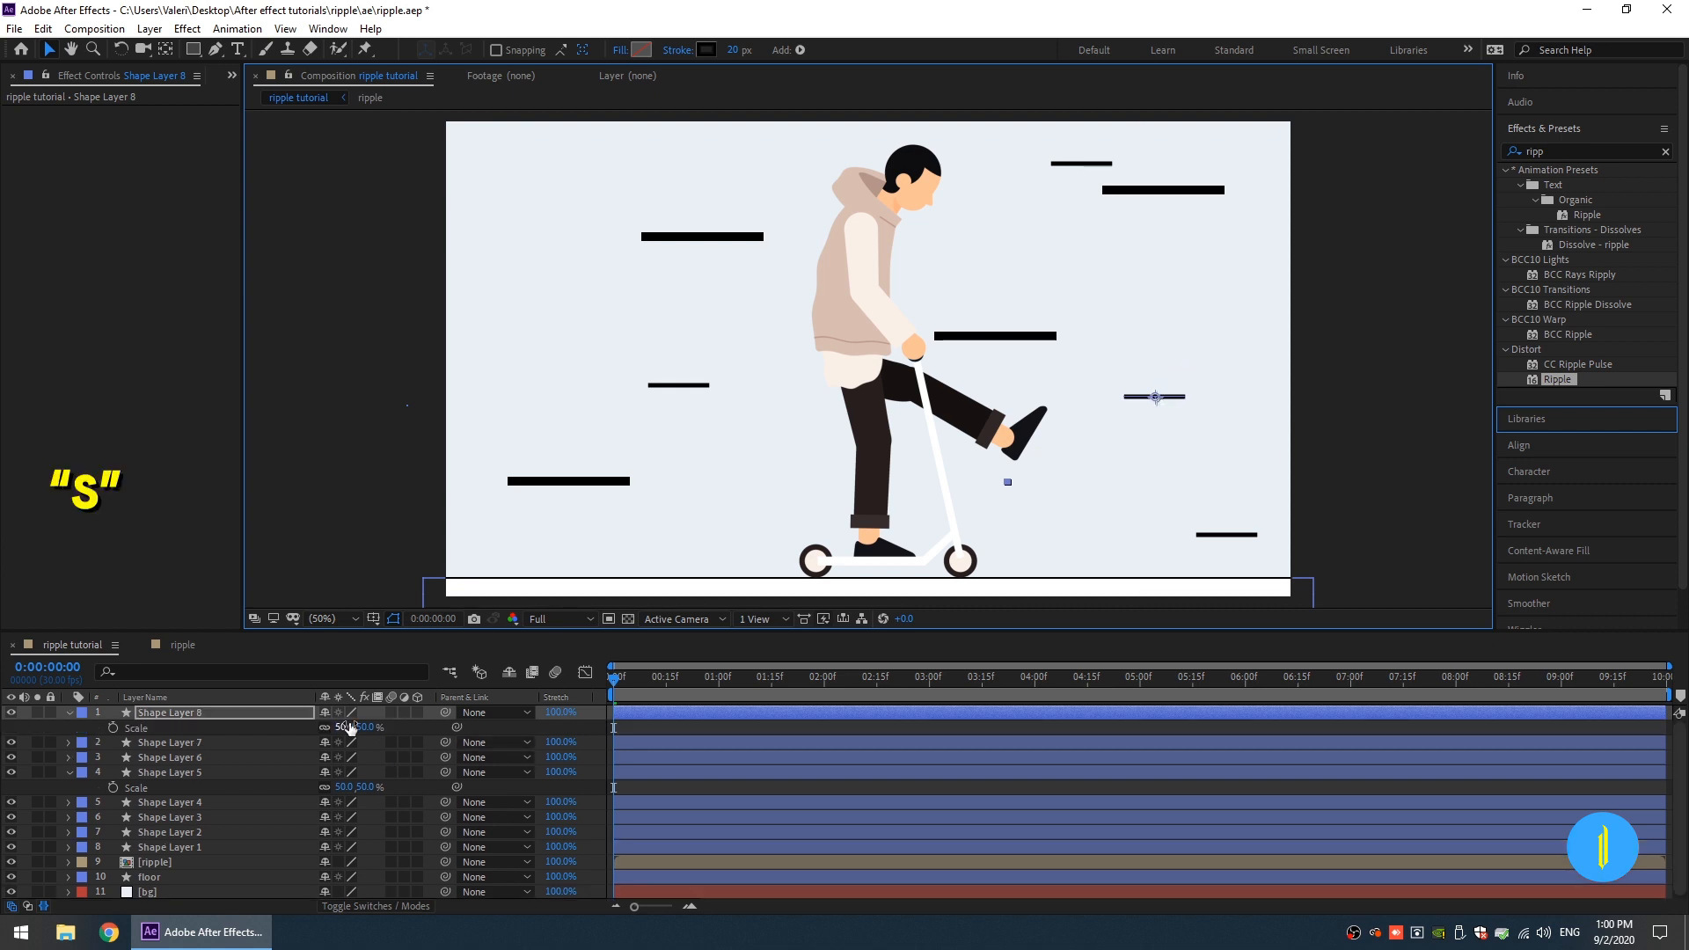
{"action": "left_click_drag", "start_coordinate": [353, 728], "coordinate": [344, 728]}
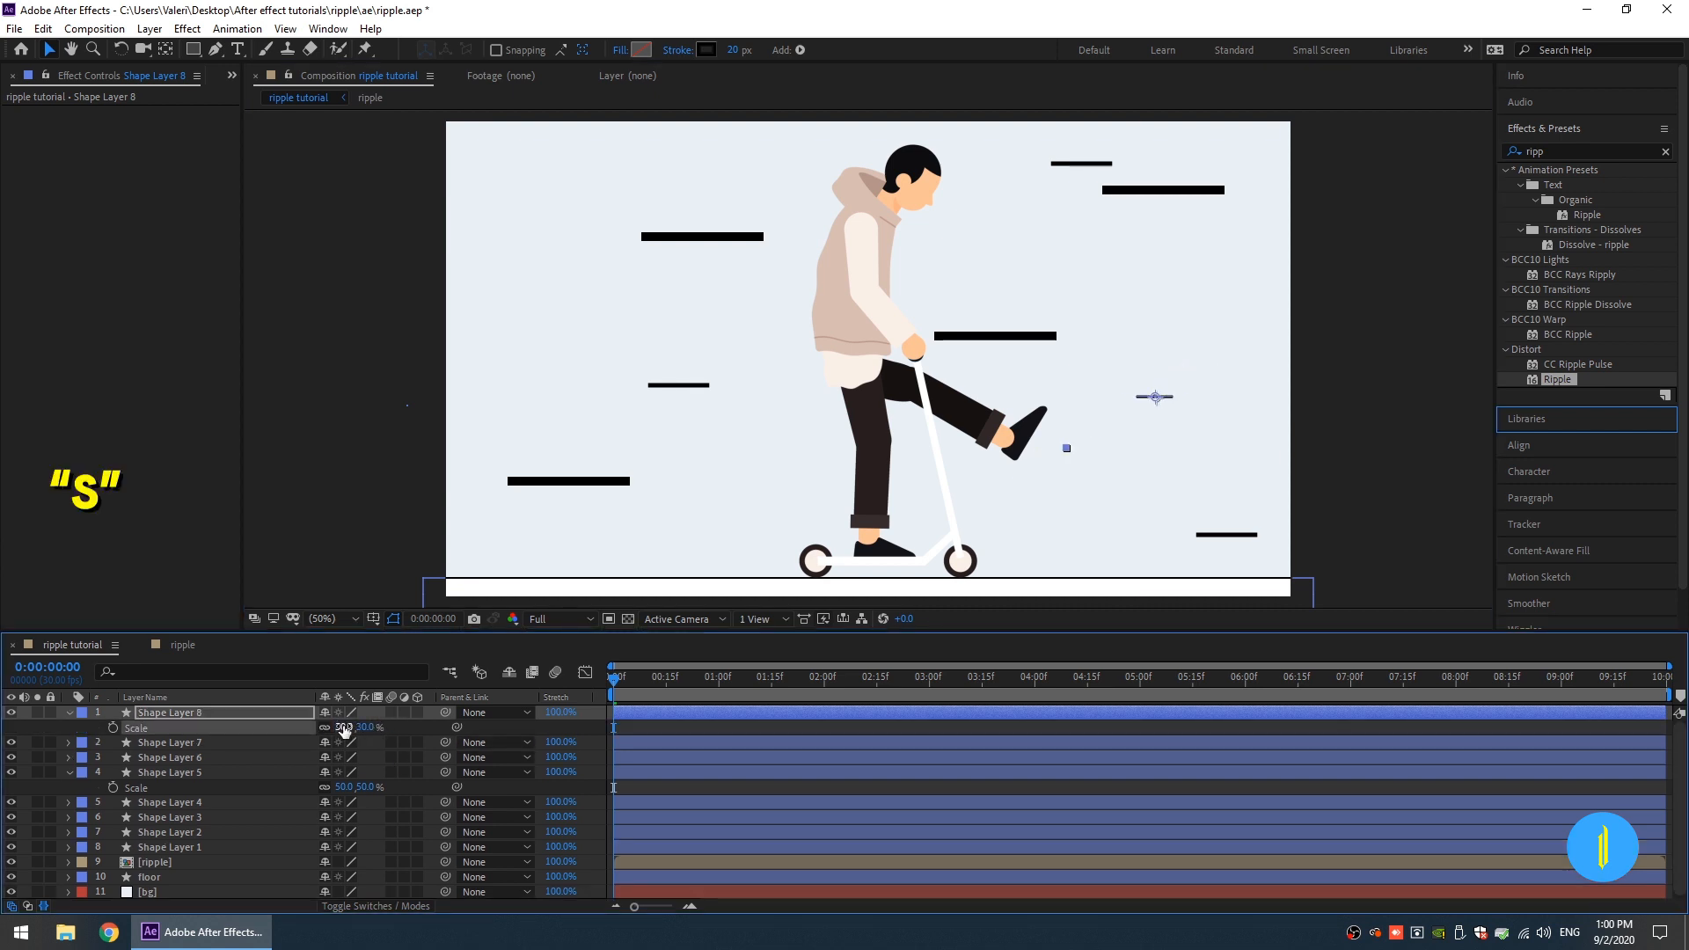
Step: Duplicate the 30% line three times and scatter the copies at the frame's upper left, right edge and behind the rider
{"action": "key", "text": "ctrl+d"}
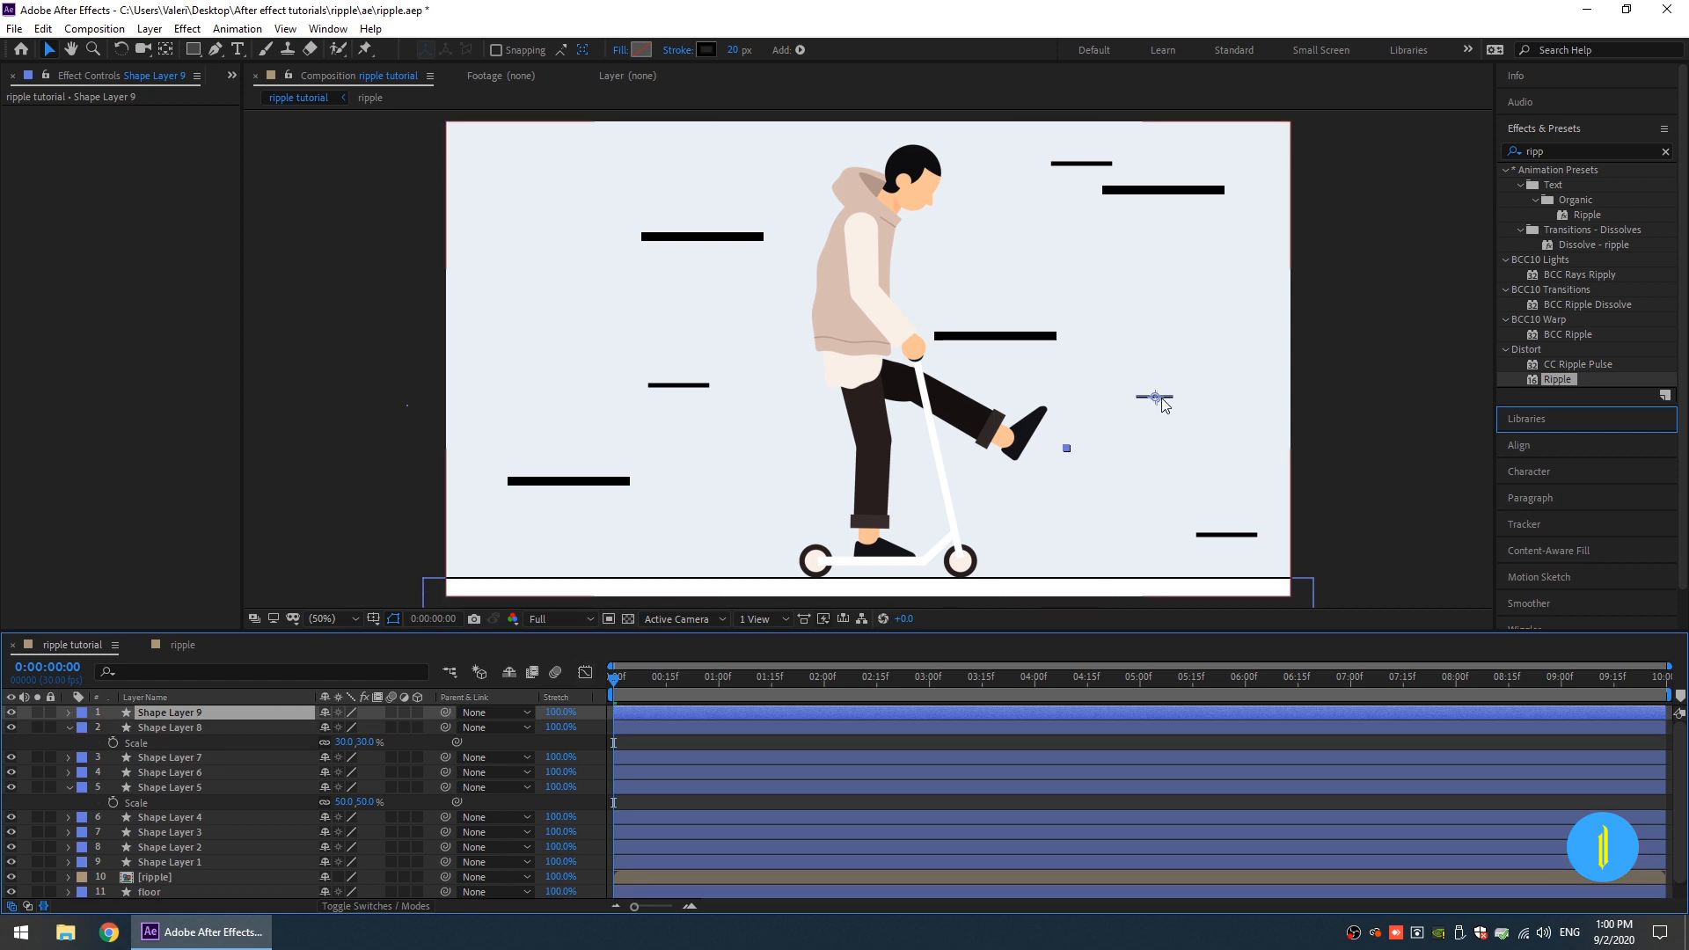
{"action": "left_click_drag", "start_coordinate": [1164, 405], "coordinate": [528, 376]}
{"action": "key", "text": "ctrl+d"}
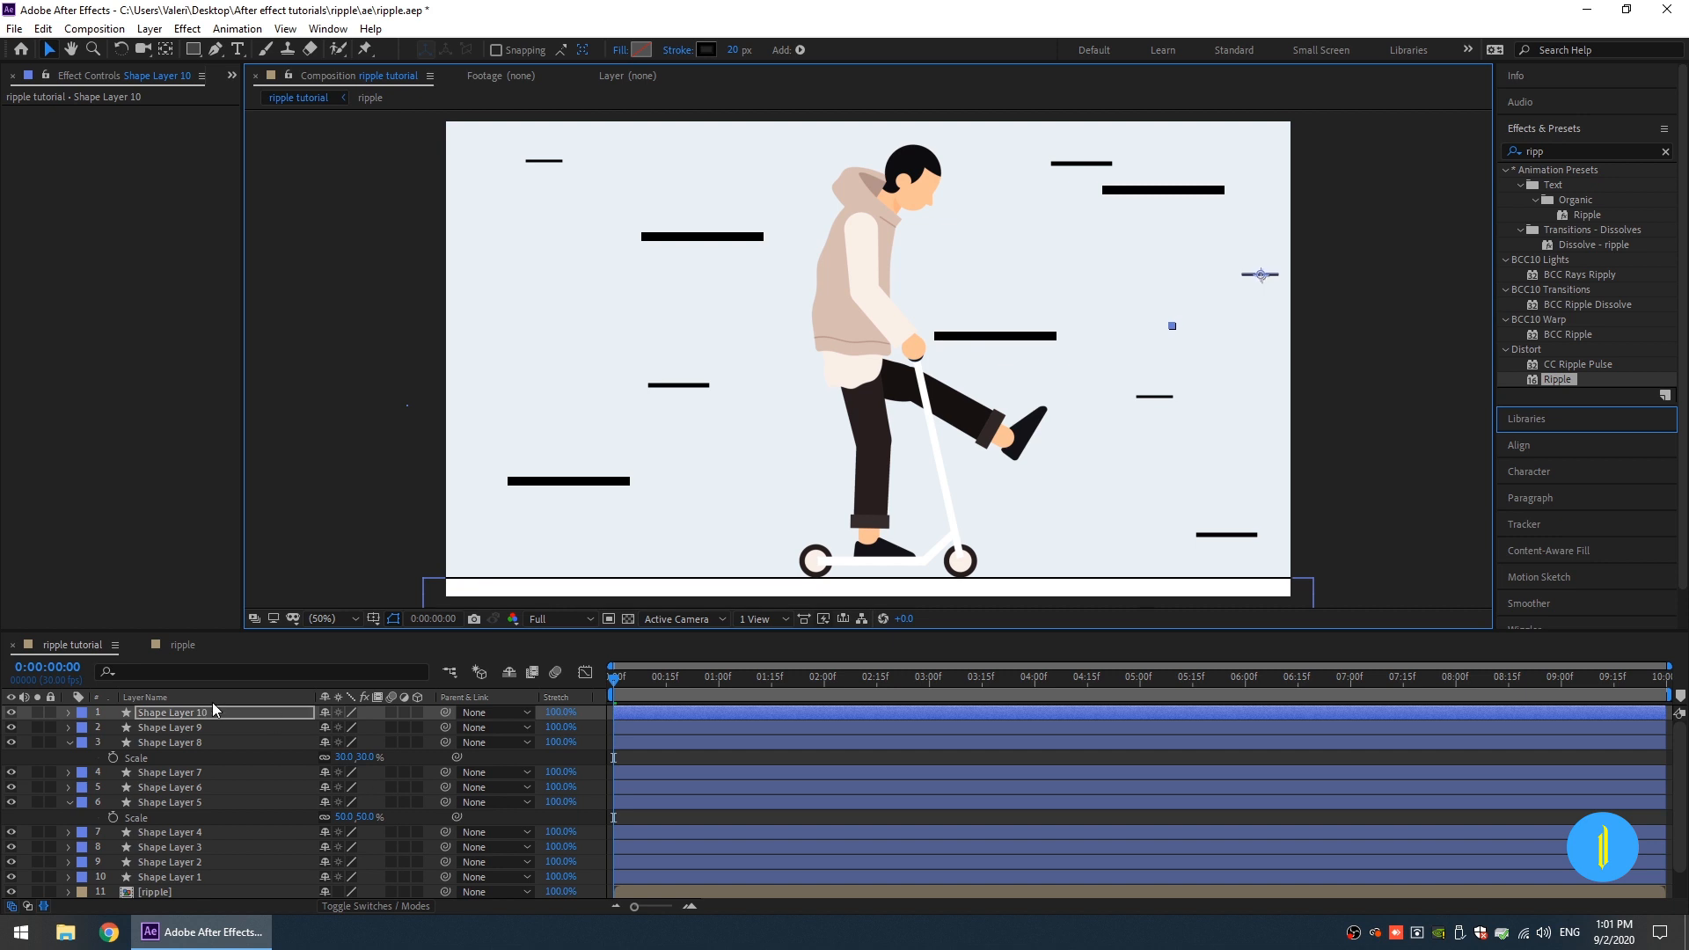
{"action": "key", "text": "ctrl+d"}
{"action": "left_click_drag", "start_coordinate": [1257, 277], "coordinate": [502, 341]}
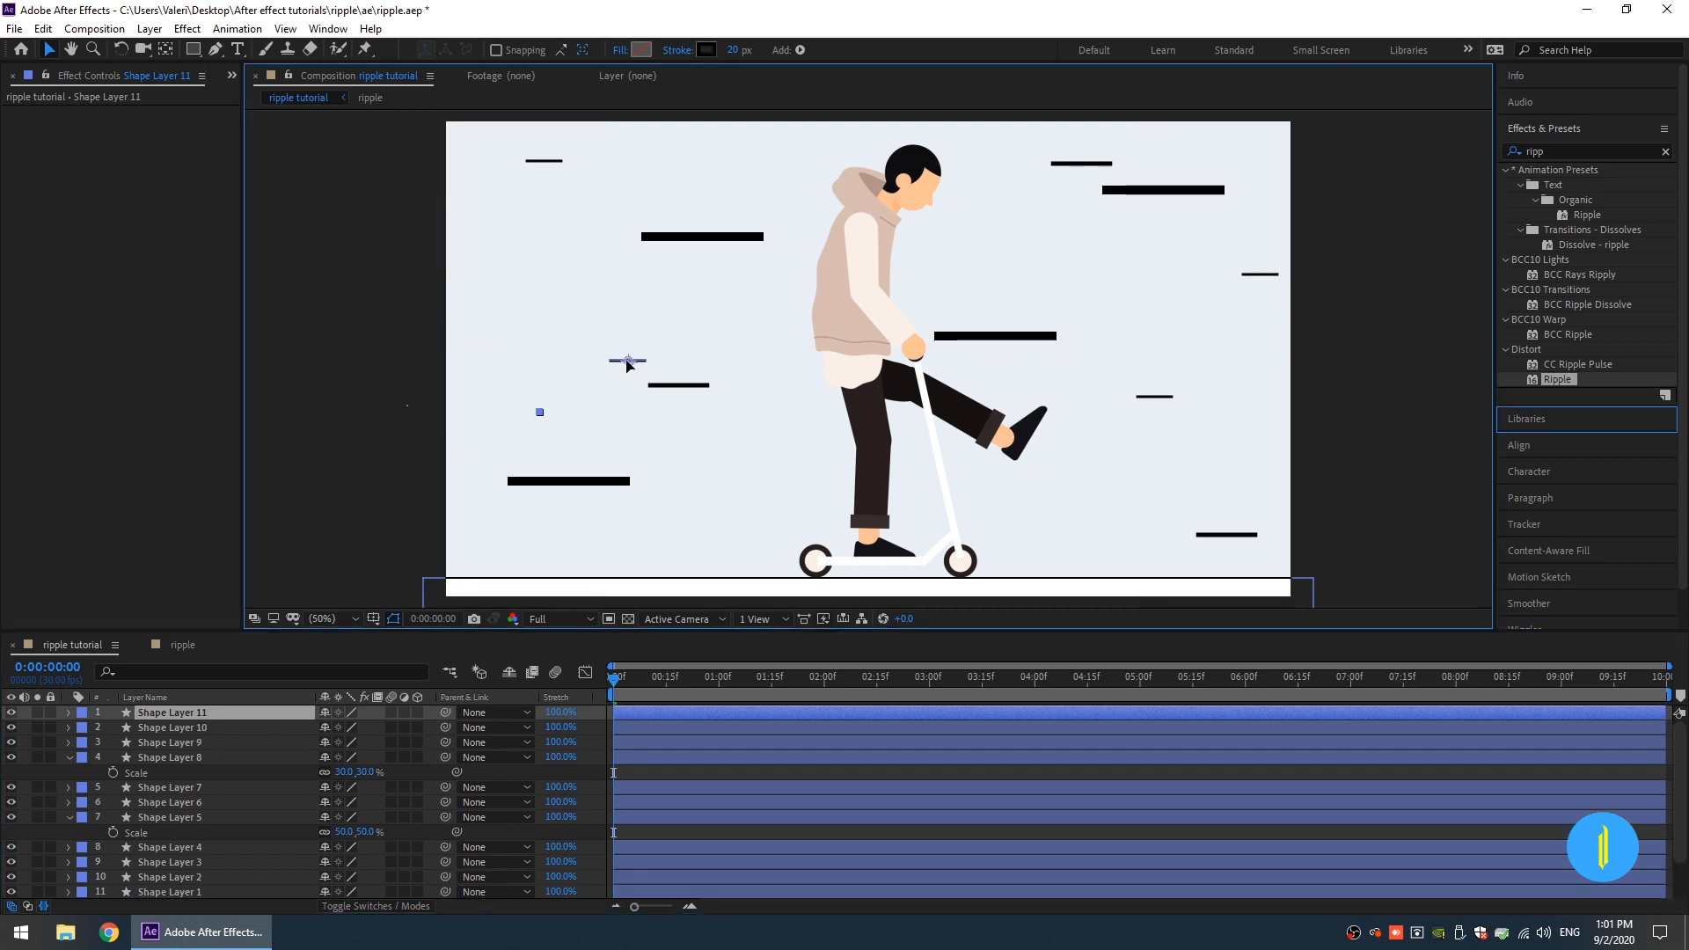
Step: Pre-compose all eleven line layers into a composition named strokes, moving all attributes into it
{"action": "left_click", "coordinate": [69, 817]}
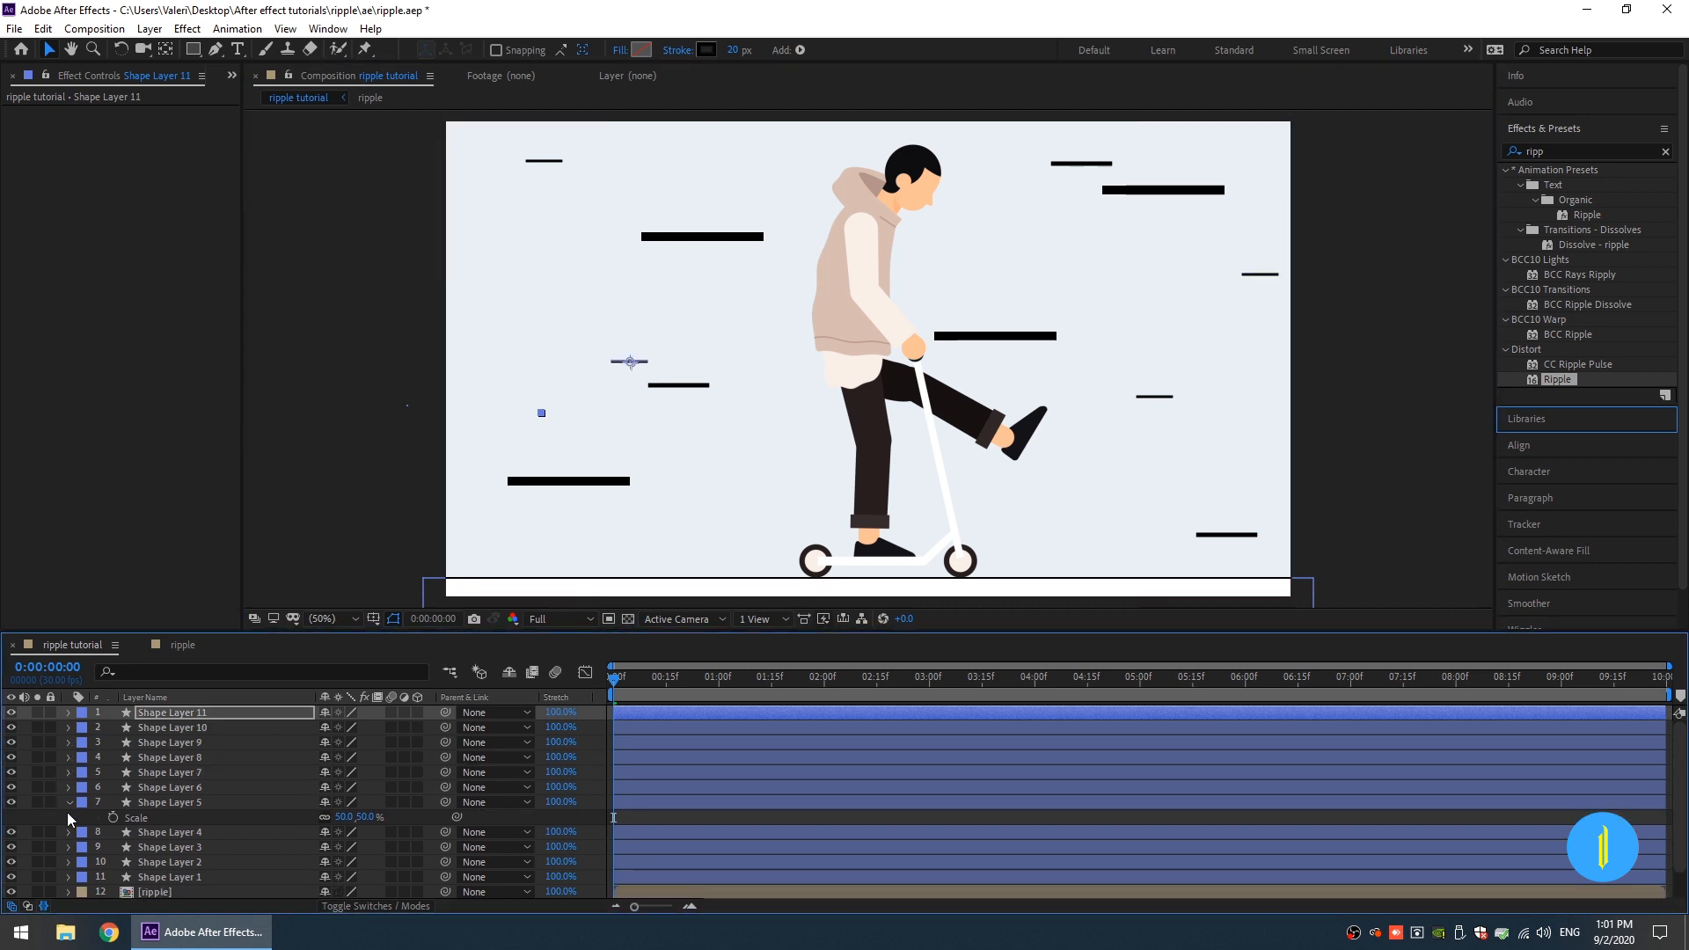
{"action": "left_click", "coordinate": [69, 758]}
{"action": "left_click", "coordinate": [168, 861]}
{"action": "left_click", "coordinate": [186, 714], "text": "shift"}
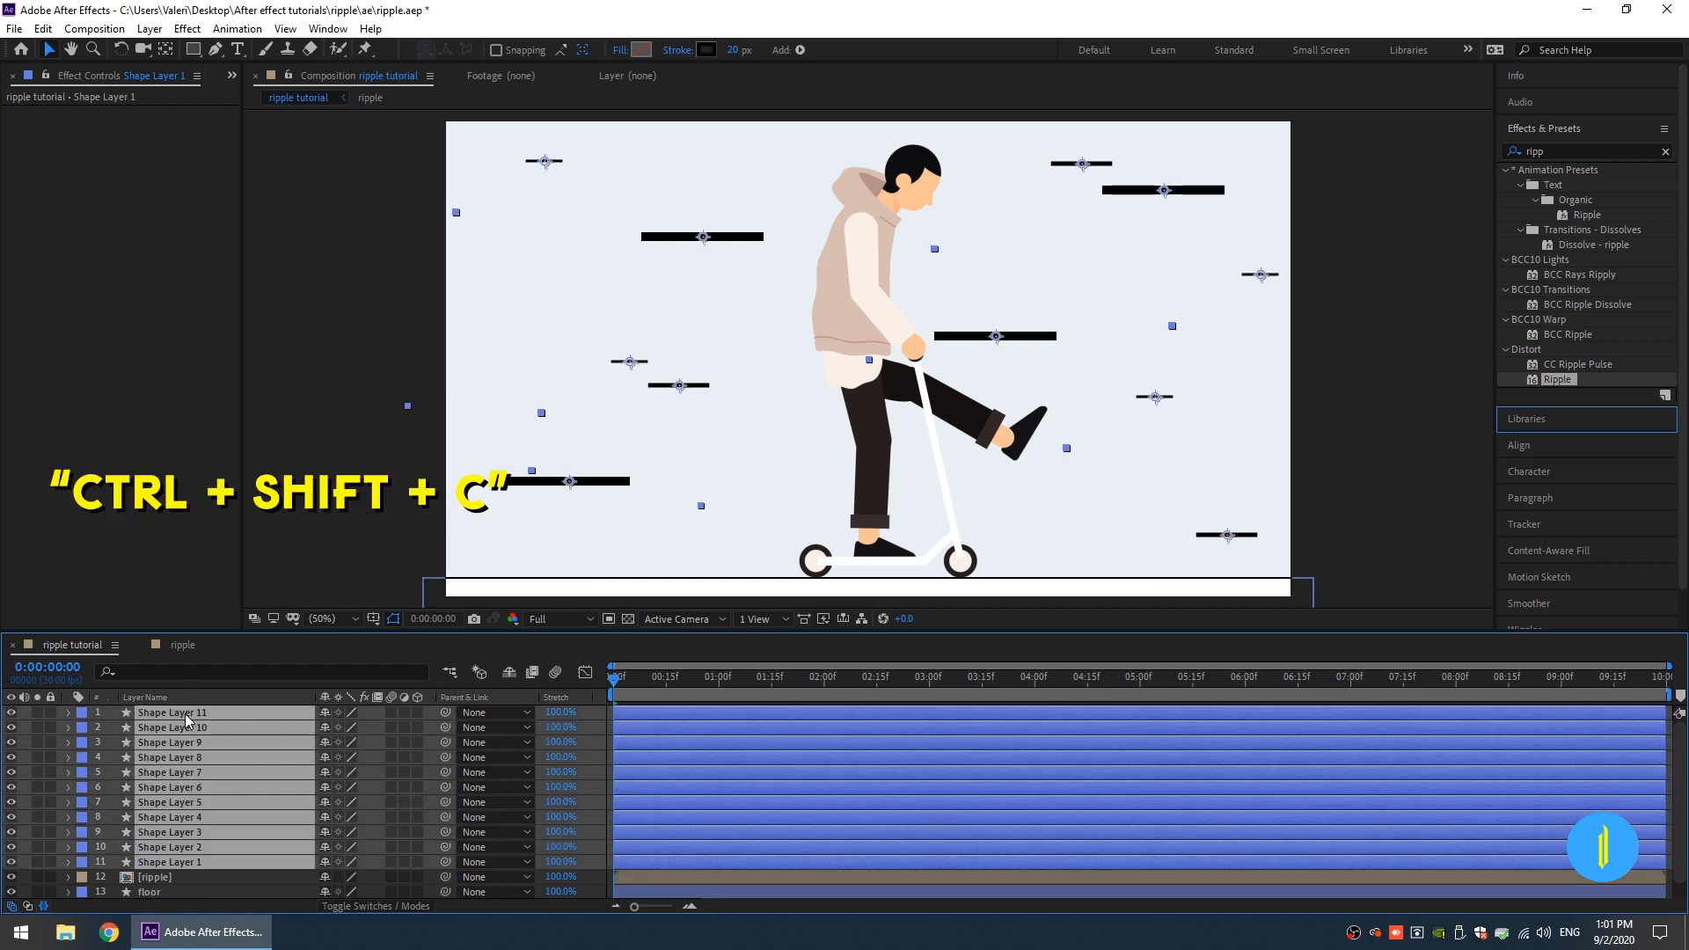
{"action": "key", "text": "ctrl+shift+c"}
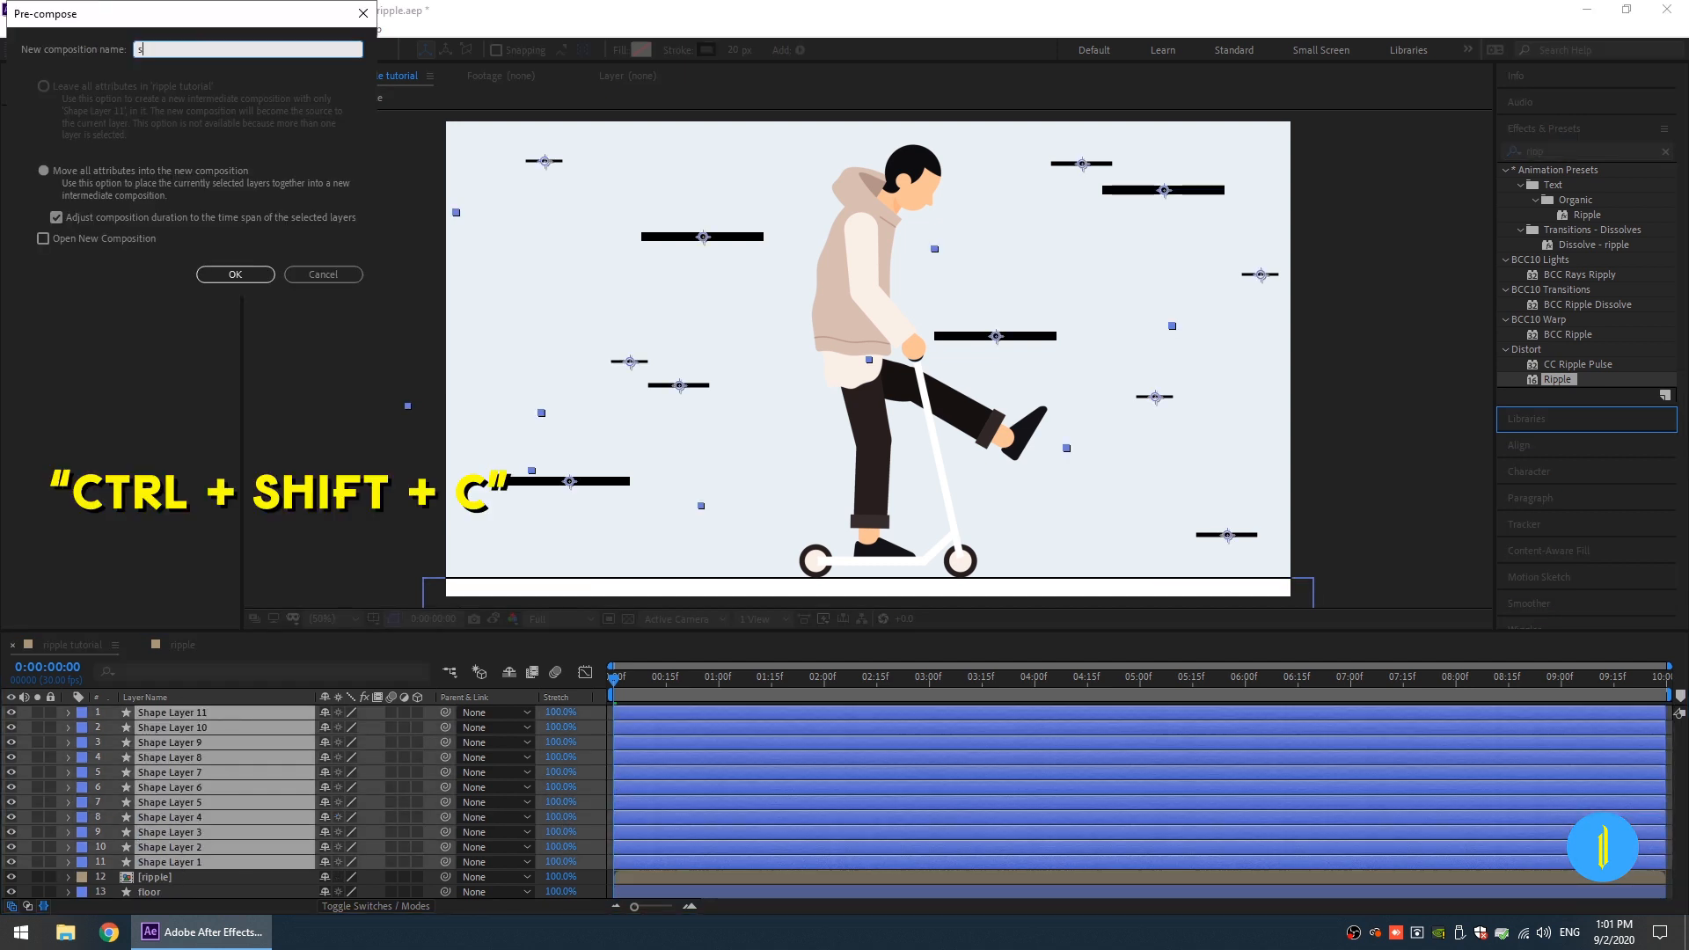
{"action": "type", "text": "strokes"}
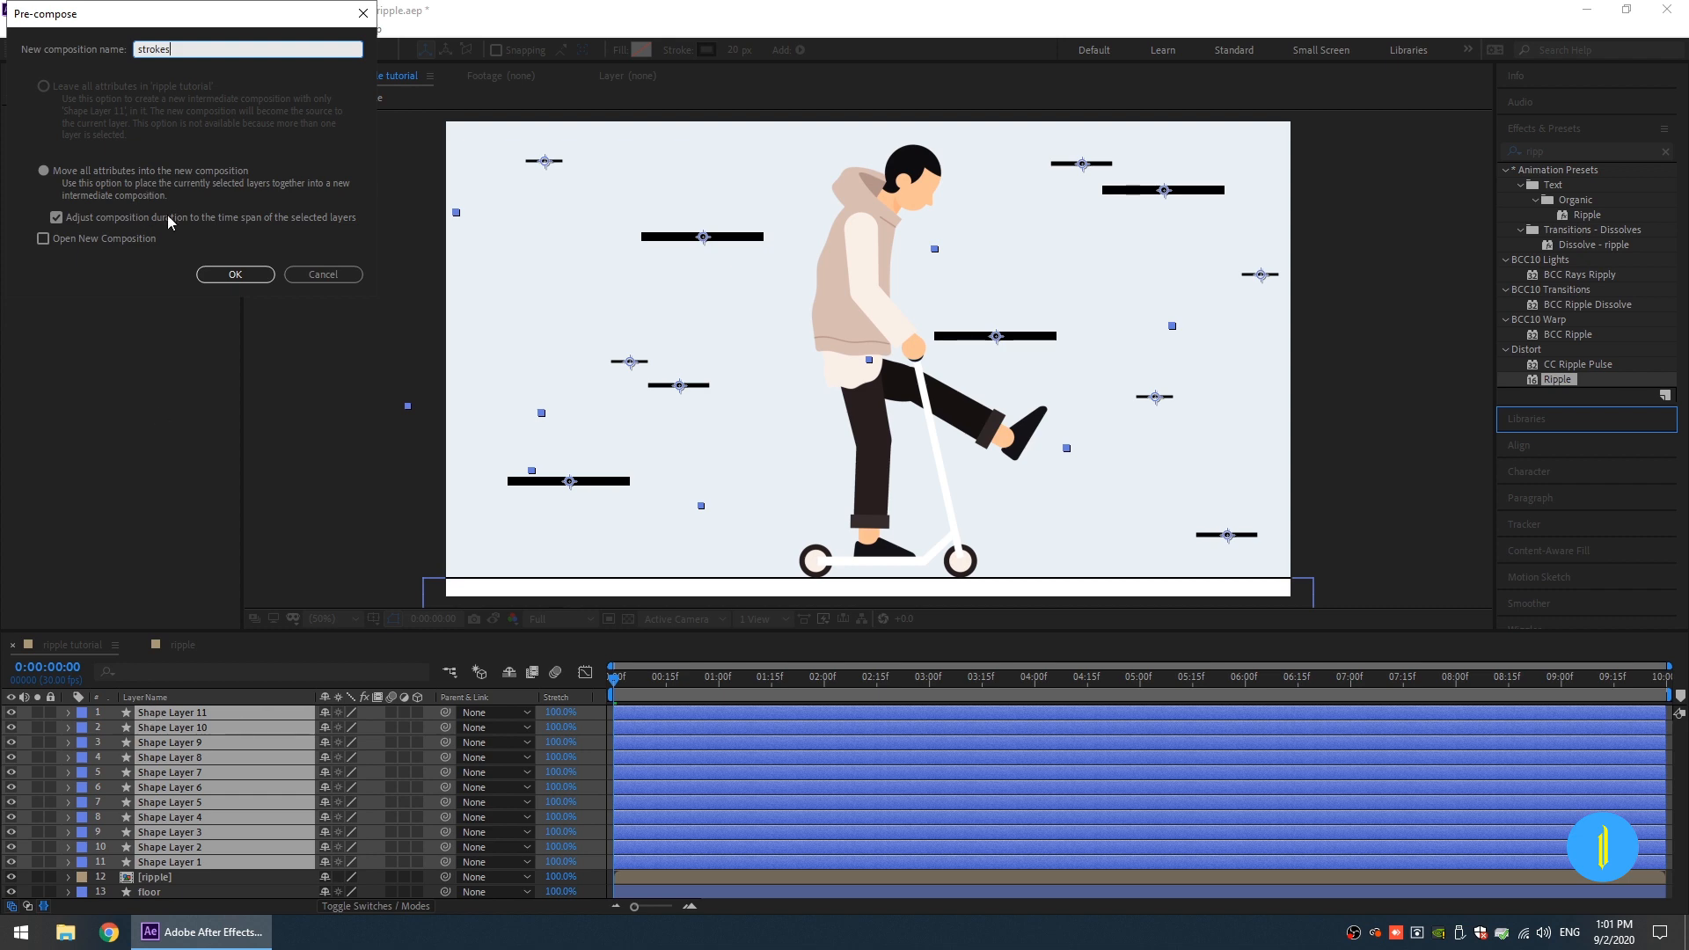
{"action": "left_click", "coordinate": [207, 273]}
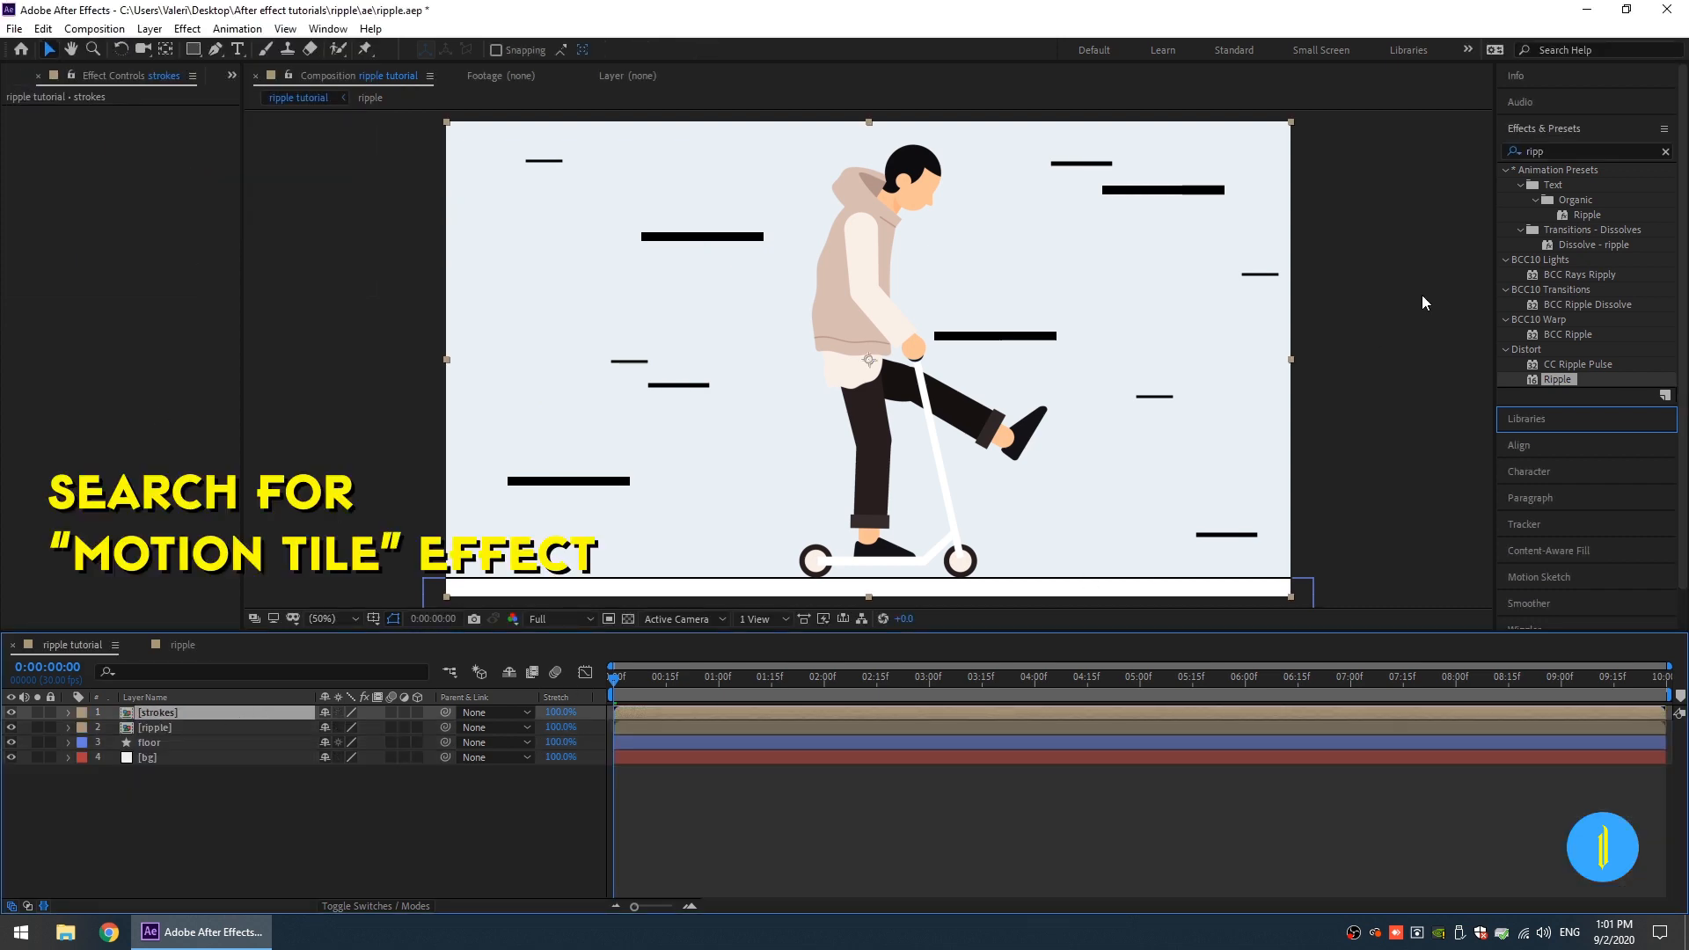
Step: Find the Motion Tile effect and apply it to the strokes layer
{"action": "left_click", "coordinate": [1571, 152]}
{"action": "type", "text": "motion"}
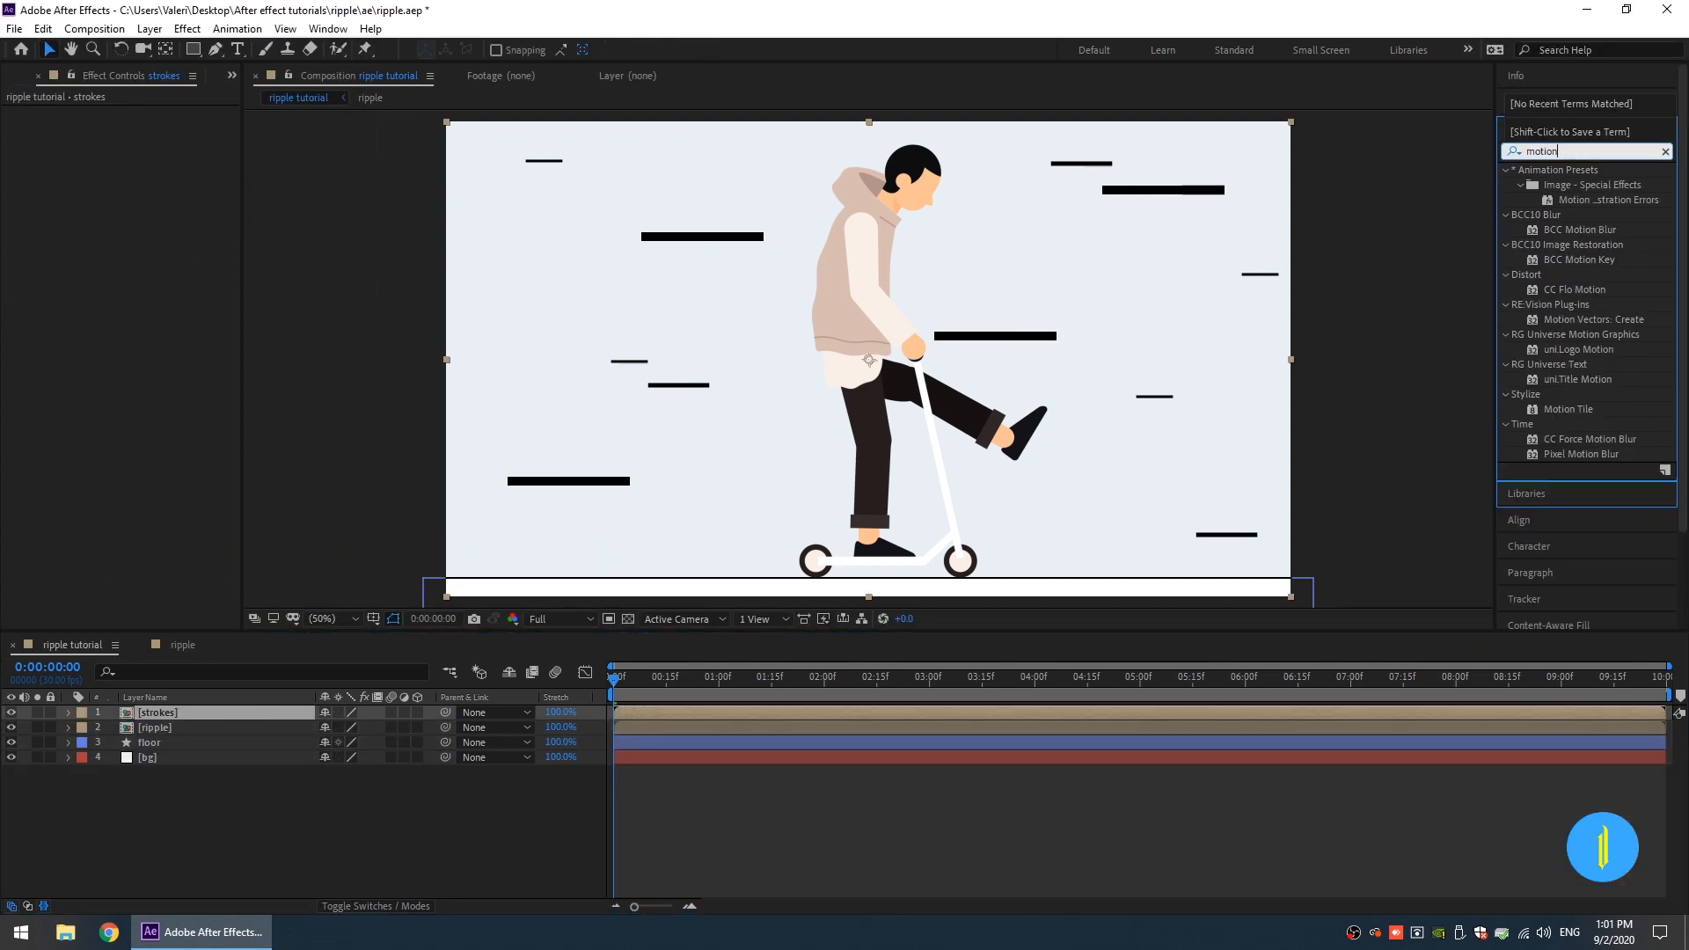
{"action": "type", "text": " tile"}
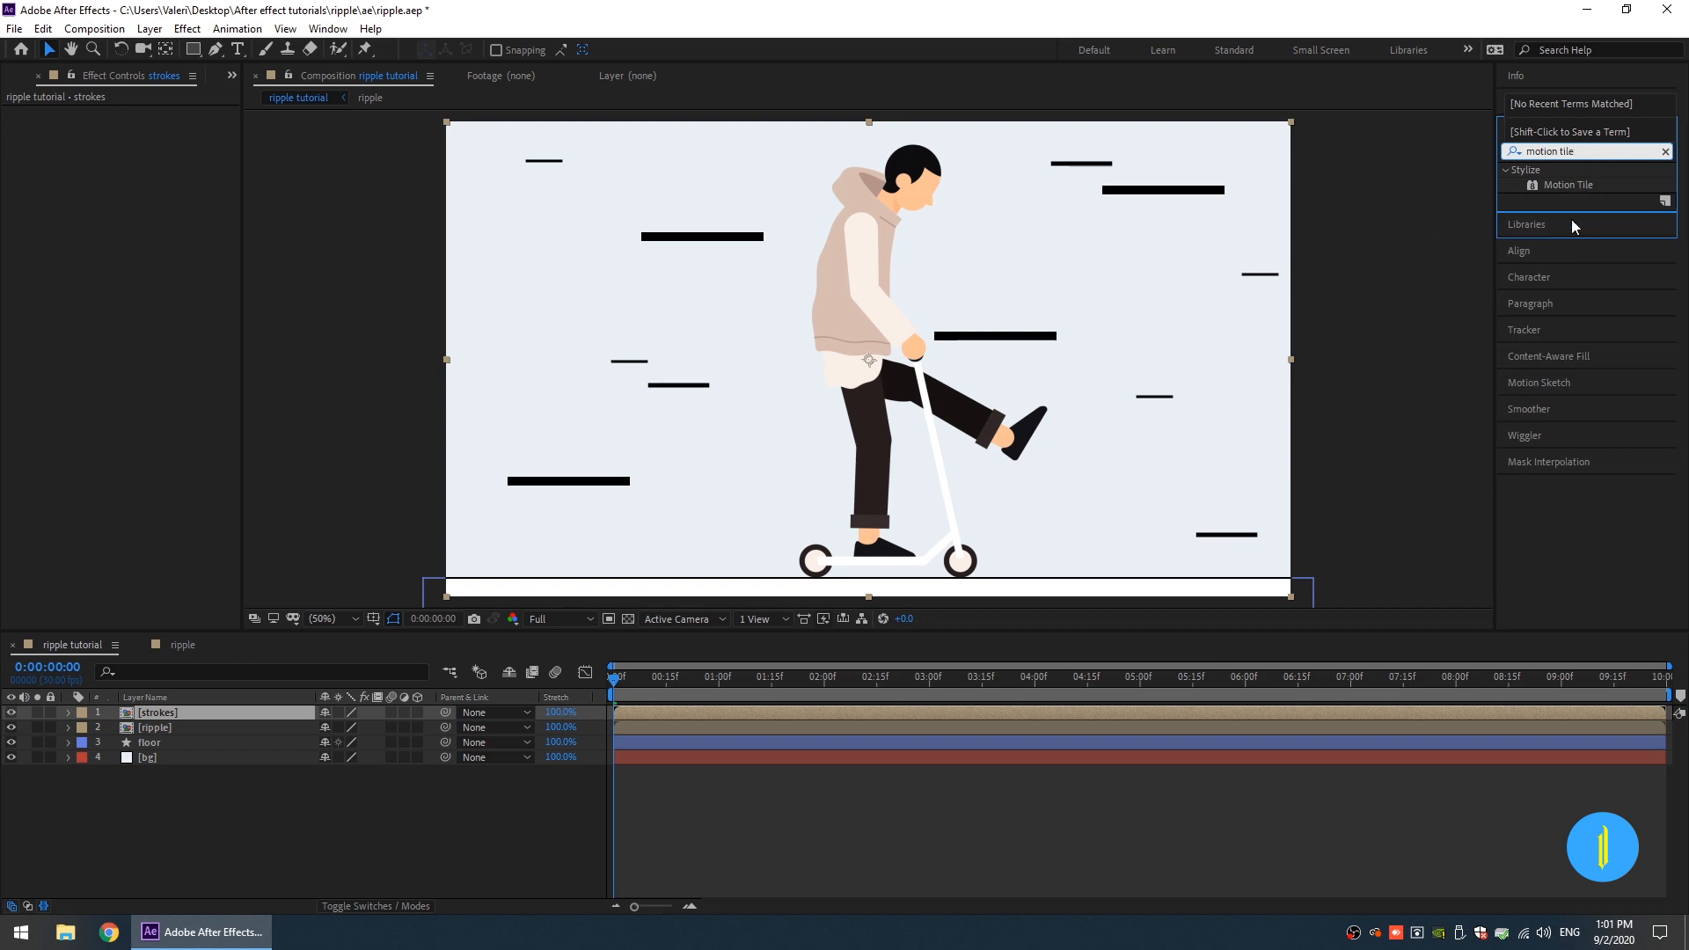
{"action": "mouse_move", "coordinate": [1568, 184]}
{"action": "left_mouse_down"}
{"action": "mouse_move", "coordinate": [1282, 264]}
{"action": "mouse_move", "coordinate": [148, 716]}
{"action": "left_mouse_up"}
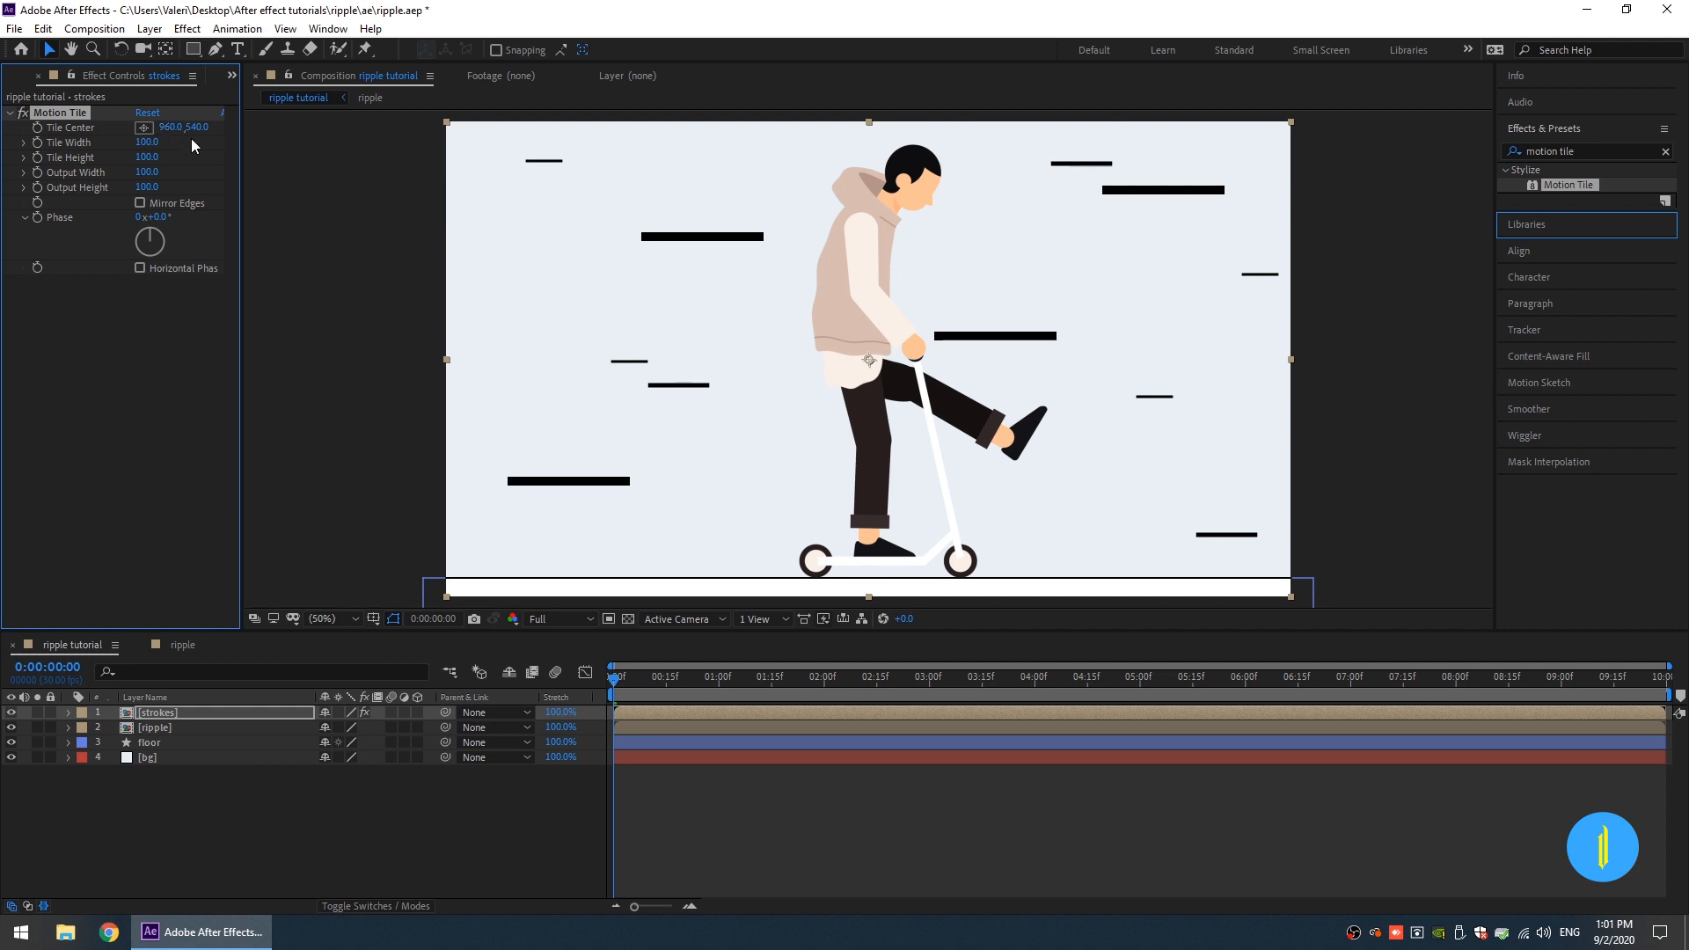
Step: Place strokes below the floor and keyframe its Tile Center from 960, 540 at the start to -9772, 540 at 9:29
{"action": "left_click", "coordinate": [630, 710]}
{"action": "key", "text": "u"}
{"action": "left_click", "coordinate": [893, 677]}
{"action": "key", "text": "space"}
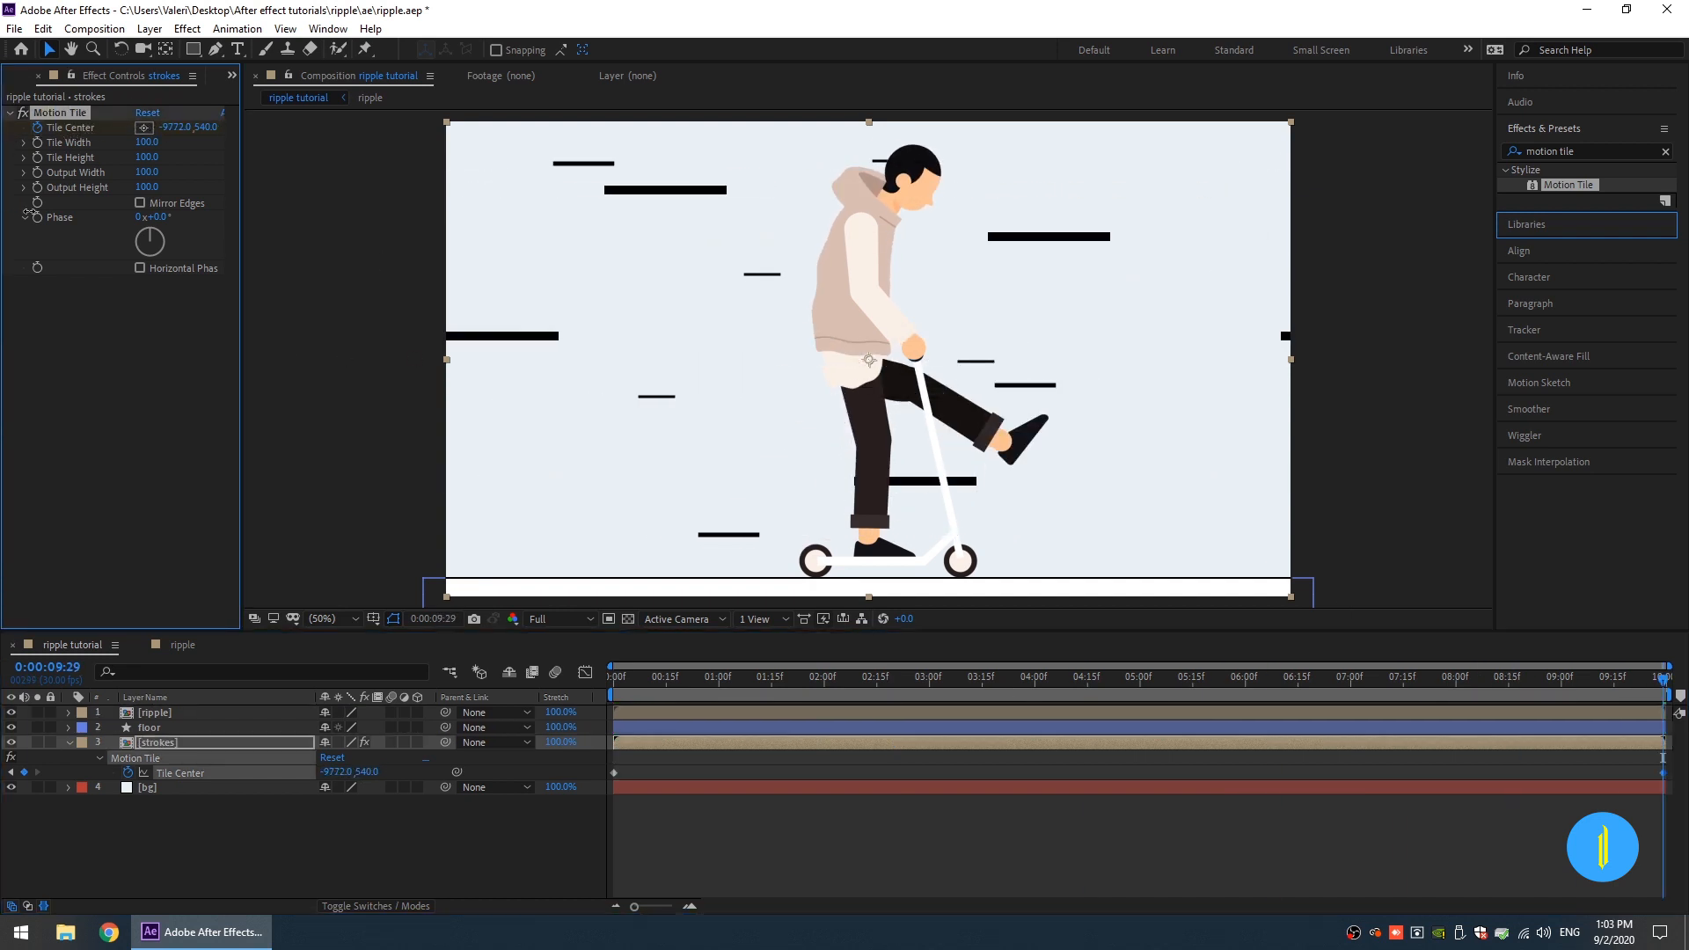
Step: Set the Tile Center keyframe at 9:29 to -6752, 540, preview the motion and return to the start
{"action": "mouse_move", "coordinate": [175, 126]}
{"action": "left_mouse_down"}
{"action": "mouse_move", "coordinate": [350, 248]}
{"action": "mouse_move", "coordinate": [346, 277]}
{"action": "mouse_move", "coordinate": [370, 287]}
{"action": "left_mouse_up"}
{"action": "key", "text": "space"}
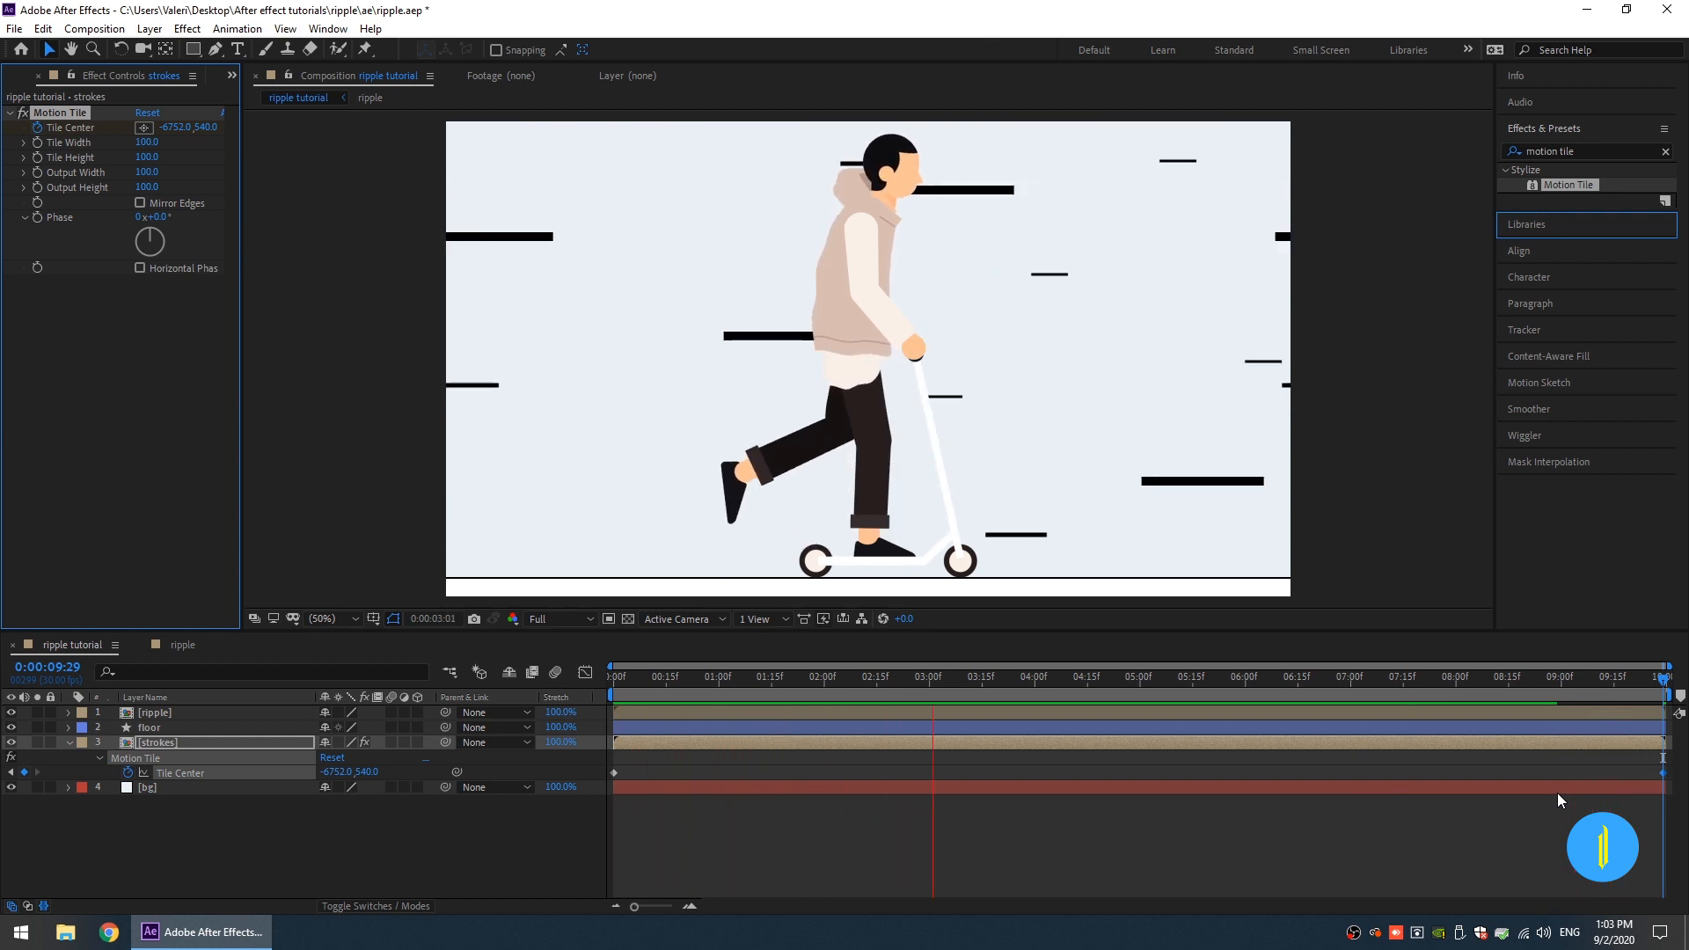
{"action": "key", "text": "space"}
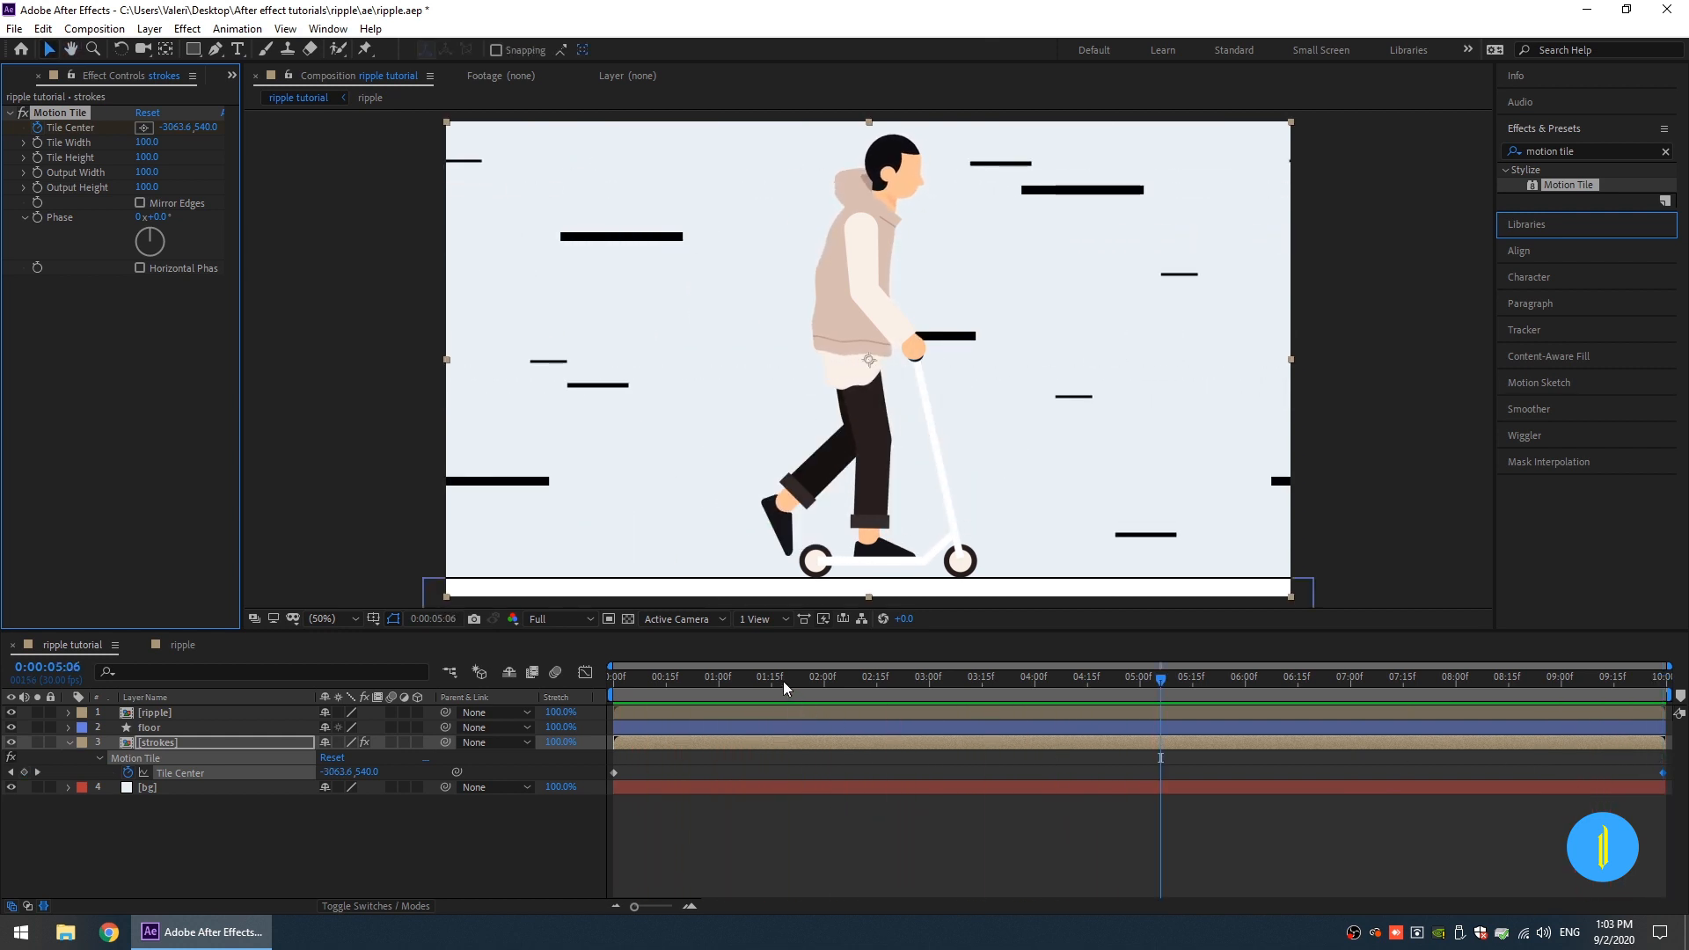
{"action": "key", "text": "Home"}
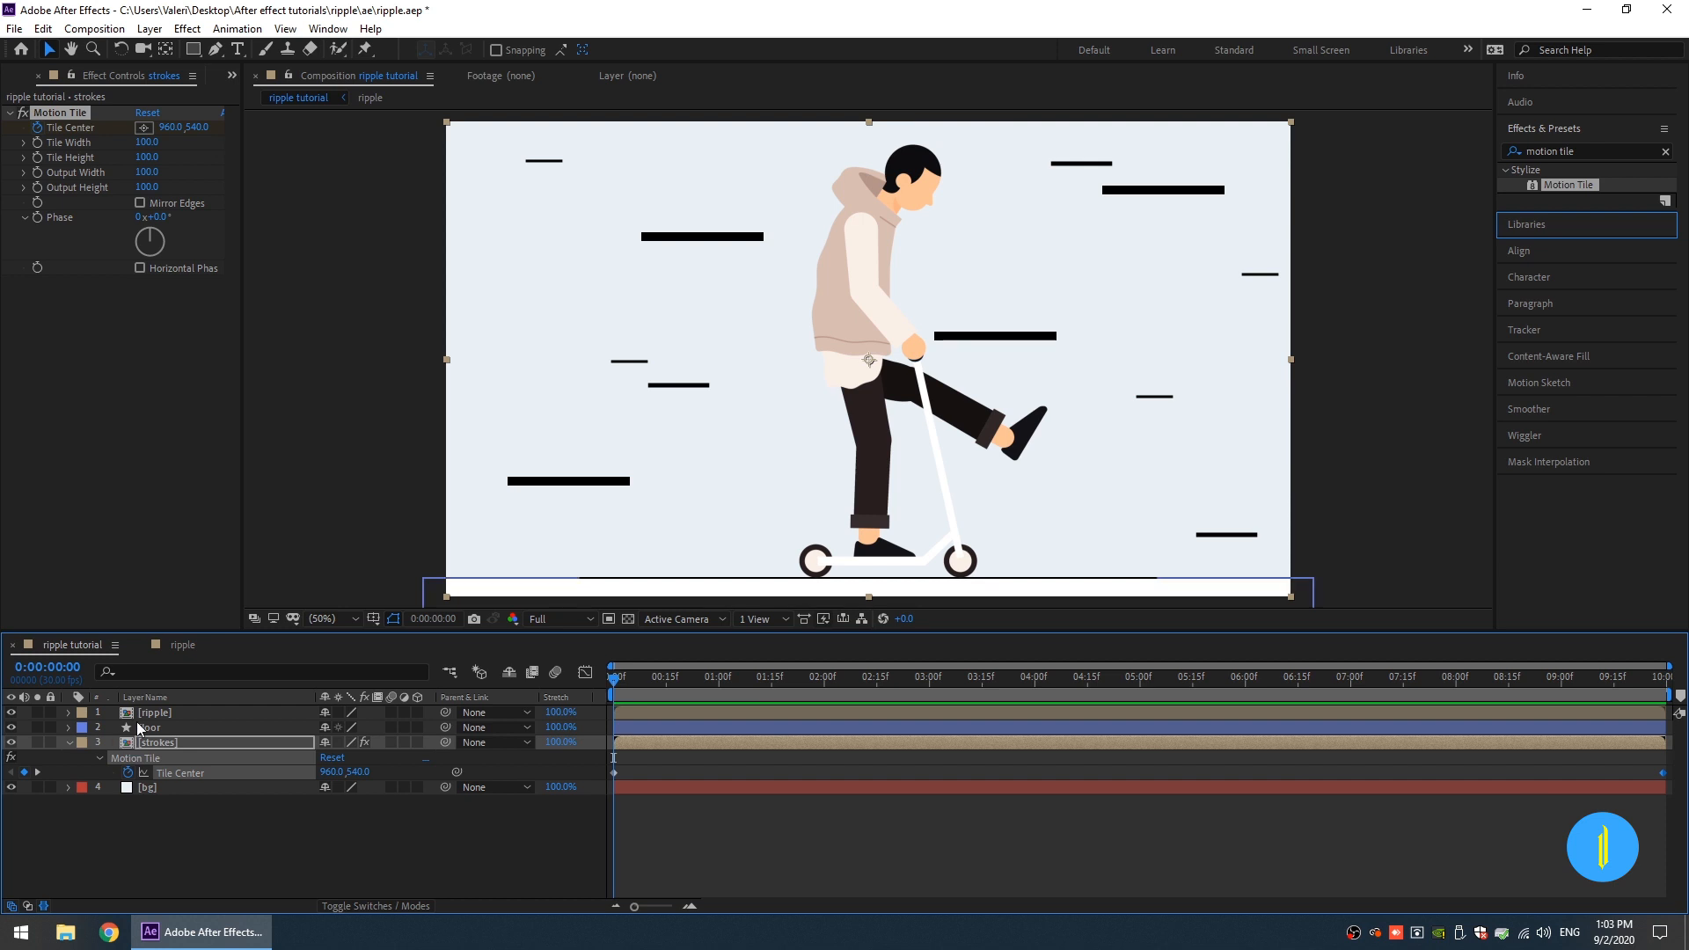
Step: Keyframe the ripple layer's Position from 960, 540 at the start to 1080, 540 at 1:00
{"action": "left_click", "coordinate": [172, 710]}
{"action": "key", "text": "p"}
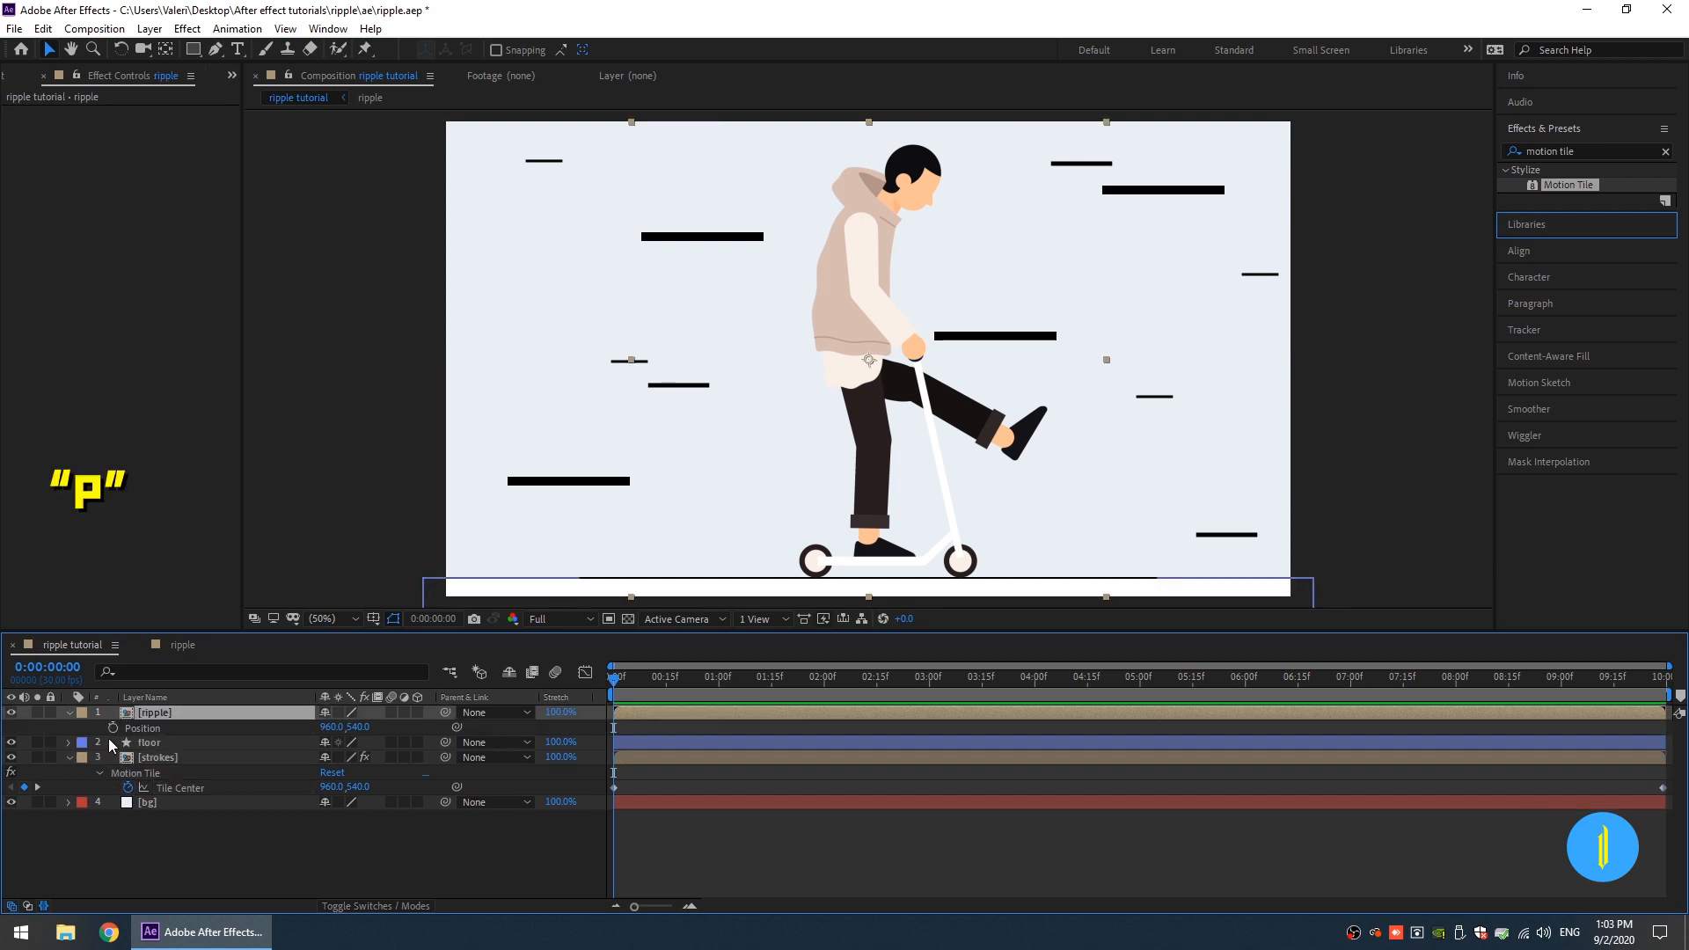
{"action": "left_click_drag", "start_coordinate": [647, 679], "coordinate": [716, 698]}
{"action": "key", "text": "shift+Right"}
{"action": "key", "text": "shift+Right"}
{"action": "key", "text": "shift+Right"}
{"action": "key", "text": "shift+Right"}
{"action": "key", "text": "shift+Right"}
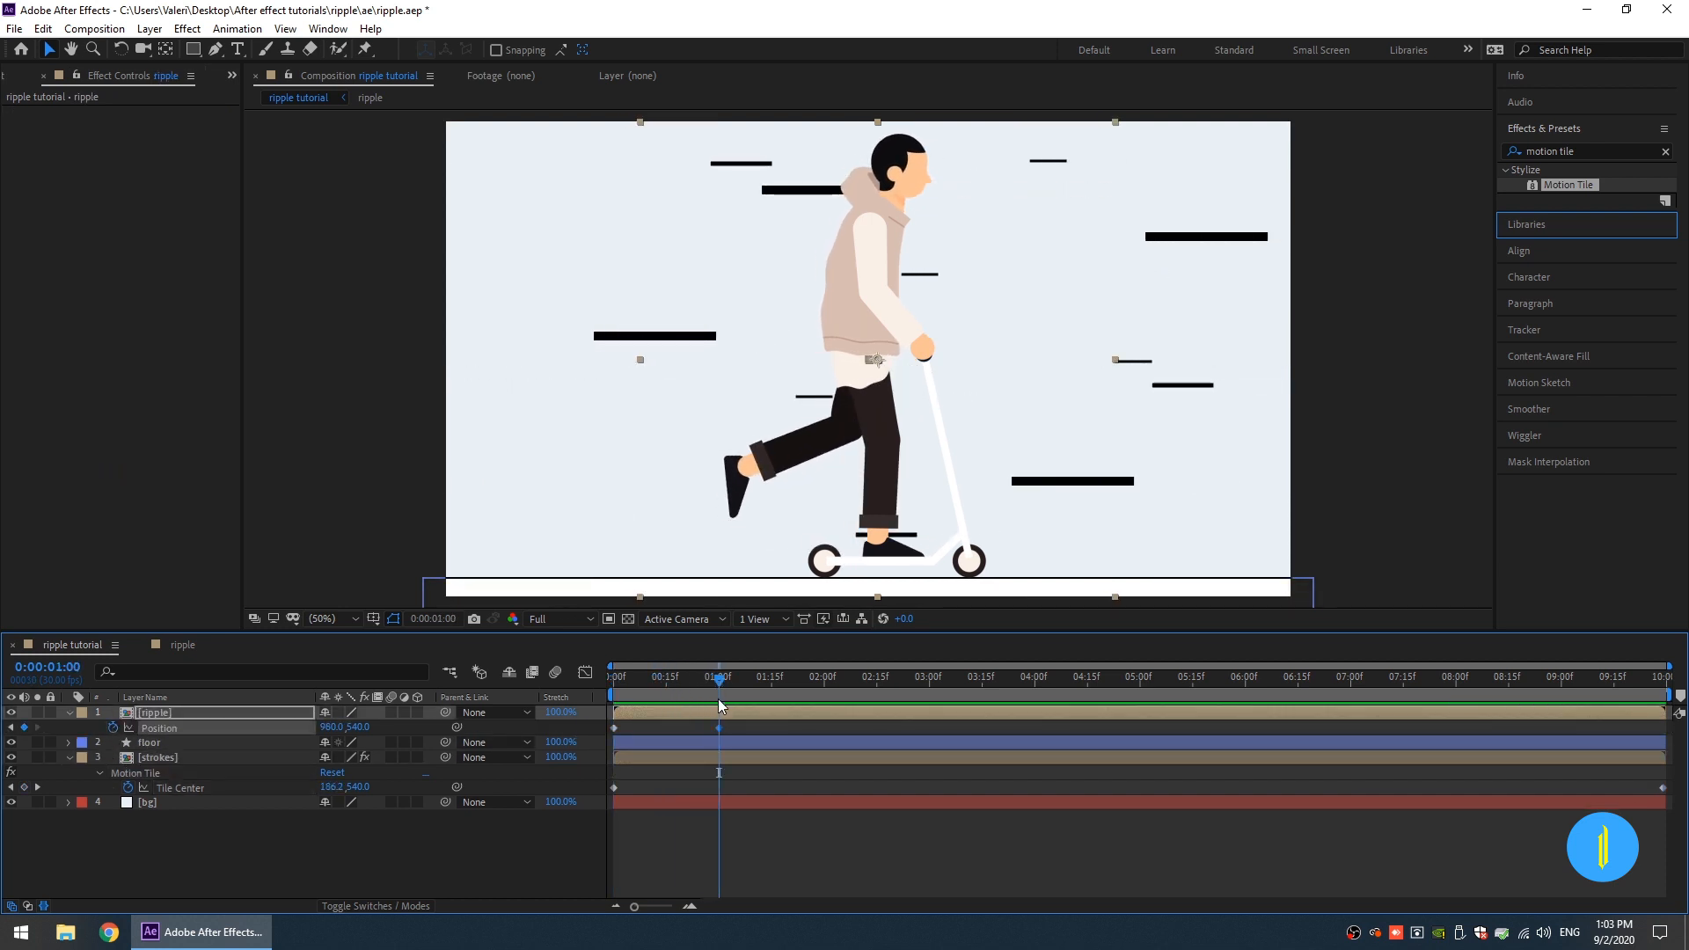
Step: Copy the ripple layer's first Position keyframe to 2:00, apply Easy Ease to all three keyframes and preview the drift
{"action": "key", "text": "space"}
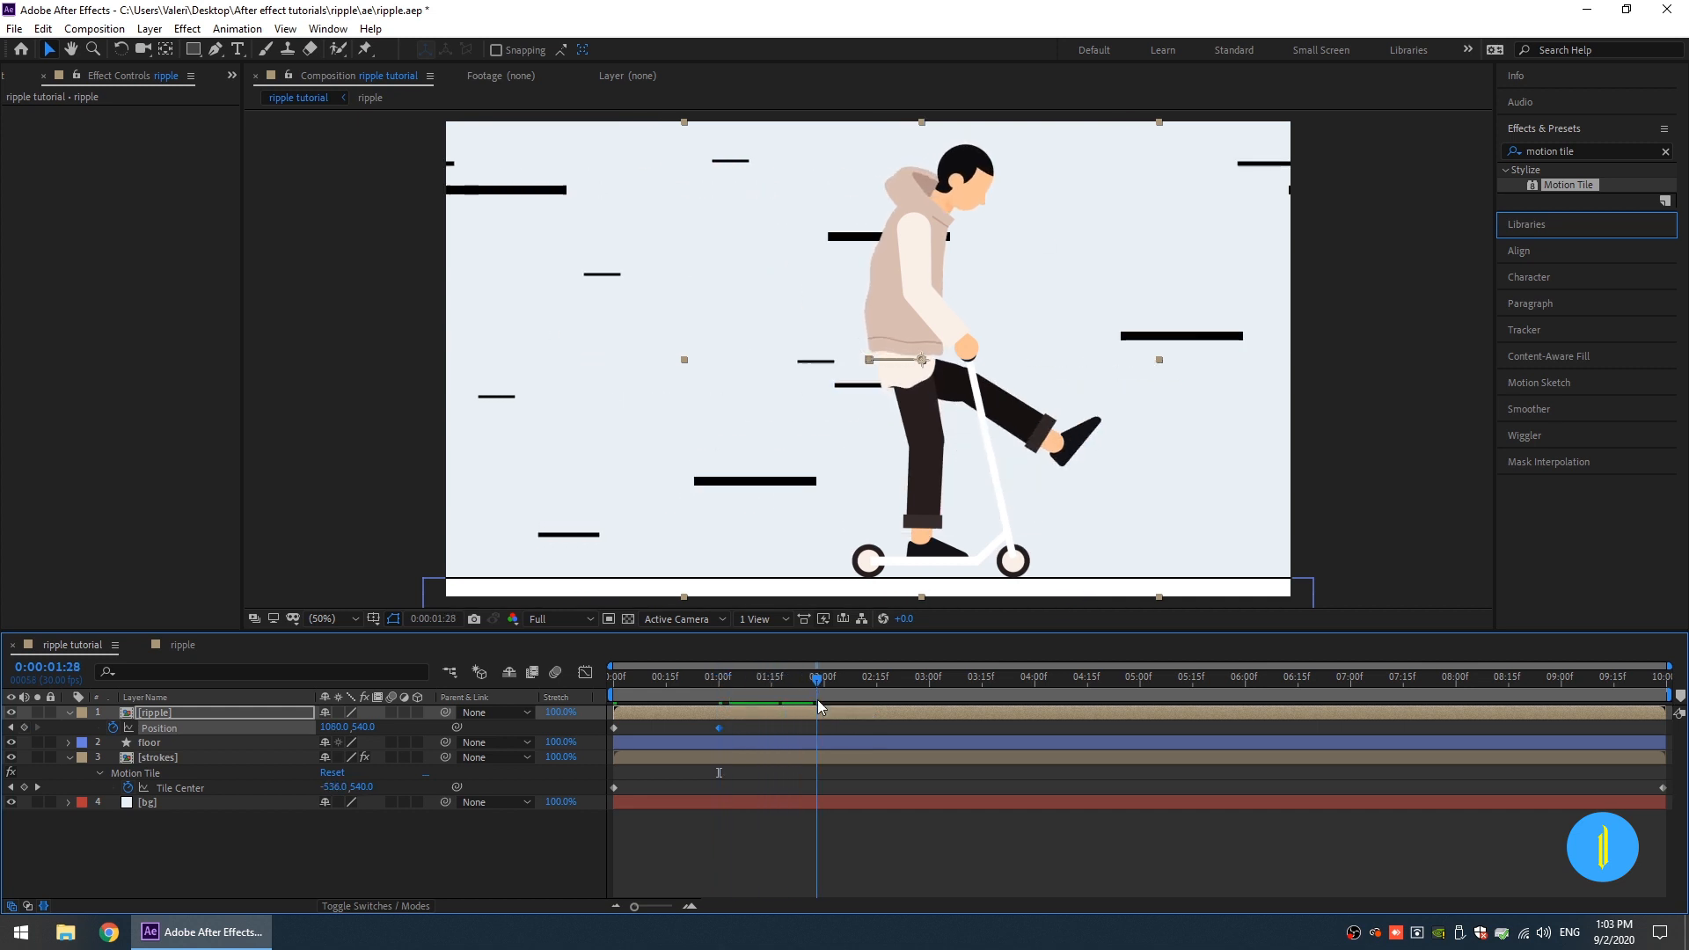
{"action": "key", "text": "space"}
{"action": "left_click", "coordinate": [612, 729]}
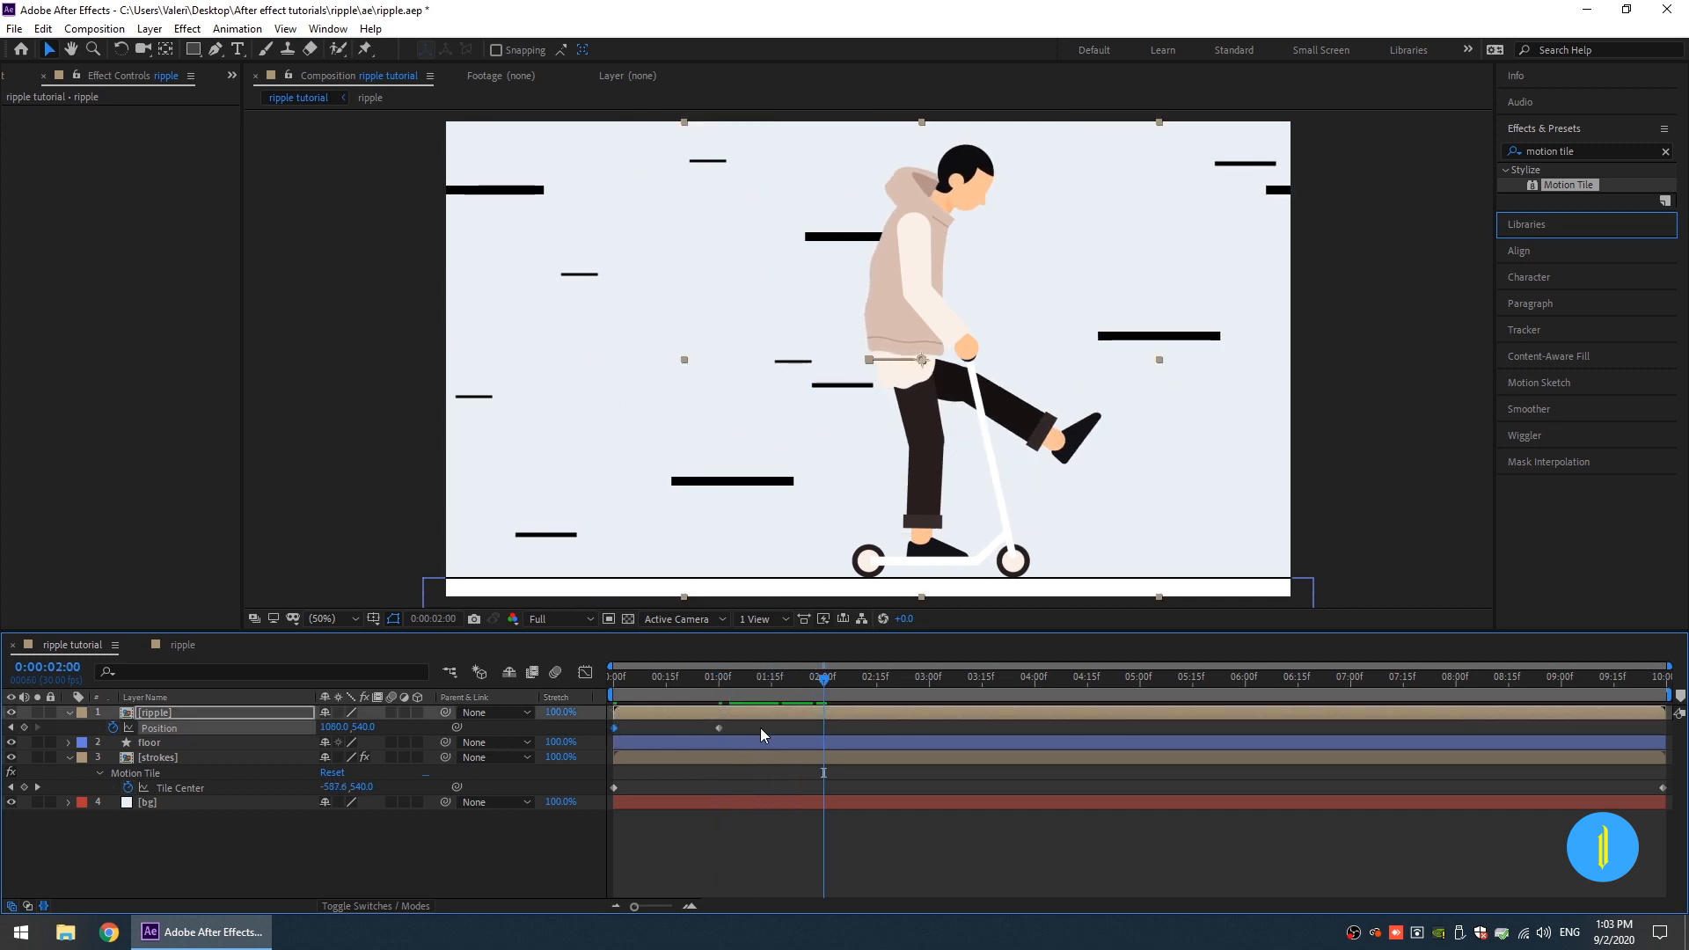
{"action": "key", "text": "ctrl+c"}
{"action": "key", "text": "ctrl+v"}
{"action": "left_click_drag", "start_coordinate": [841, 721], "coordinate": [551, 752]}
{"action": "key", "text": "F9"}
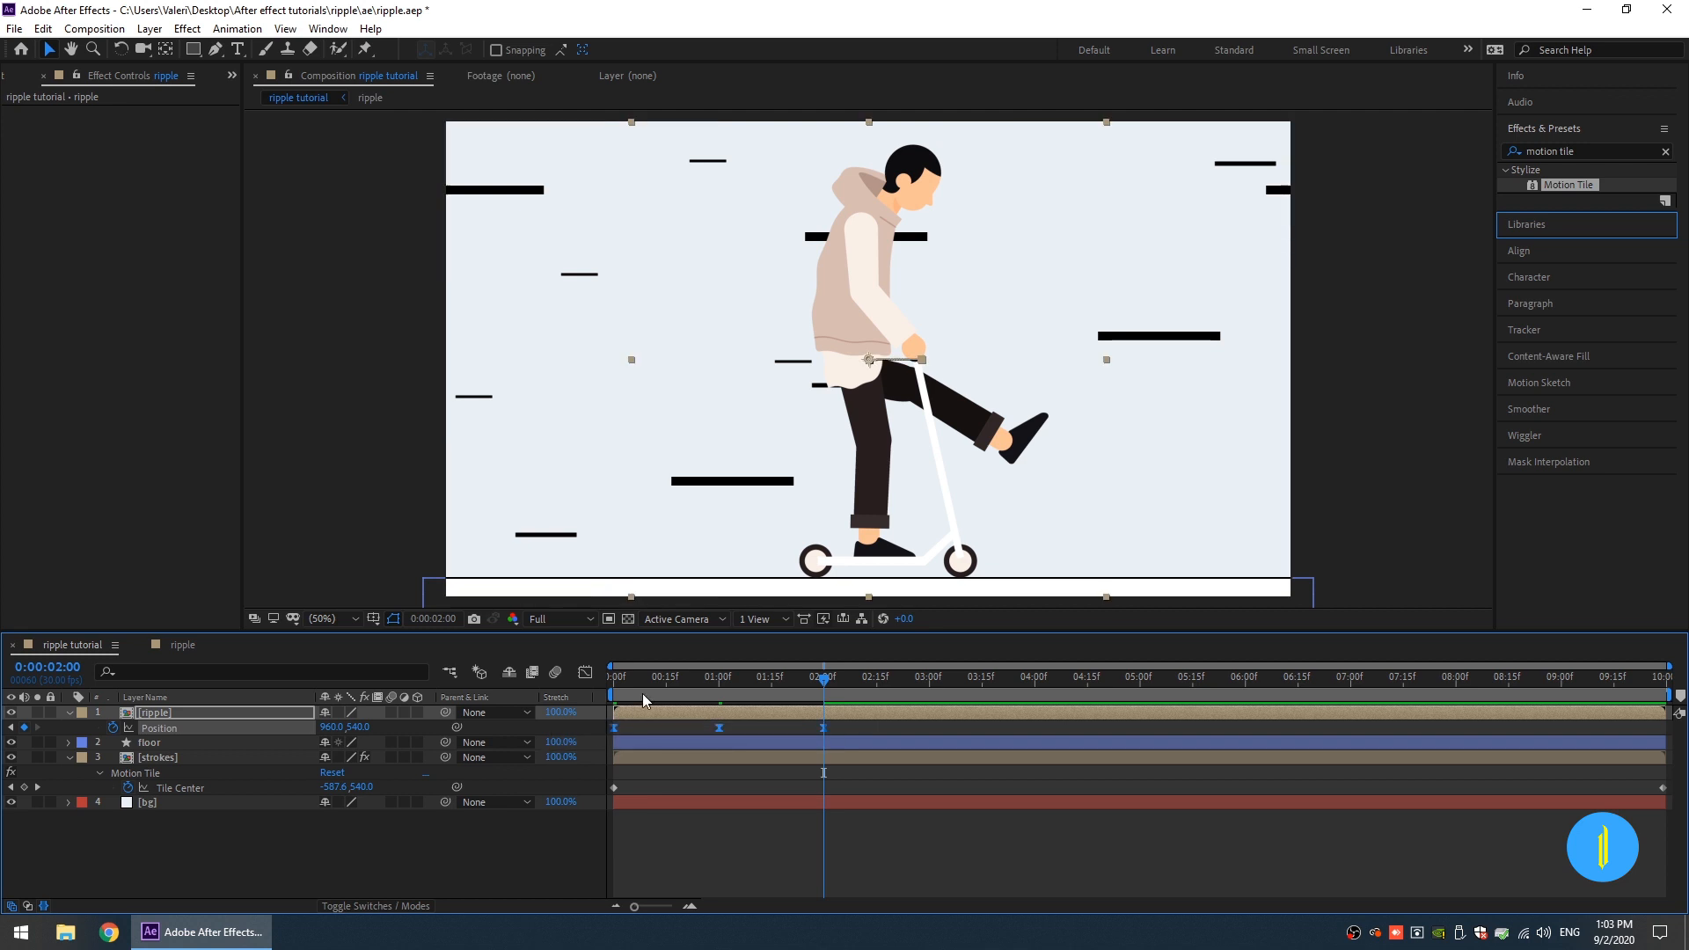
{"action": "key", "text": "Home"}
{"action": "key", "text": "space"}
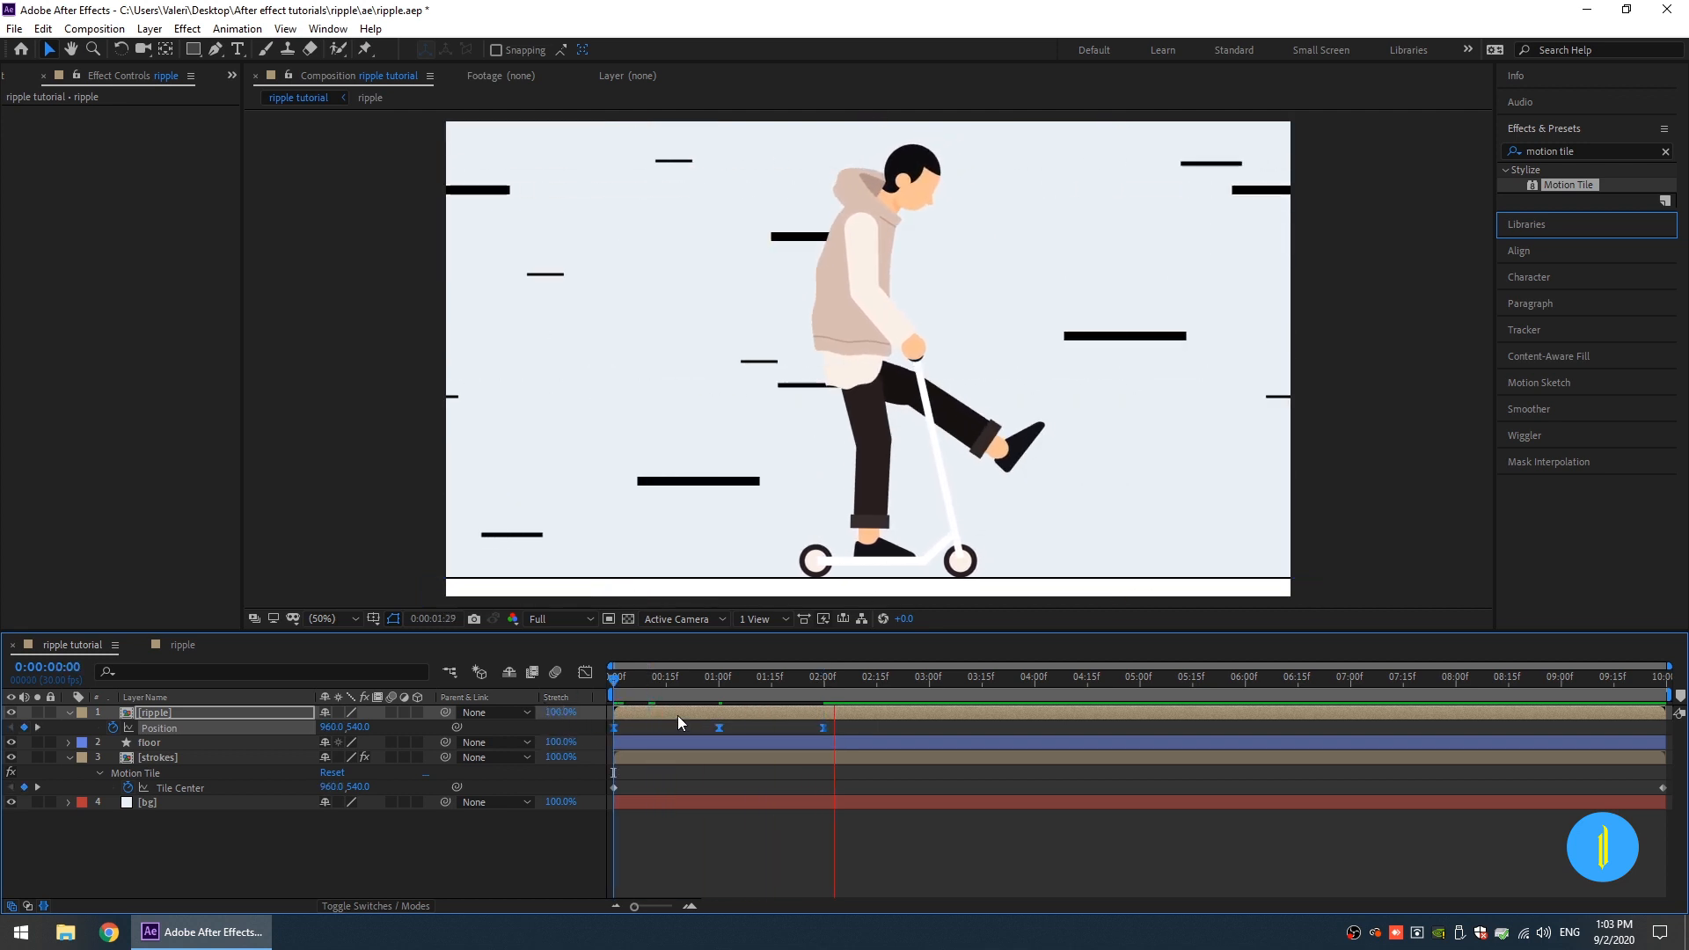
{"action": "key", "text": "space"}
Step: Add the expression loopOut(type = "cycle", numKeyframes = 0) to the ripple layer's Position and preview the loop
{"action": "left_click_drag", "start_coordinate": [846, 682], "coordinate": [818, 688]}
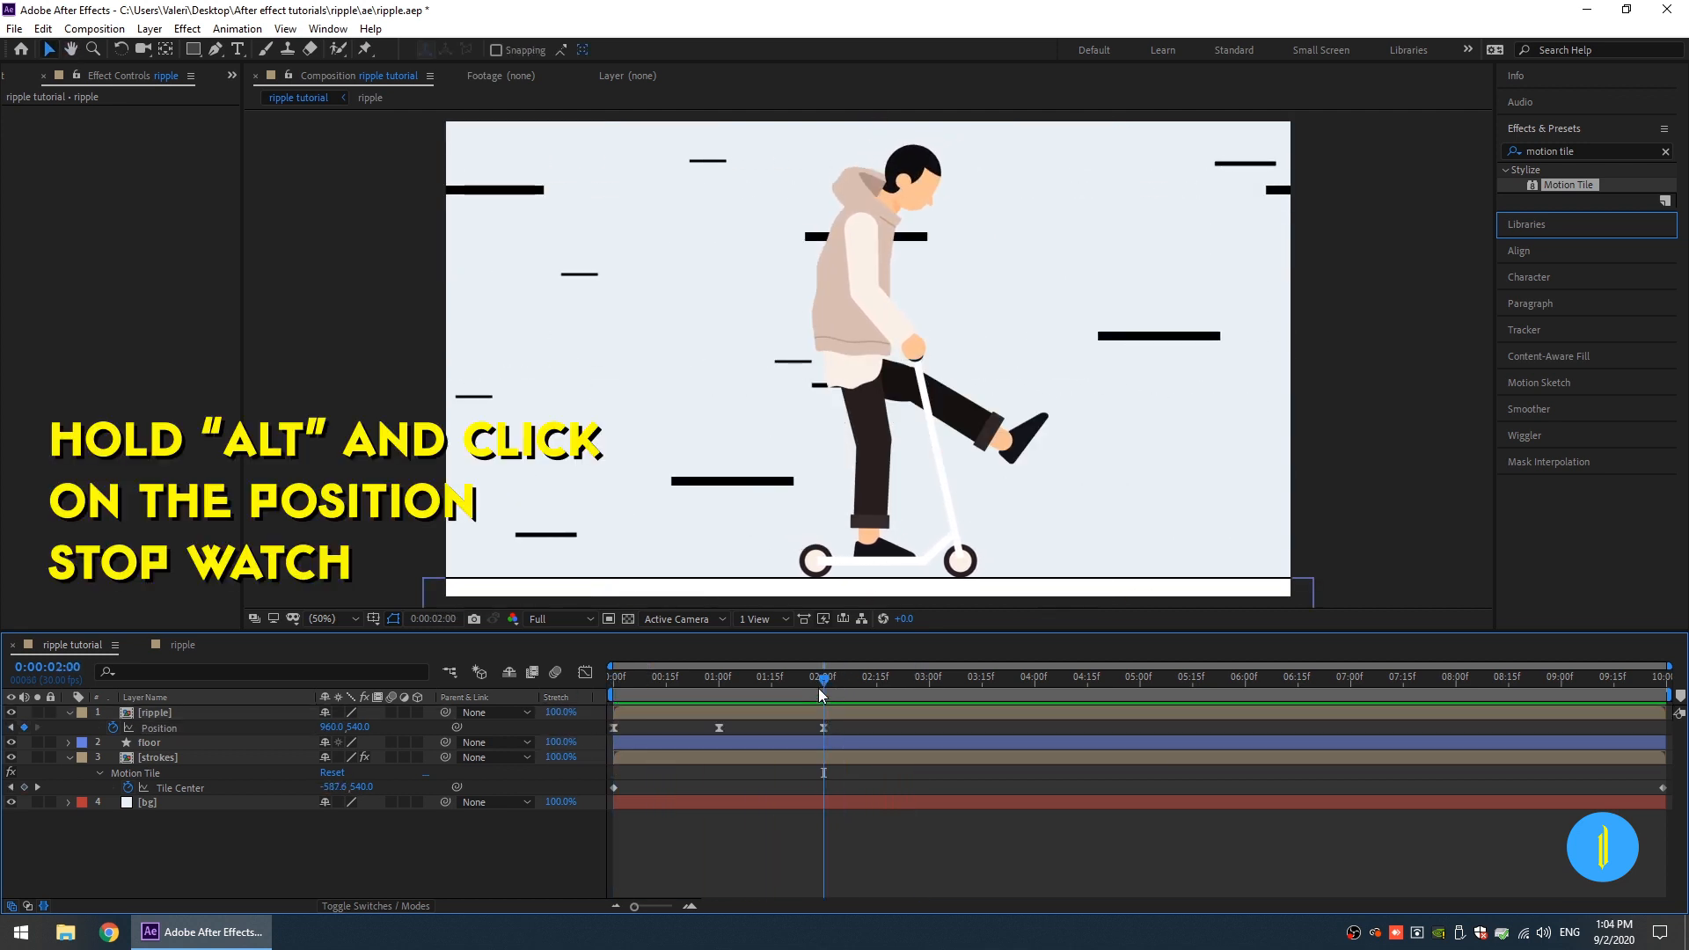
{"action": "left_click", "coordinate": [112, 728], "text": "alt"}
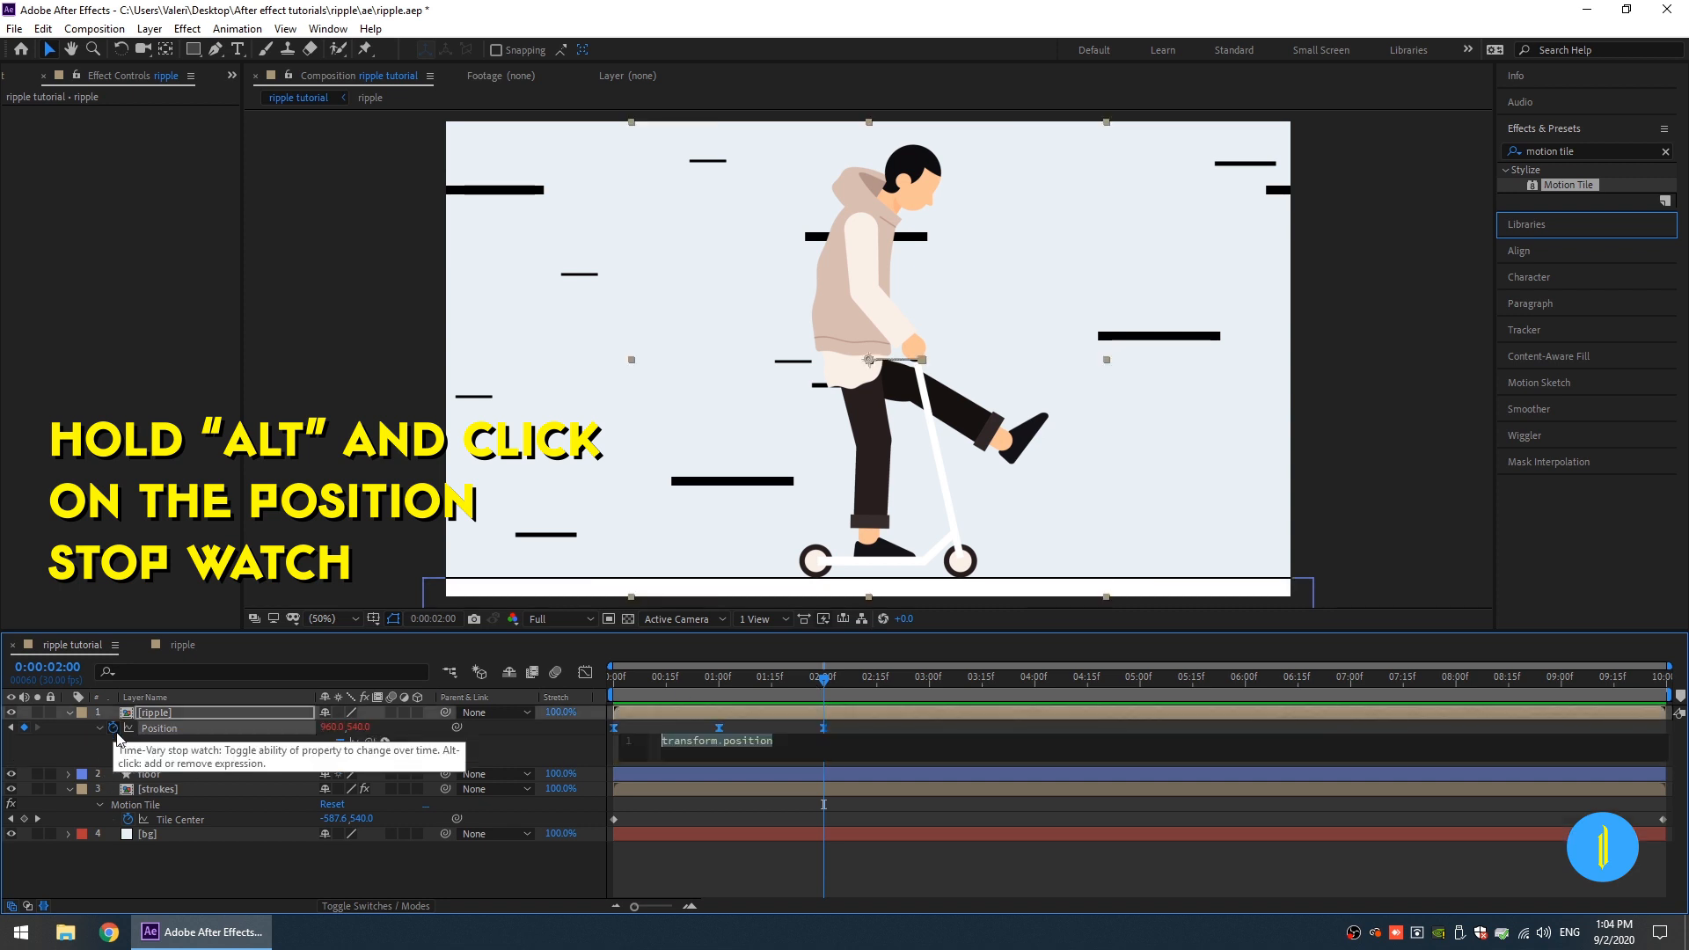
{"action": "left_click", "coordinate": [385, 743]}
{"action": "mouse_move", "coordinate": [443, 652]}
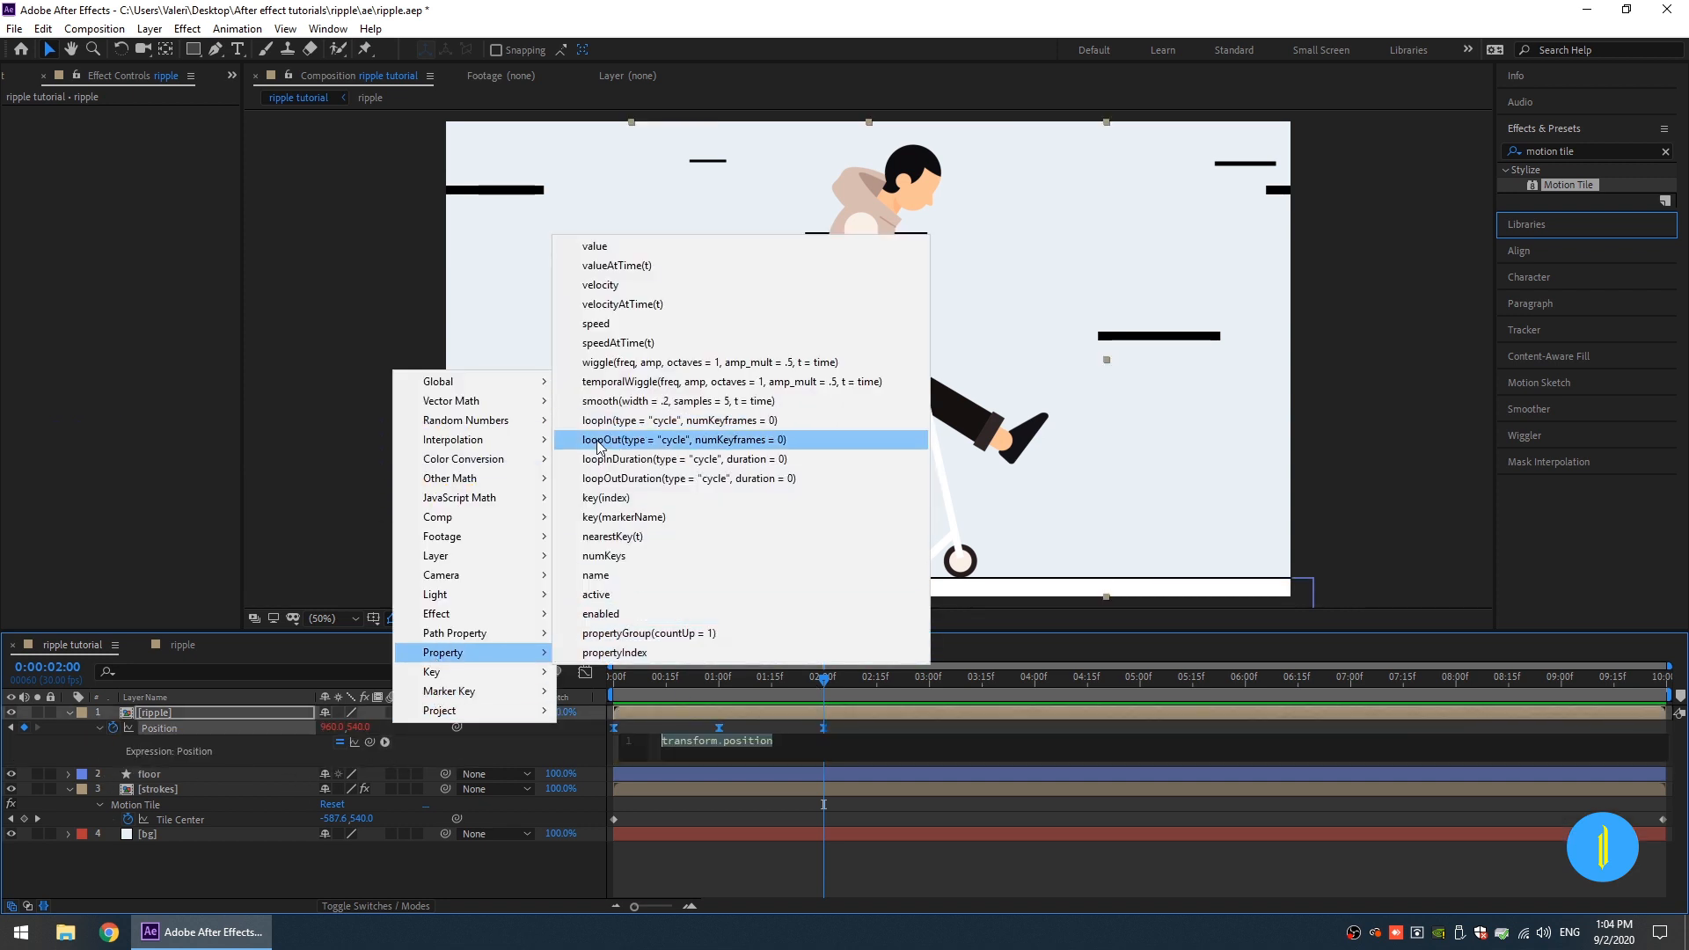
{"action": "left_click", "coordinate": [651, 444]}
{"action": "left_click", "coordinate": [689, 699]}
{"action": "key", "text": "space"}
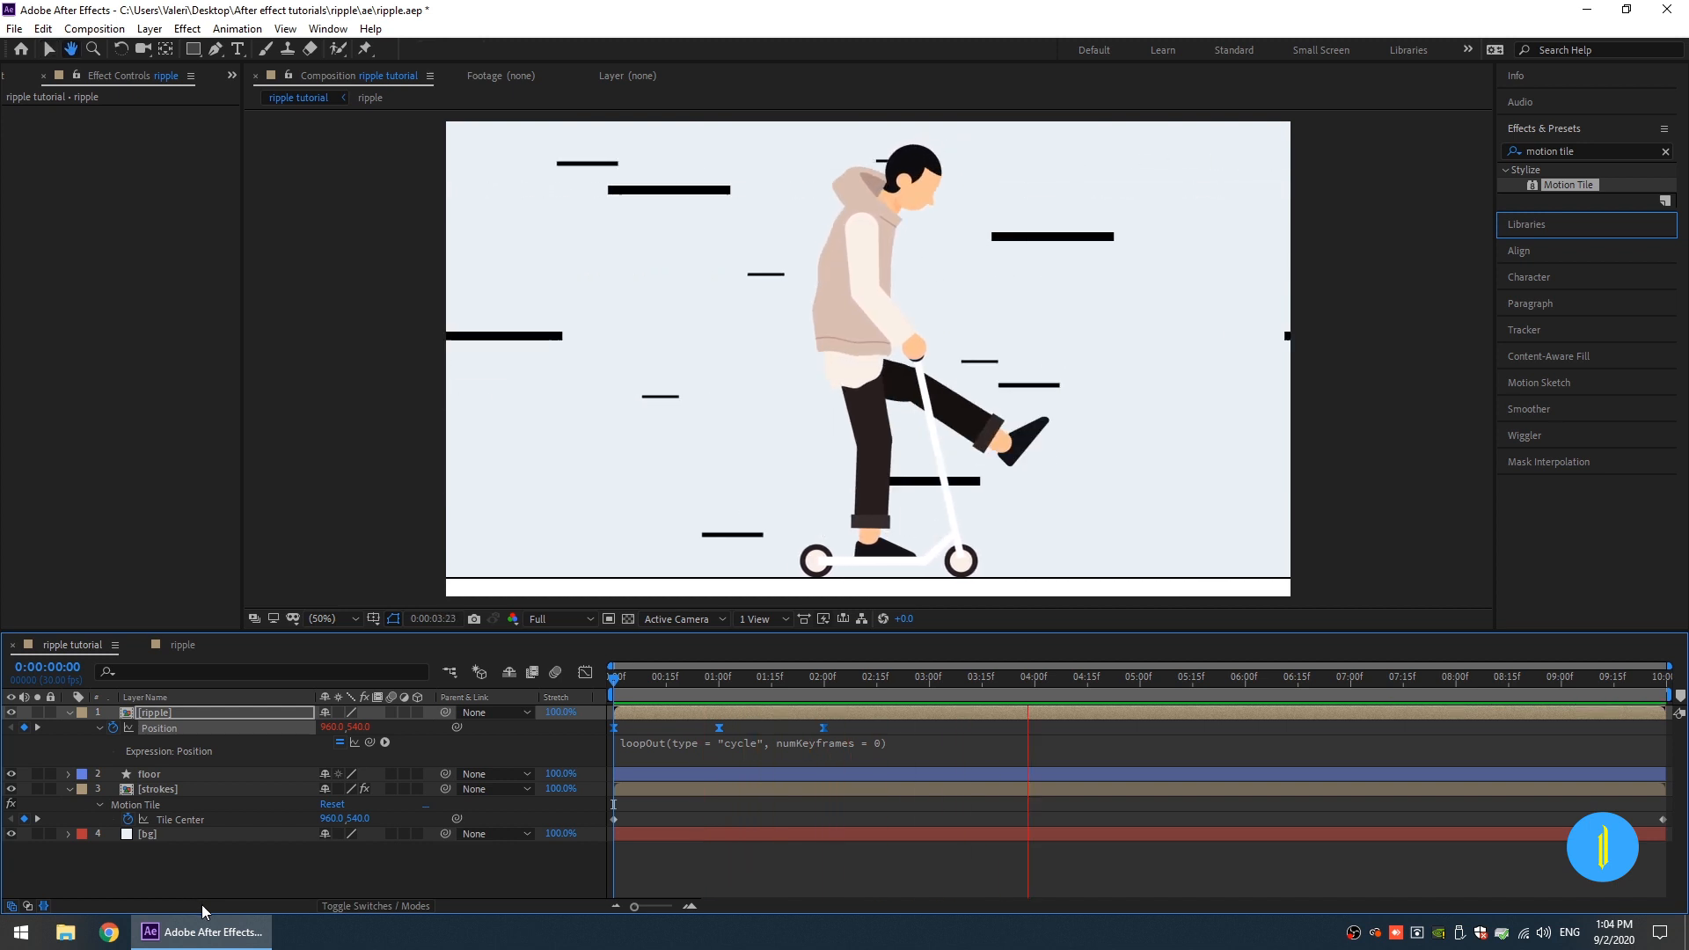
{"action": "key", "text": "space"}
Step: Collapse the open layer properties, change the bg solid's color to a saturated bright blue and preview the result
{"action": "left_click", "coordinate": [69, 712]}
{"action": "left_click", "coordinate": [69, 743]}
{"action": "left_click", "coordinate": [178, 759]}
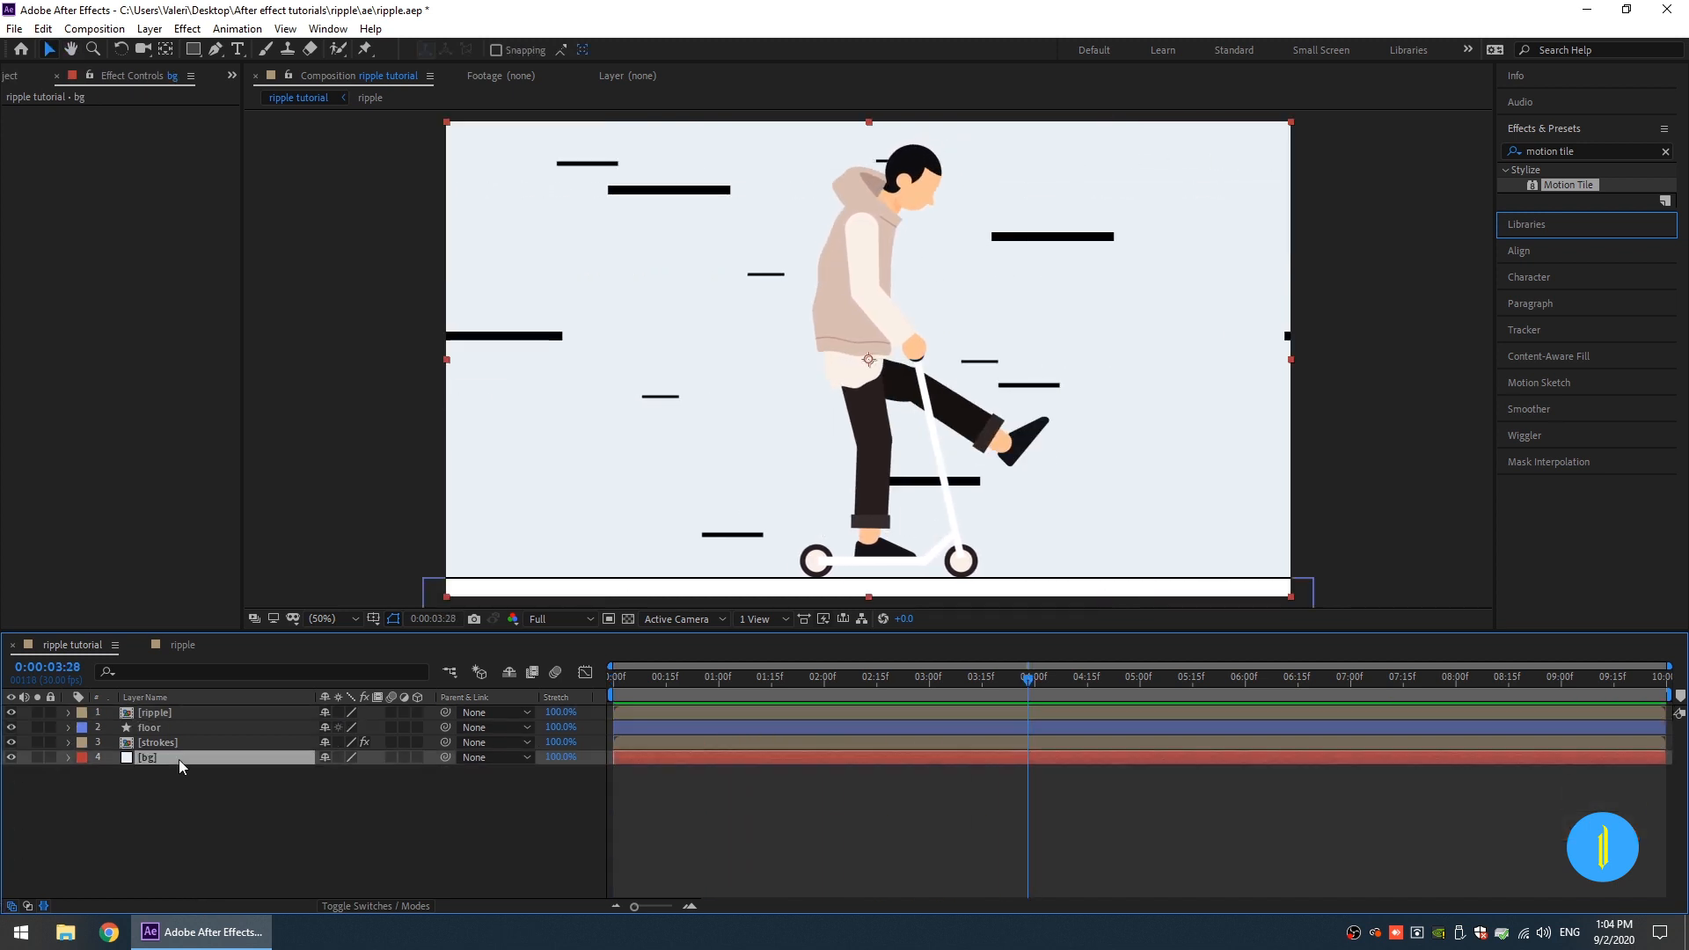
{"action": "key", "text": "ctrl+shift+y"}
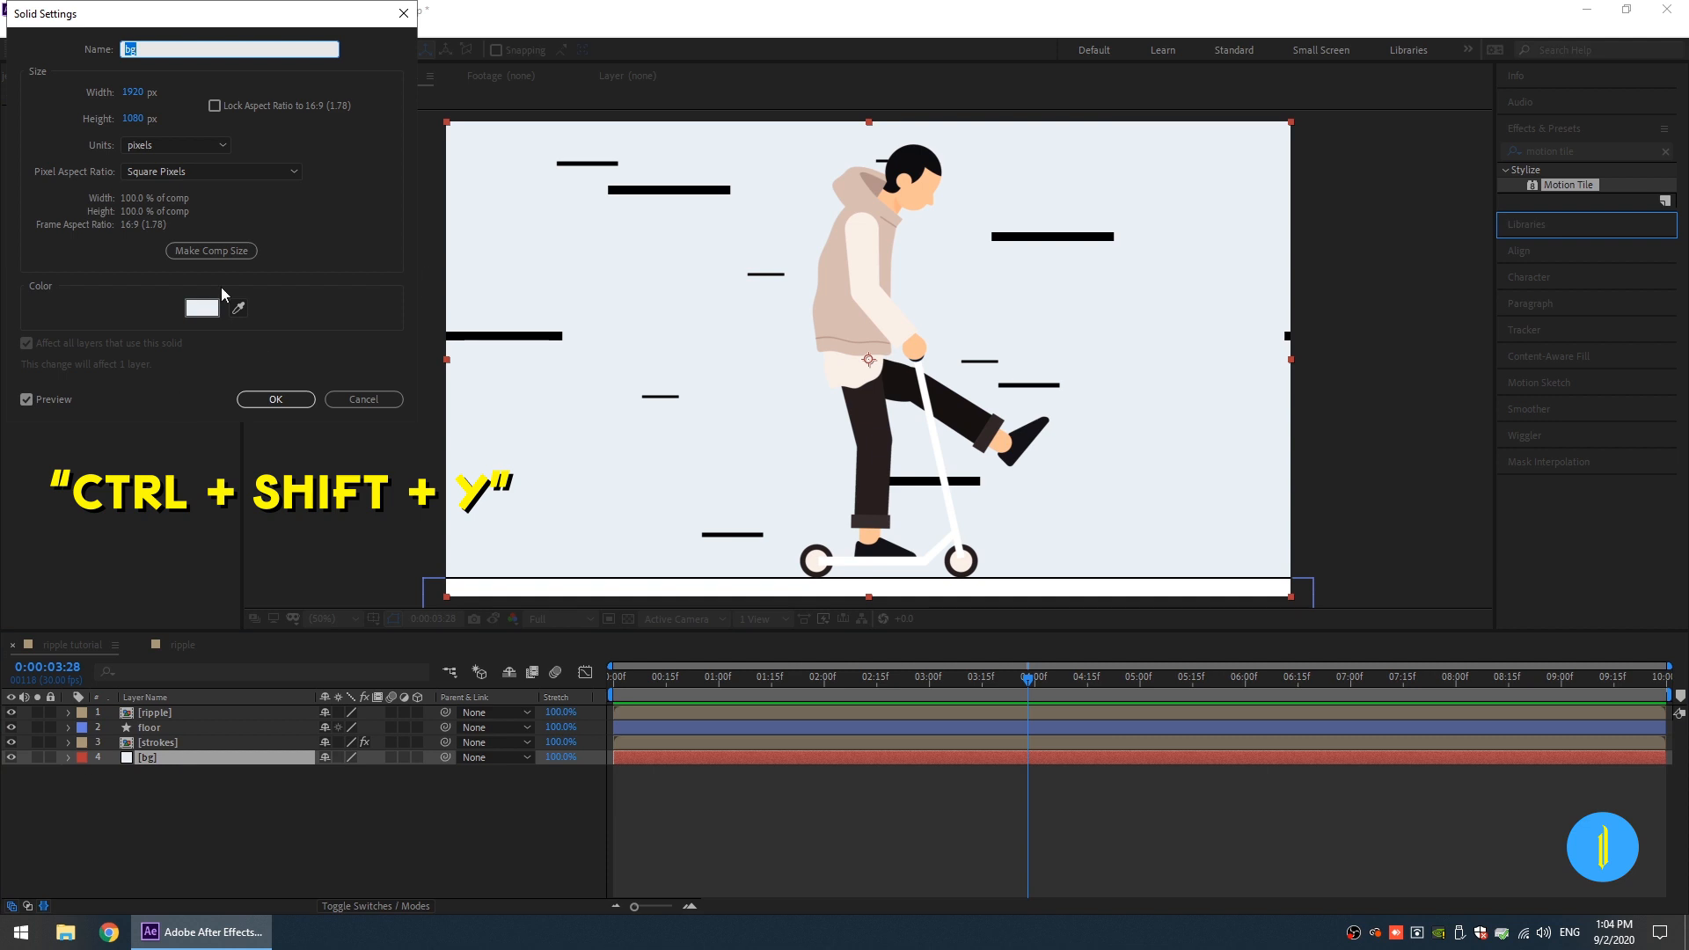
{"action": "left_click", "coordinate": [202, 307]}
{"action": "left_click_drag", "start_coordinate": [55, 68], "coordinate": [249, 34]}
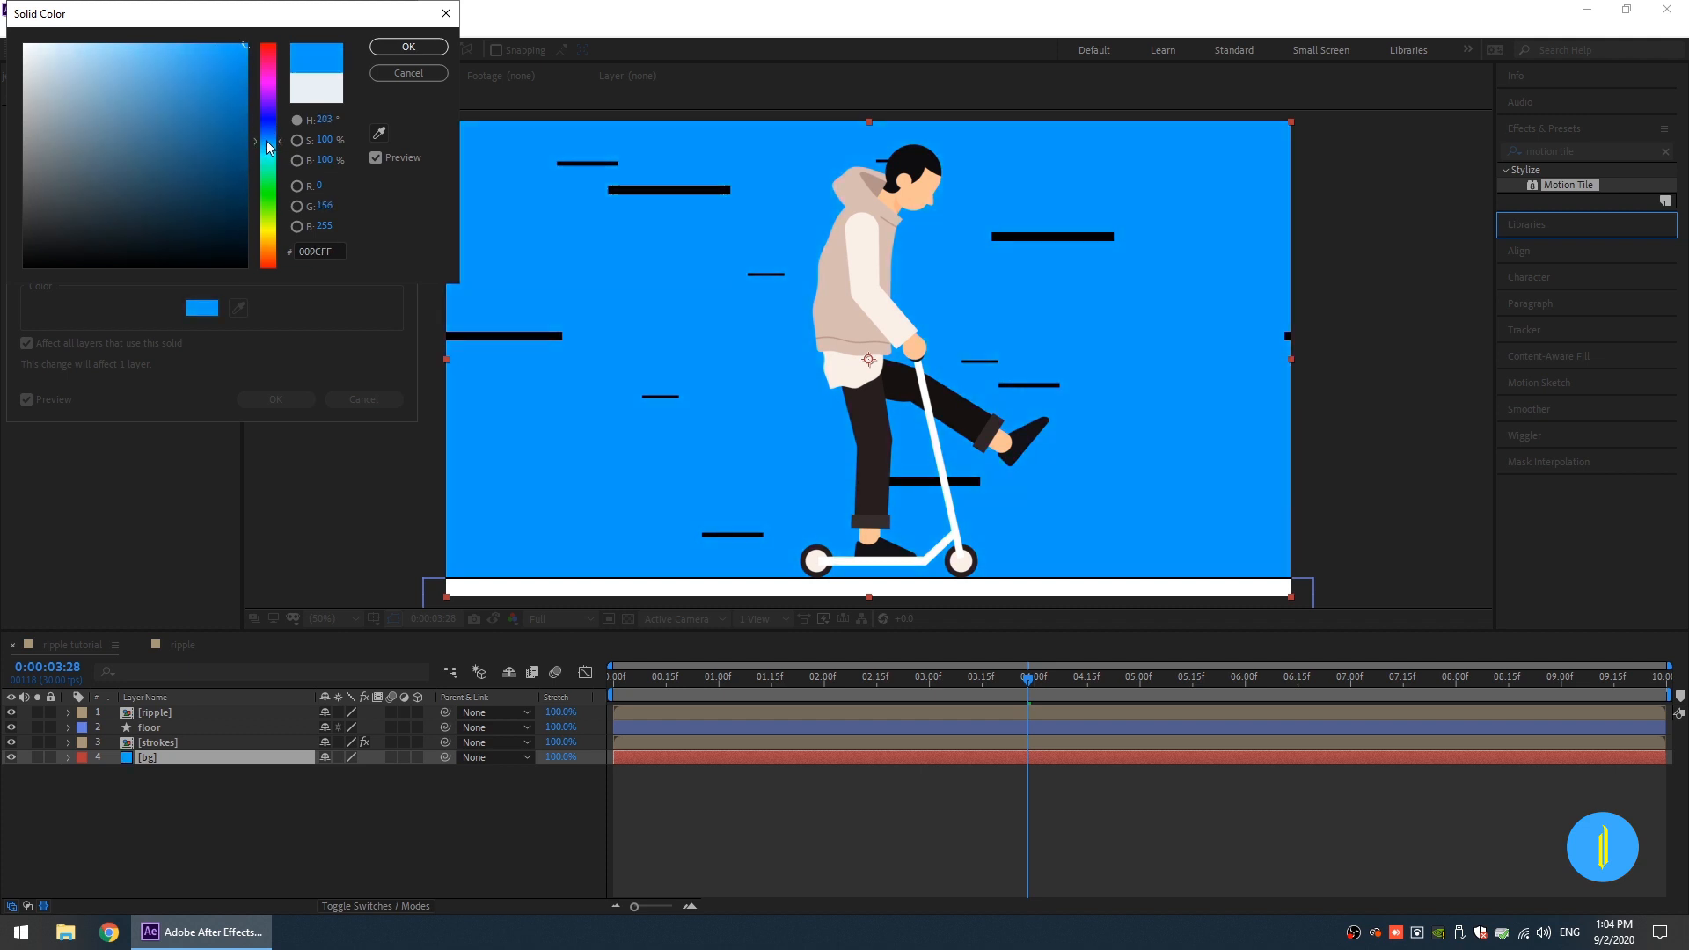
{"action": "key", "text": "Return"}
{"action": "key", "text": "Return"}
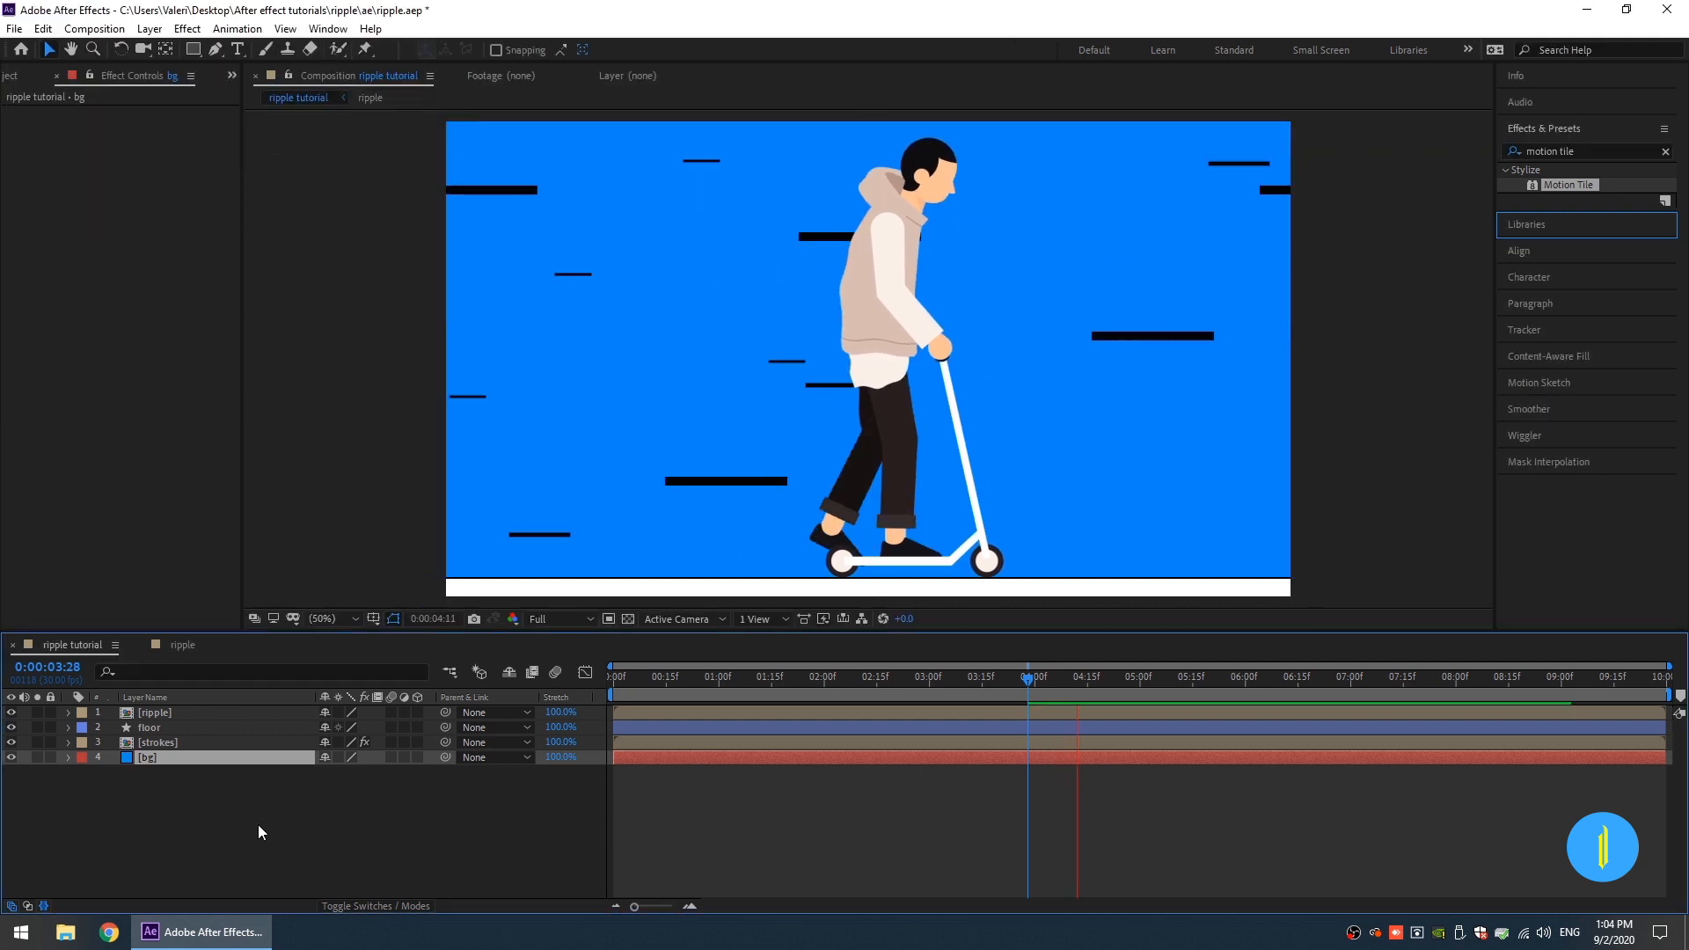
{"action": "key", "text": "space"}
Step: Apply a Fill effect with color FFFFFF to the strokes layer and play the animation in an enlarged composition view
{"action": "left_click", "coordinate": [176, 743]}
{"action": "left_click", "coordinate": [1583, 151]}
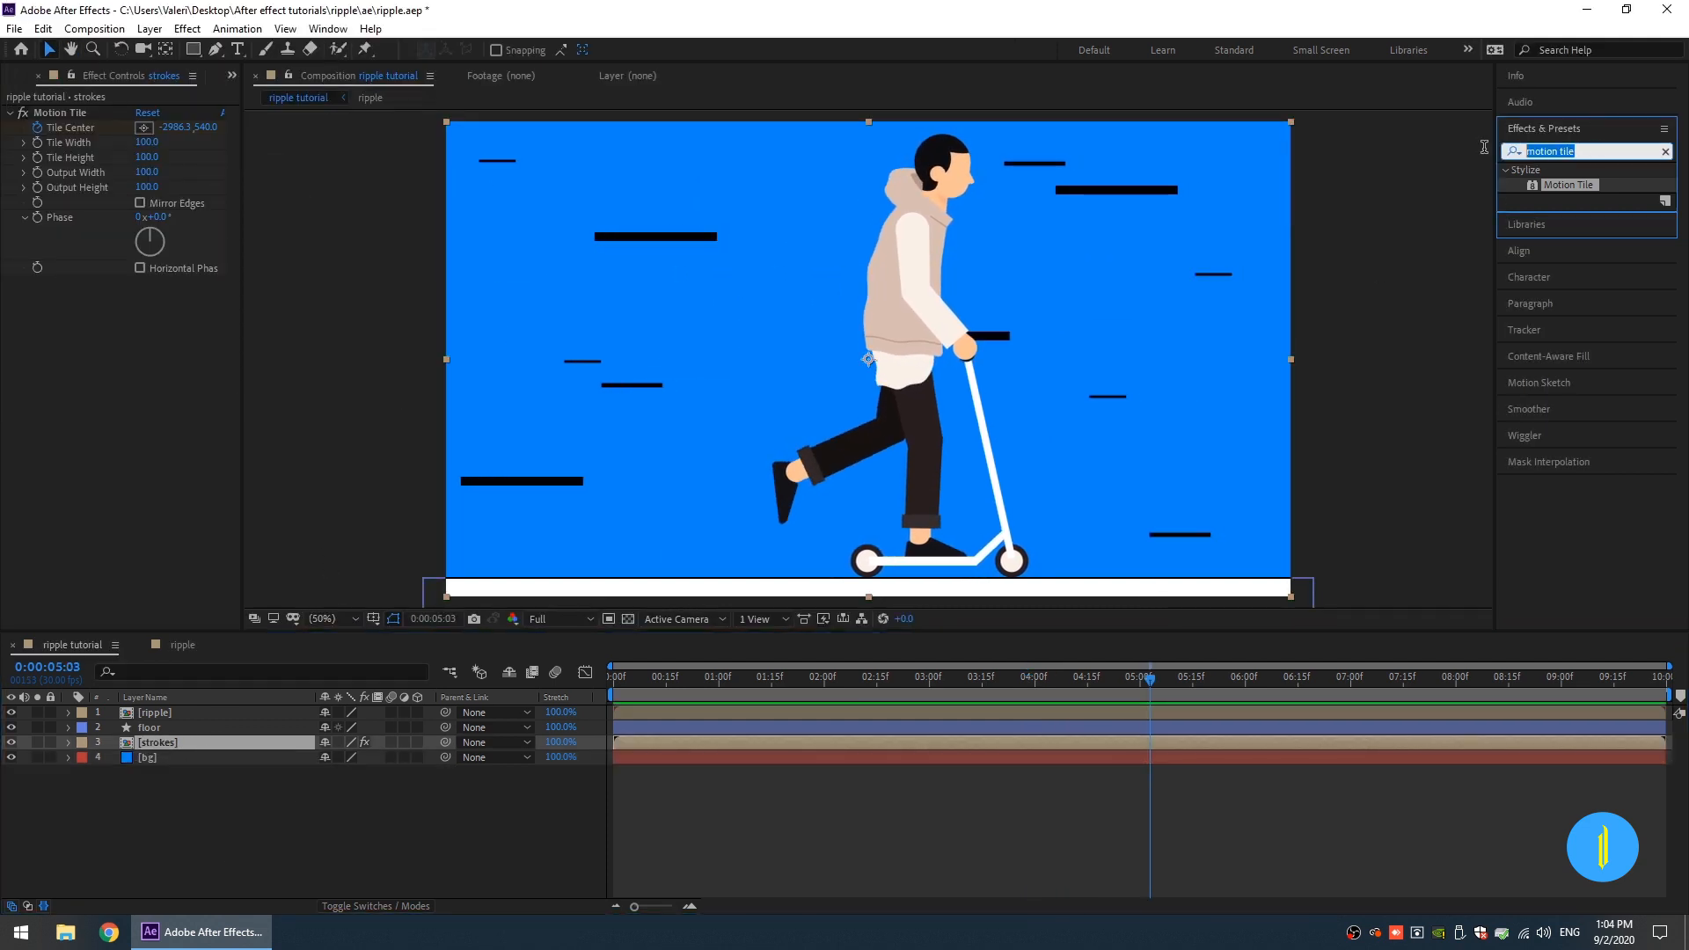
{"action": "type", "text": "fill"}
{"action": "left_click_drag", "start_coordinate": [1566, 261], "coordinate": [1135, 387]}
{"action": "left_click", "coordinate": [144, 327]}
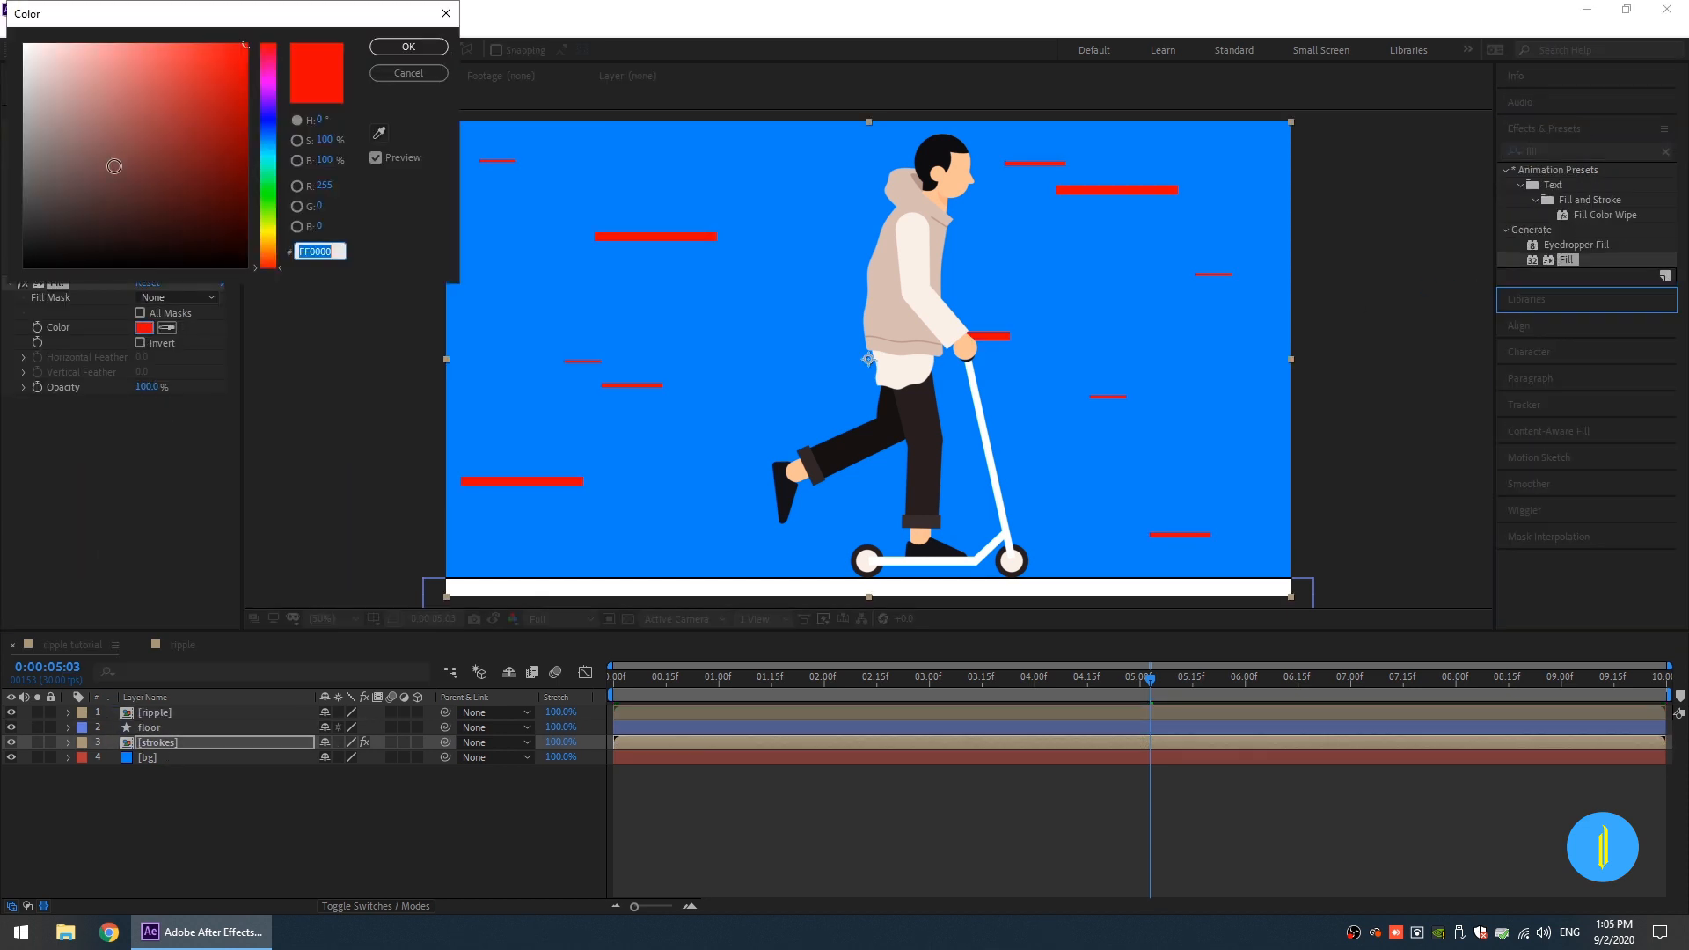
{"action": "type", "text": "ffffff"}
{"action": "key", "text": "Return"}
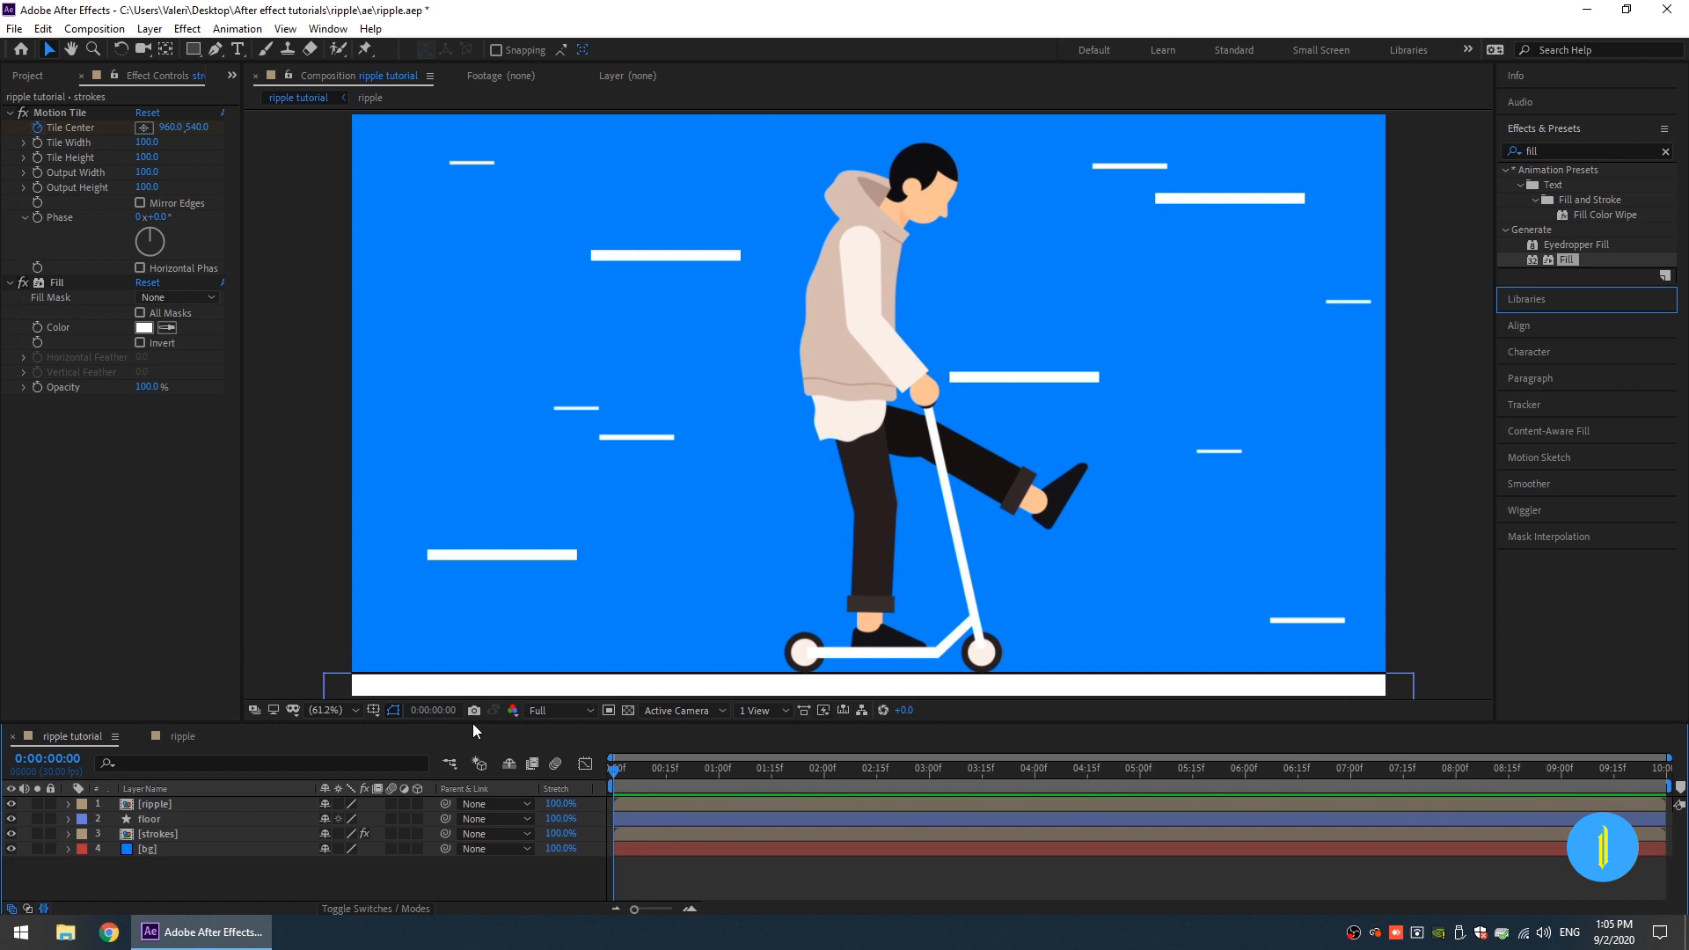
{"action": "left_click_drag", "start_coordinate": [473, 723], "coordinate": [473, 757]}
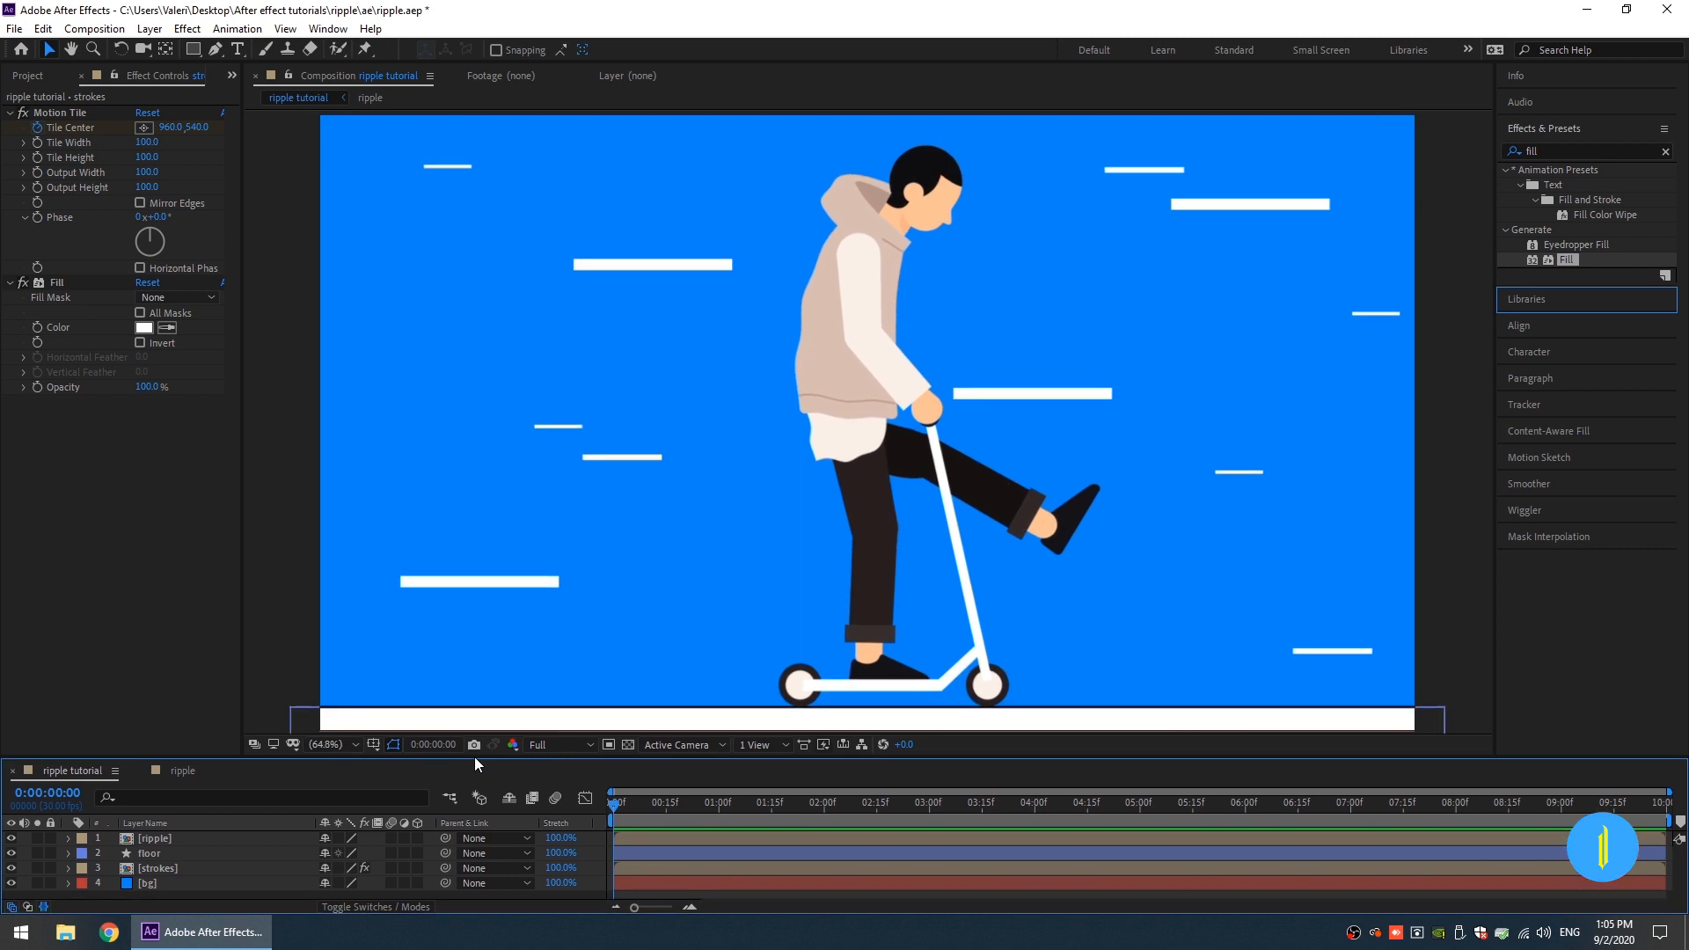
{"action": "key", "text": "space"}
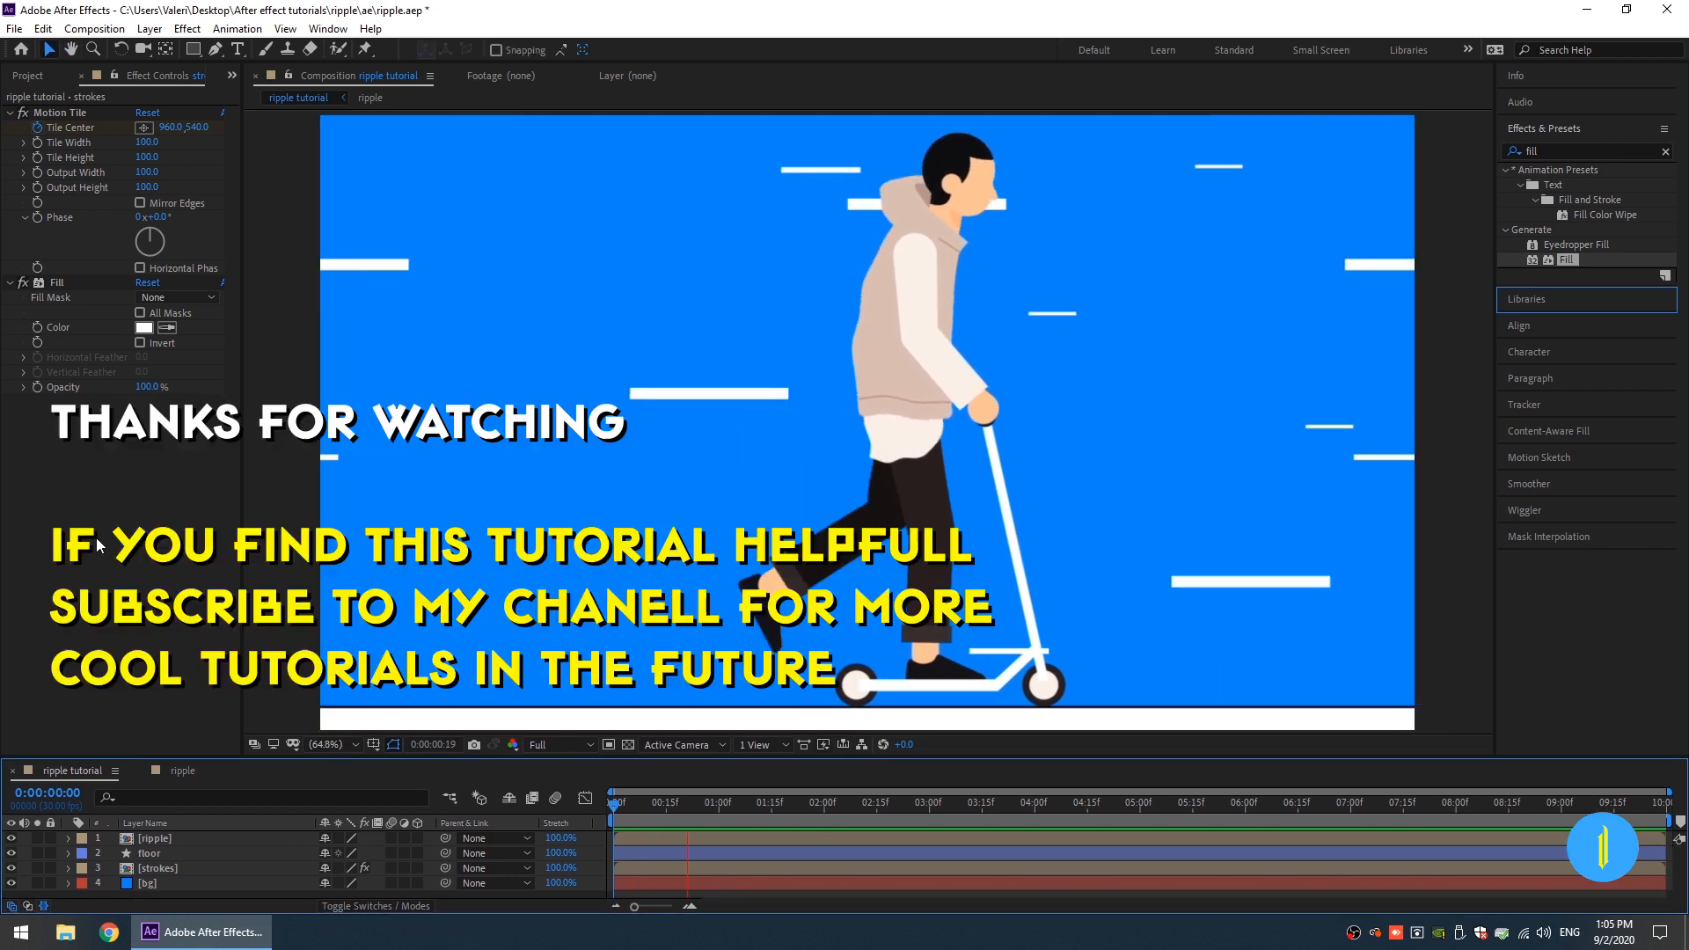